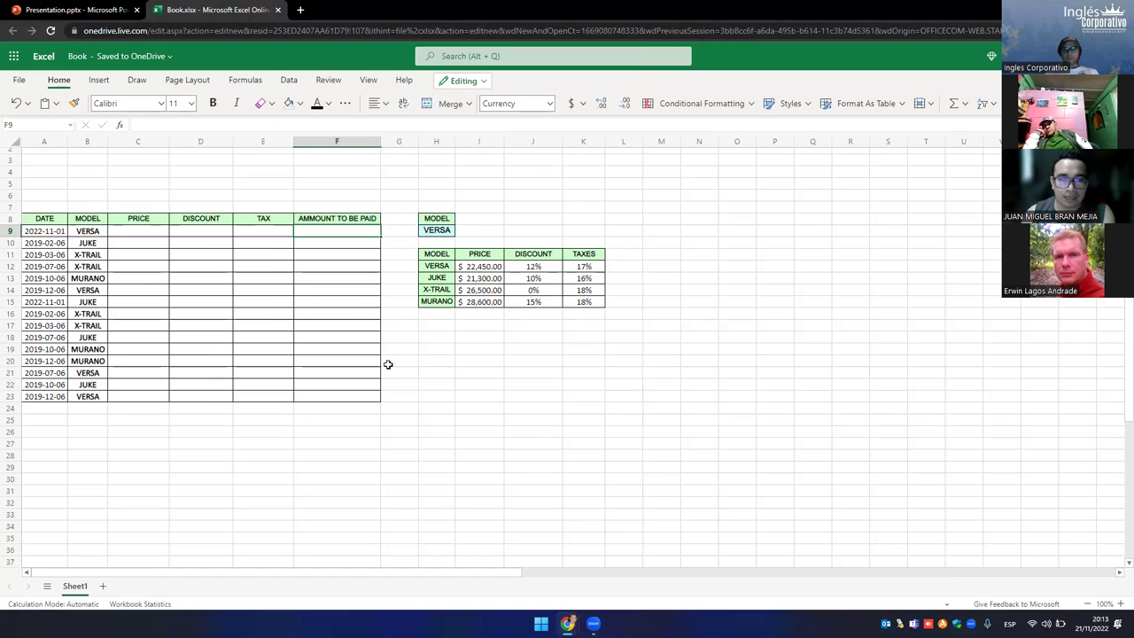
- Examine the sales table in A8:F23, from the date and model columns to the price, discount, tax and amount columns
left_click_drag(410, 577, 253, 557)
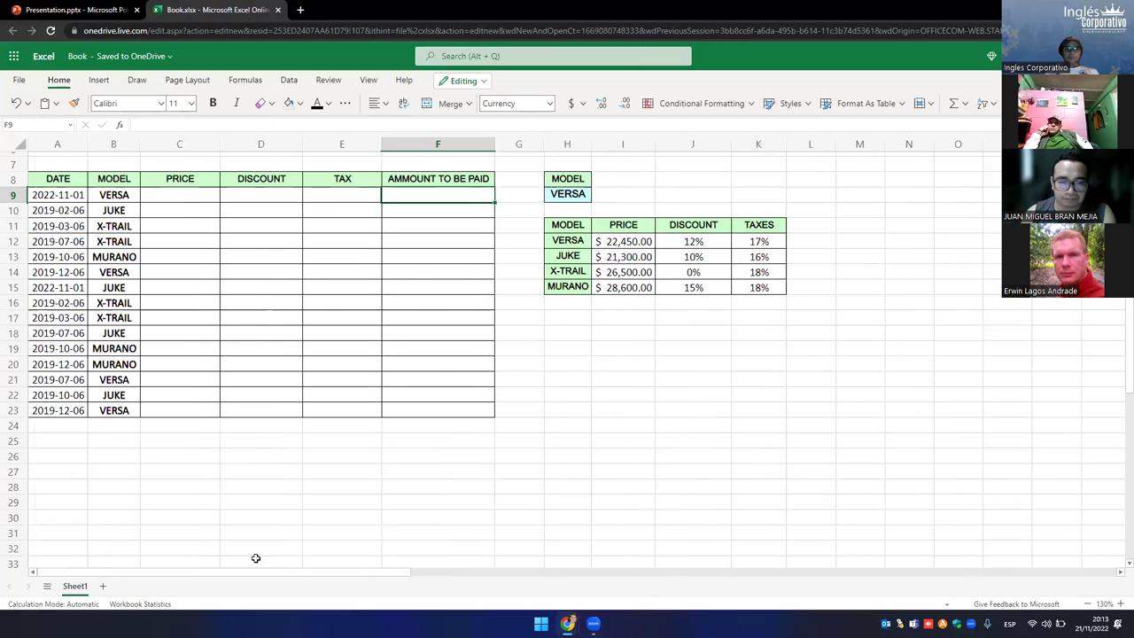
scroll(382, 552, "up", 3)
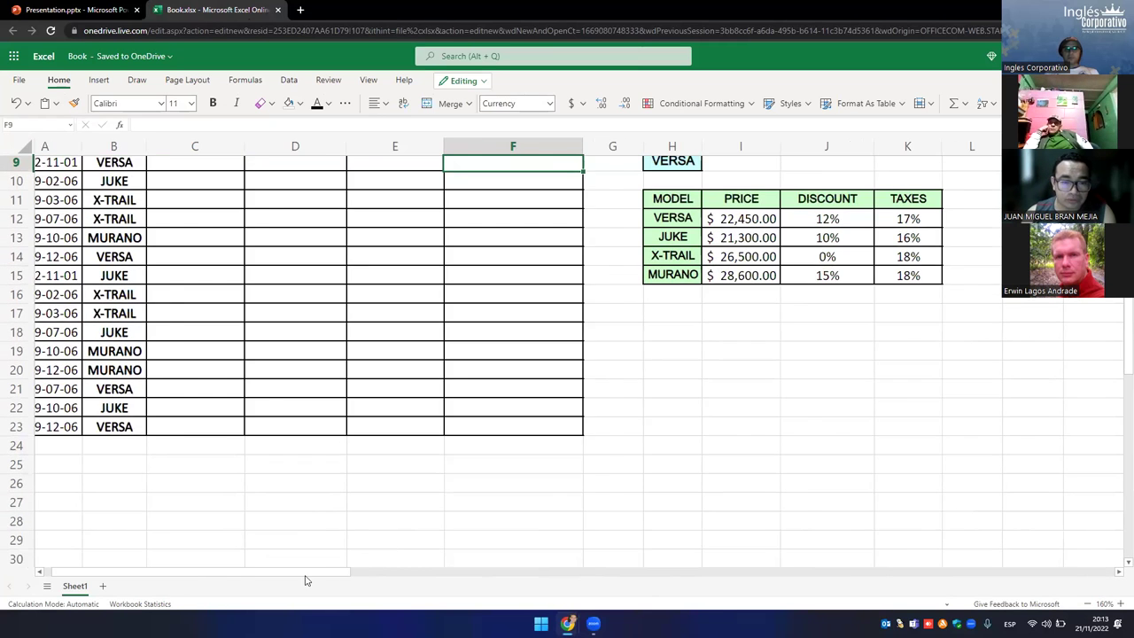
scroll(167, 432, "left", 1)
scroll(168, 413, "up", 2)
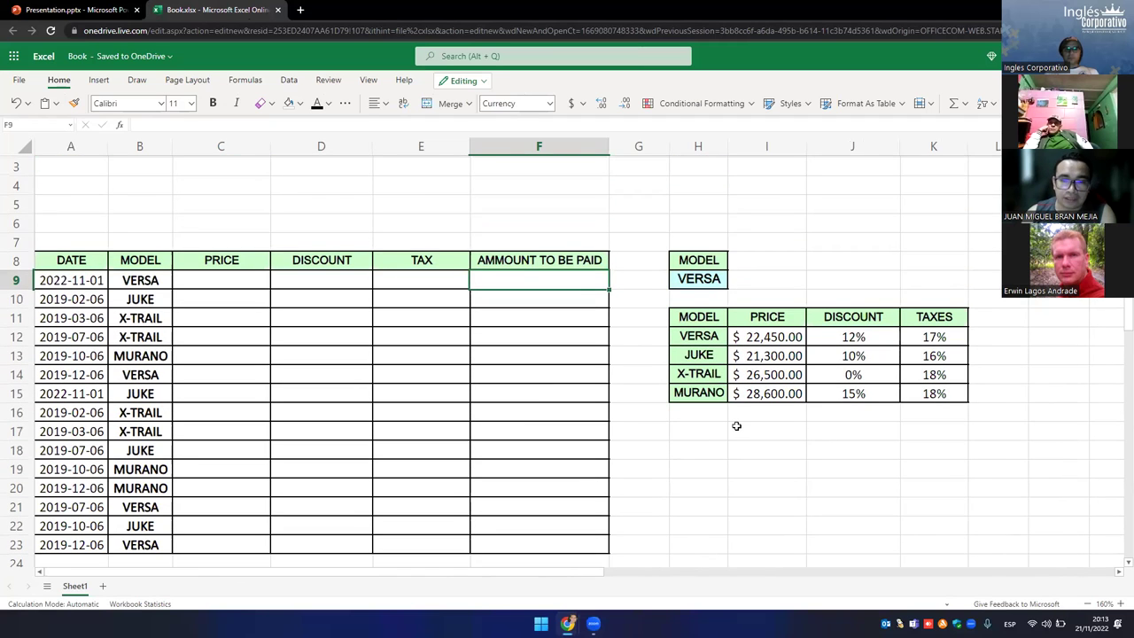
scroll(736, 425, "down", 1)
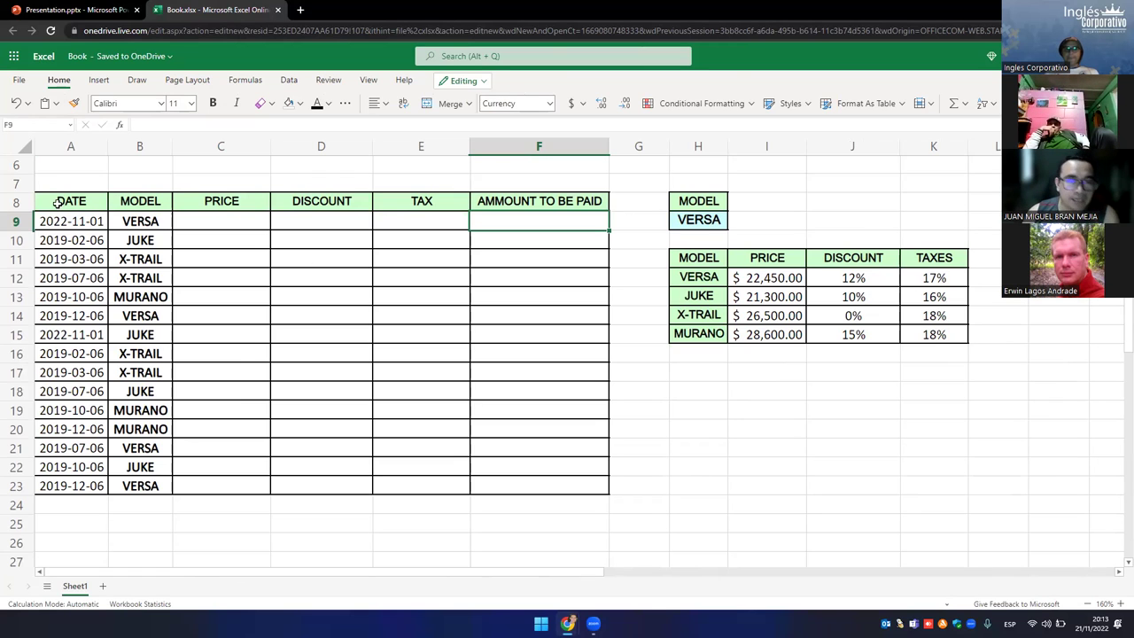
left_click_drag(57, 202, 520, 486)
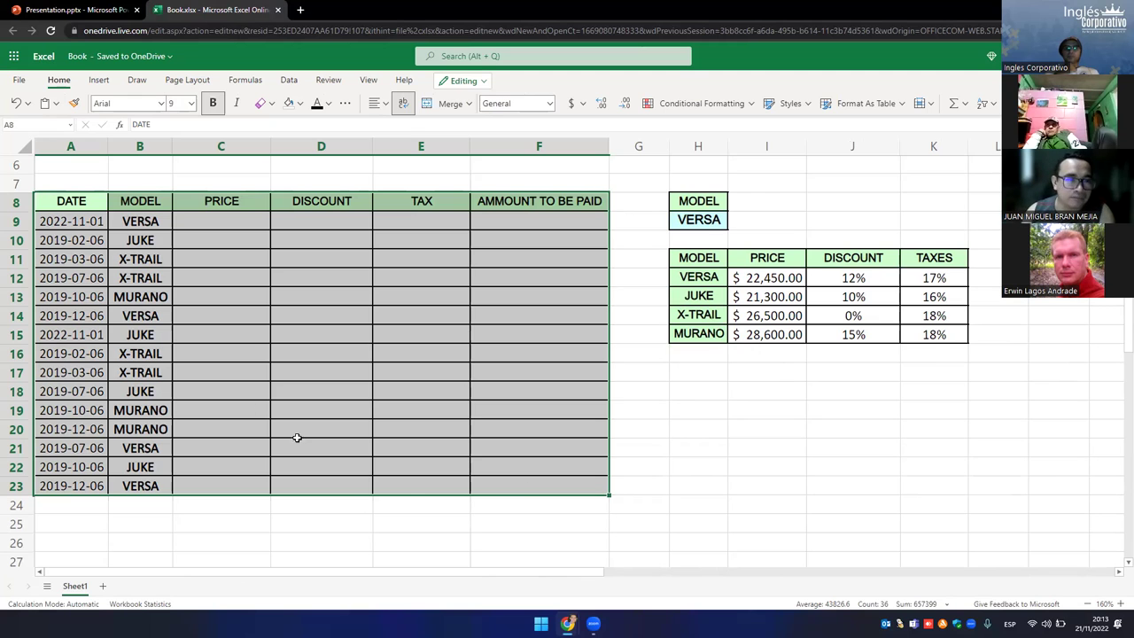
left_click(65, 219)
left_click(71, 202)
left_click_drag(71, 202, 71, 485)
left_click(160, 202)
left_click_drag(152, 243, 150, 486)
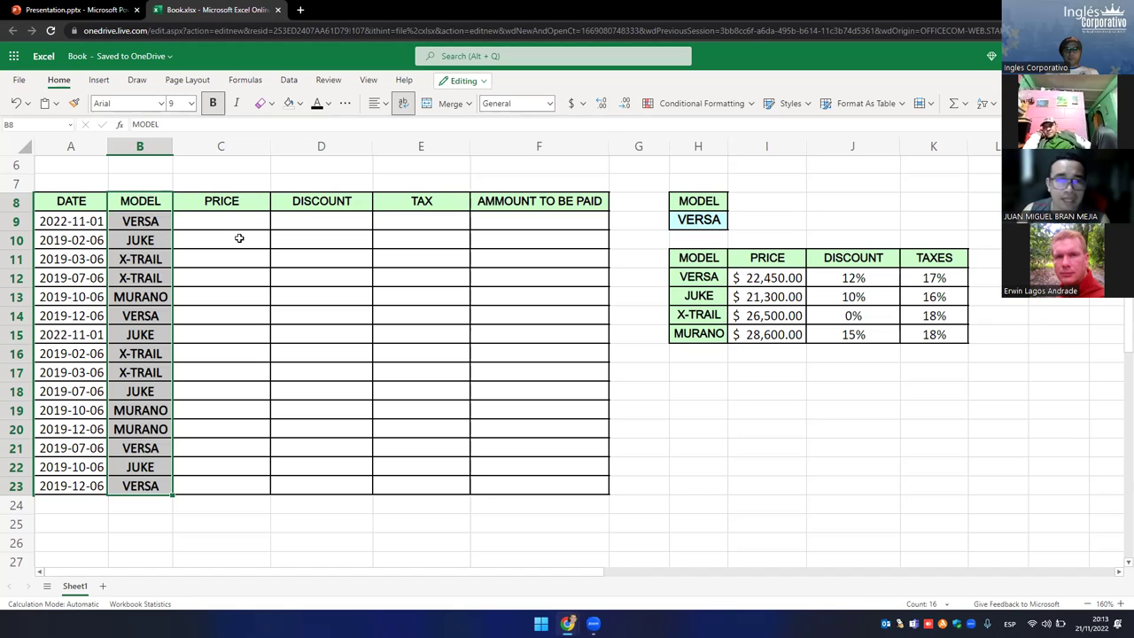
left_click_drag(222, 220, 512, 488)
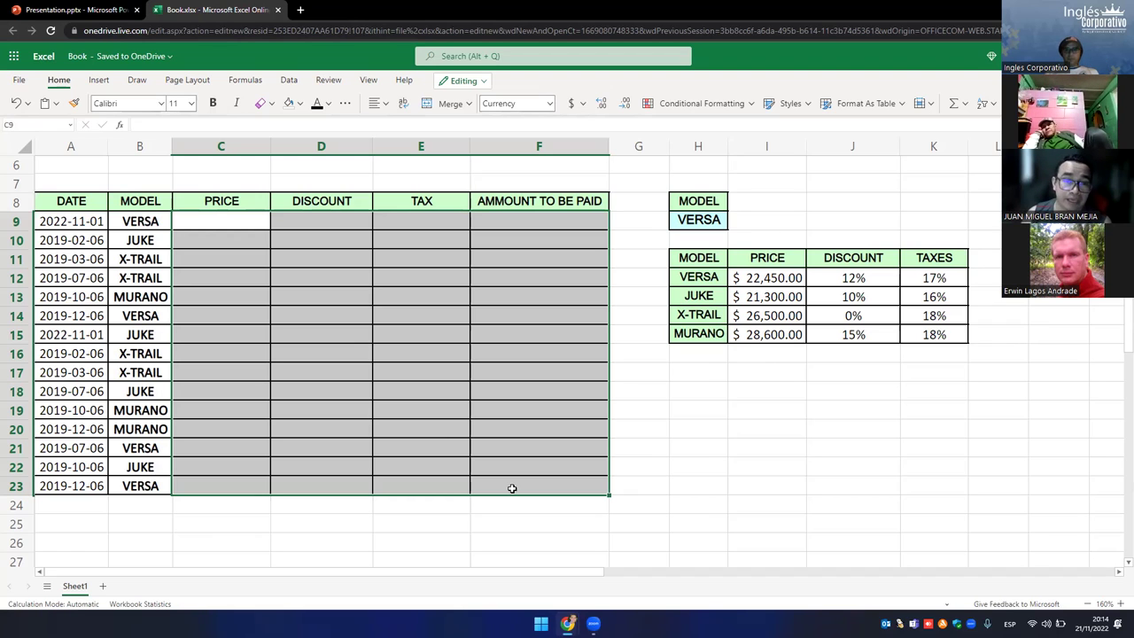
left_click(218, 225)
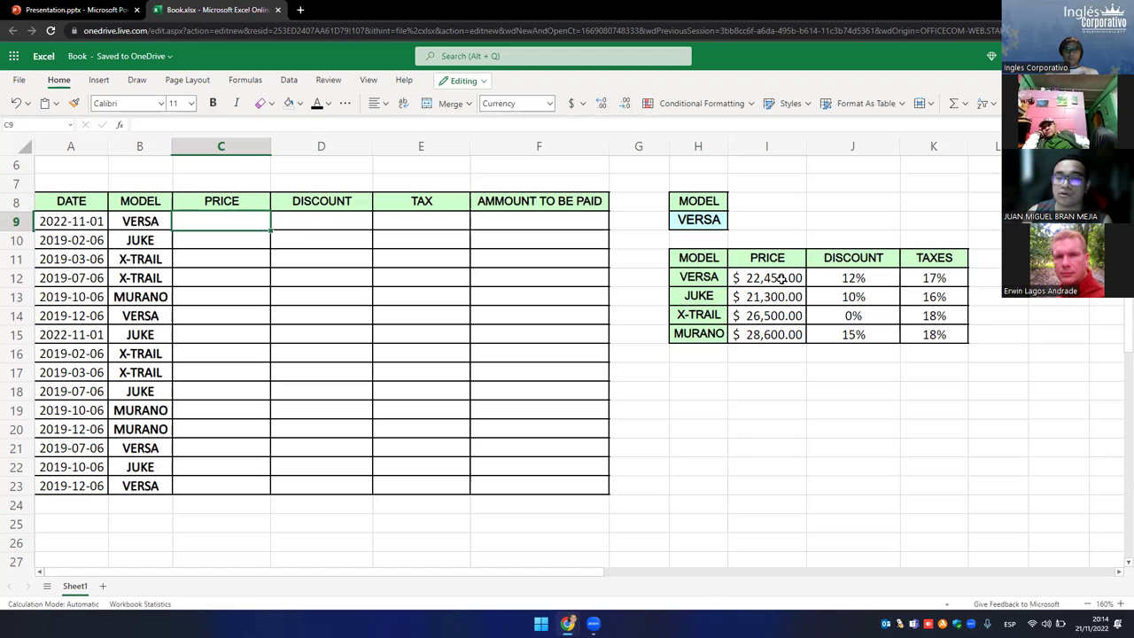
- Compare the model reference table in H11:K15 with the models and the price, discount and tax cells of the sales table
left_click_drag(697, 258, 941, 336)
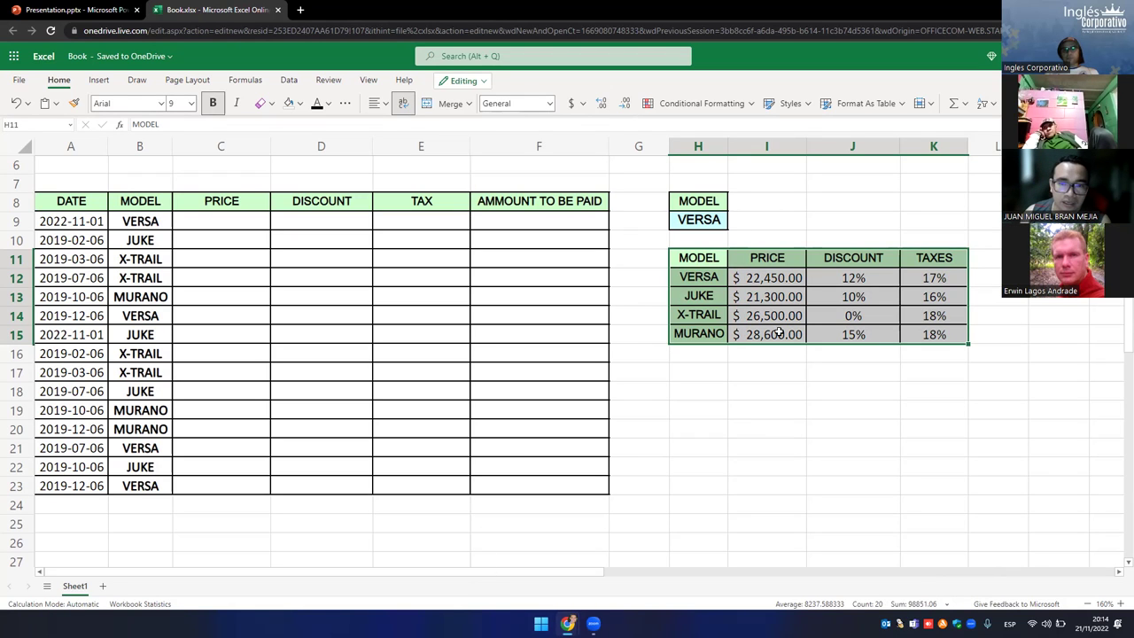
left_click_drag(706, 280, 702, 328)
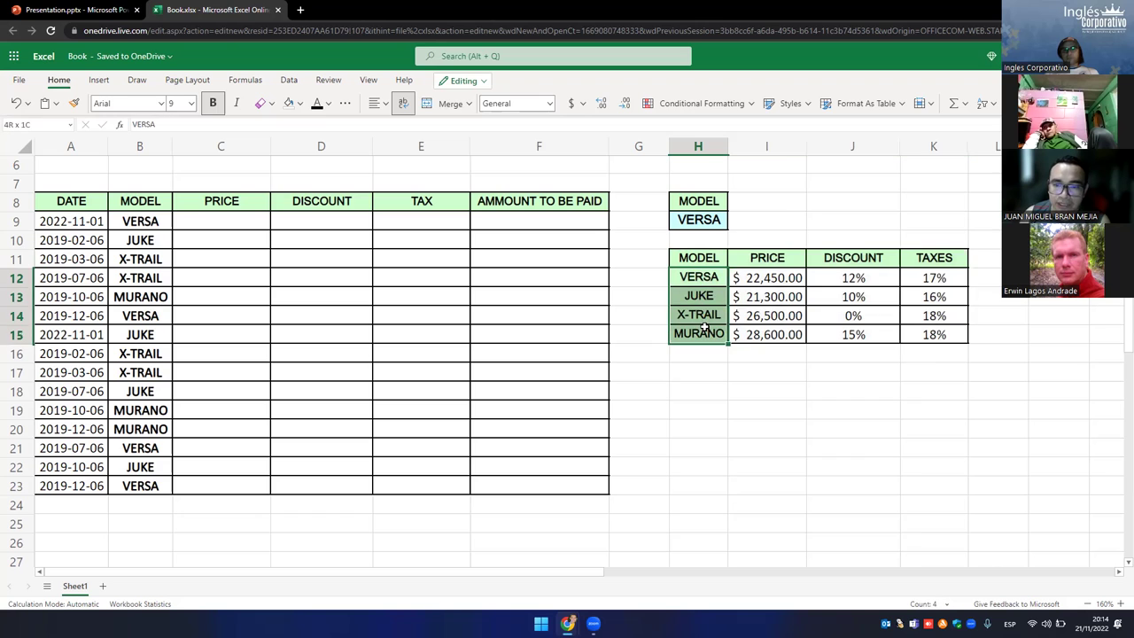
left_click_drag(139, 218, 149, 487)
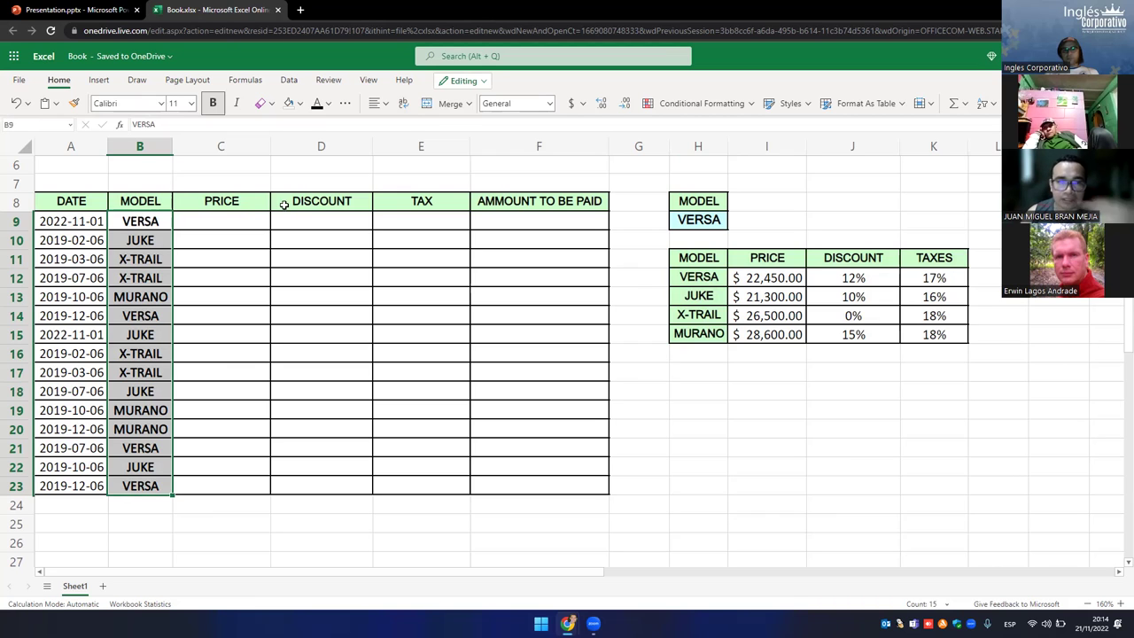
left_click_drag(211, 221, 417, 225)
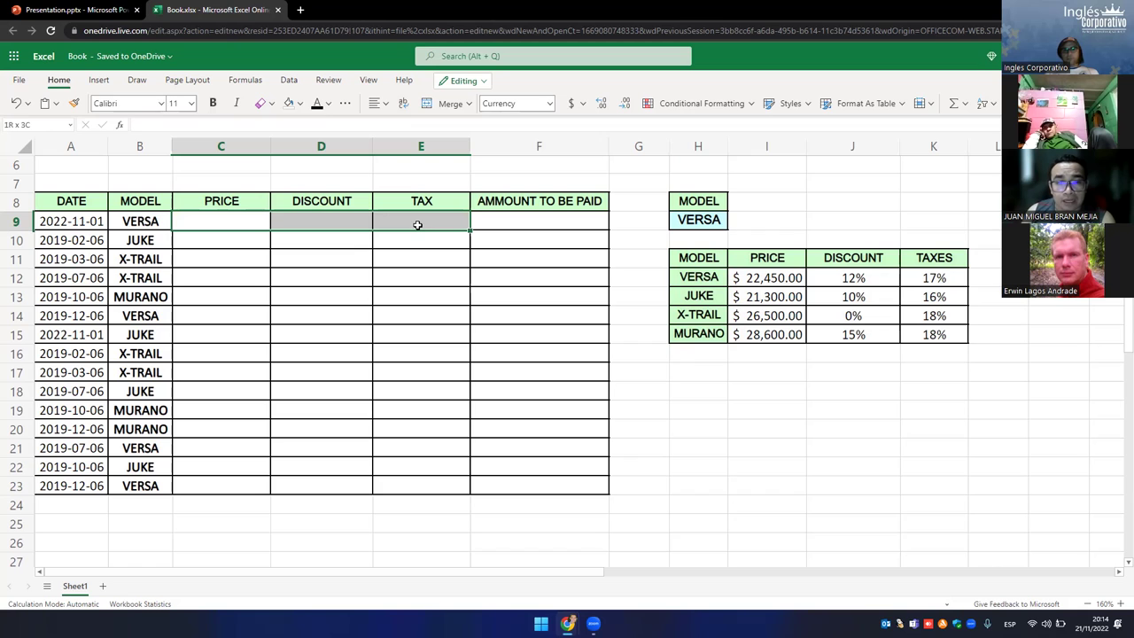
left_click_drag(234, 223, 415, 224)
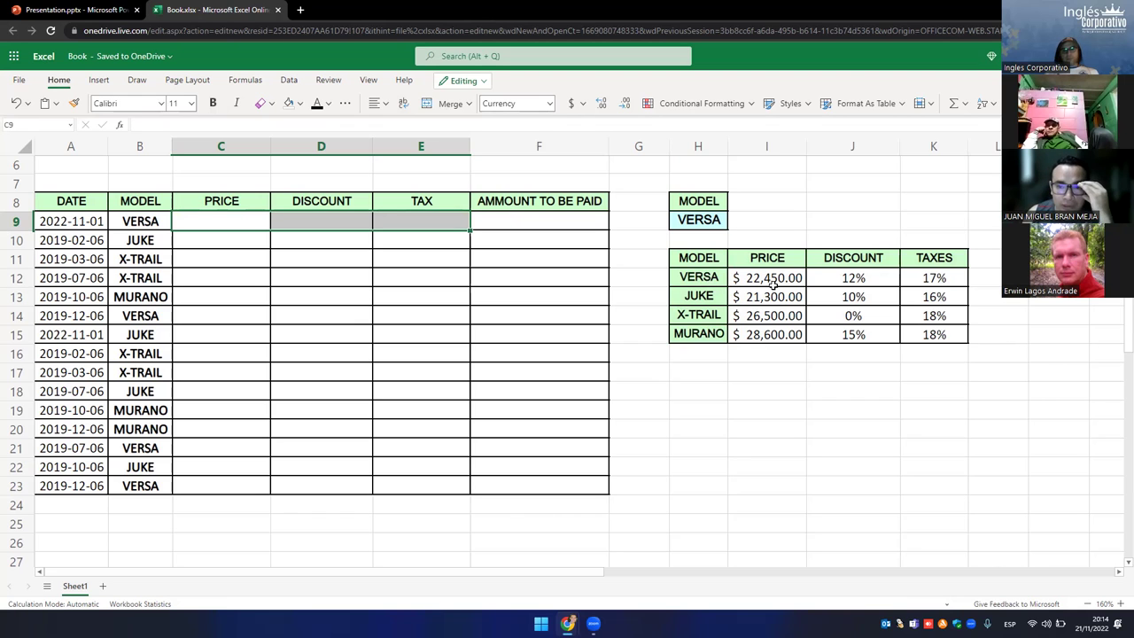
left_click_drag(772, 279, 918, 332)
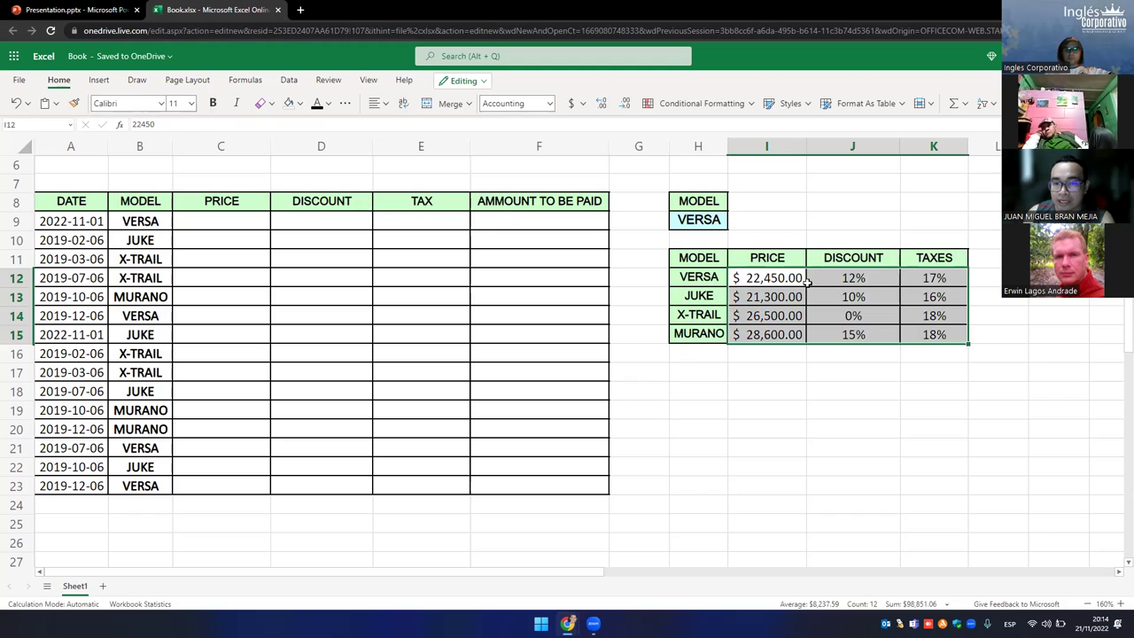
- Start a VLOOKUP formula in C9 with the model in B9 as the lookup value
left_click(235, 220)
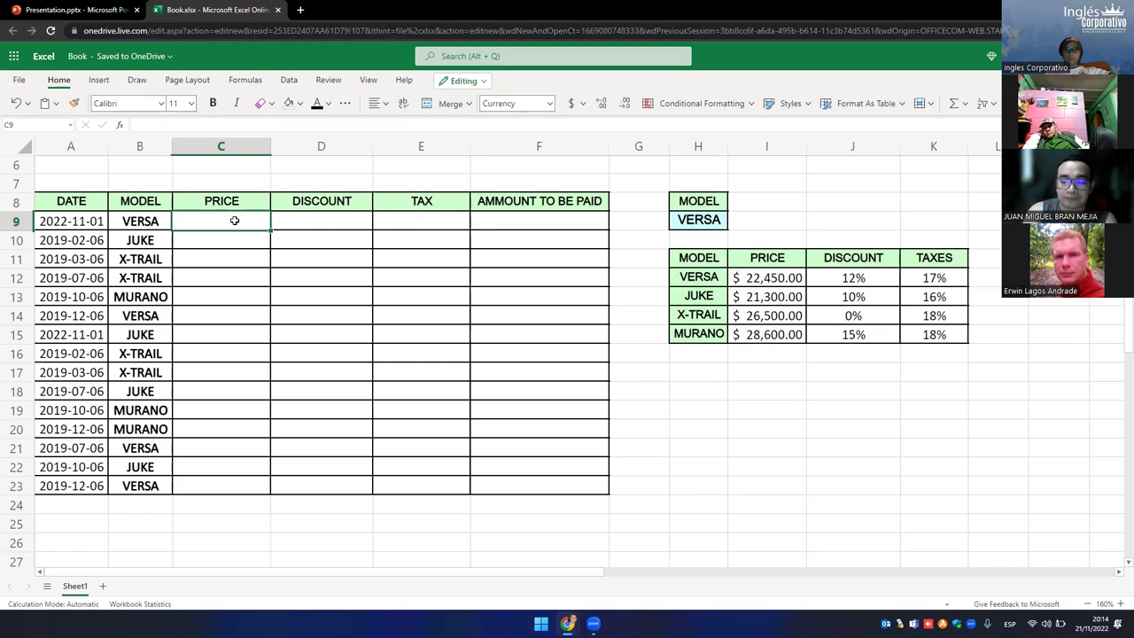
type("=")
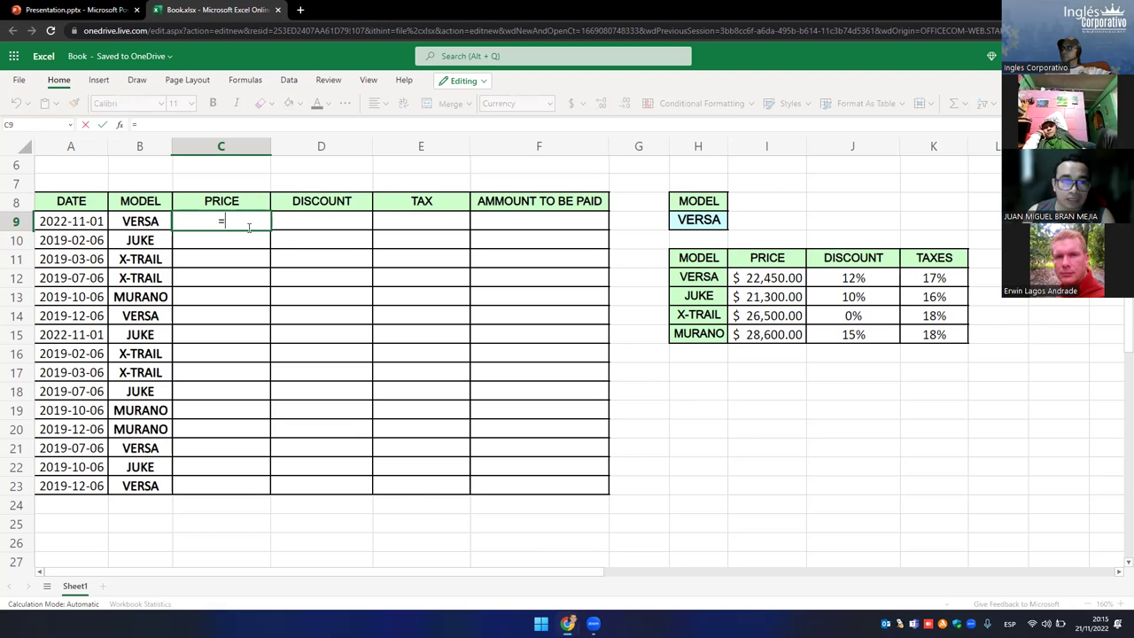
type("vlopp")
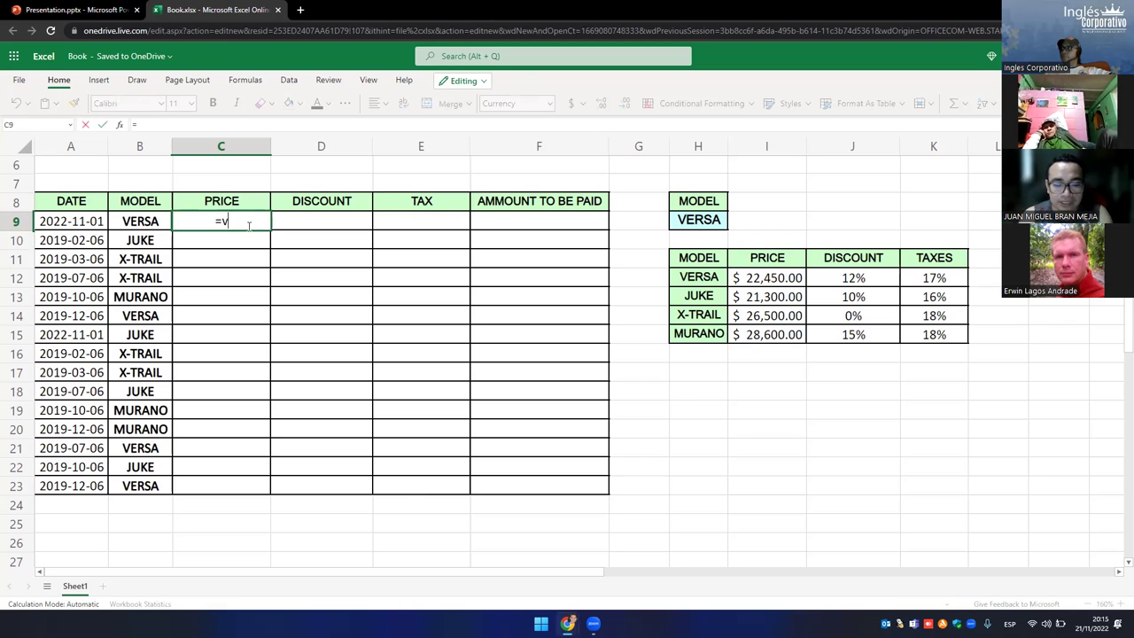
key("BackSpace")
key("BackSpace")
type("o")
key("Tab")
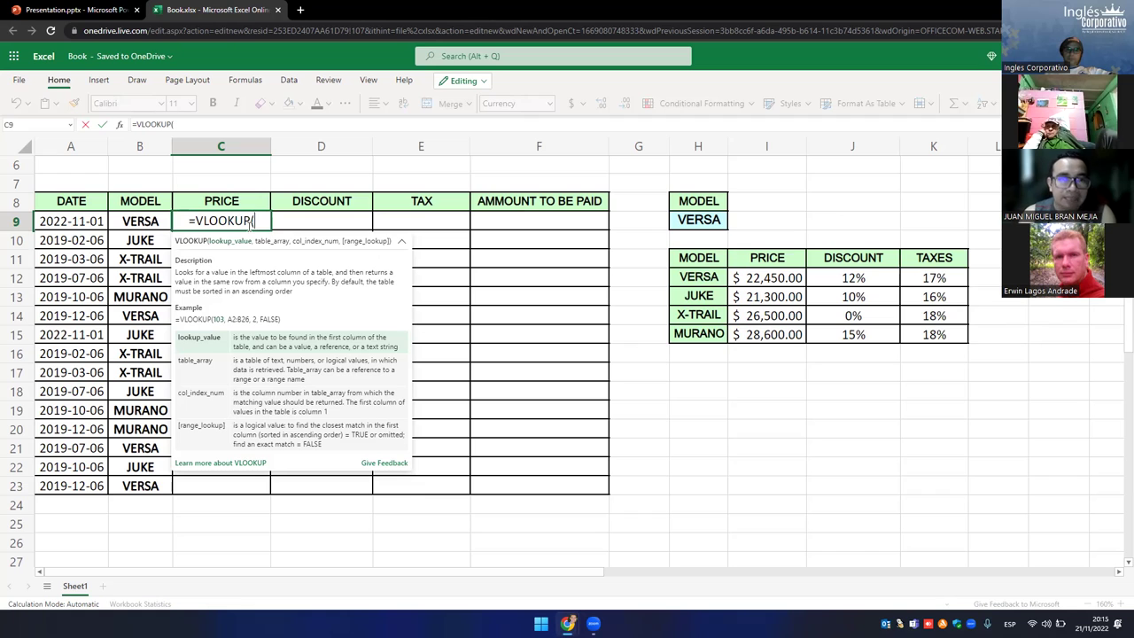
left_click(149, 221)
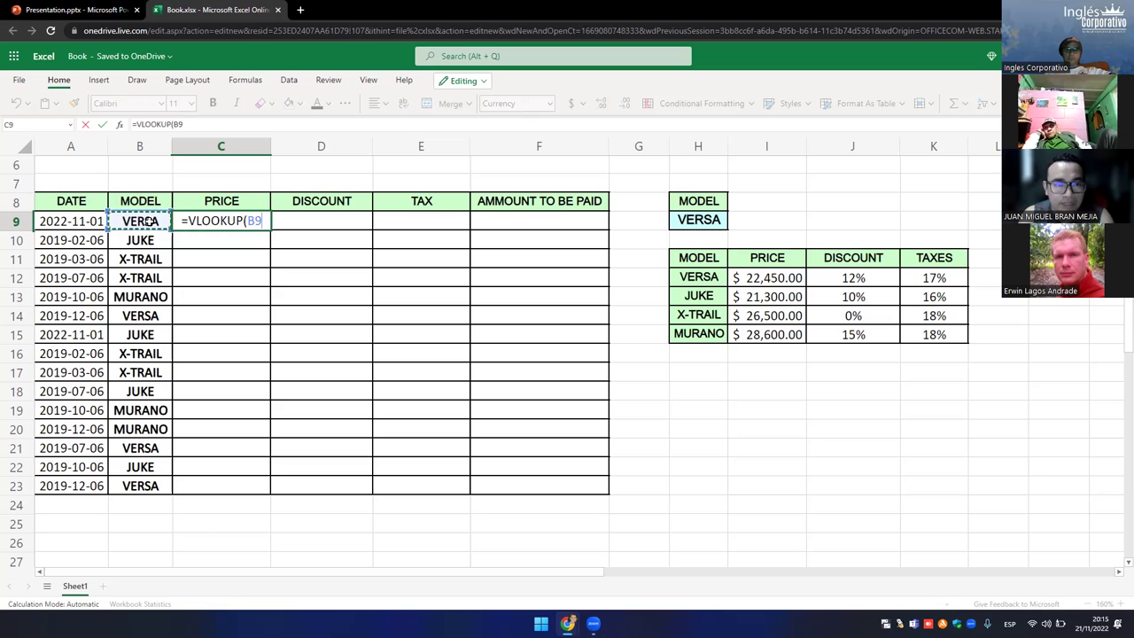
type(";")
key("BackSpace")
type(",")
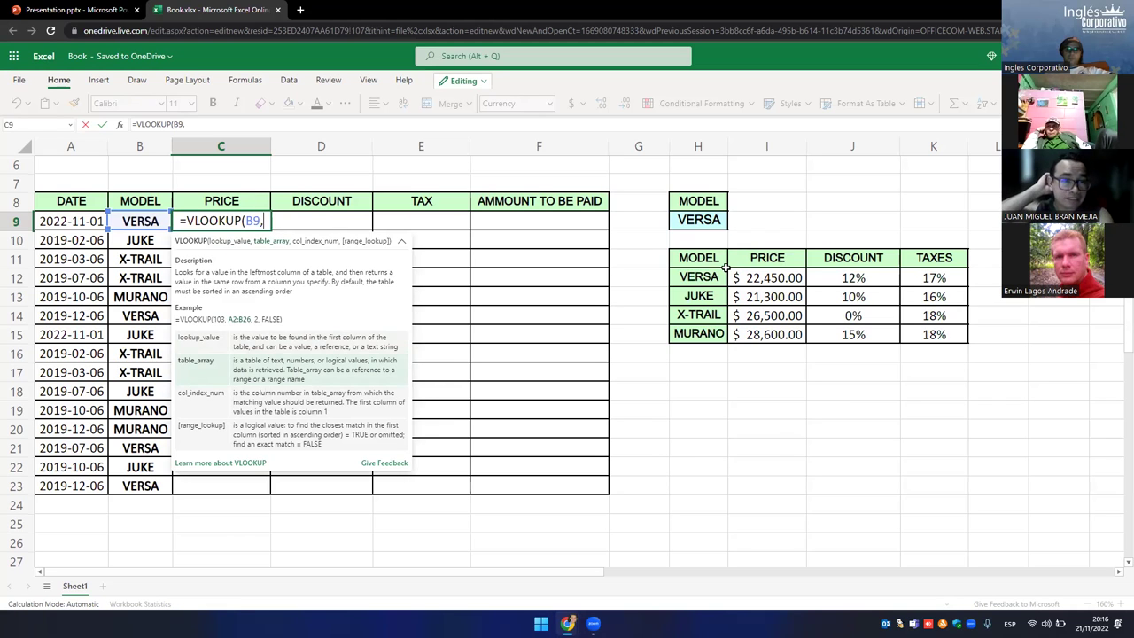
- Complete the C9 formula with table array H12:K15, column index 2 and FALSE for an exact match
left_click_drag(701, 276, 924, 337)
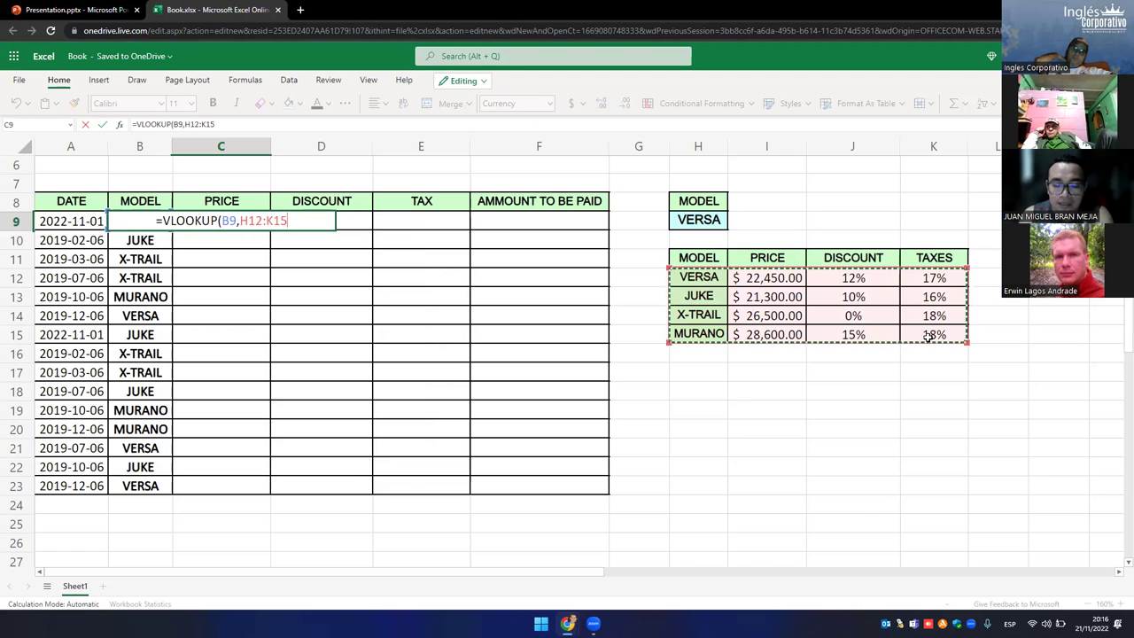
type(",")
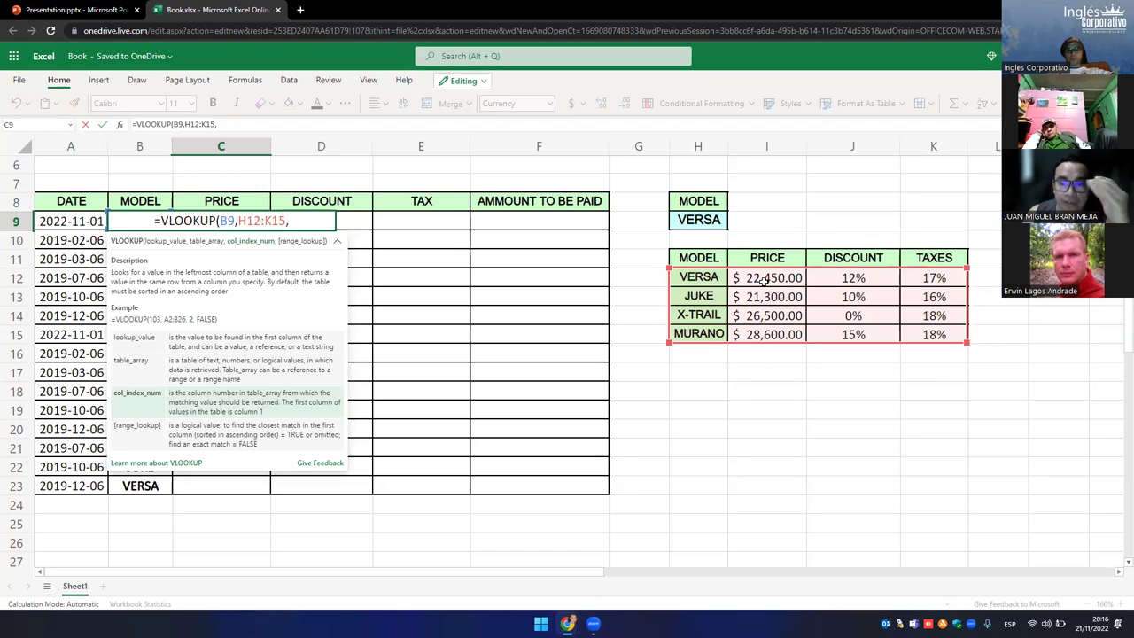
type("2")
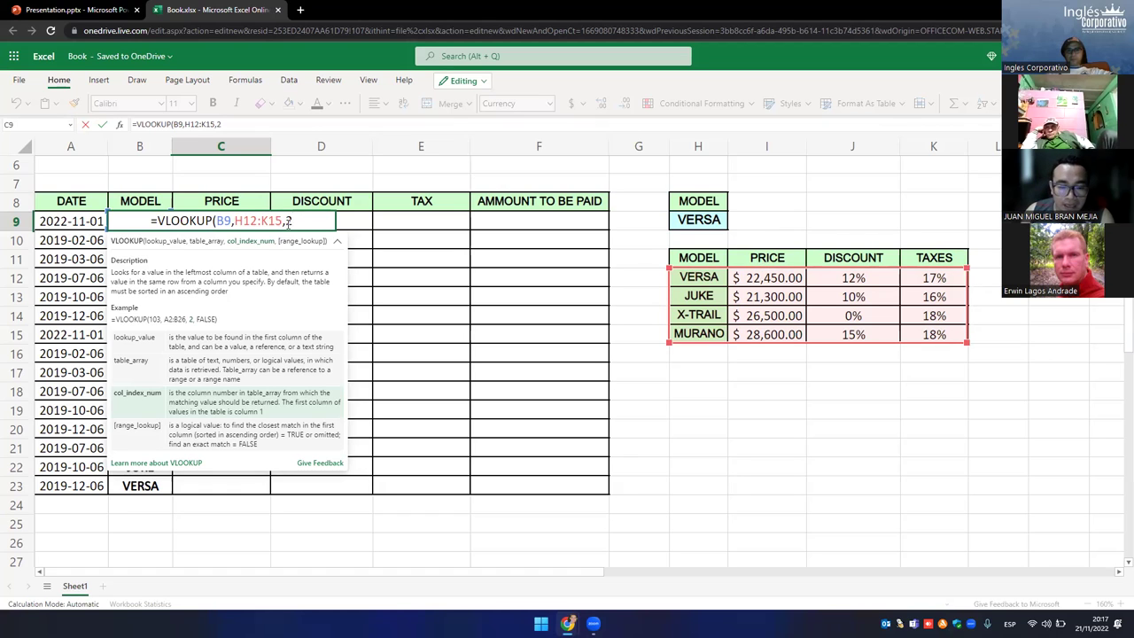
type(",")
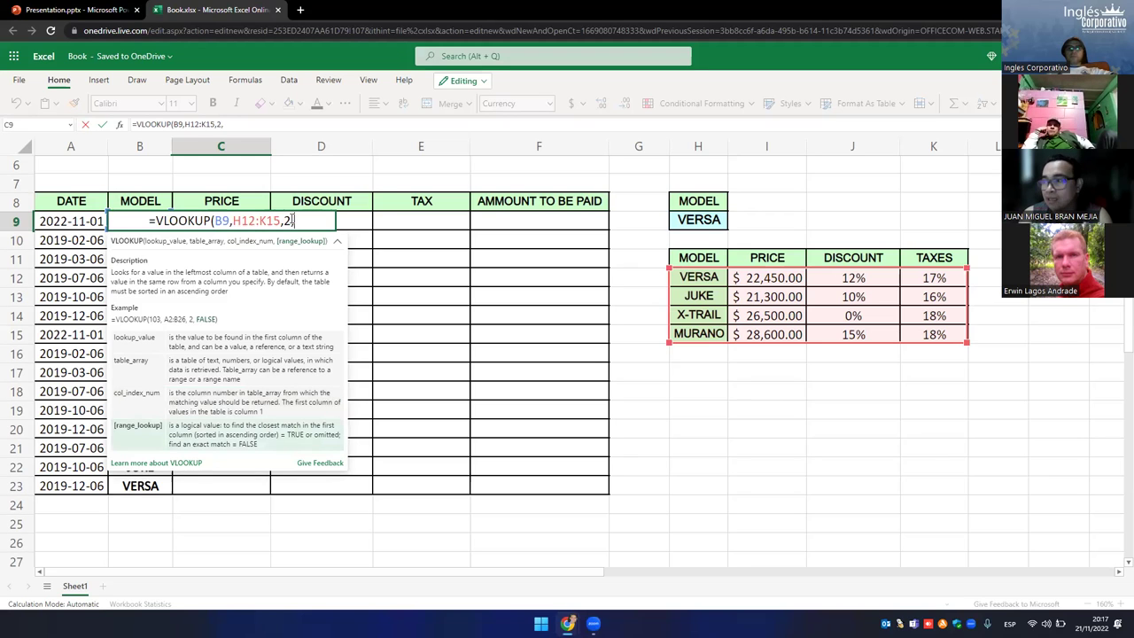
type("f")
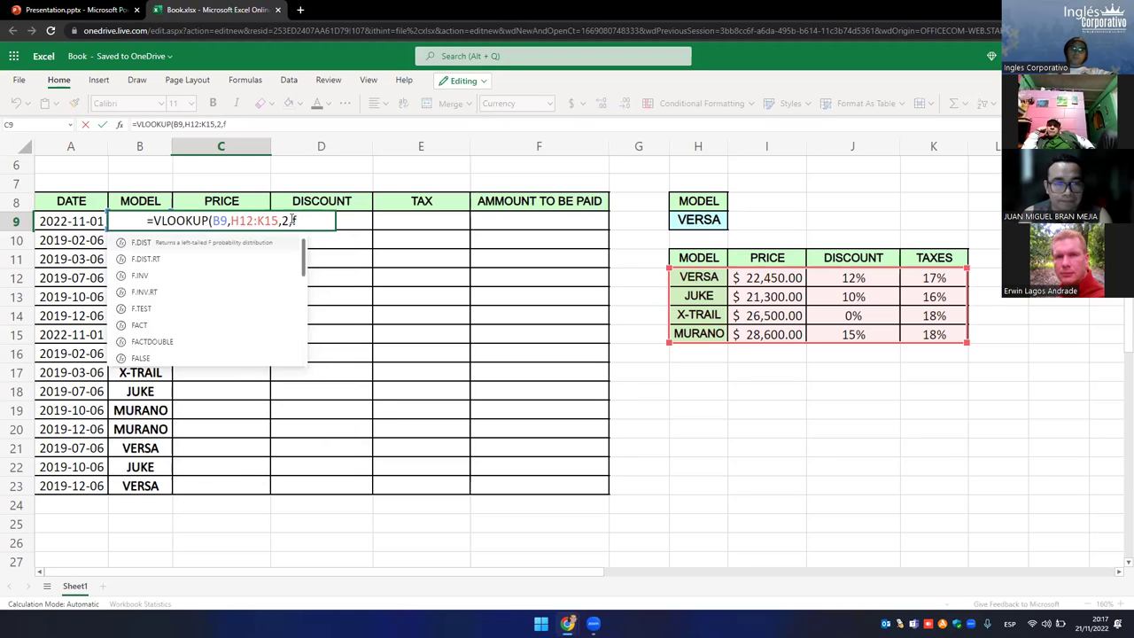
type("alse")
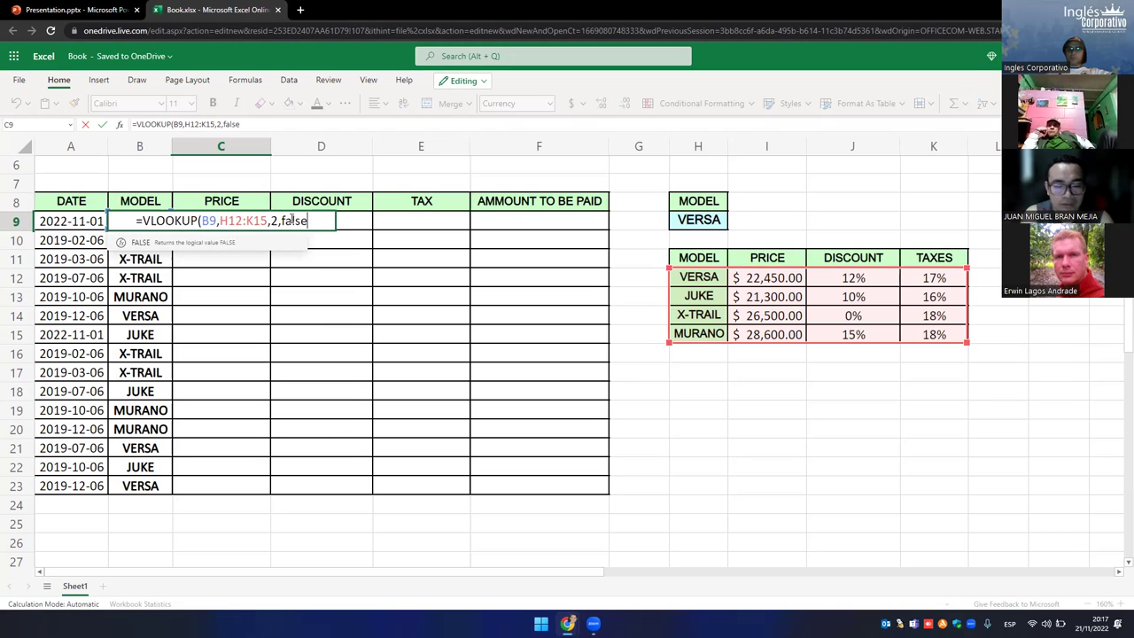
type(")")
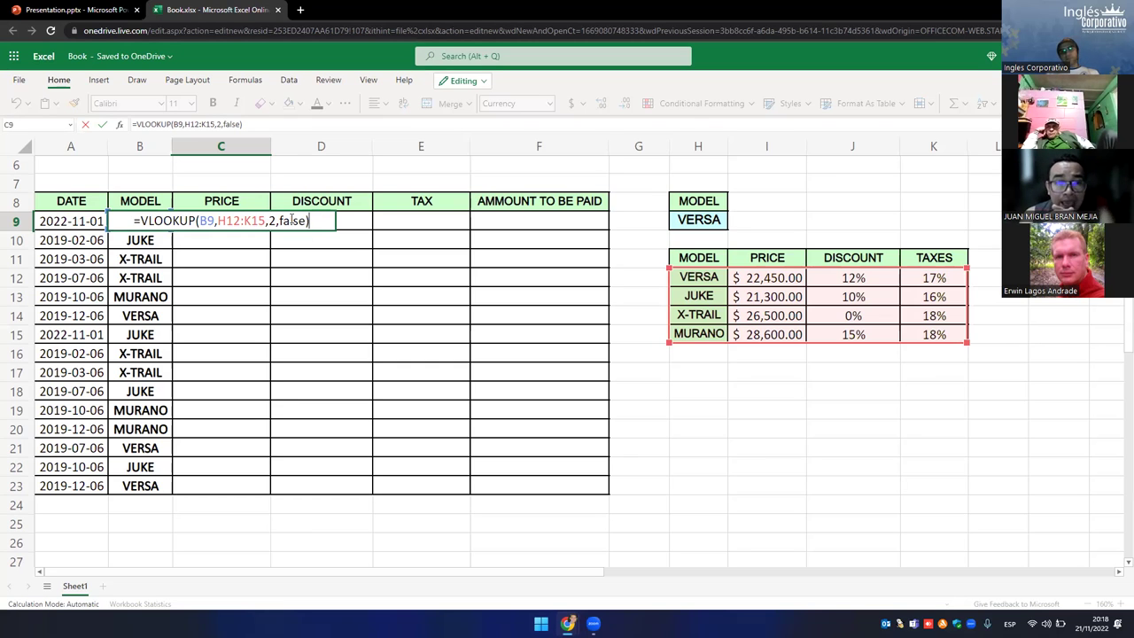
key("Return")
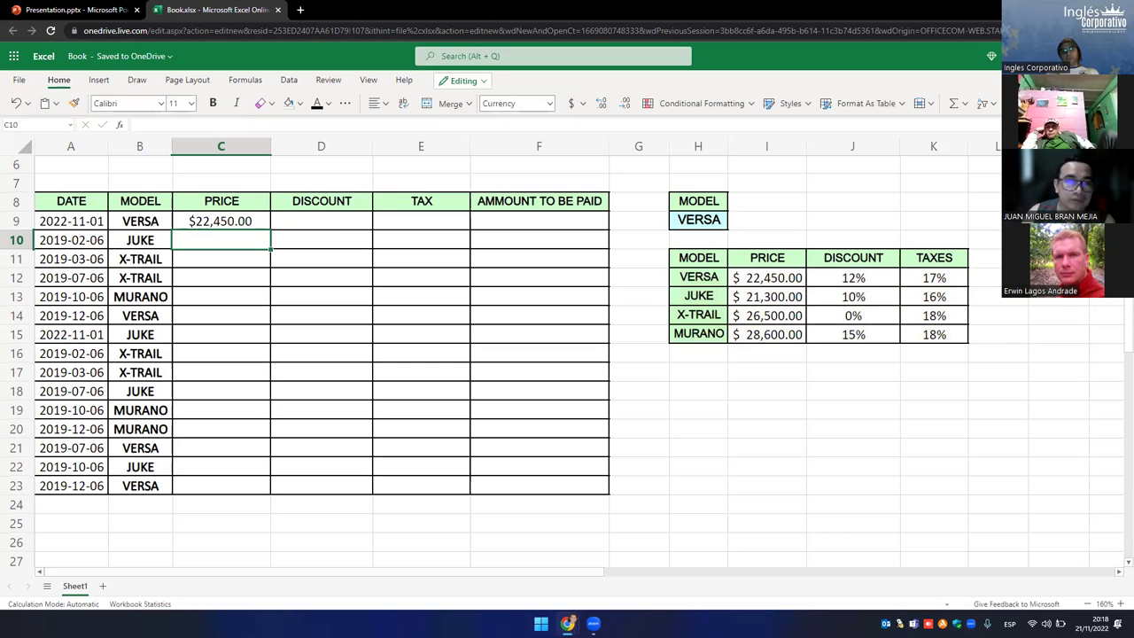
- Check C9 against the Versa price in the reference table and fill its formula down the price column to C23
left_click(203, 219)
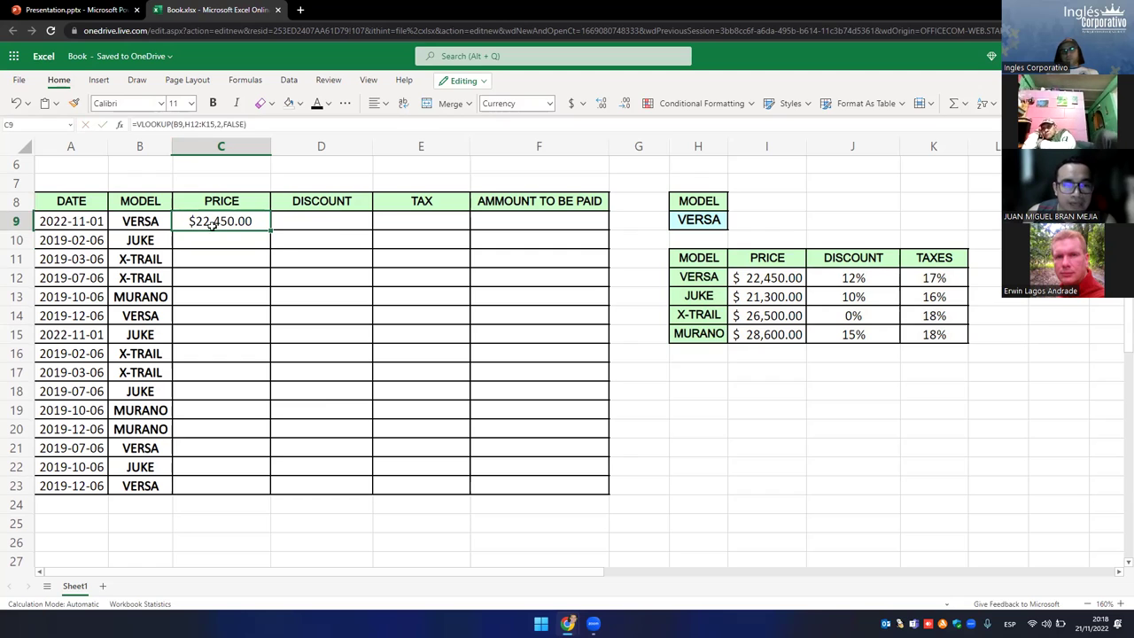
left_click(142, 220)
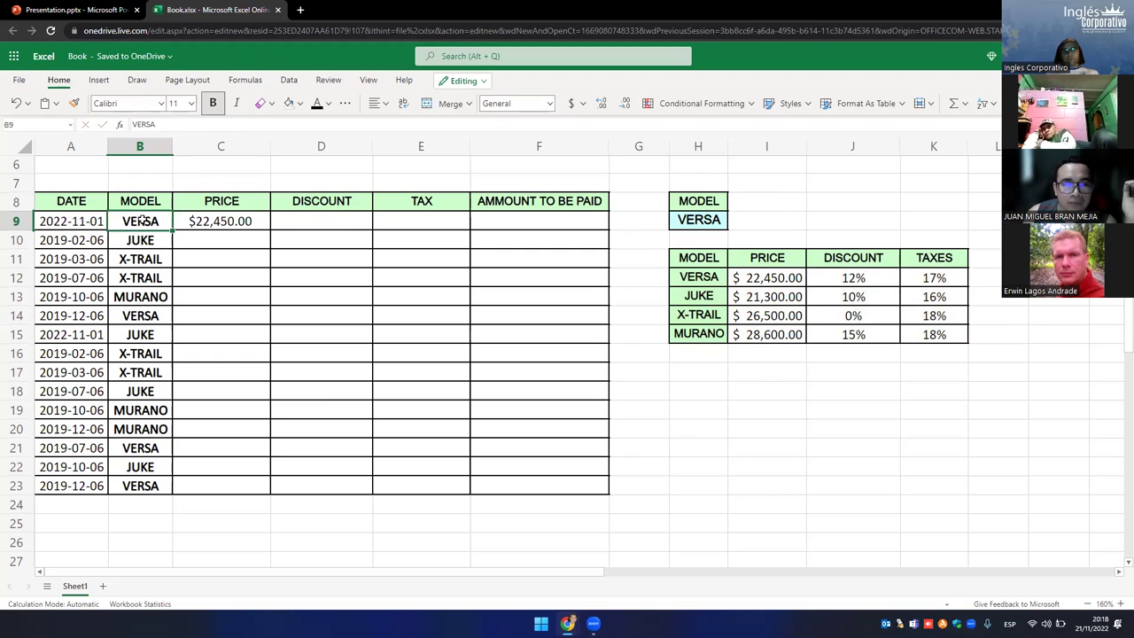
left_click(241, 220)
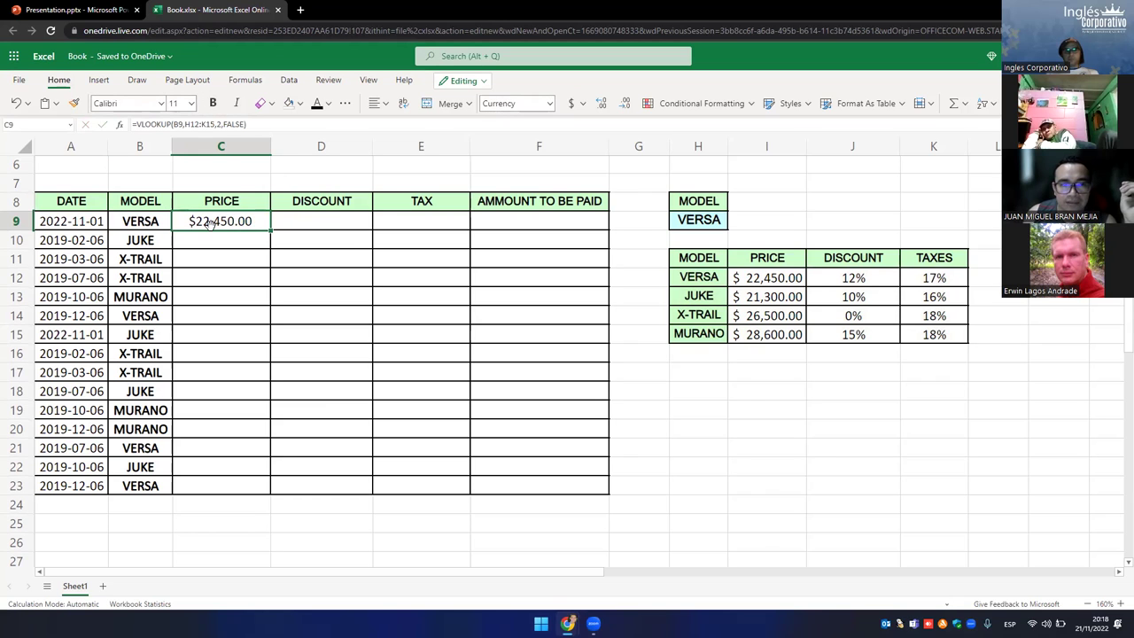
left_click(769, 282)
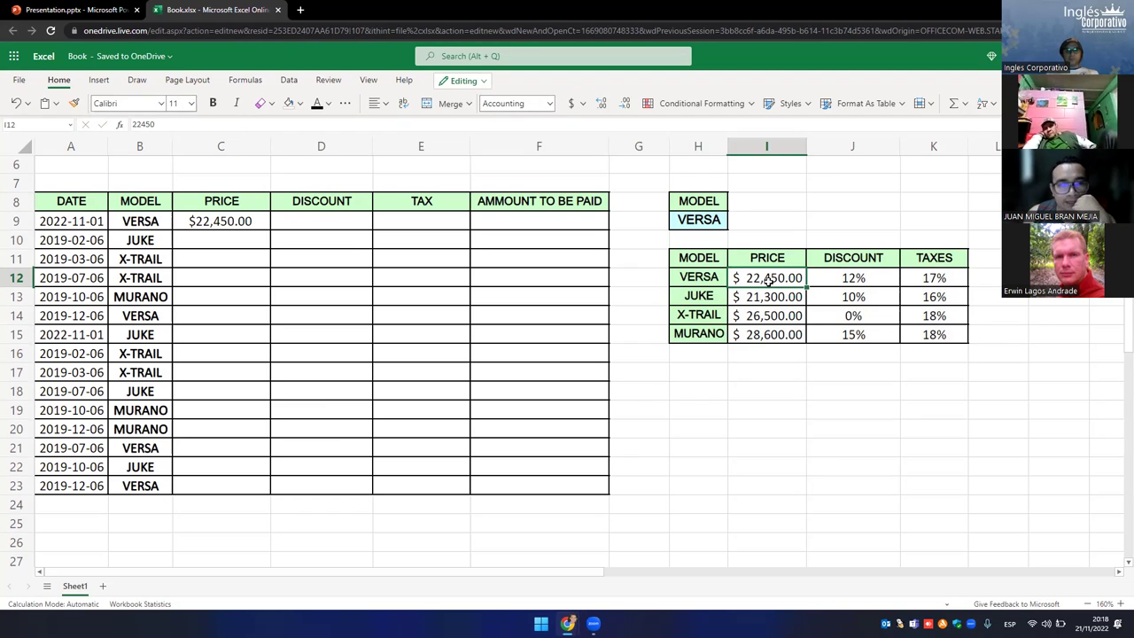
left_click(256, 222)
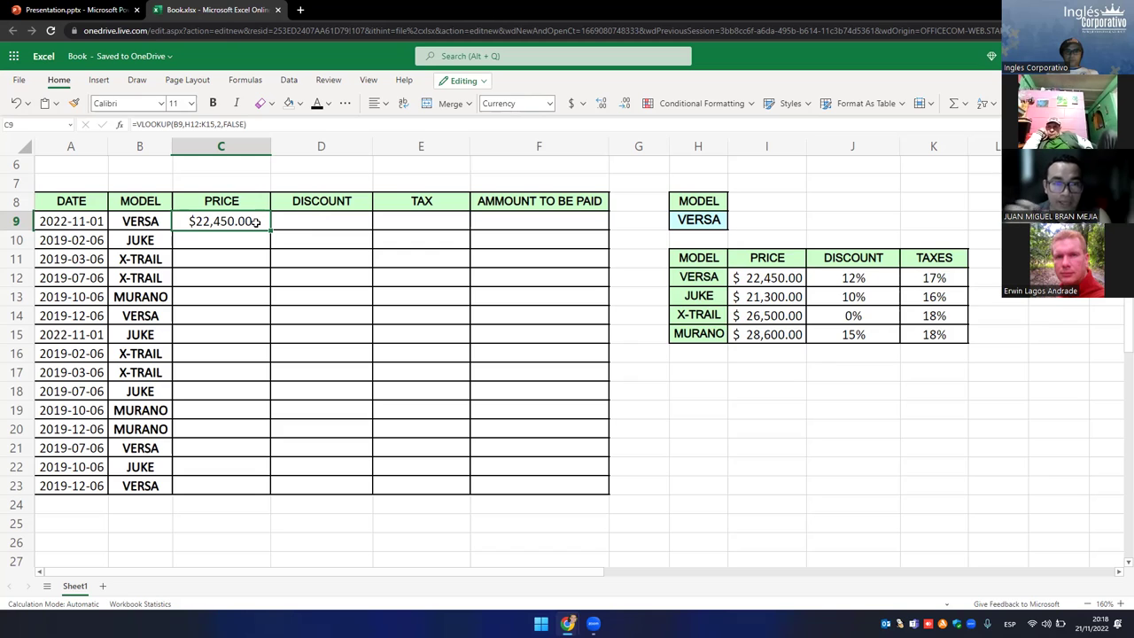
left_click_drag(271, 229, 276, 481)
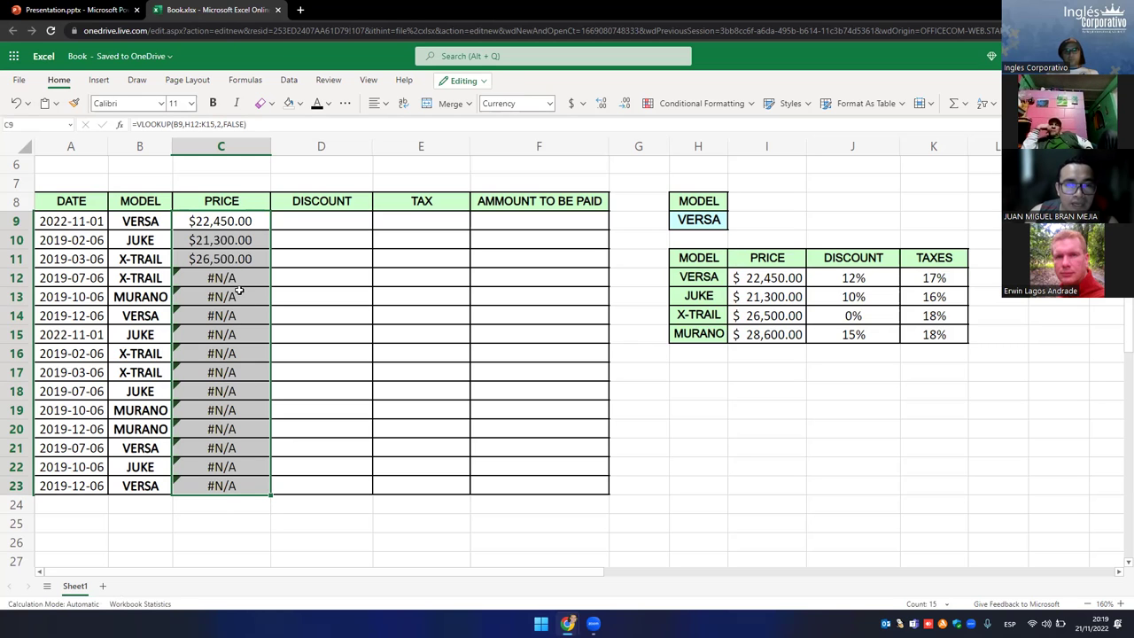
left_click(223, 220)
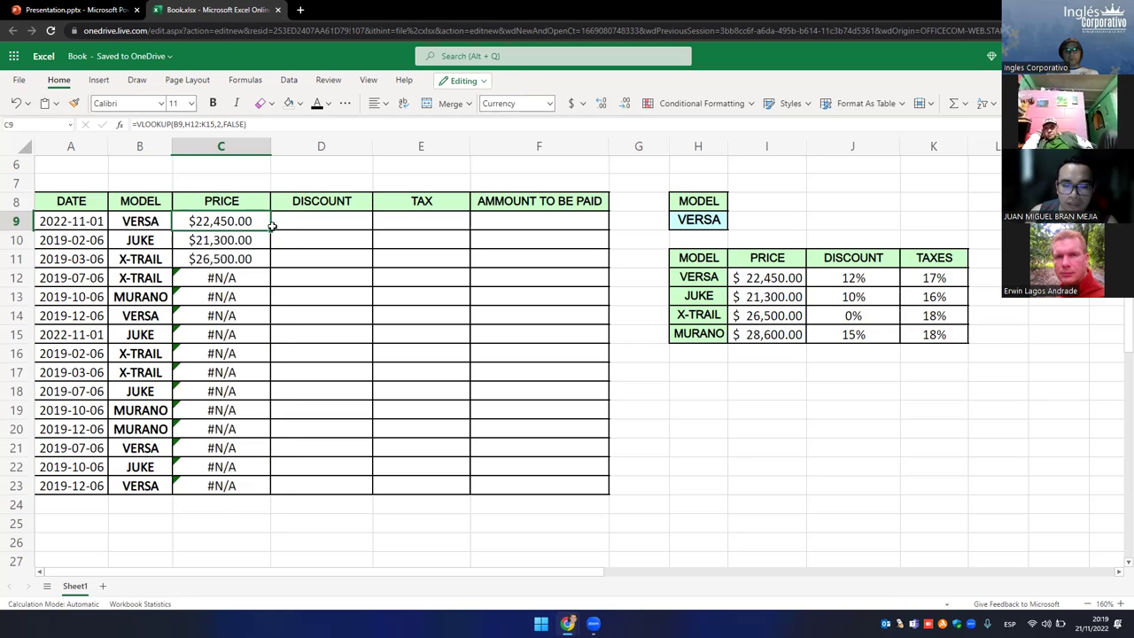
key("F2")
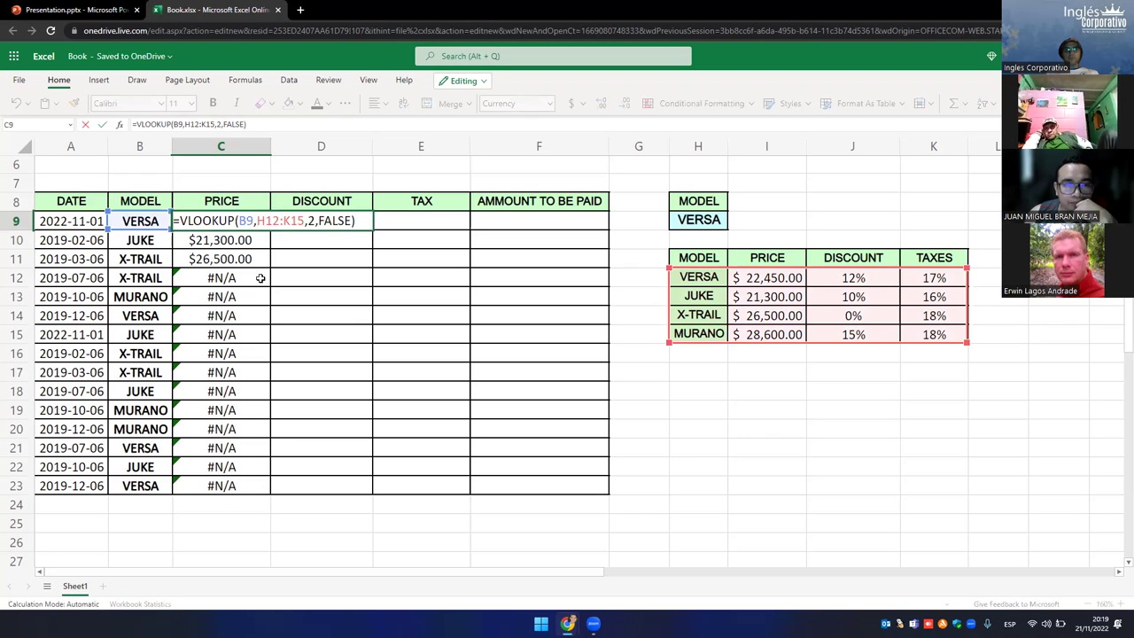
left_click(269, 220)
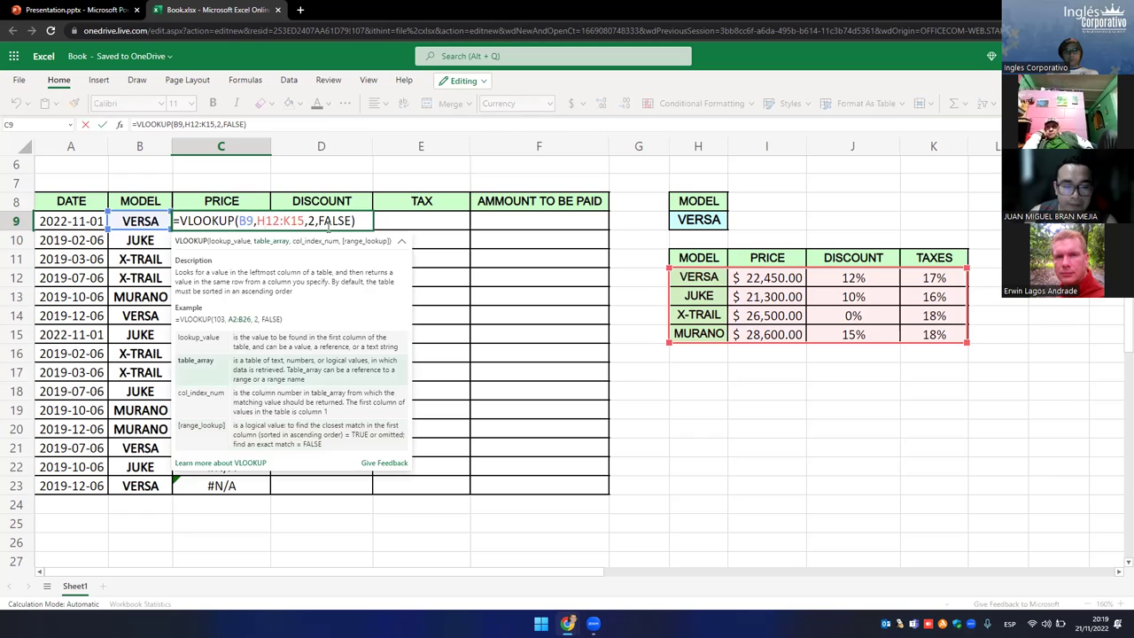
key("F4")
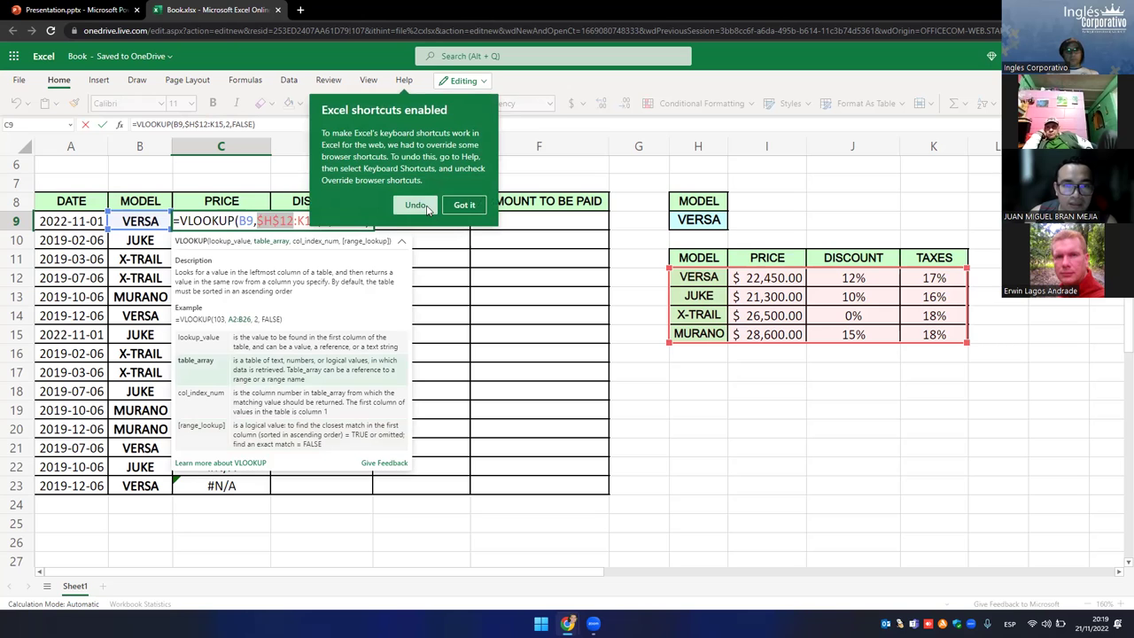
left_click(539, 146)
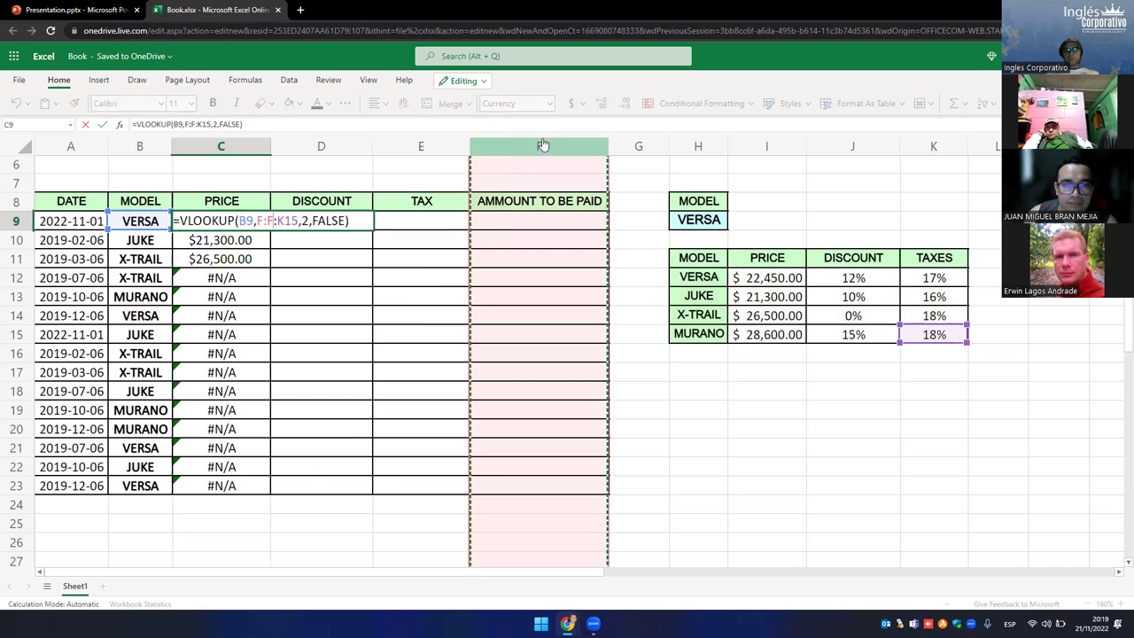
key("F4")
key("Escape")
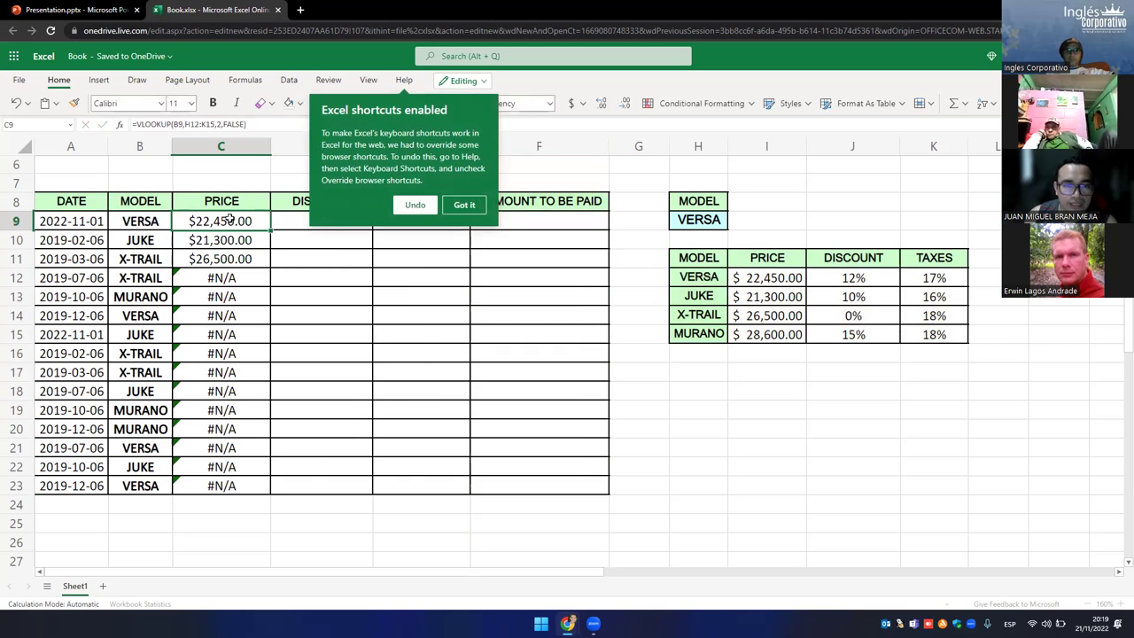
left_click(453, 208)
- Make the table array in the C9 formula absolute as $H$12:$K$15 and refill the formula down the price column to C23
double_click(266, 221)
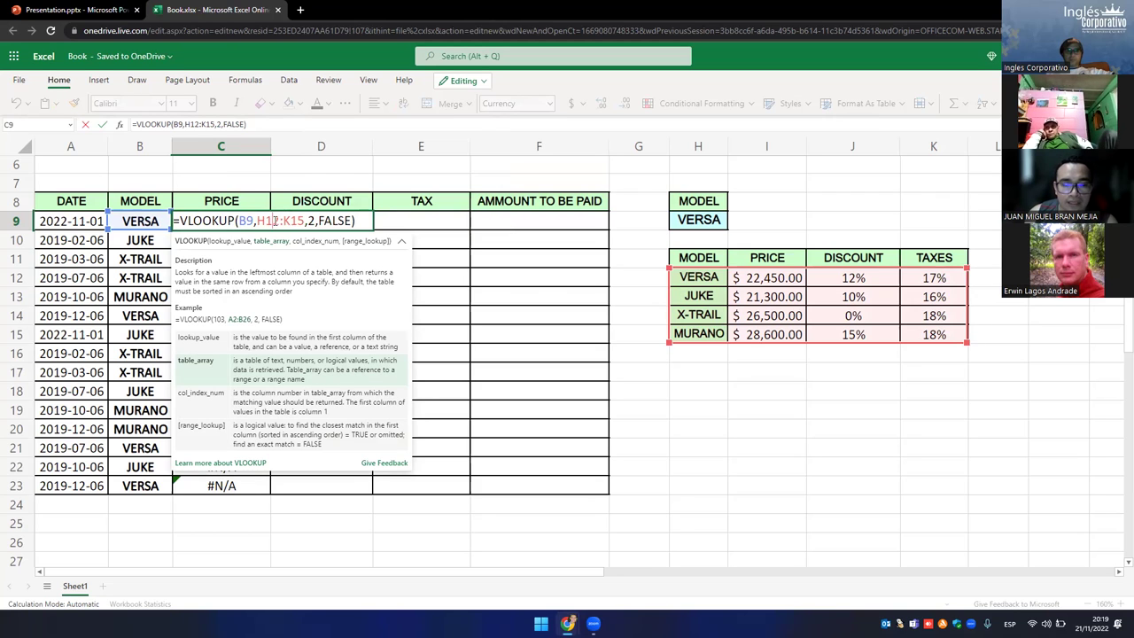
double_click(274, 220)
key("F4")
double_click(304, 220)
key("F4")
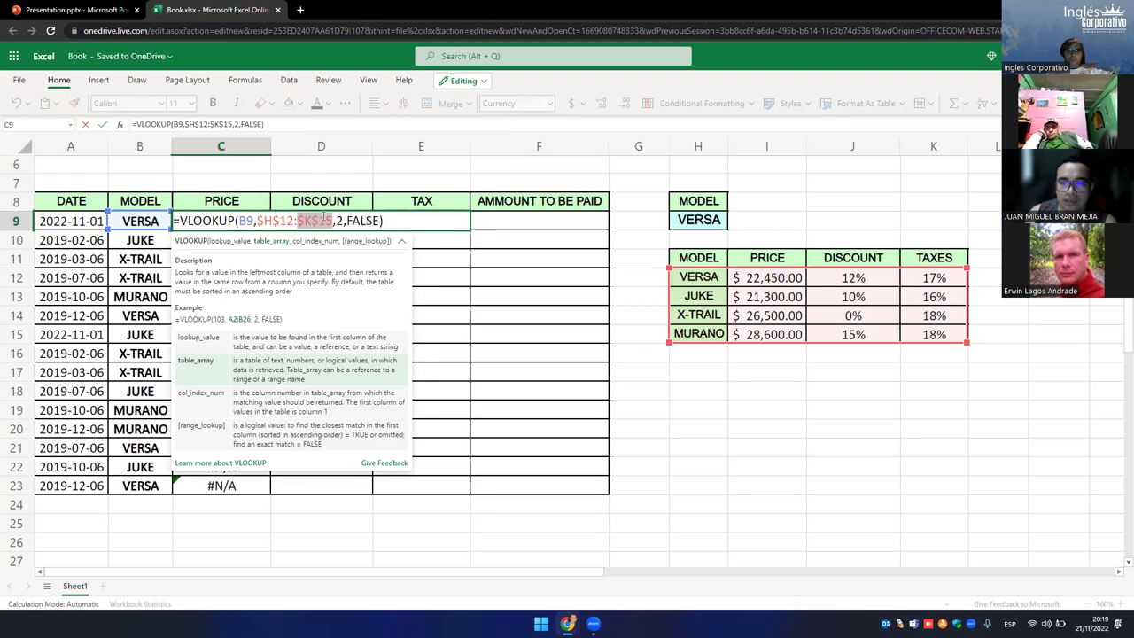
key("Return")
left_click(252, 217)
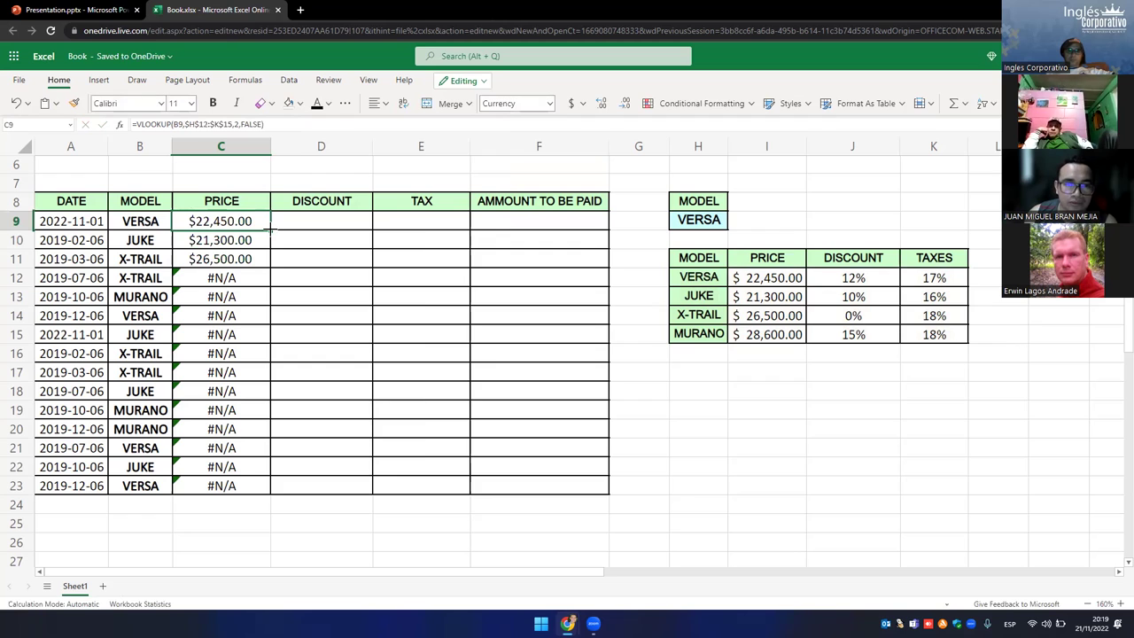
double_click(270, 230)
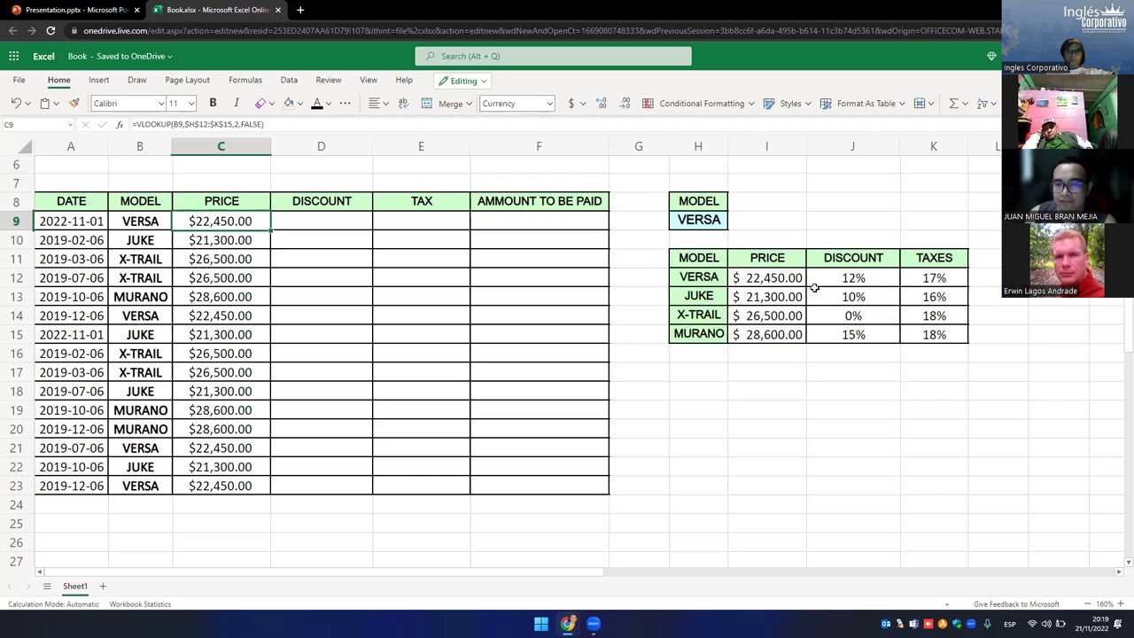
- Compare the sales table's price, discount and tax columns with the reference prices and discount percentages in I12:J15
left_click_drag(780, 278, 780, 330)
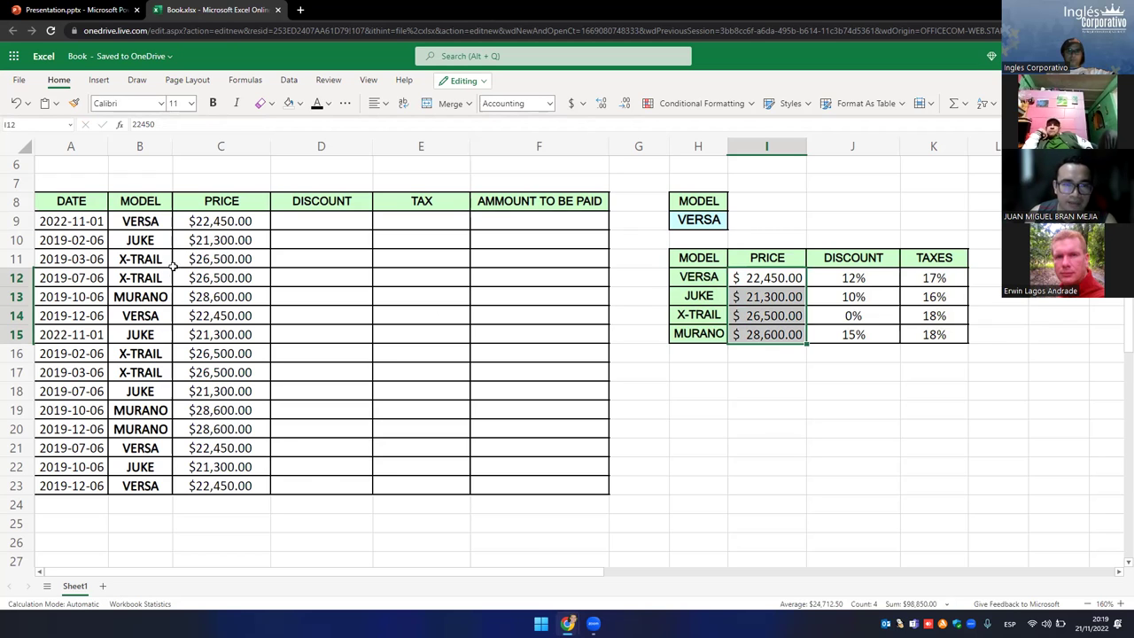
left_click(223, 228)
left_click(328, 225)
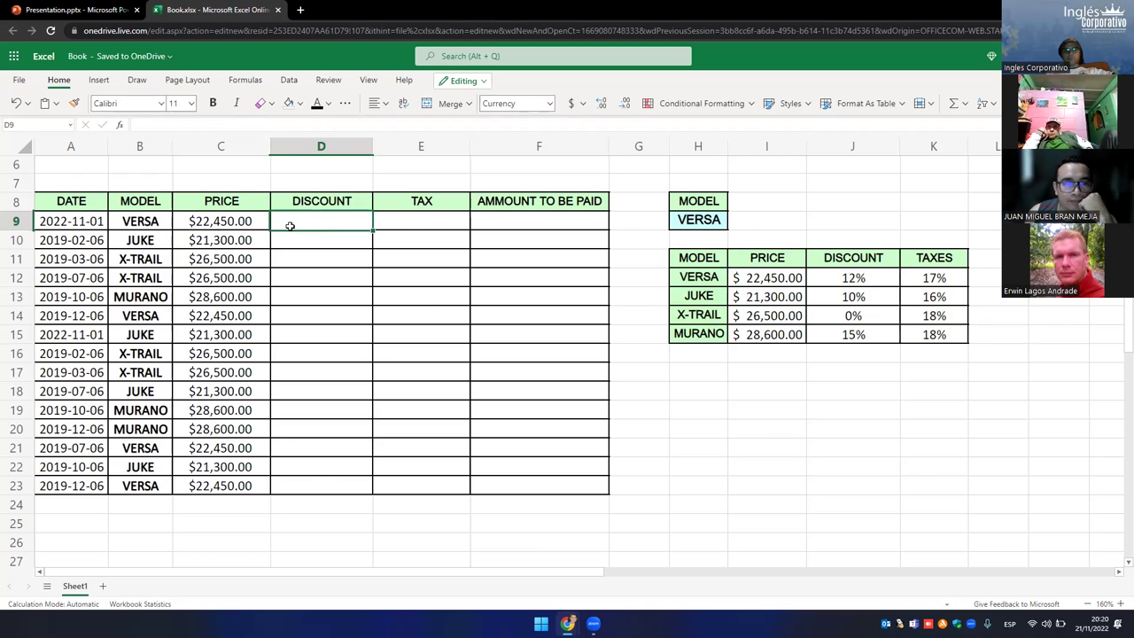
left_click(228, 226)
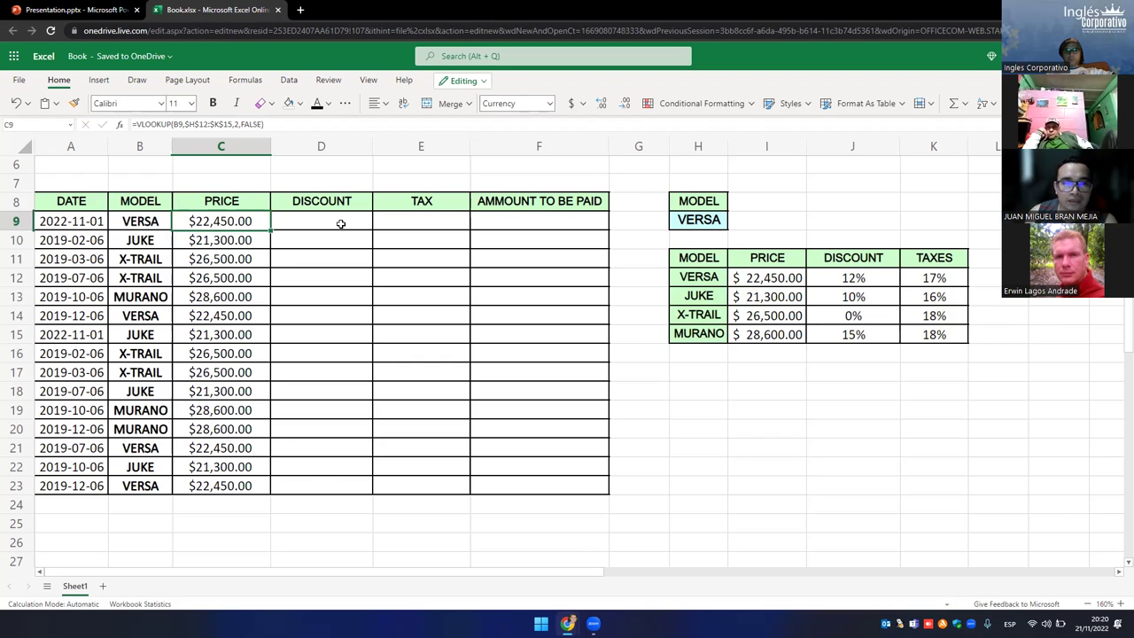
left_click_drag(333, 220, 349, 477)
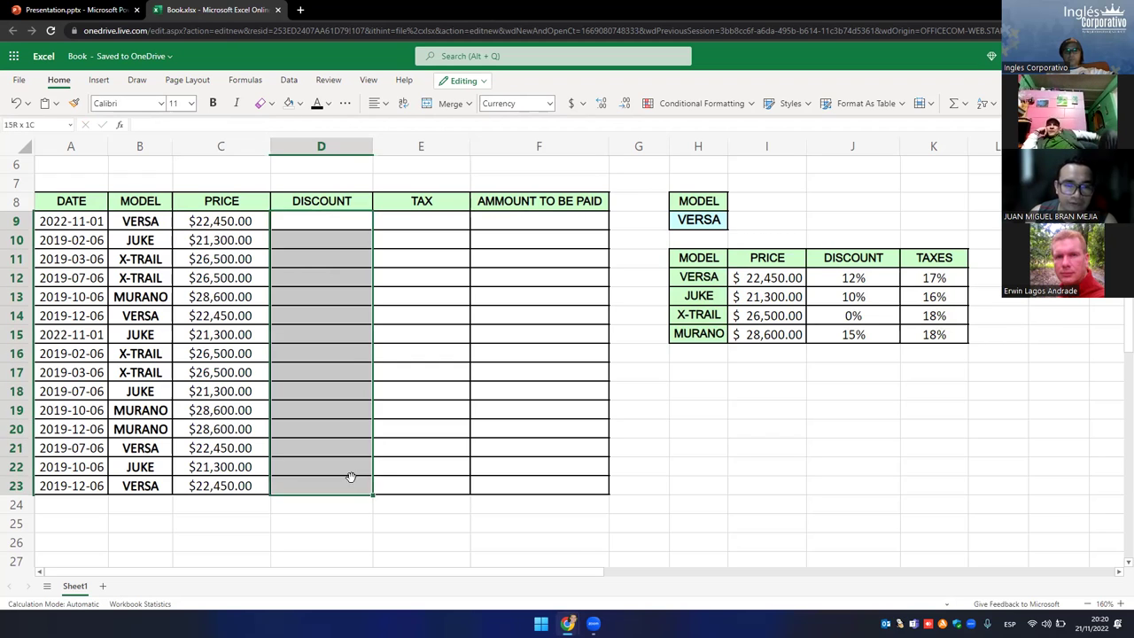
left_click_drag(439, 223, 440, 478)
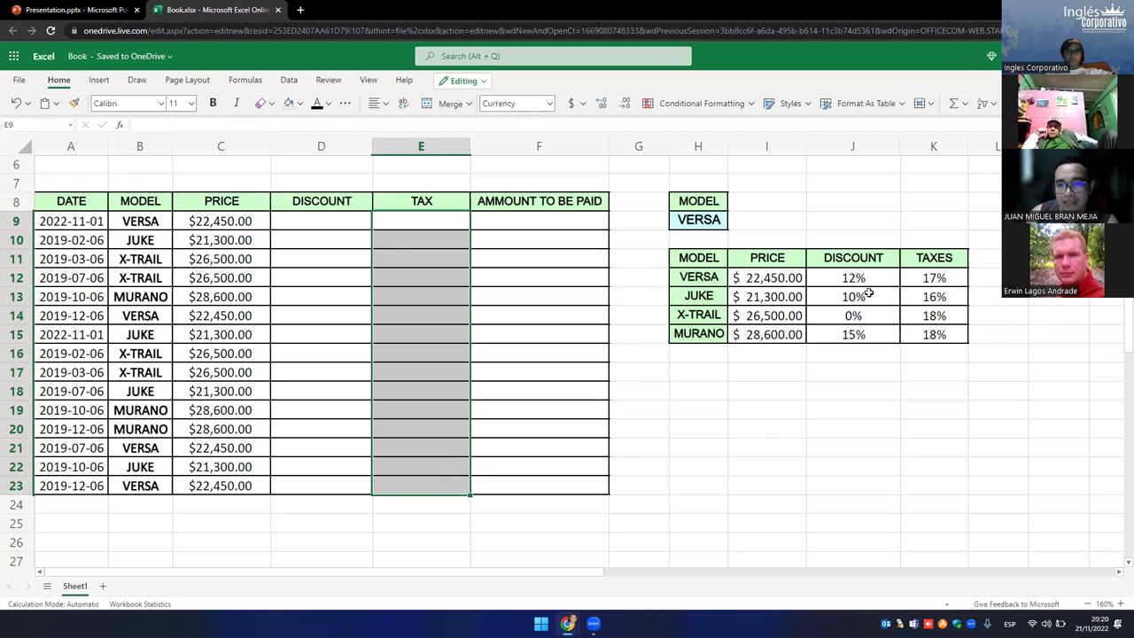
left_click_drag(868, 278, 865, 330)
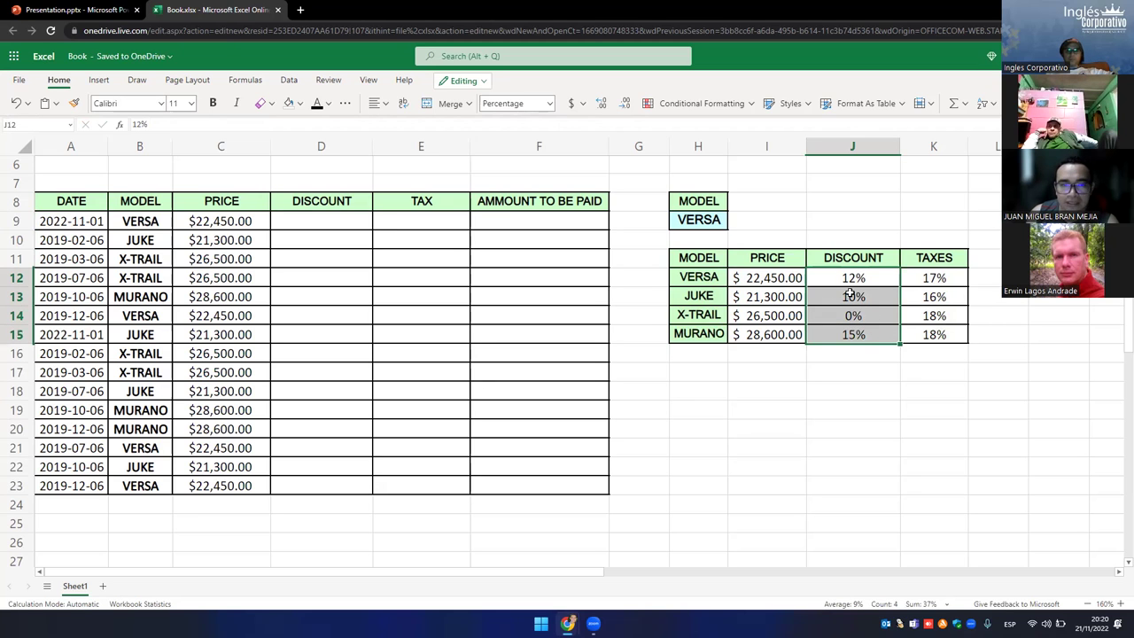
left_click(330, 221)
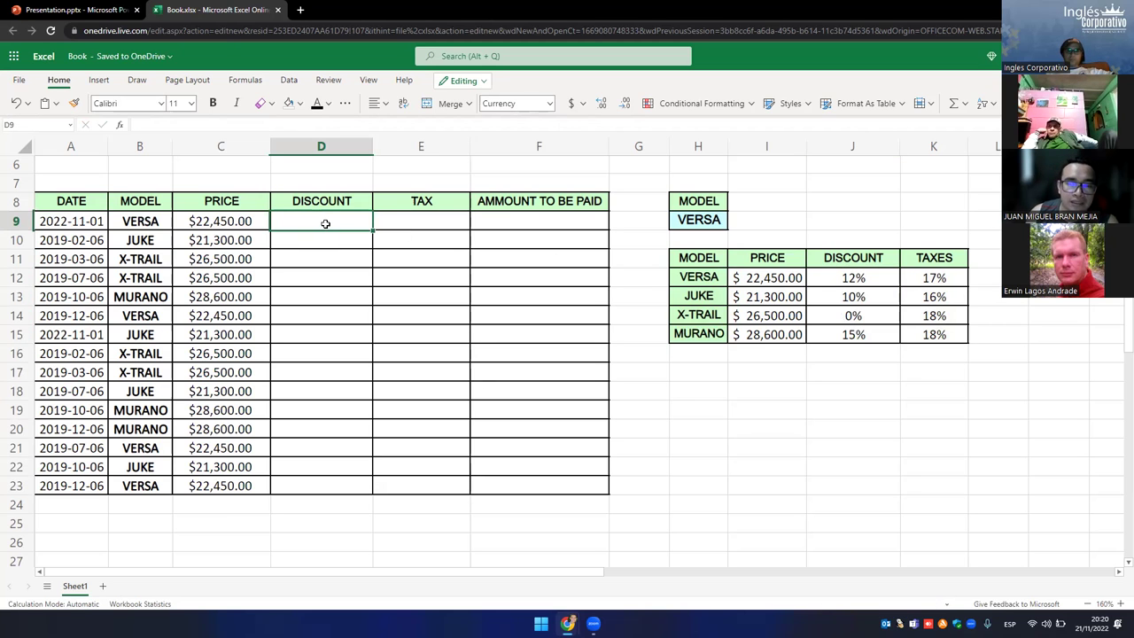
left_click_drag(874, 278, 868, 333)
left_click(348, 221)
left_click_drag(875, 283, 868, 333)
- Start a VLOOKUP formula in the discount cell D9 with the model in B9 as the lookup value
left_click(324, 221)
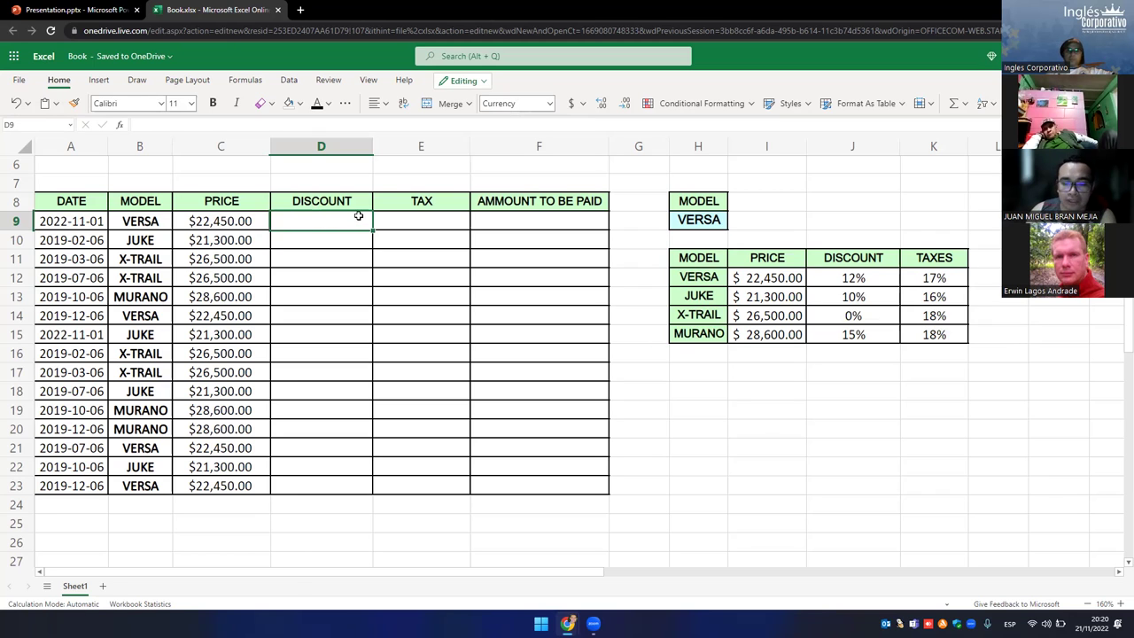
type("=vlo")
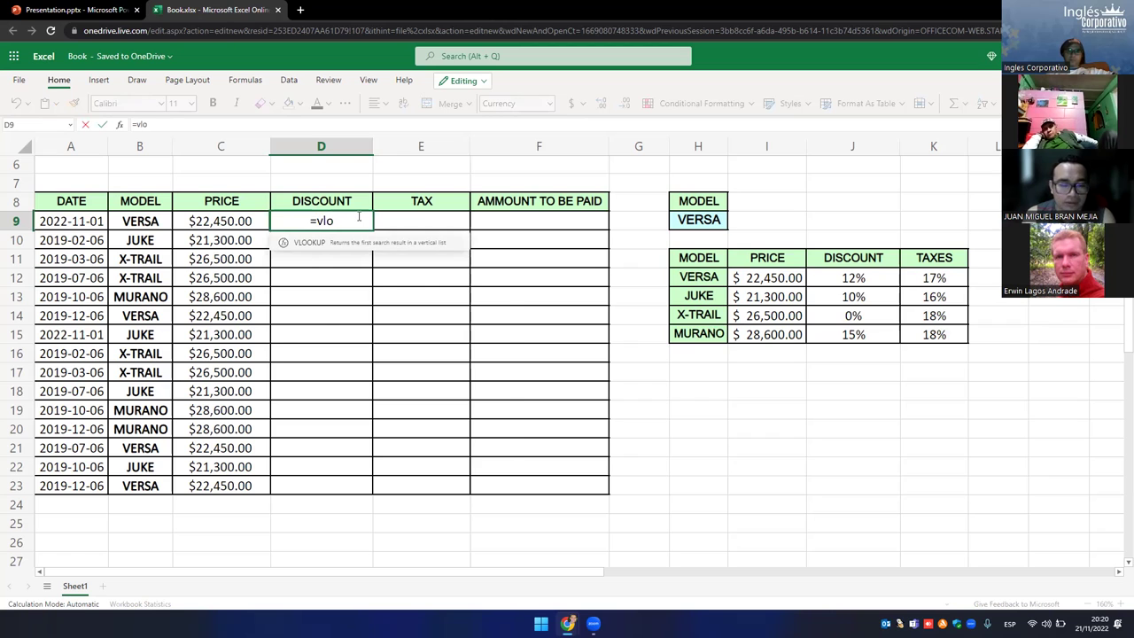
key("Tab")
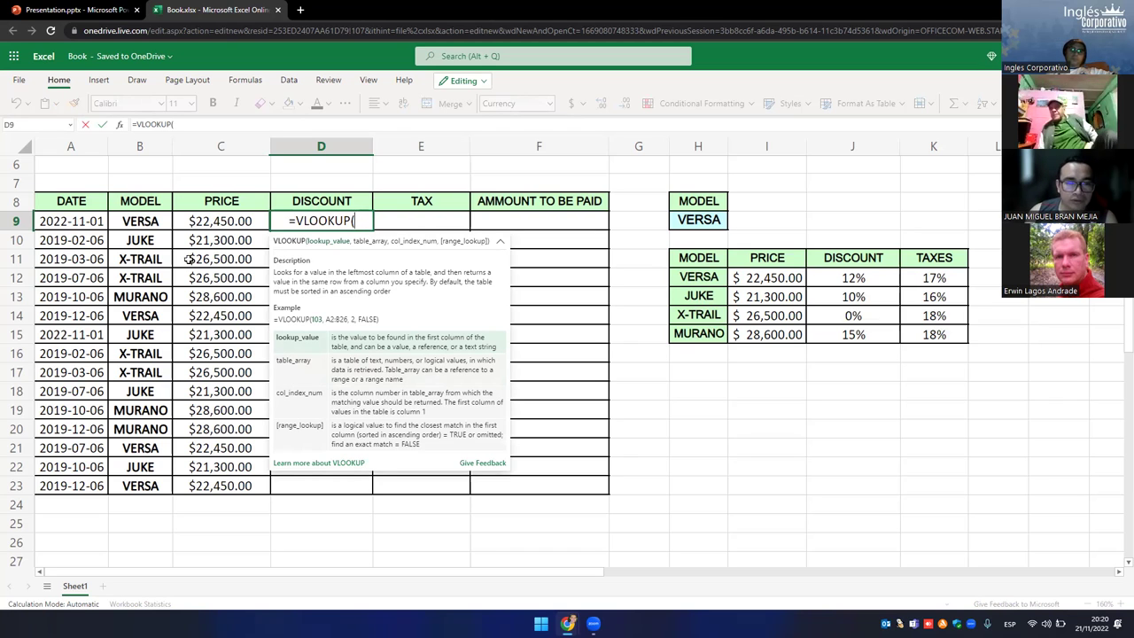
left_click(146, 220)
type(",")
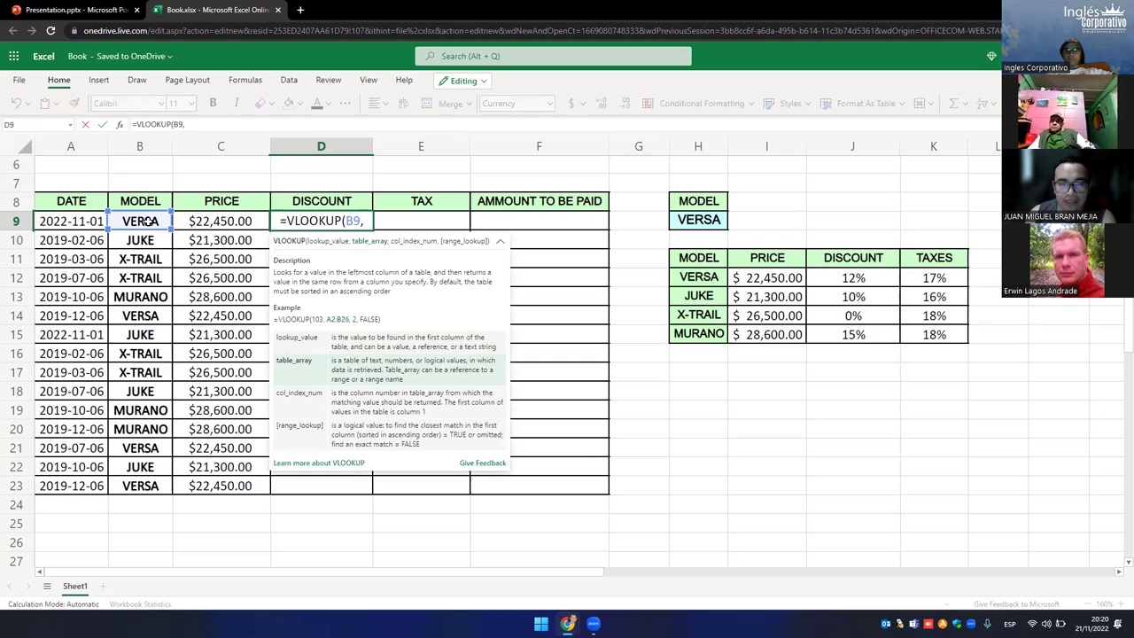
- Add the reference table to the D9 formula as the absolute table array $H$12:$K$15
left_click_drag(691, 277, 921, 321)
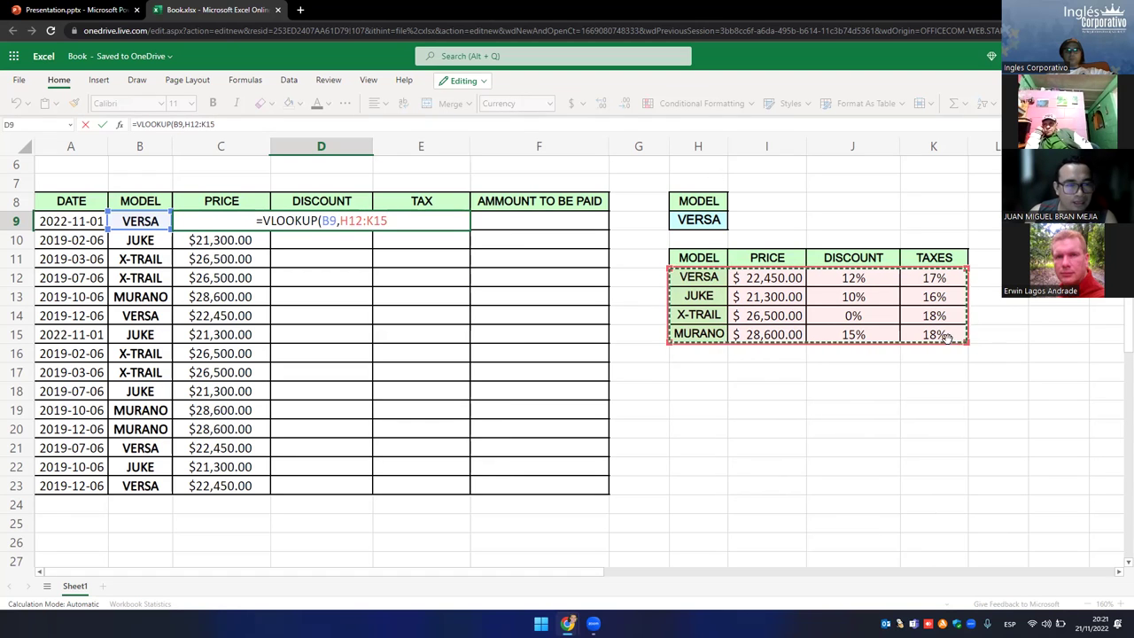
left_click(353, 219)
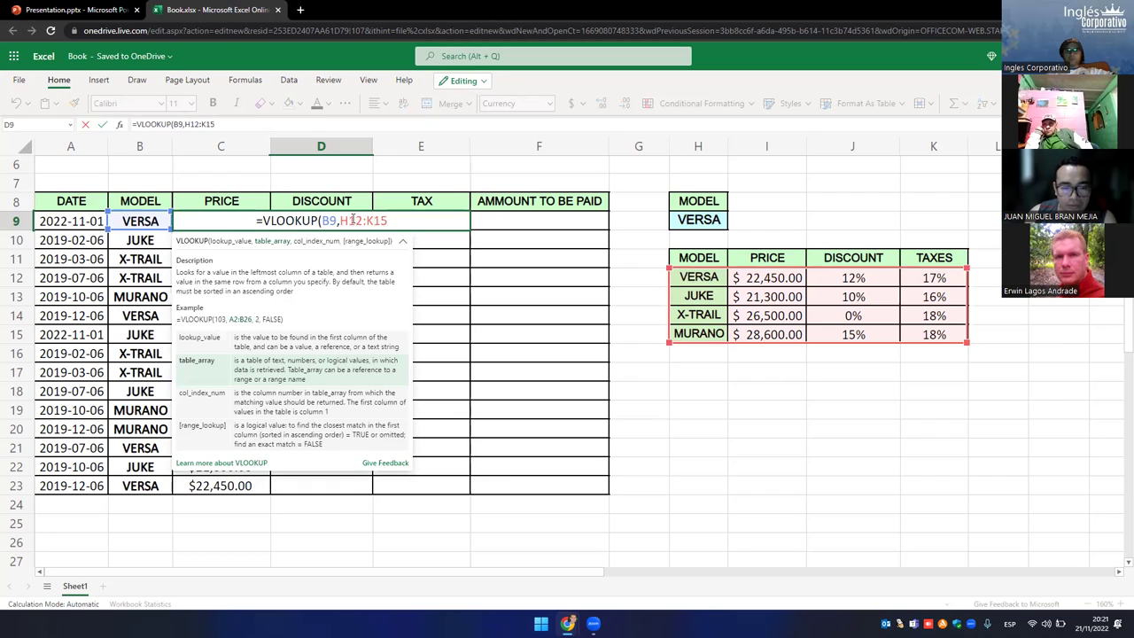
key("F4")
left_click(383, 219)
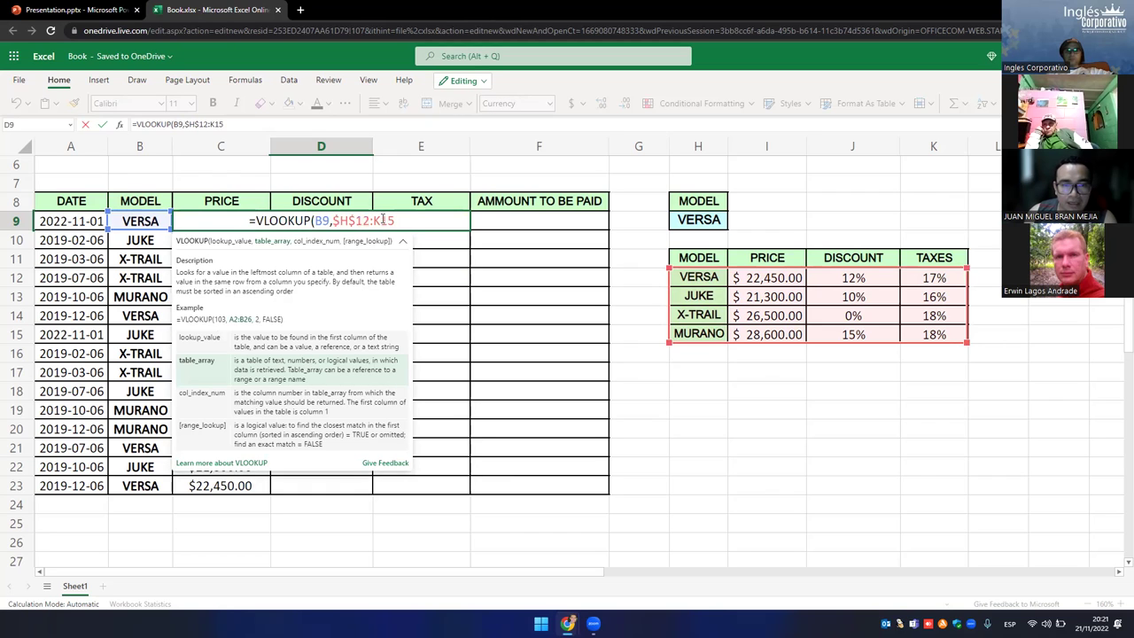
key("F4")
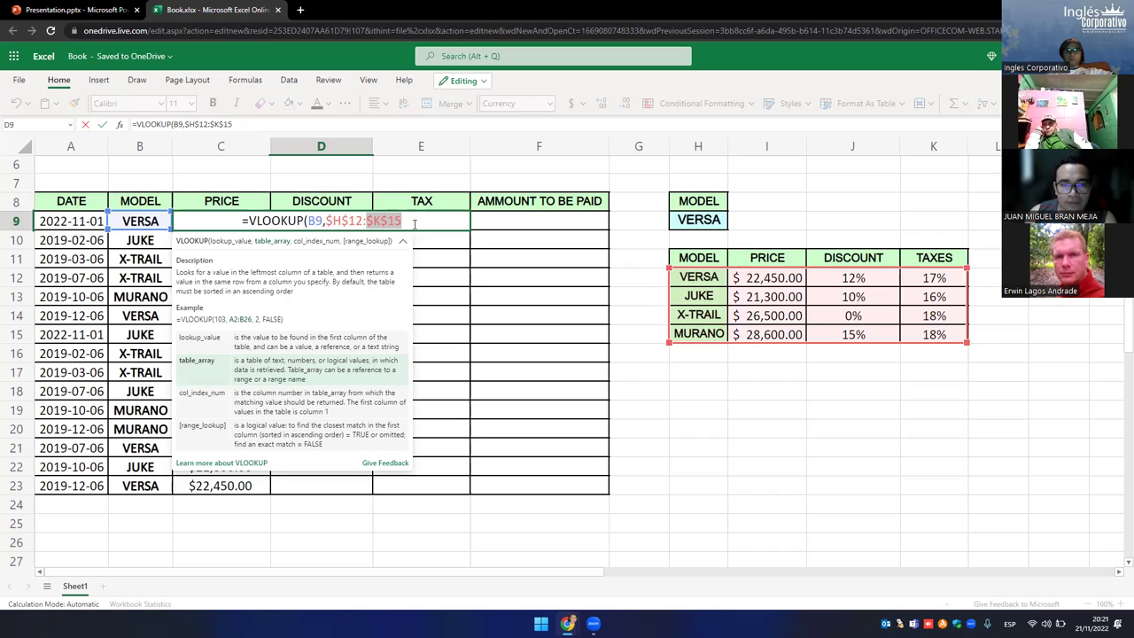
type(",")
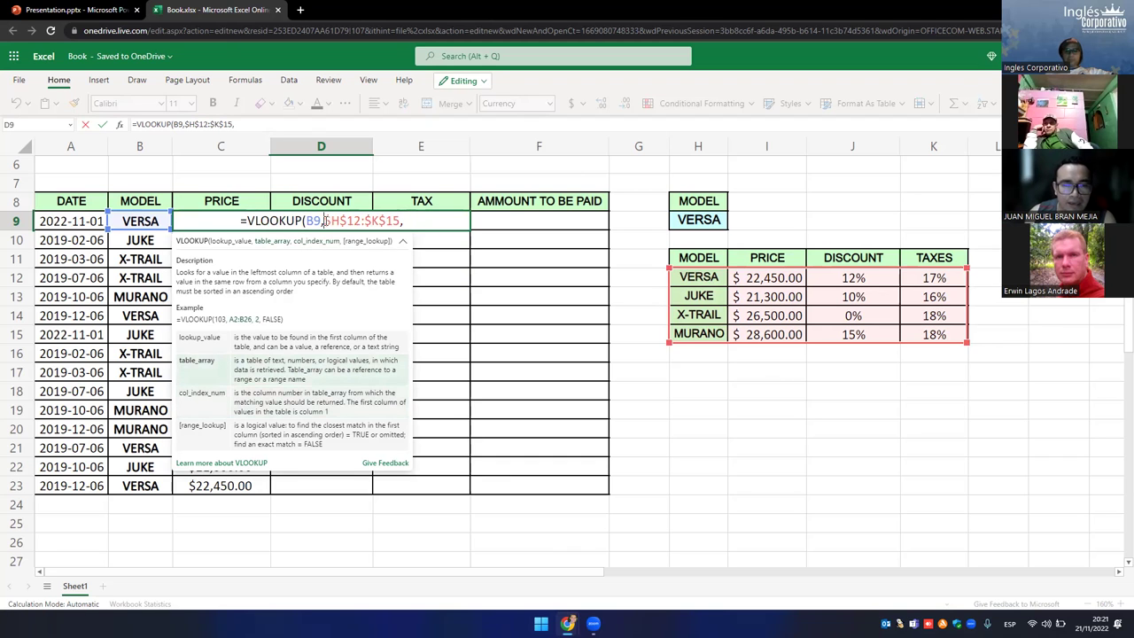
left_click_drag(324, 221, 401, 221)
left_click(403, 222)
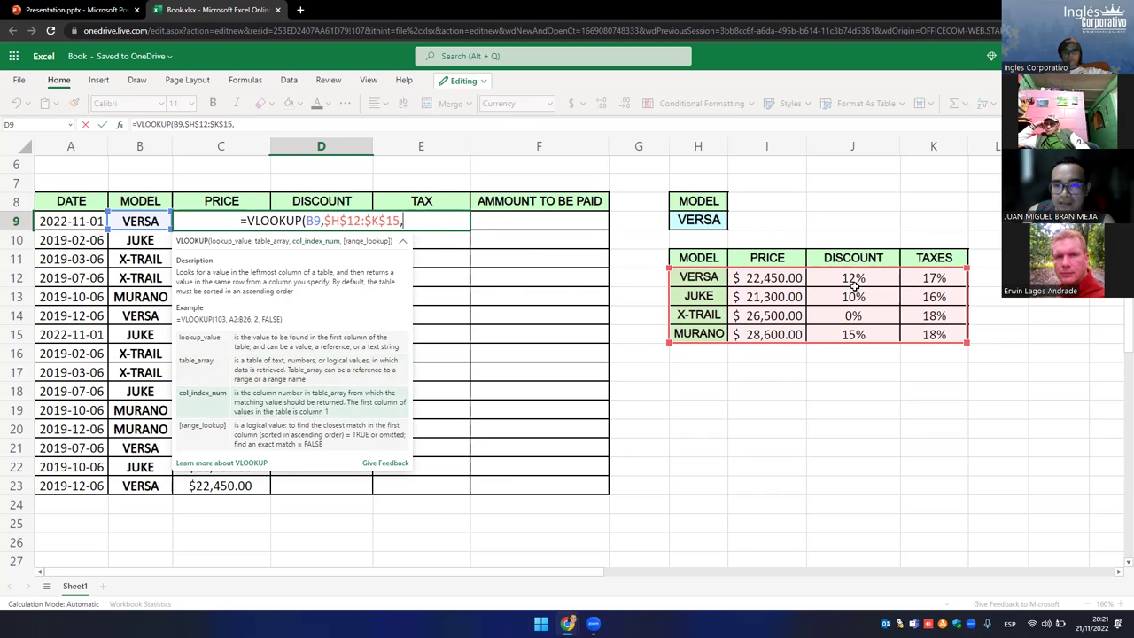
- Complete the D9 formula with column index 3 and FALSE for an exact match
type("3")
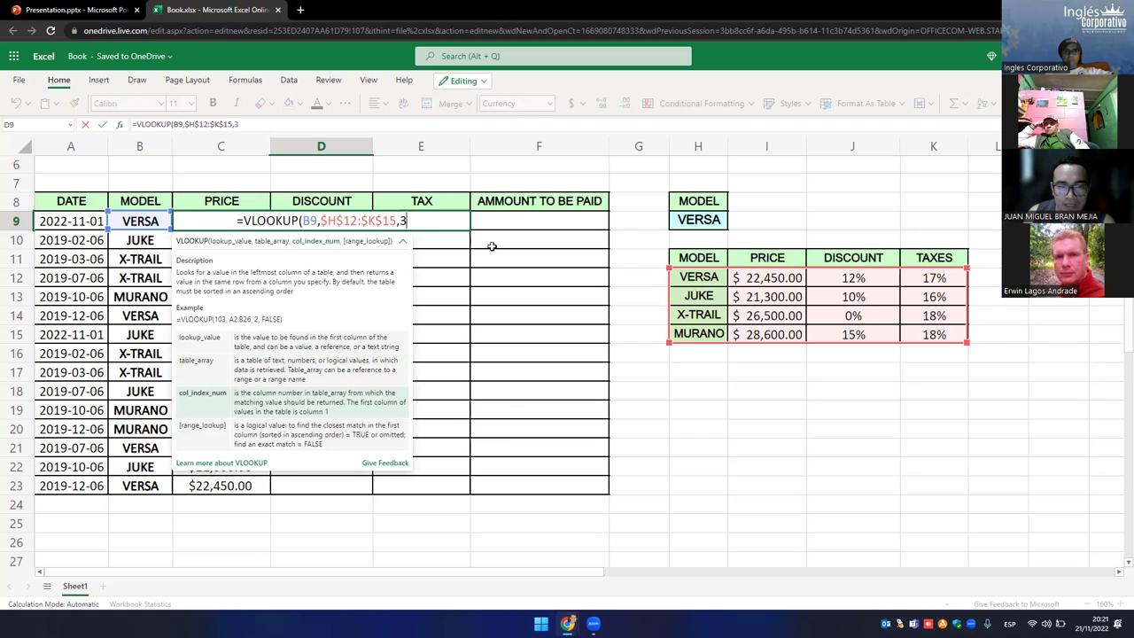
type(",false")
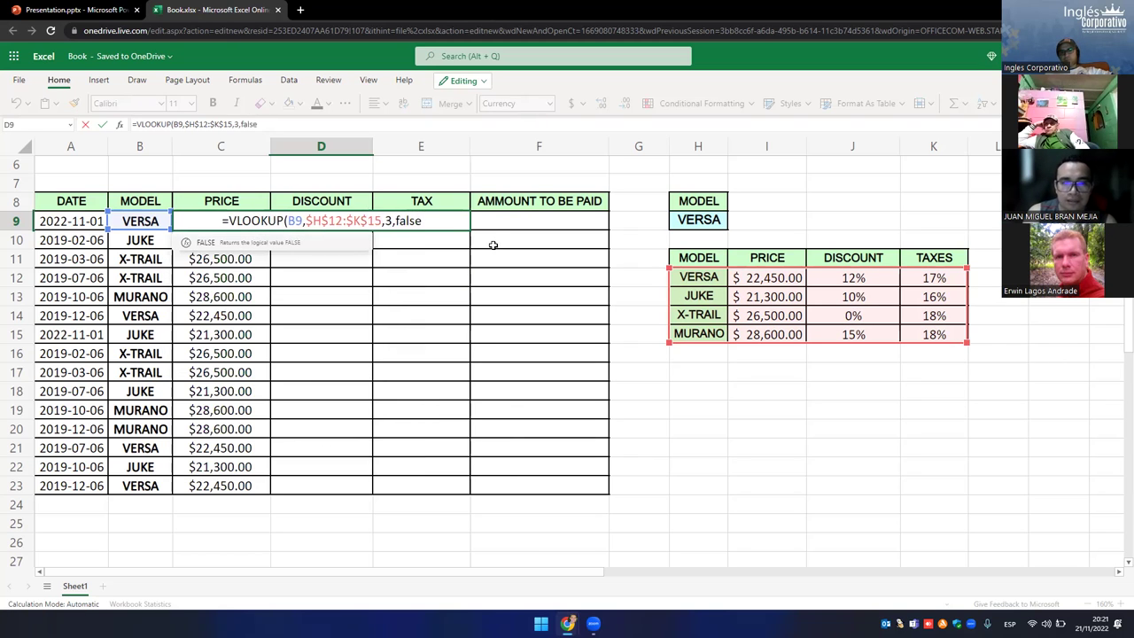
type(")")
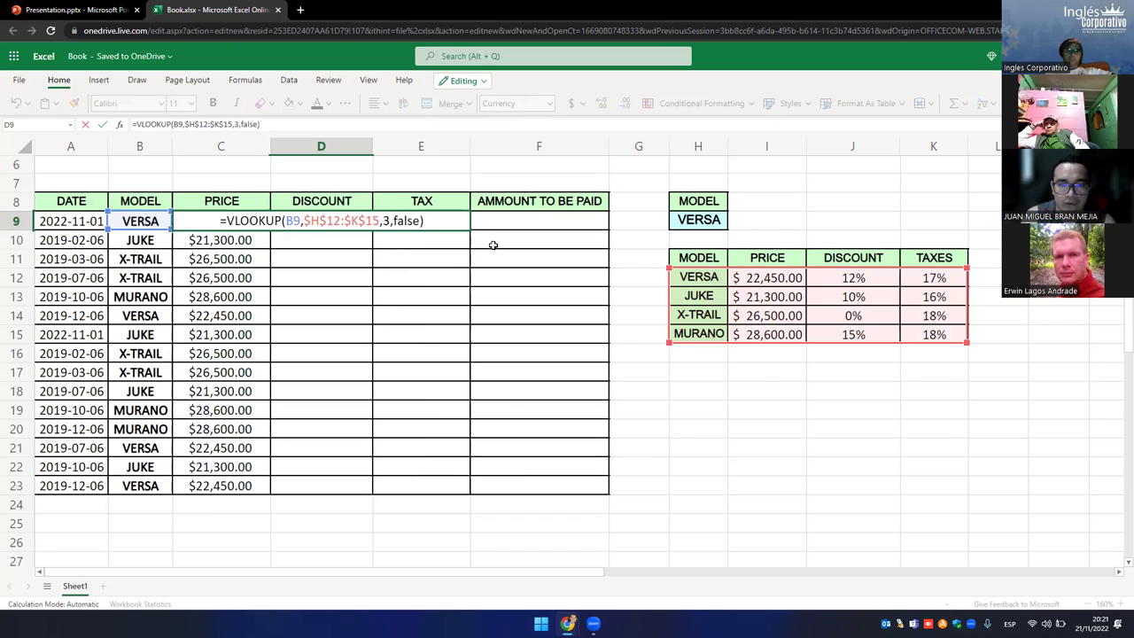
key("Return")
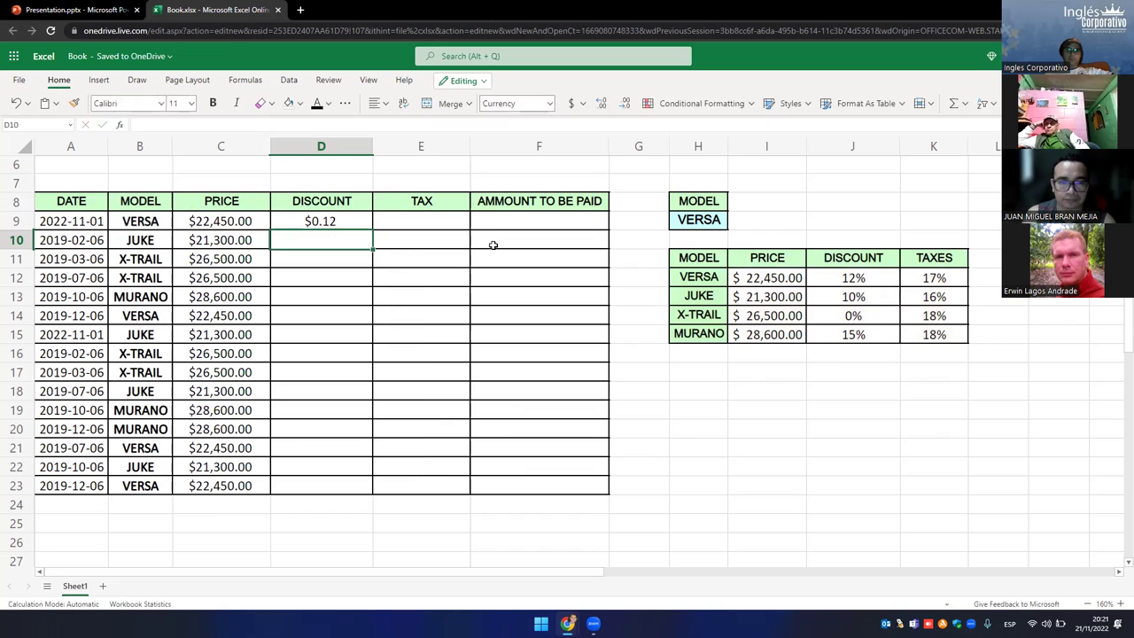
- Change the number format of discount cell D9 to Percentage
left_click(338, 217)
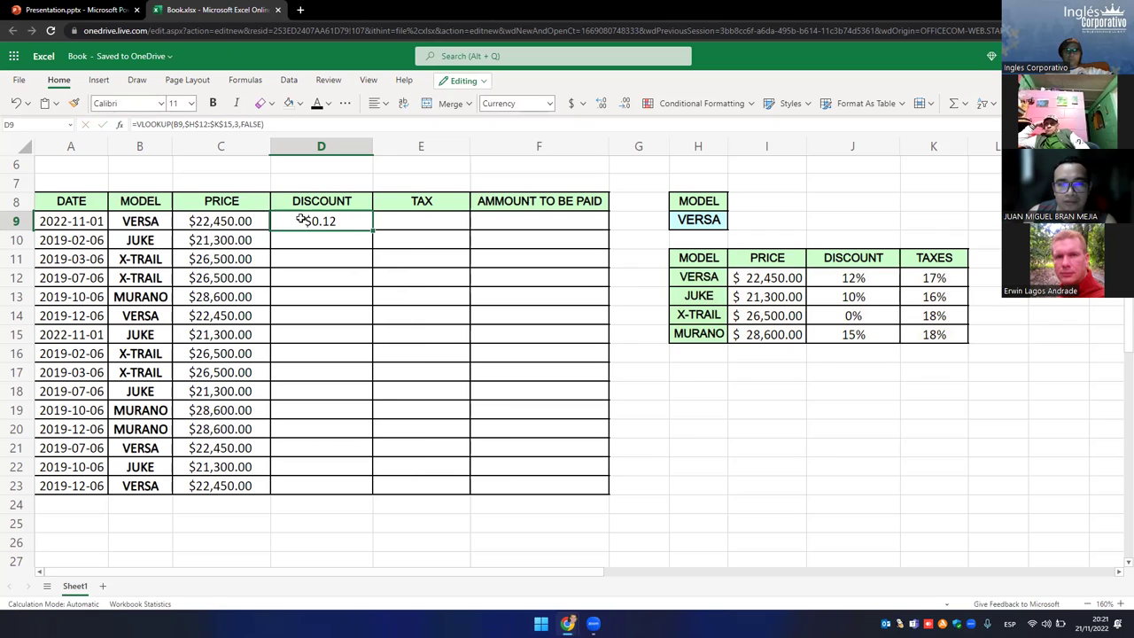
right_click(359, 222)
left_click(414, 459)
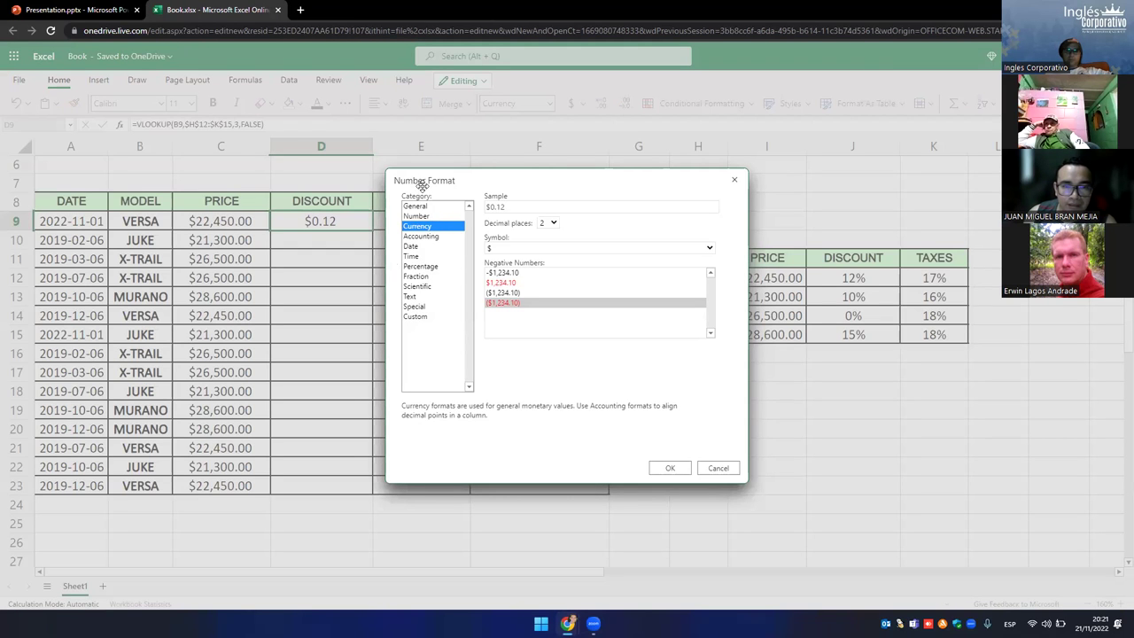
left_click(421, 267)
left_click(685, 471)
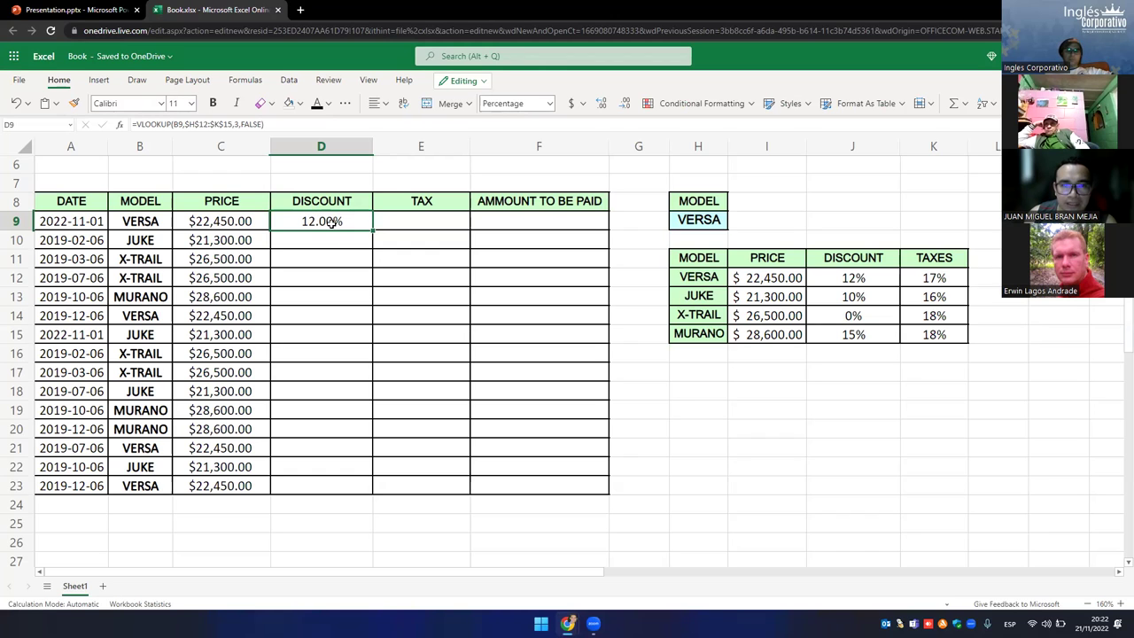
- Extend the discount formula in D9 by multiplying the VLOOKUP result by the price in C9
double_click(337, 221)
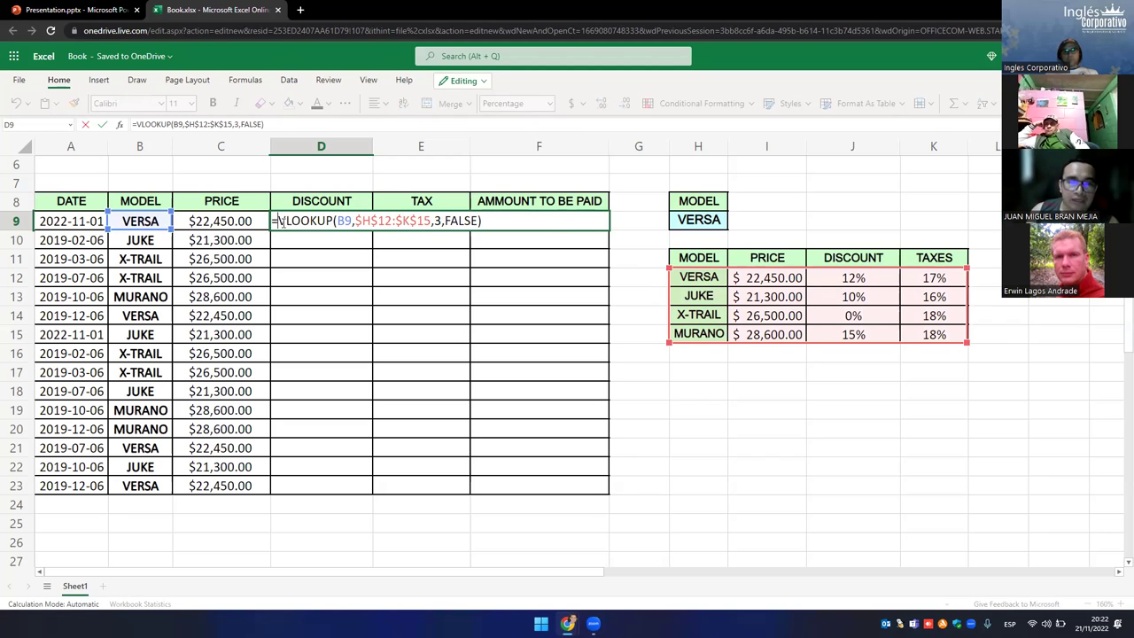
left_click_drag(488, 221, 261, 217)
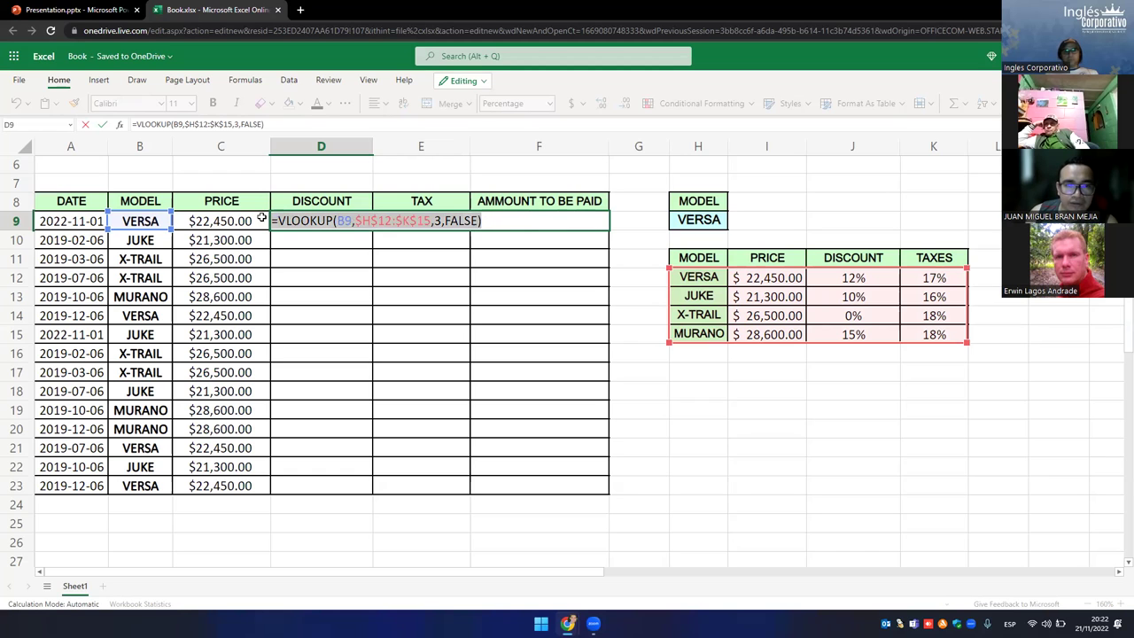
left_click(504, 216)
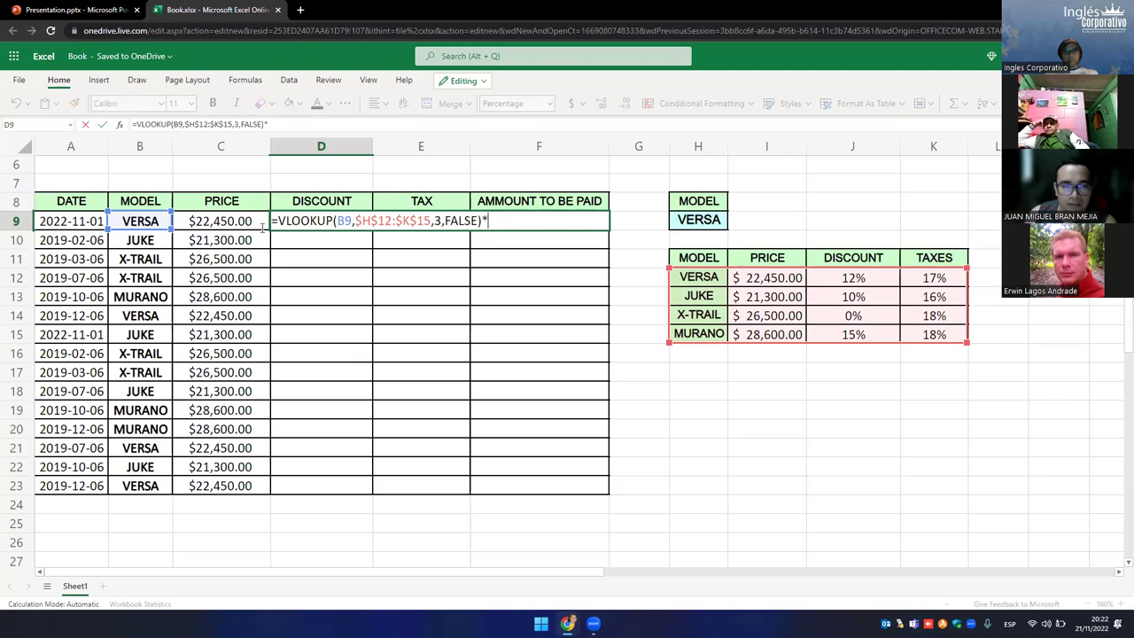
left_click(221, 221)
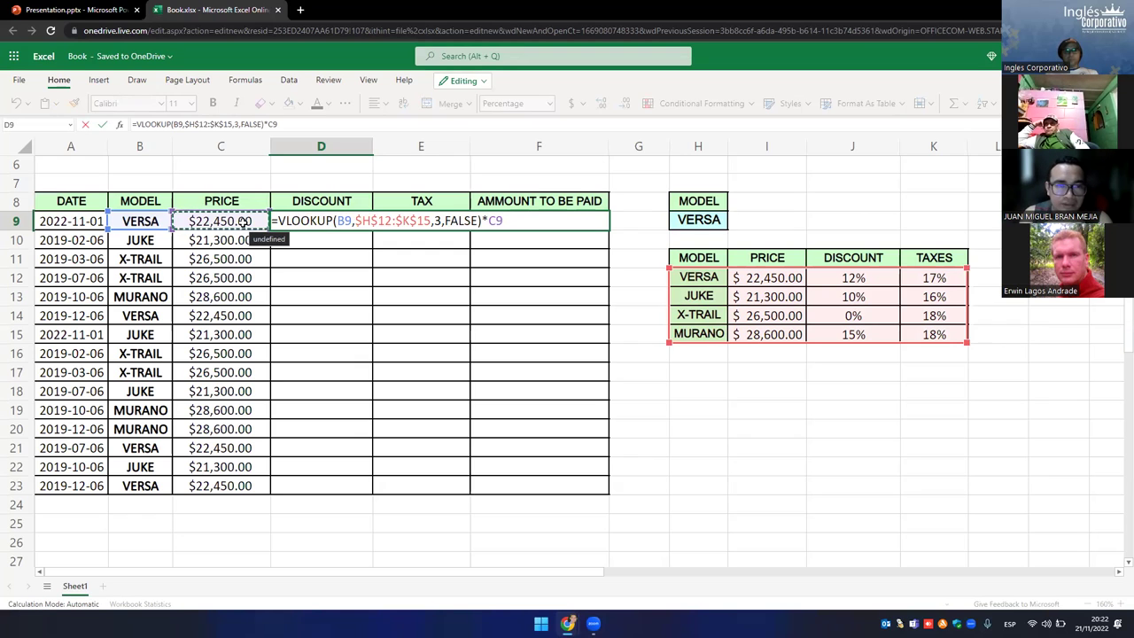
key("Return")
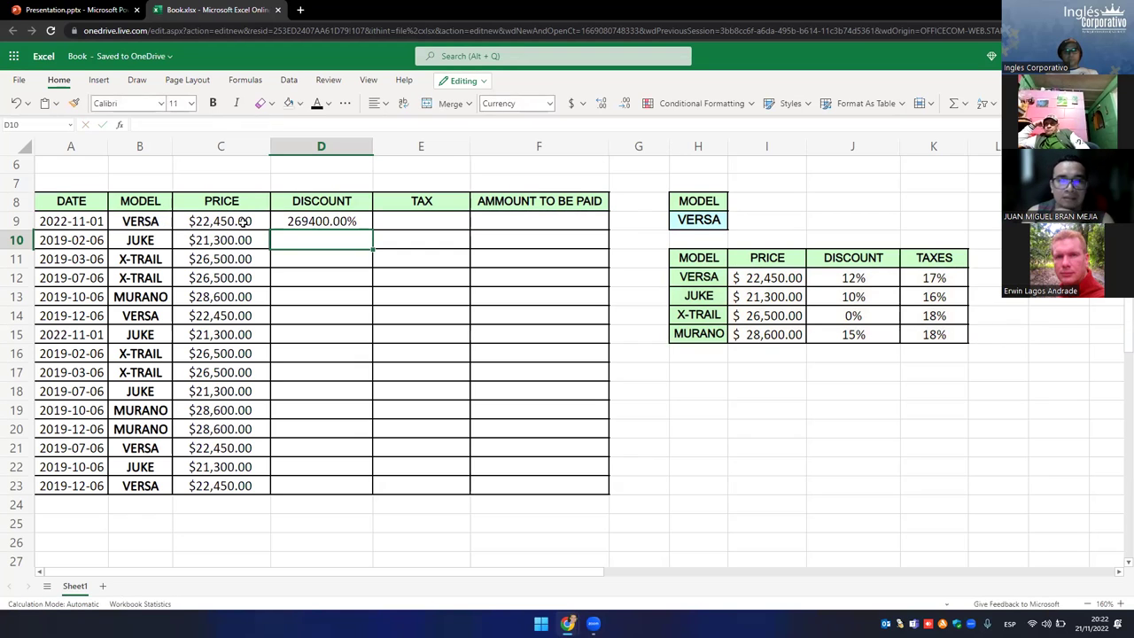
- Format discount cell D9 as Accounting and fill its formula down through D23
left_click(334, 222)
right_click(336, 223)
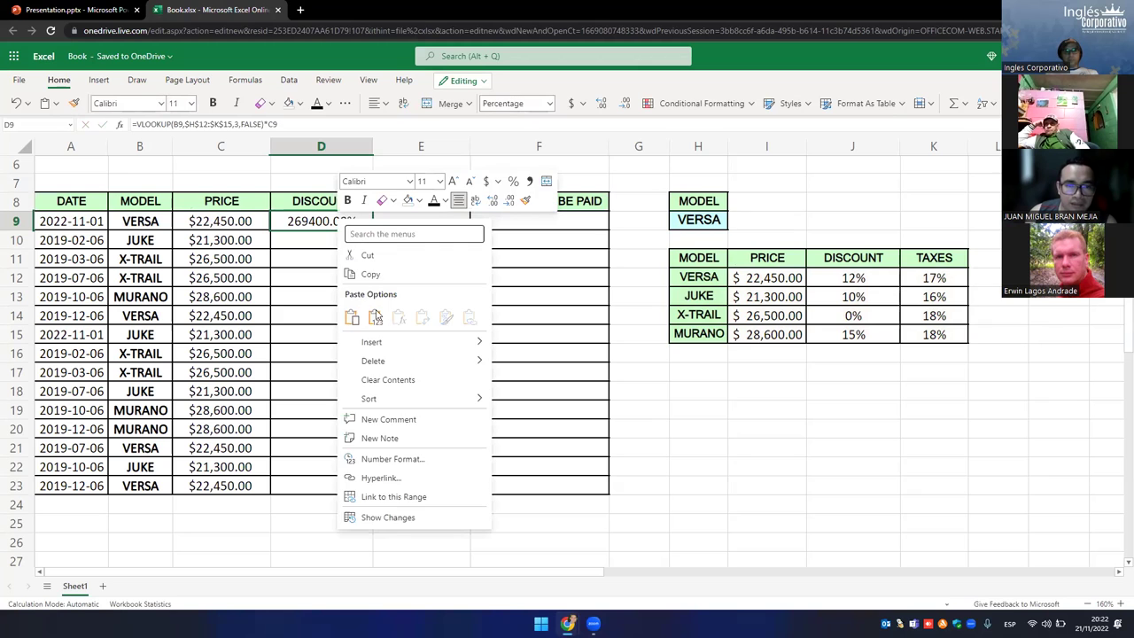
left_click(374, 459)
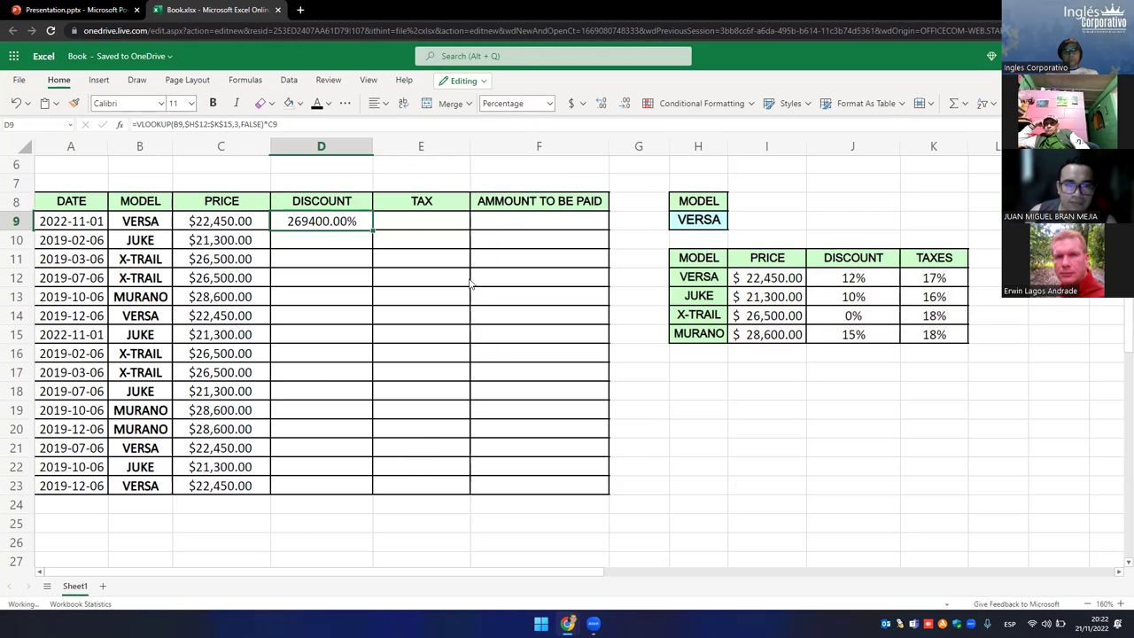
left_click(423, 237)
left_click(670, 467)
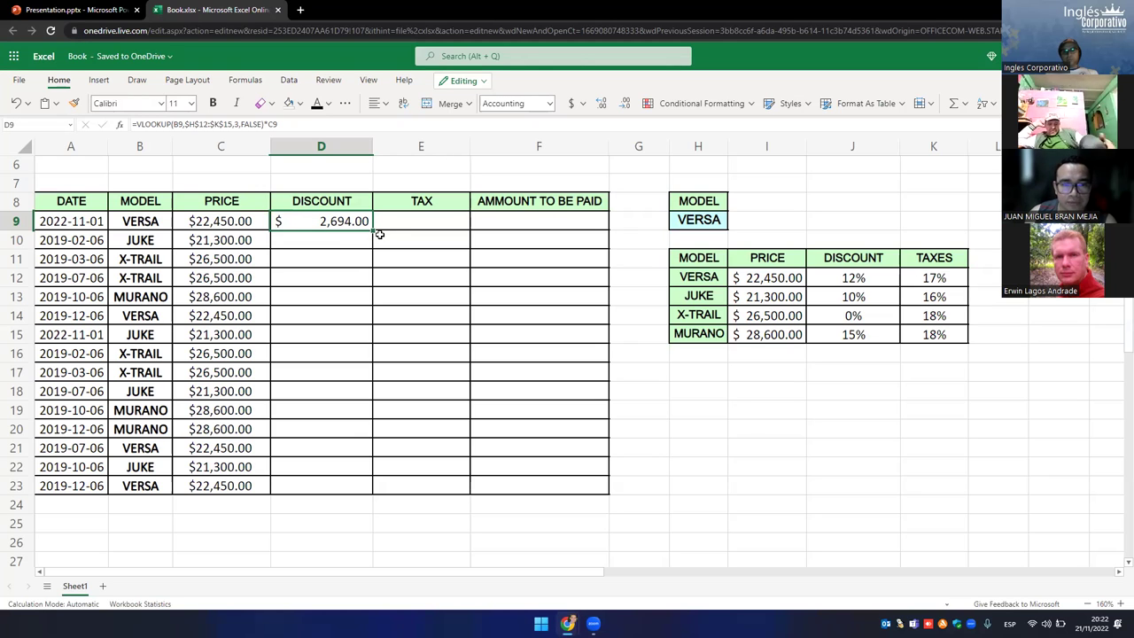
double_click(374, 232)
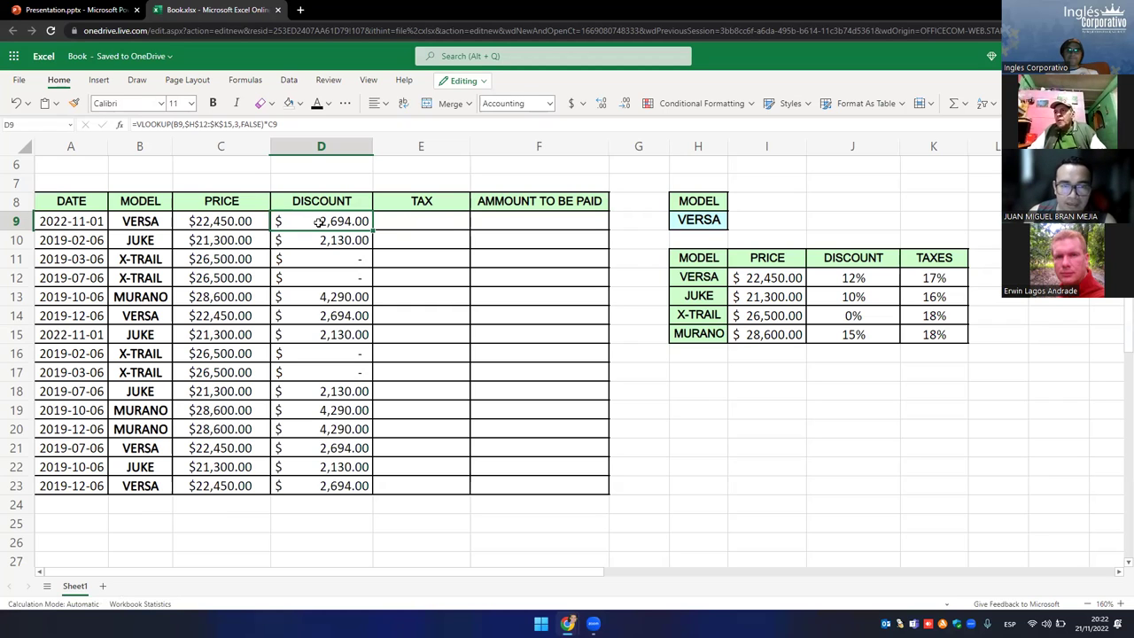
- Copy the discount formula from D9 across into the tax cell E9
left_click(422, 225)
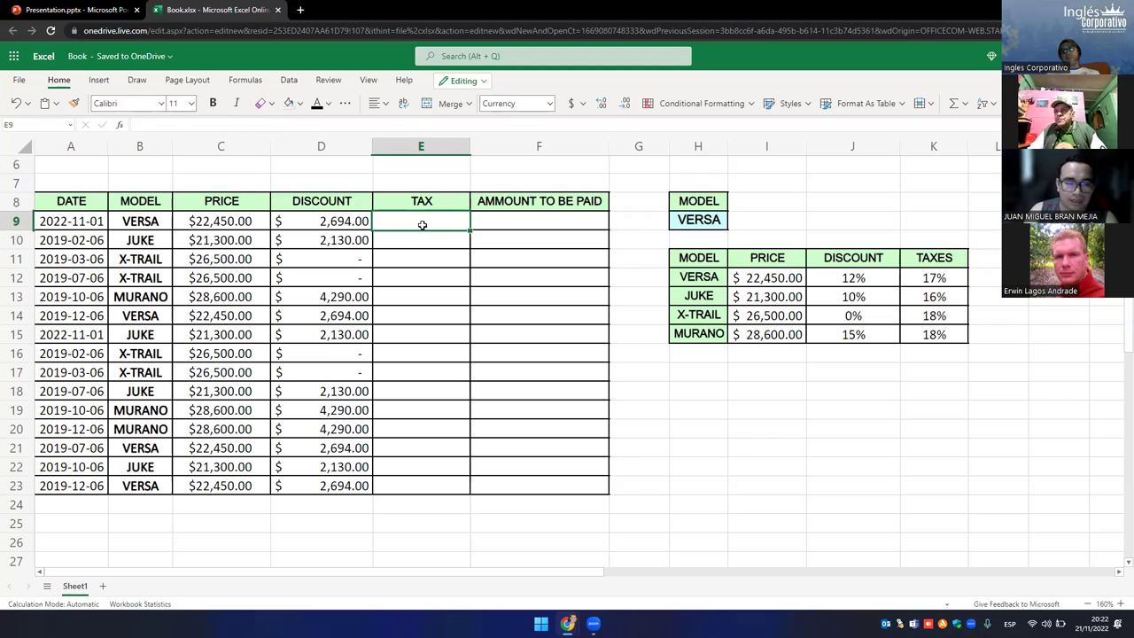
left_click(361, 221)
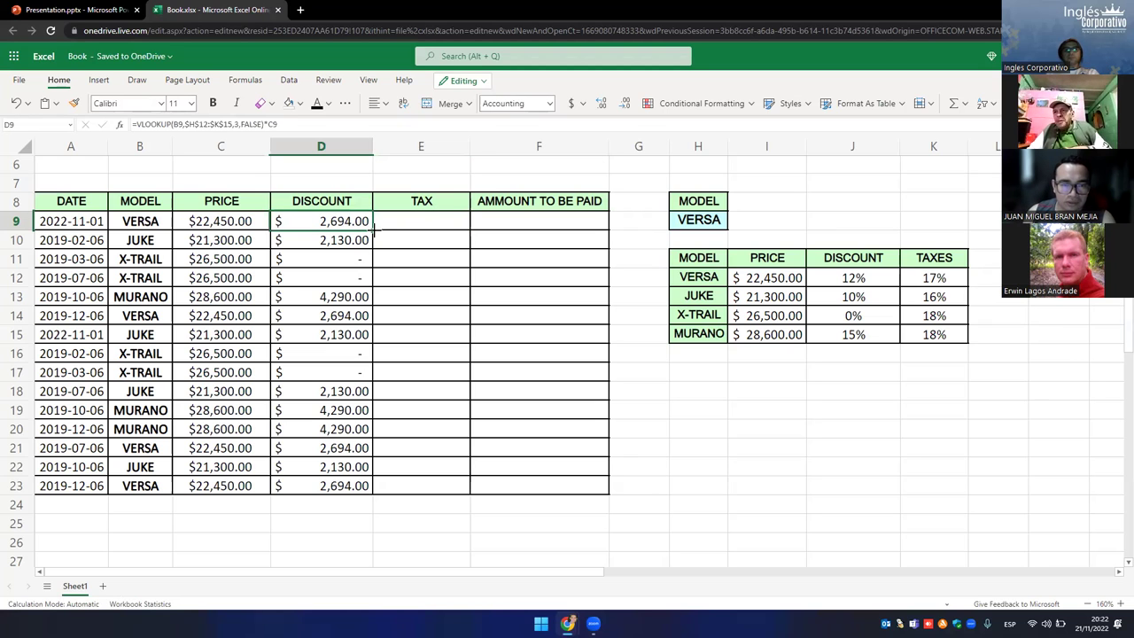
left_click_drag(374, 229, 439, 222)
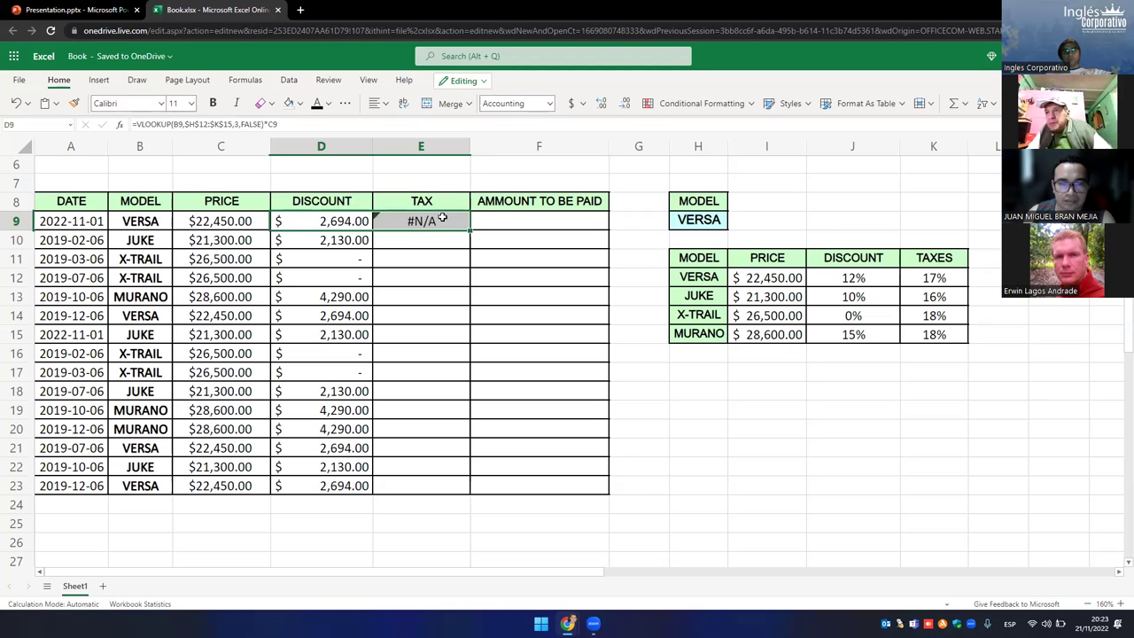
- Edit the E9 formula to look up B9, return column 4 and multiply by C9
left_click(442, 218)
double_click(442, 219)
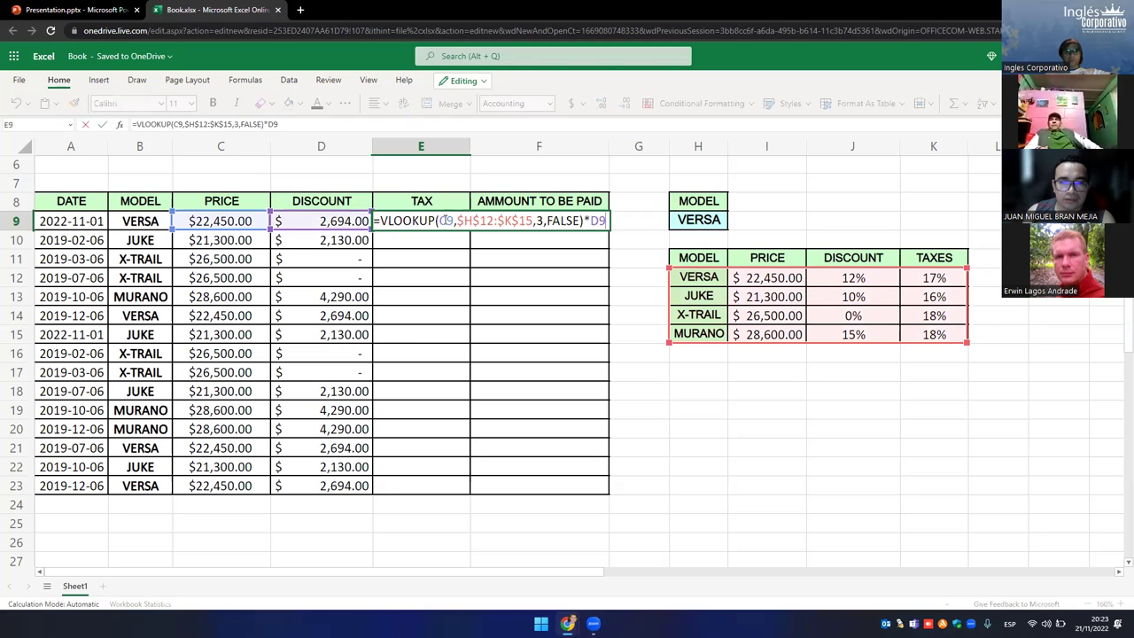
type("b")
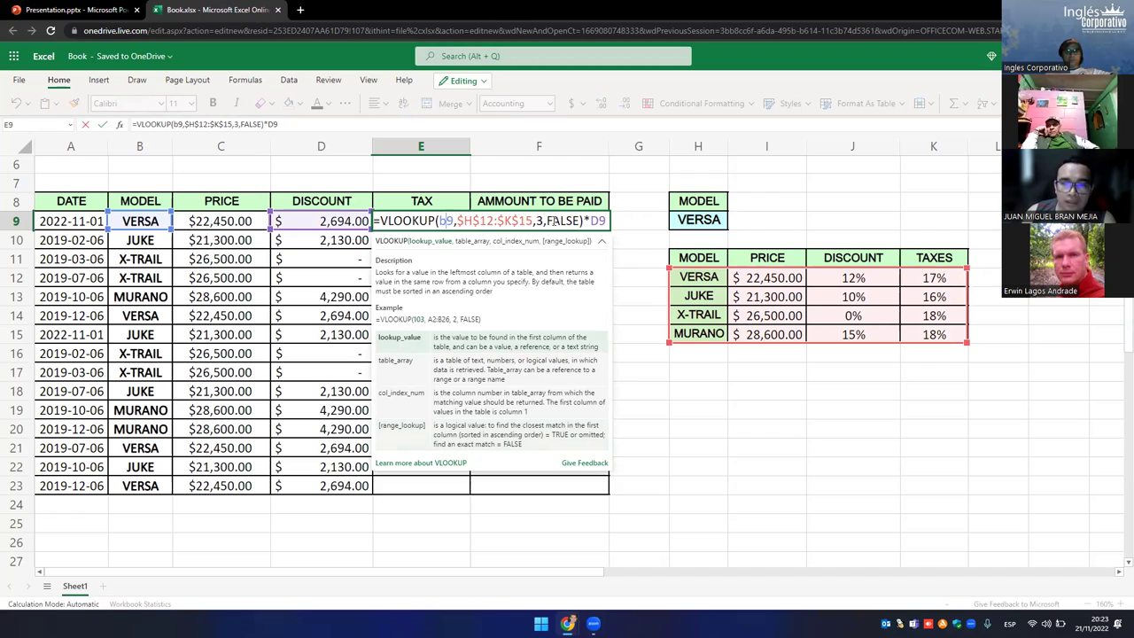
left_click(536, 220)
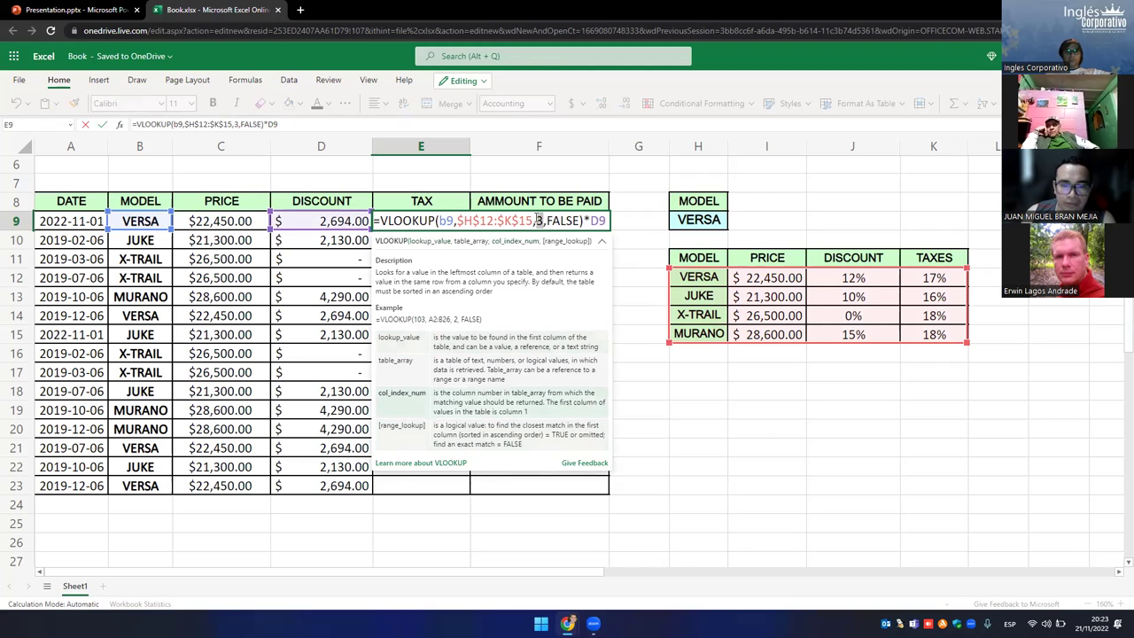
key("Delete")
type("4")
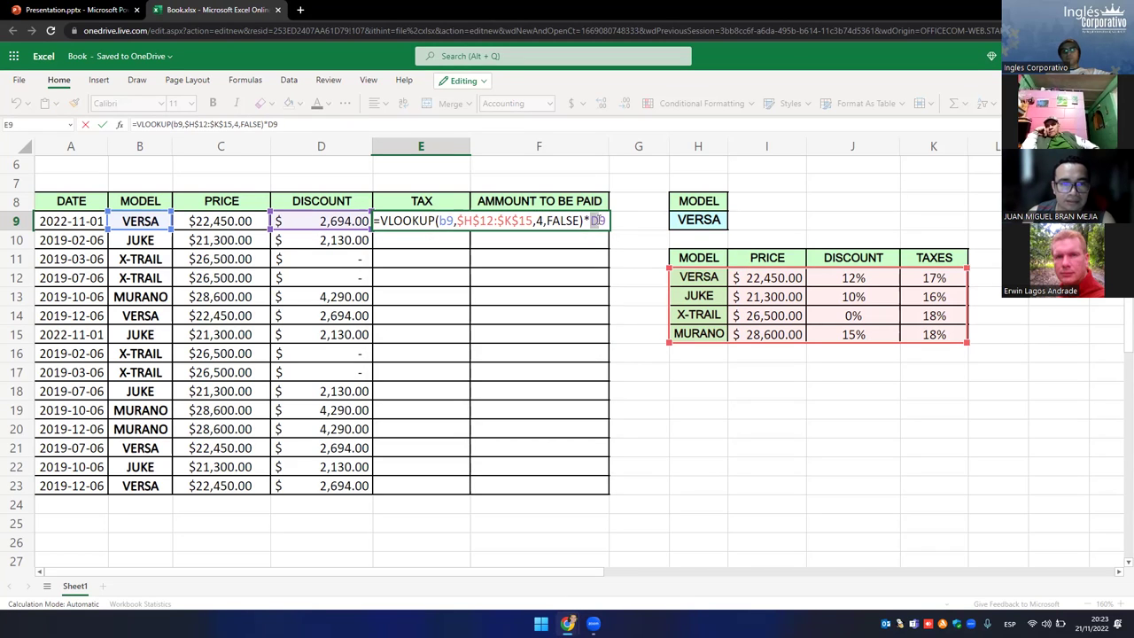
type("c")
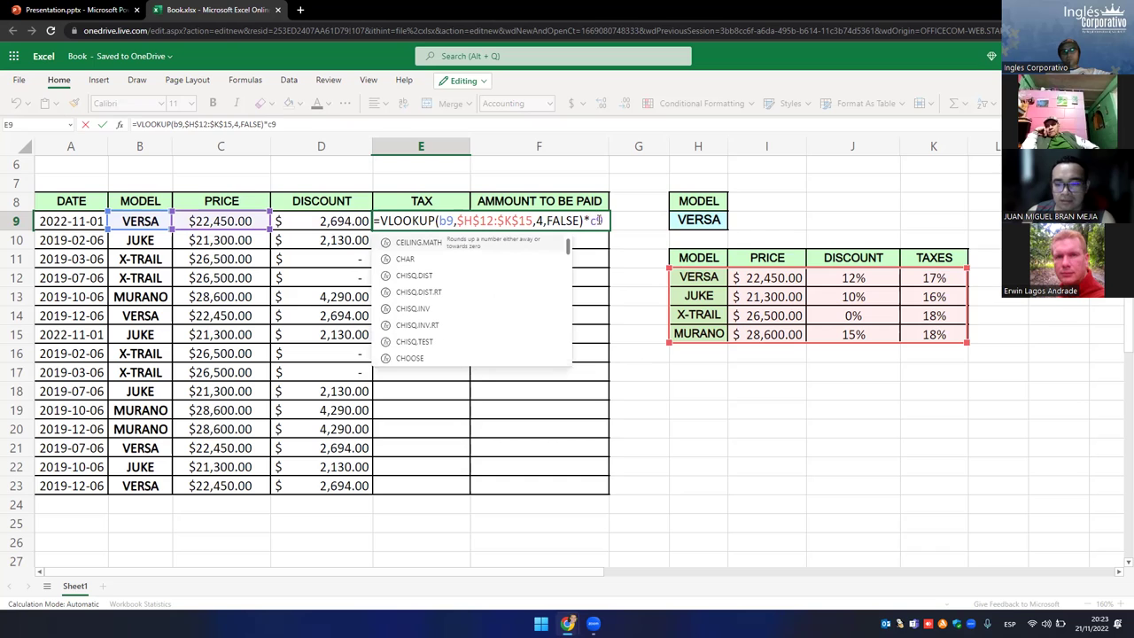
key("Tab")
key("BackSpace")
key("BackSpace")
key("BackSpace")
key("BackSpace")
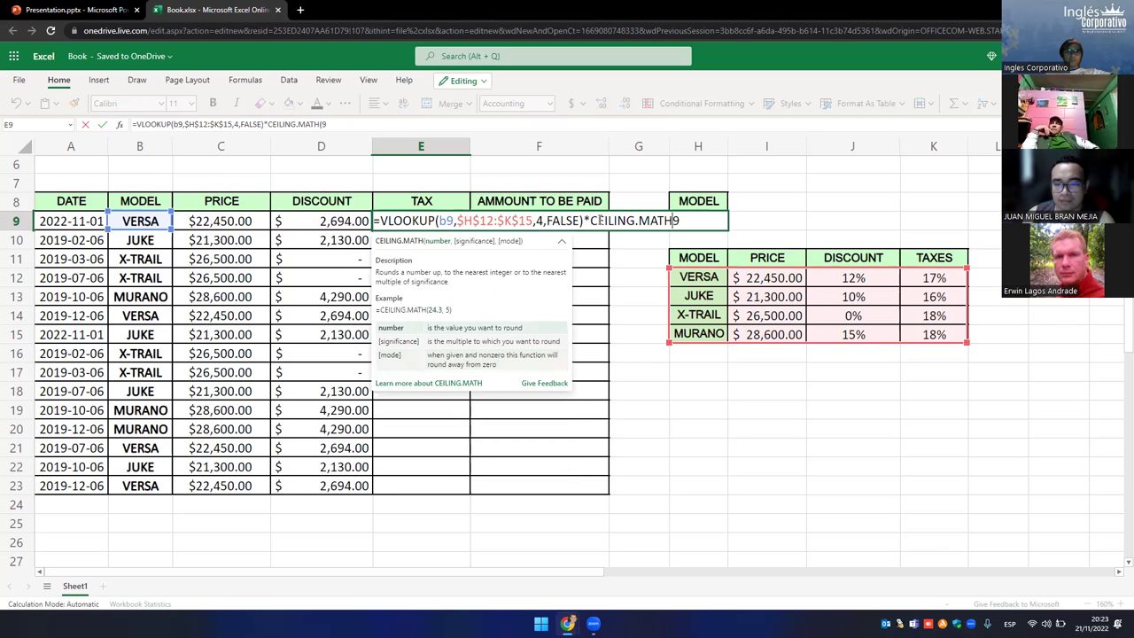
key("BackSpace")
key("BackSpace")
key("BackSpace")
key("BackSpace")
key("BackSpace")
key("BackSpace")
key("BackSpace")
key("BackSpace")
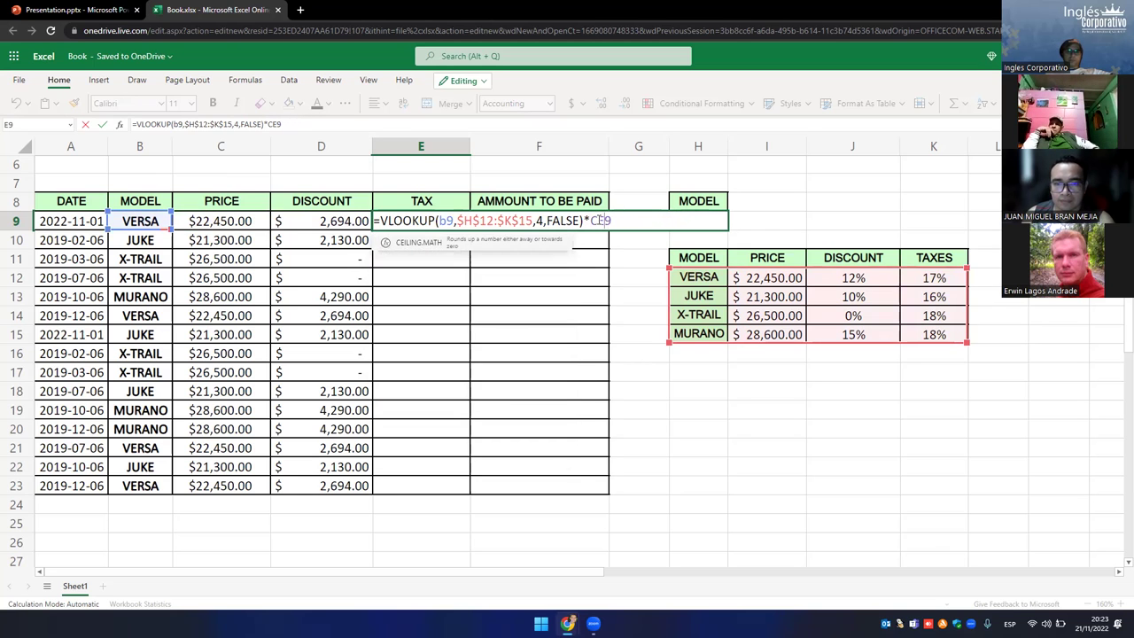
- Commit the tax formula in E9 and fill it down through E23
key("Return")
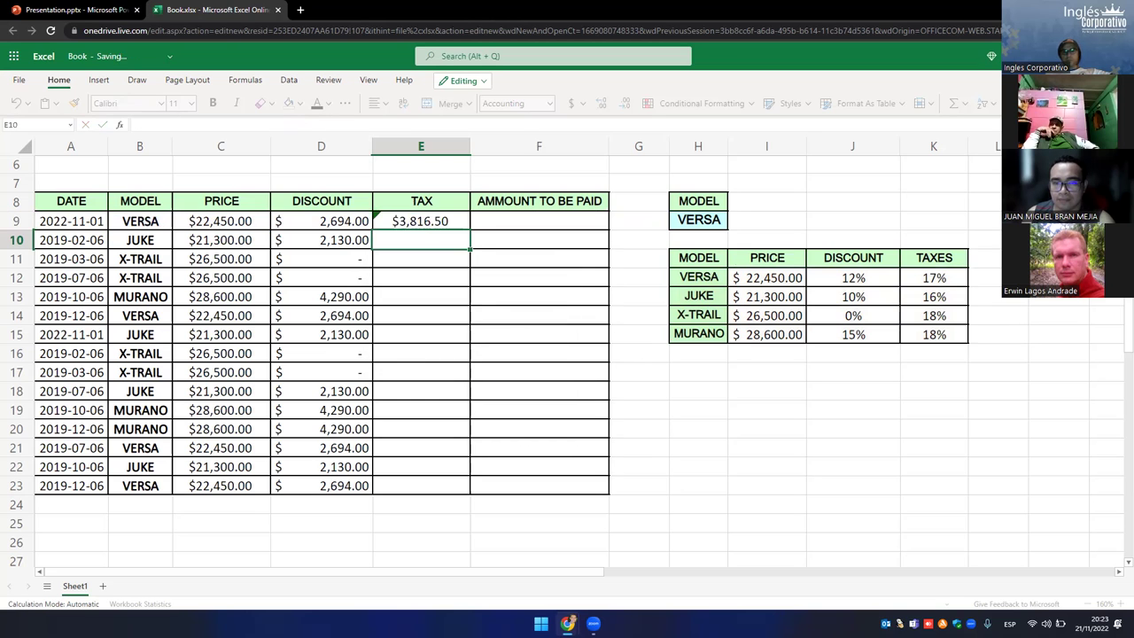
left_click(453, 224)
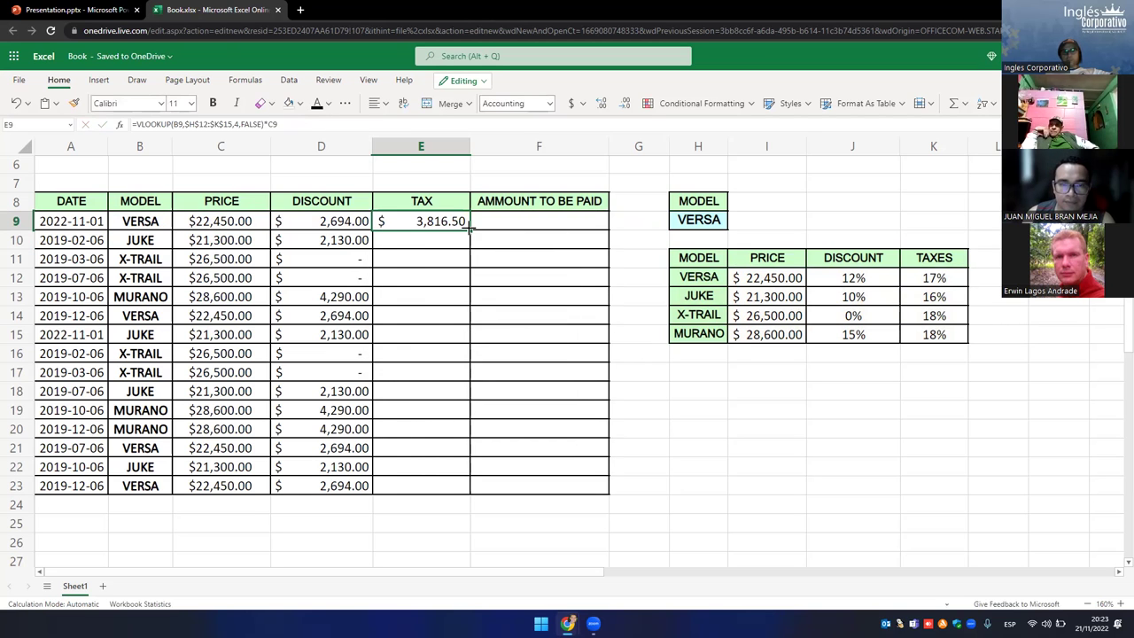
double_click(470, 229)
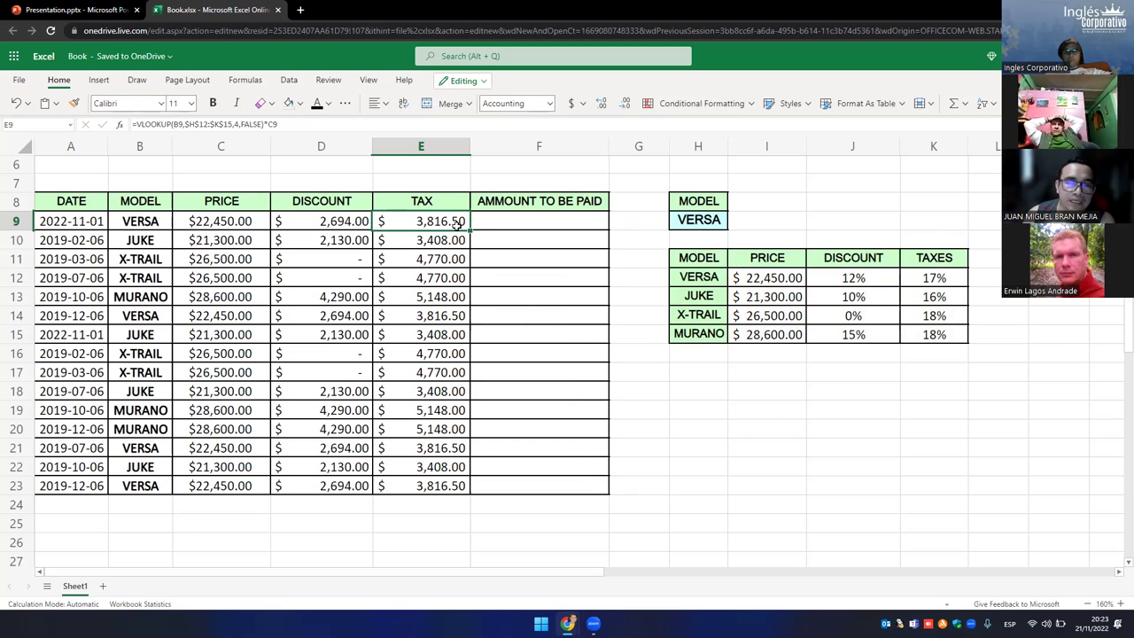
- Enter =C9-D9+E9 in the amount-to-be-paid cell F9 and fill it down through F23
left_click(527, 224)
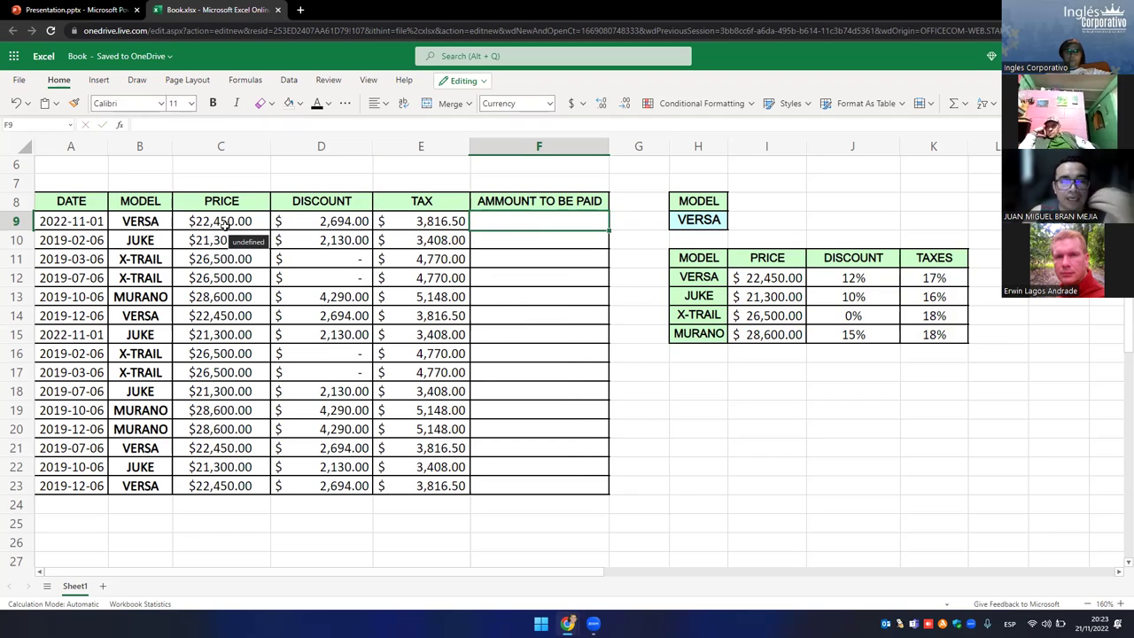
type("?")
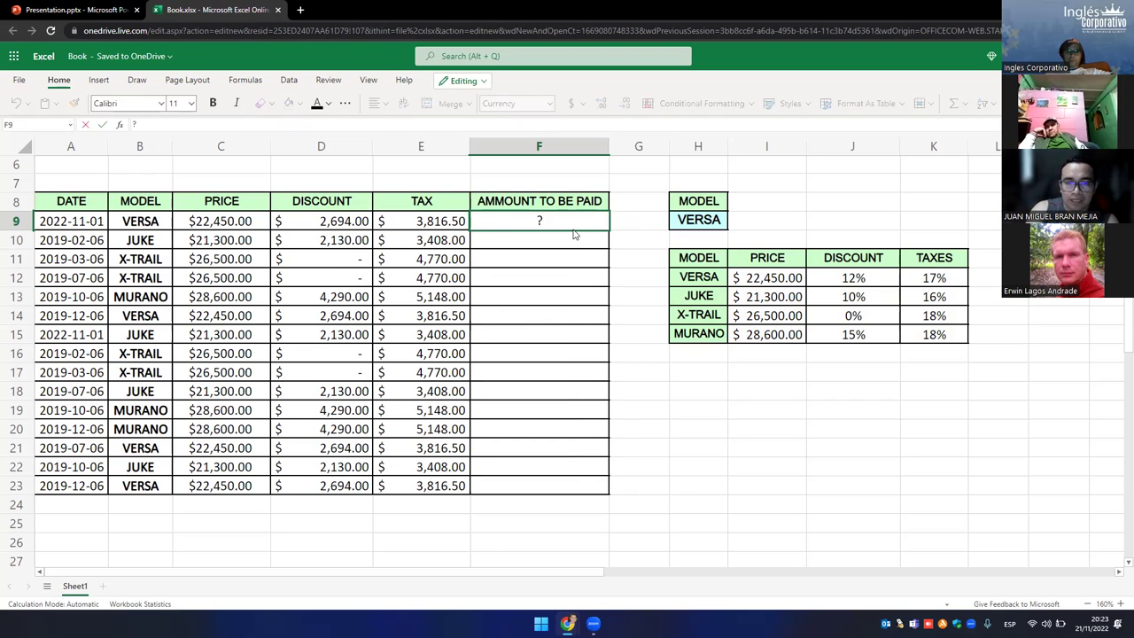
key("BackSpace")
type("=")
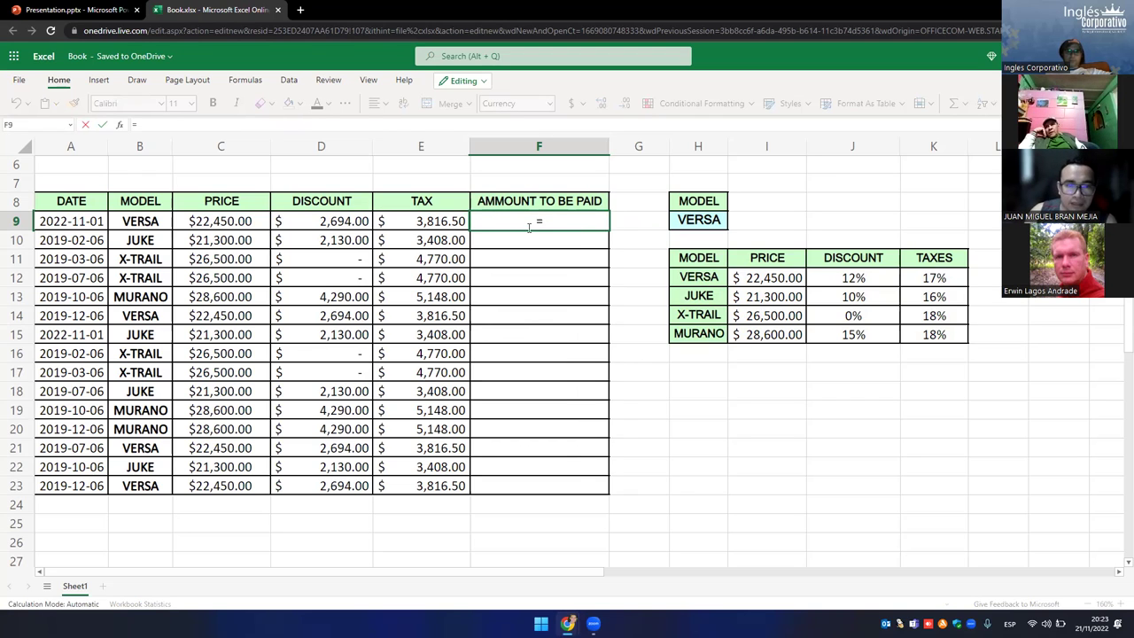
left_click(204, 222)
type("-")
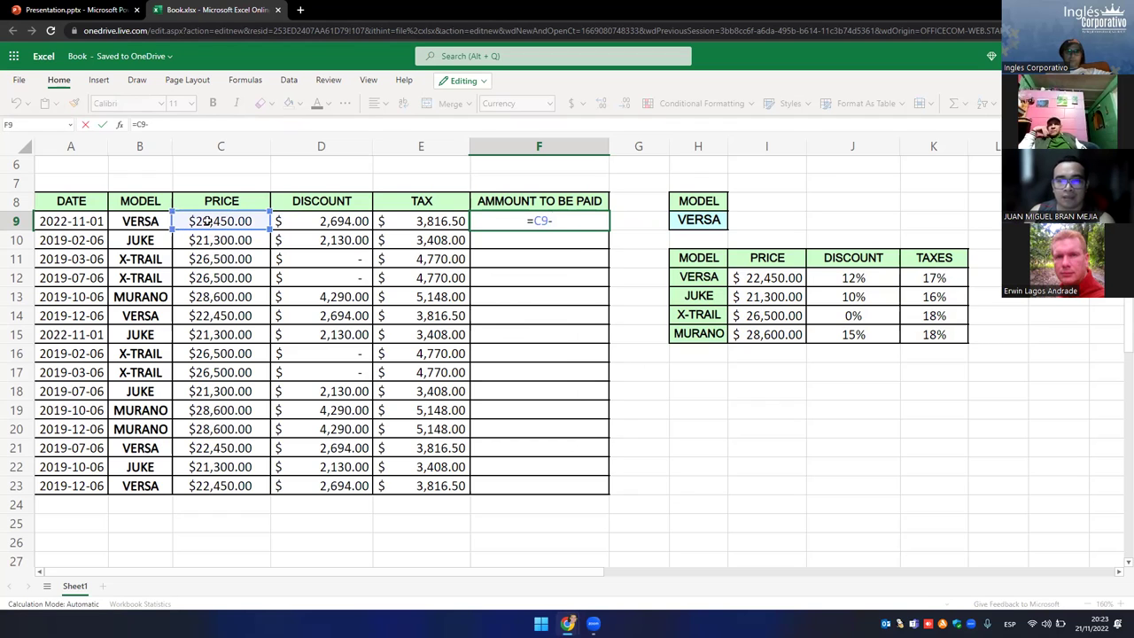
left_click(325, 221)
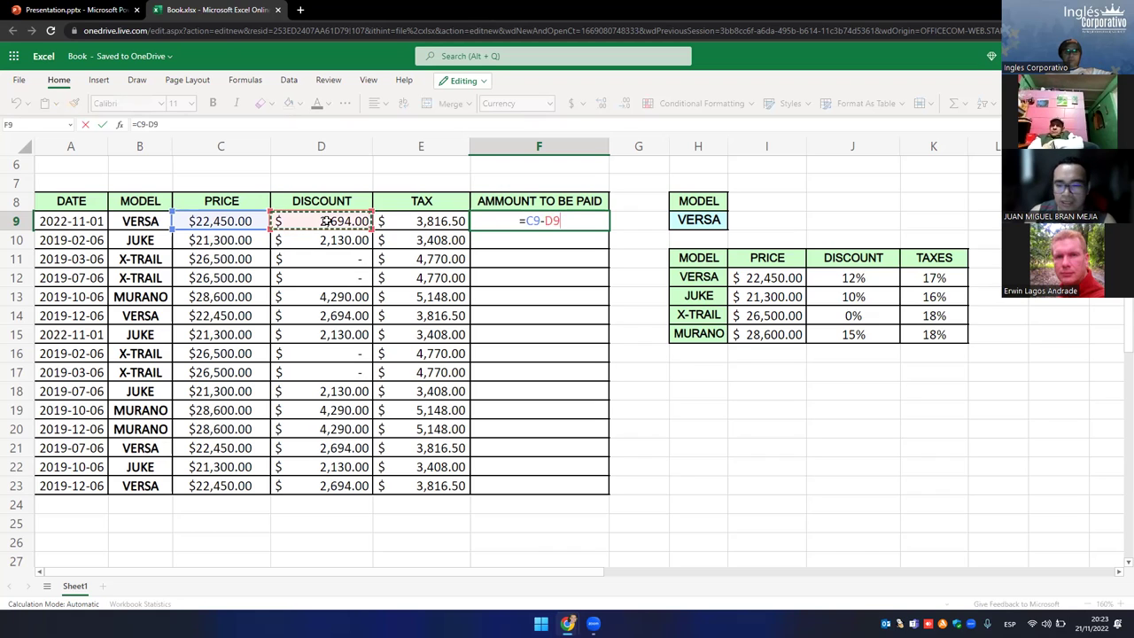
type("+")
left_click(418, 222)
key("Return")
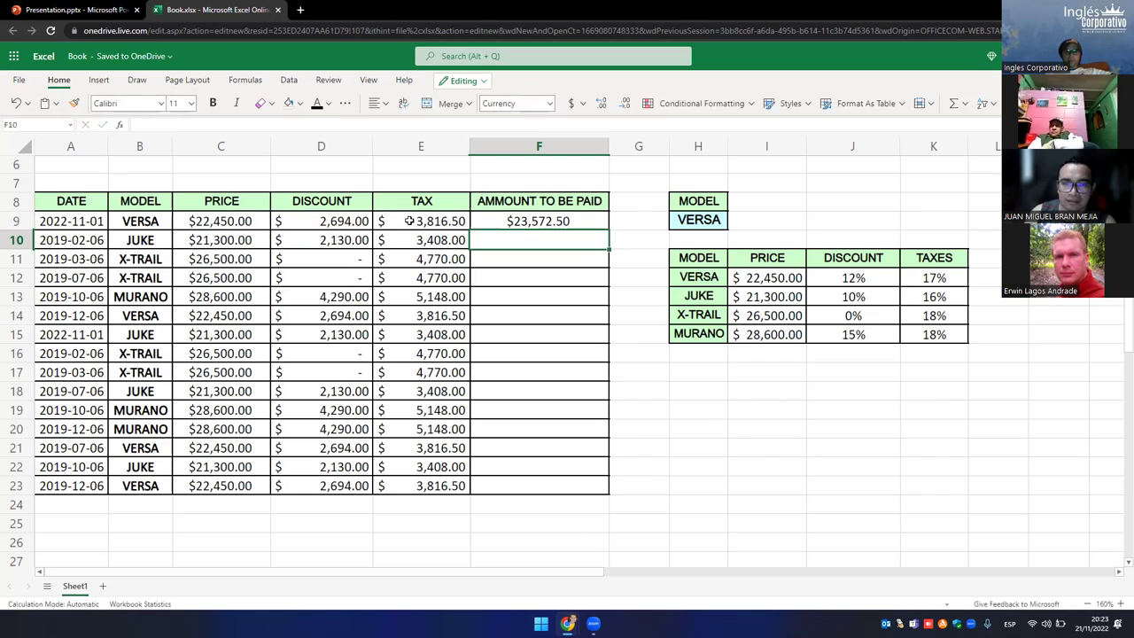
left_click(544, 219)
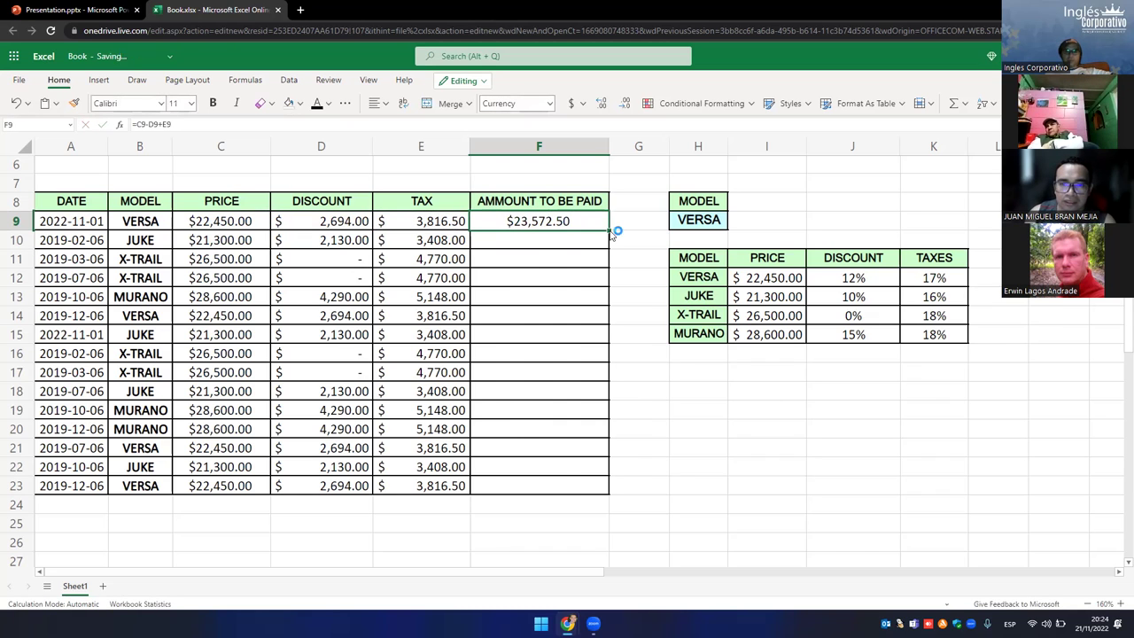
double_click(608, 228)
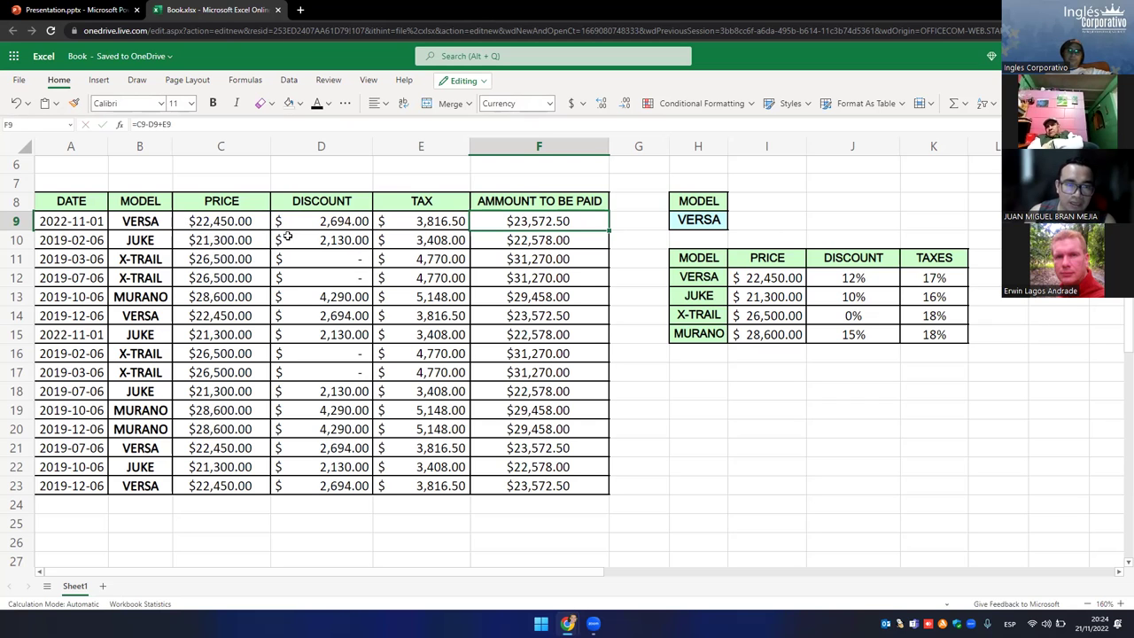
left_click_drag(235, 221, 544, 483)
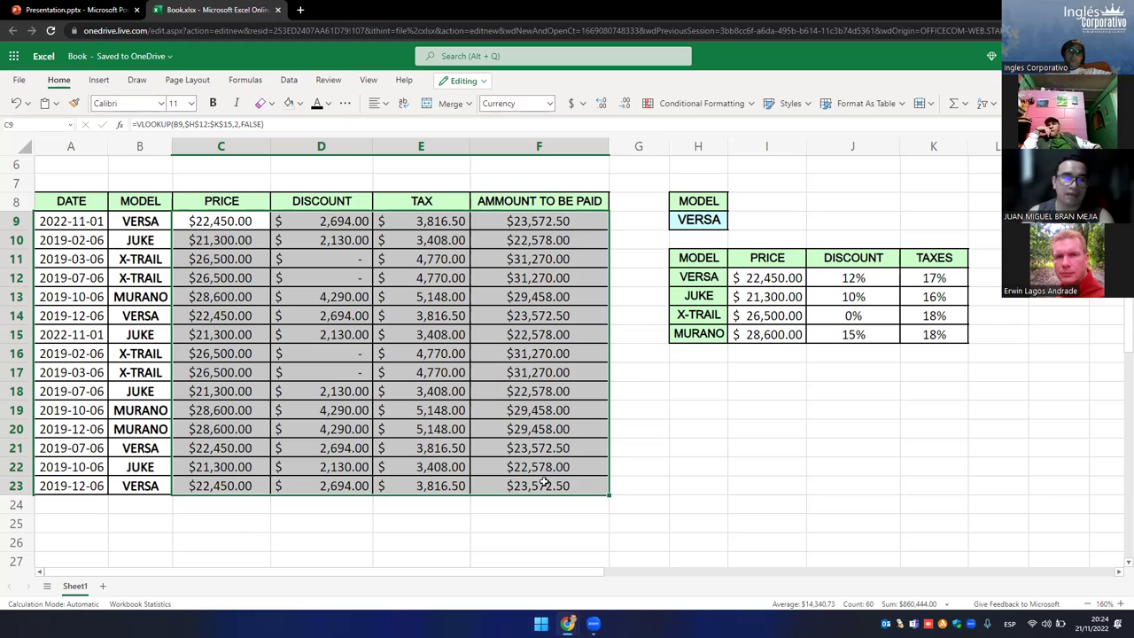
left_click(242, 225)
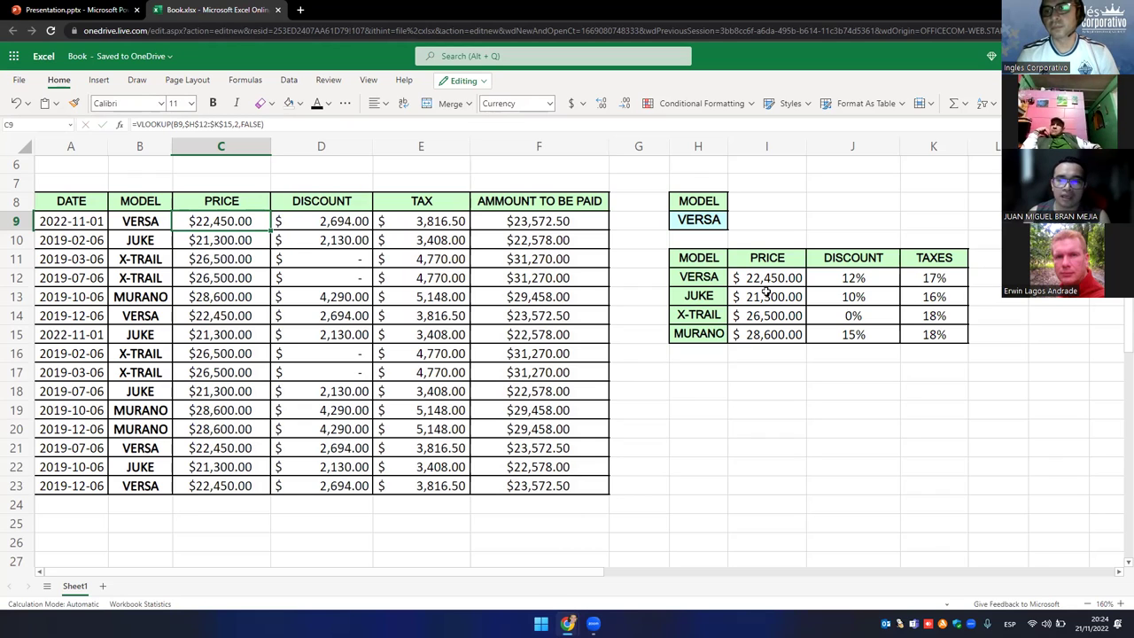
left_click(702, 279)
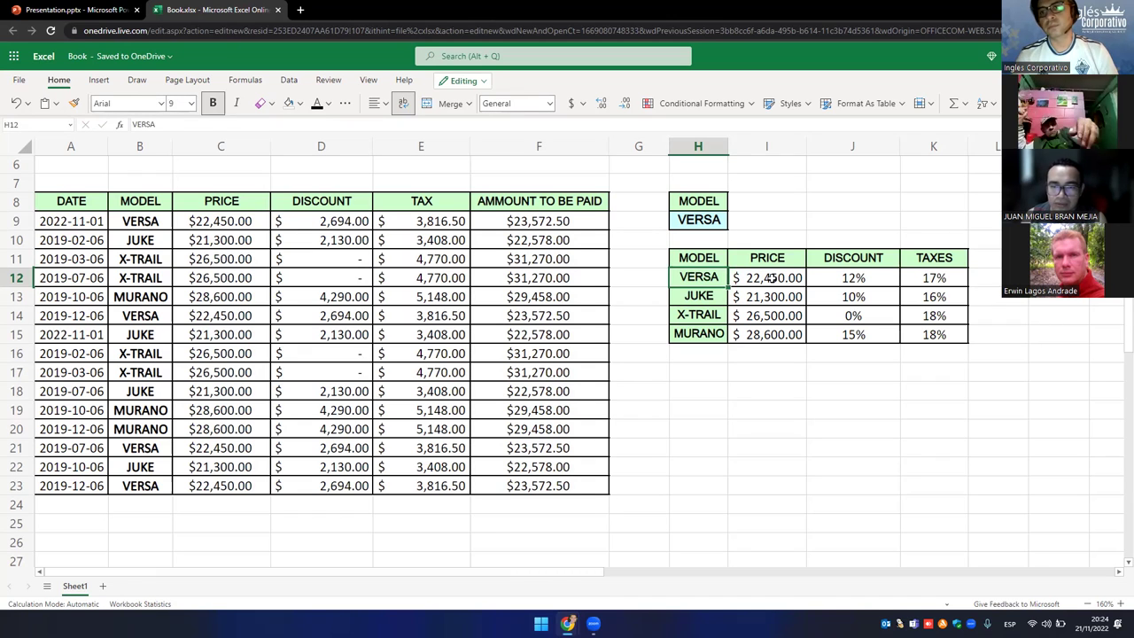
left_click(772, 278)
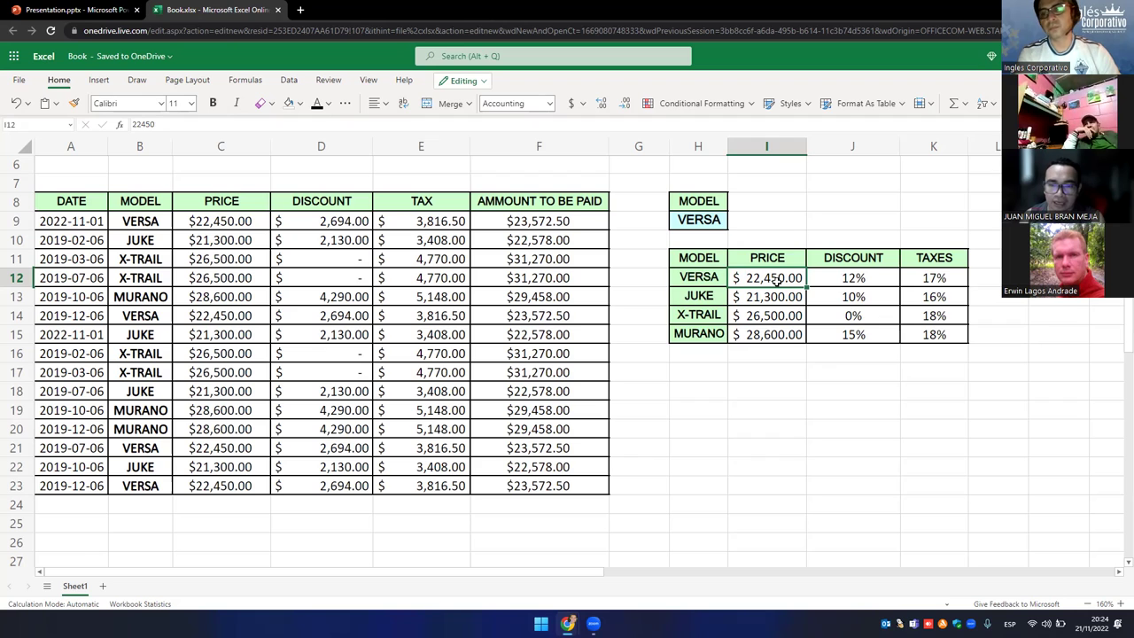
left_click(760, 295)
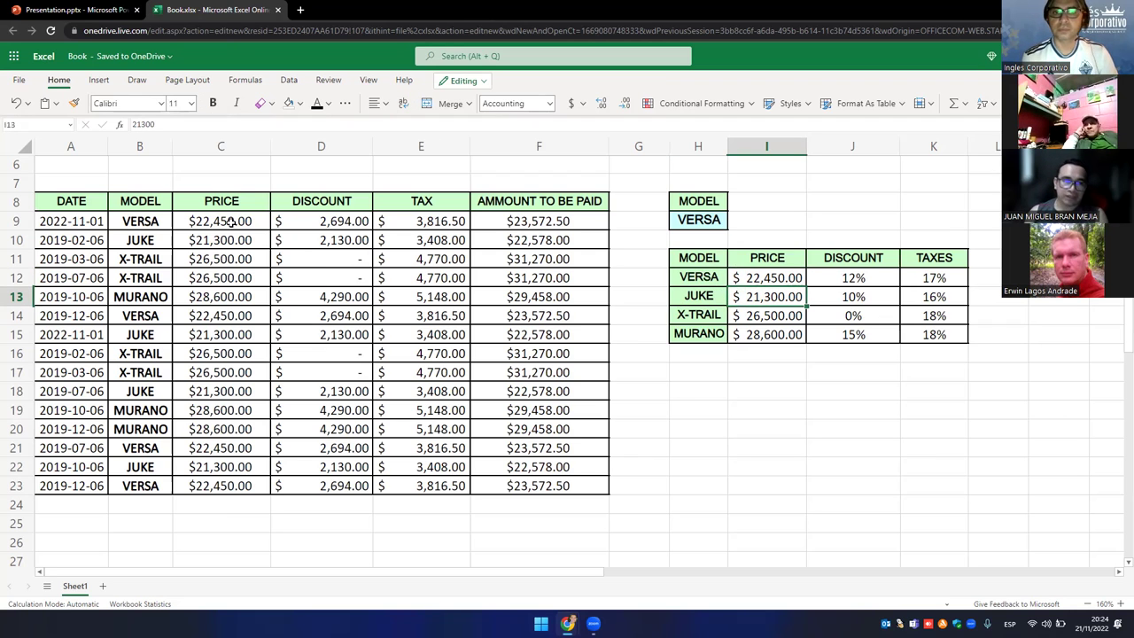
- Copy the VLOOKUP formula text from price cell C9 and paste it as literal text into C25 below the table
left_click_drag(232, 220, 228, 485)
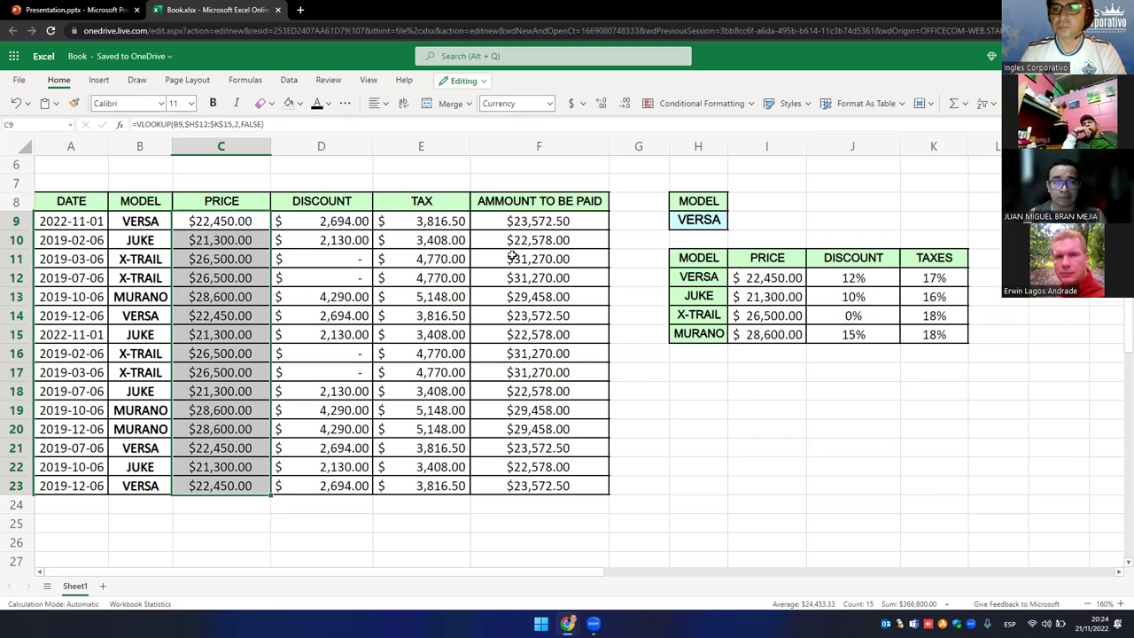
left_click(256, 220)
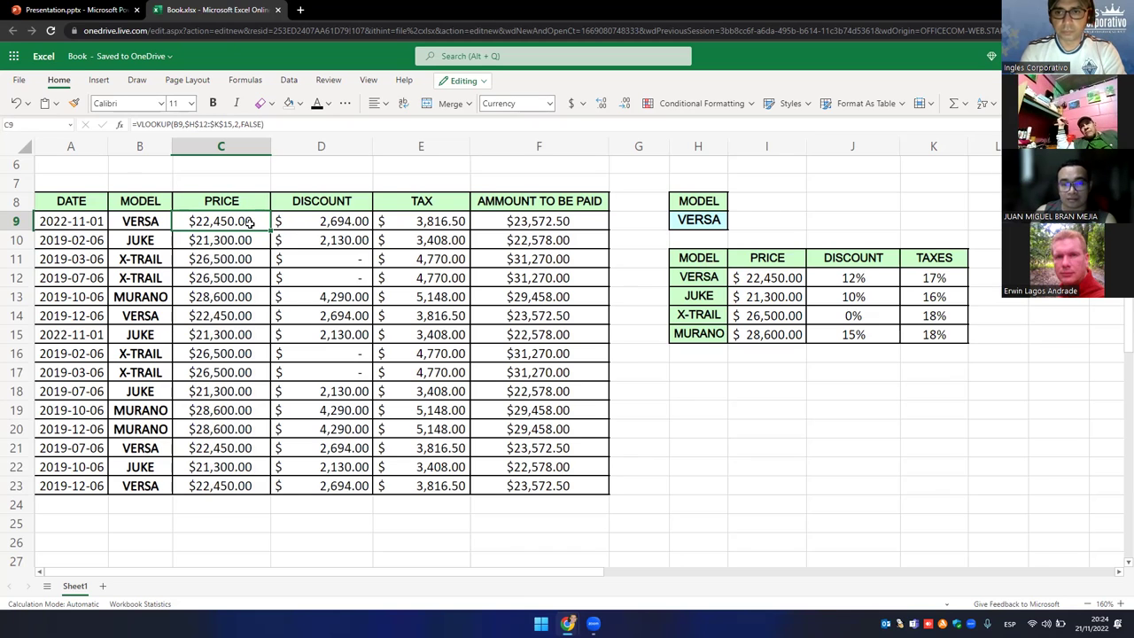
double_click(249, 224)
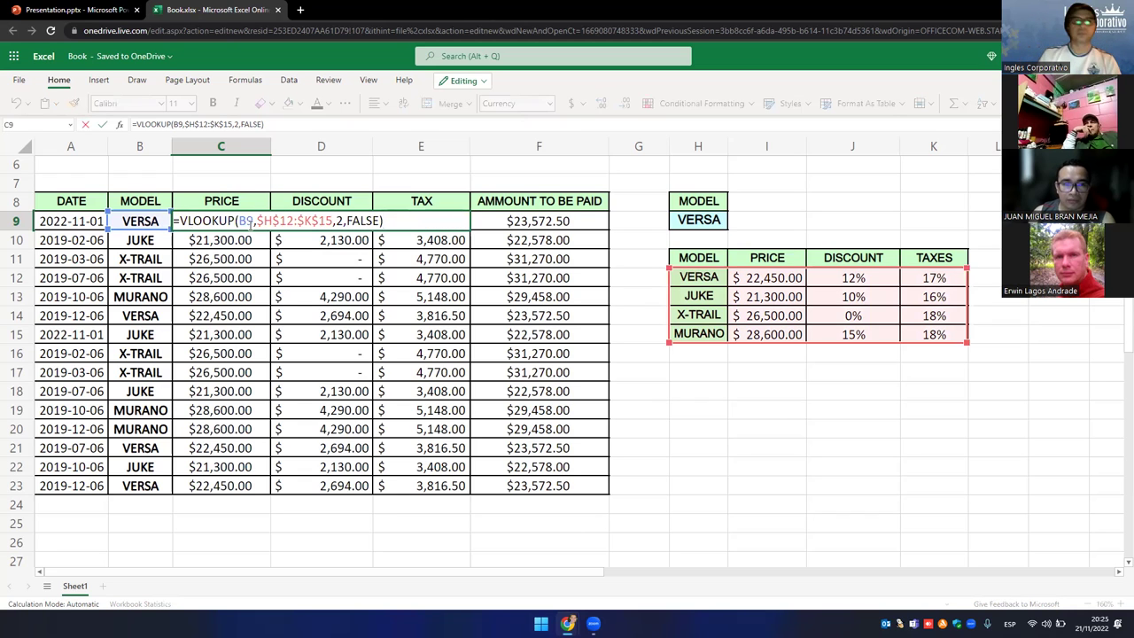
left_click_drag(396, 216, 160, 216)
key("ctrl+c")
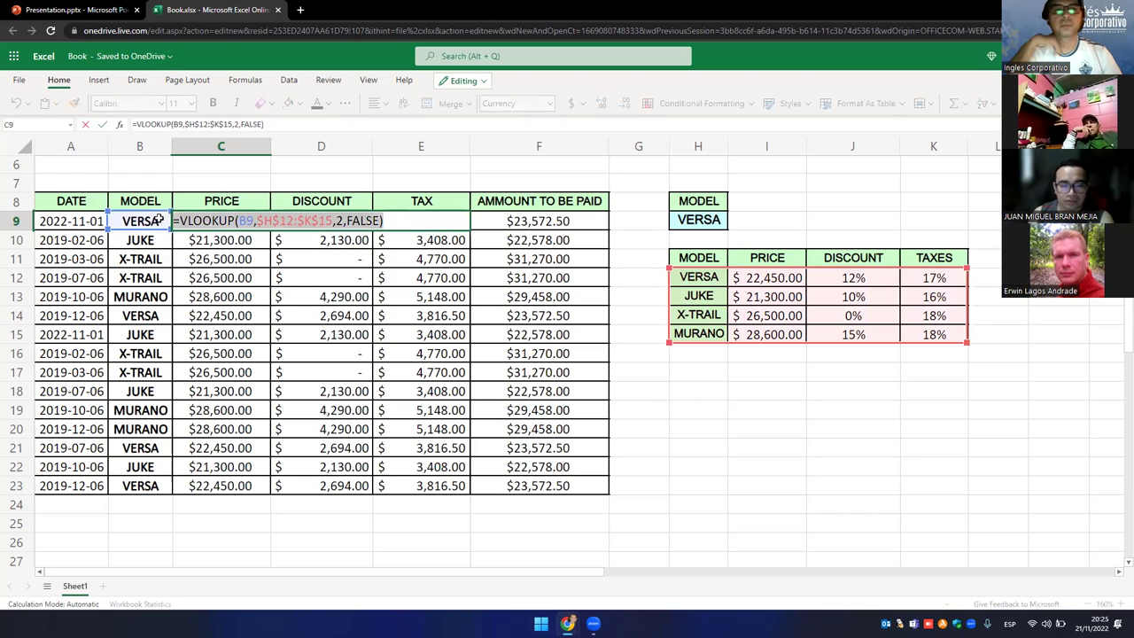
left_click(182, 523)
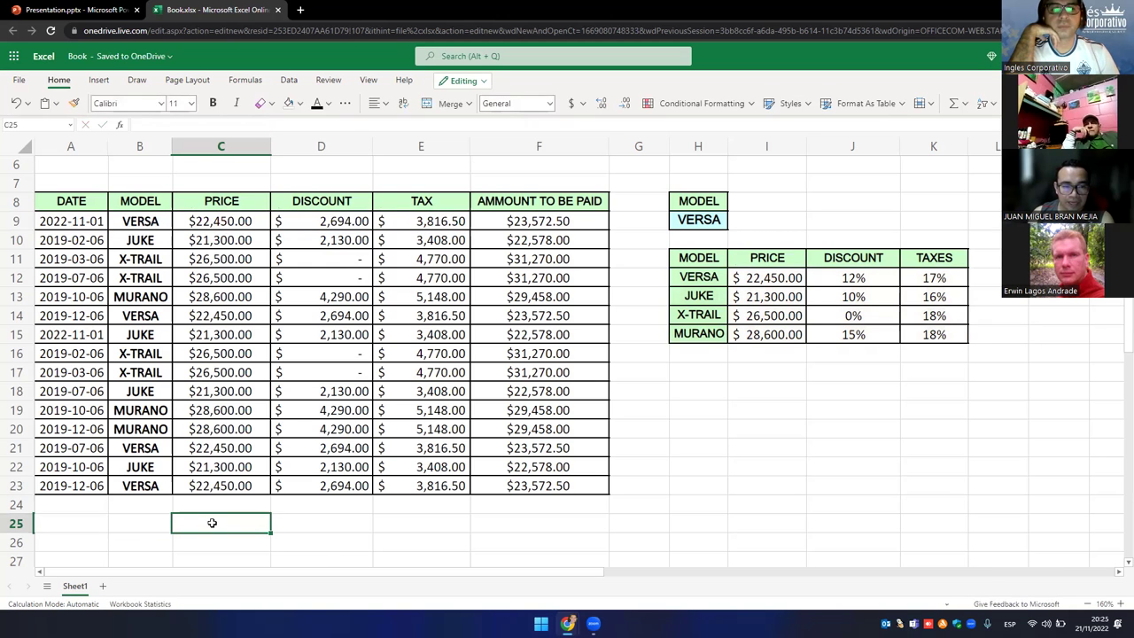
right_click(212, 522)
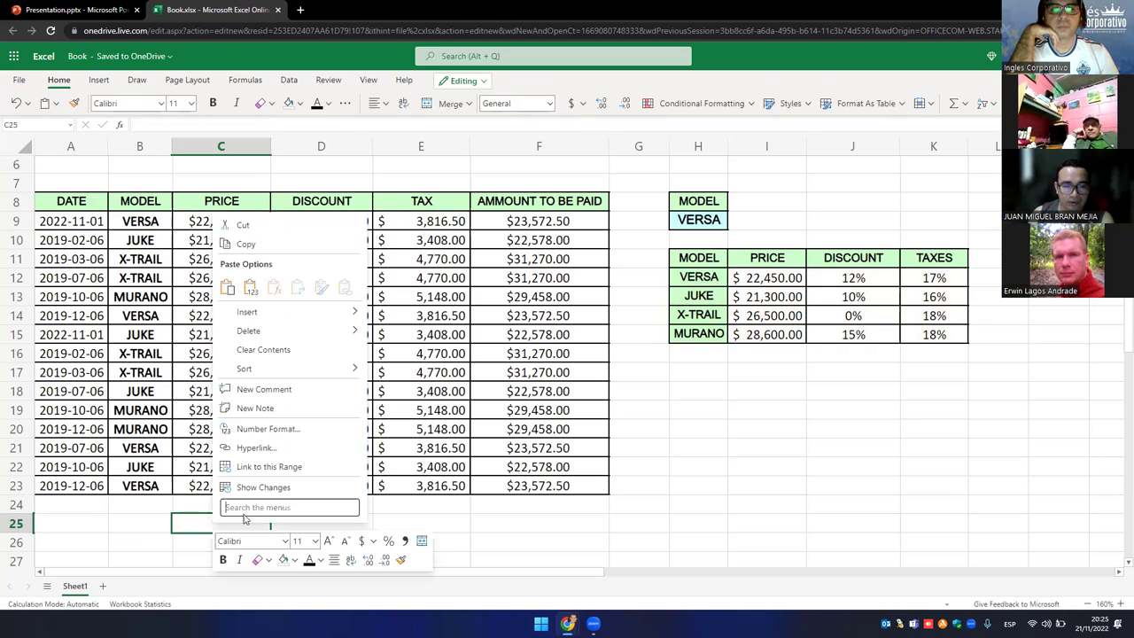
left_click(249, 293)
left_click(649, 376)
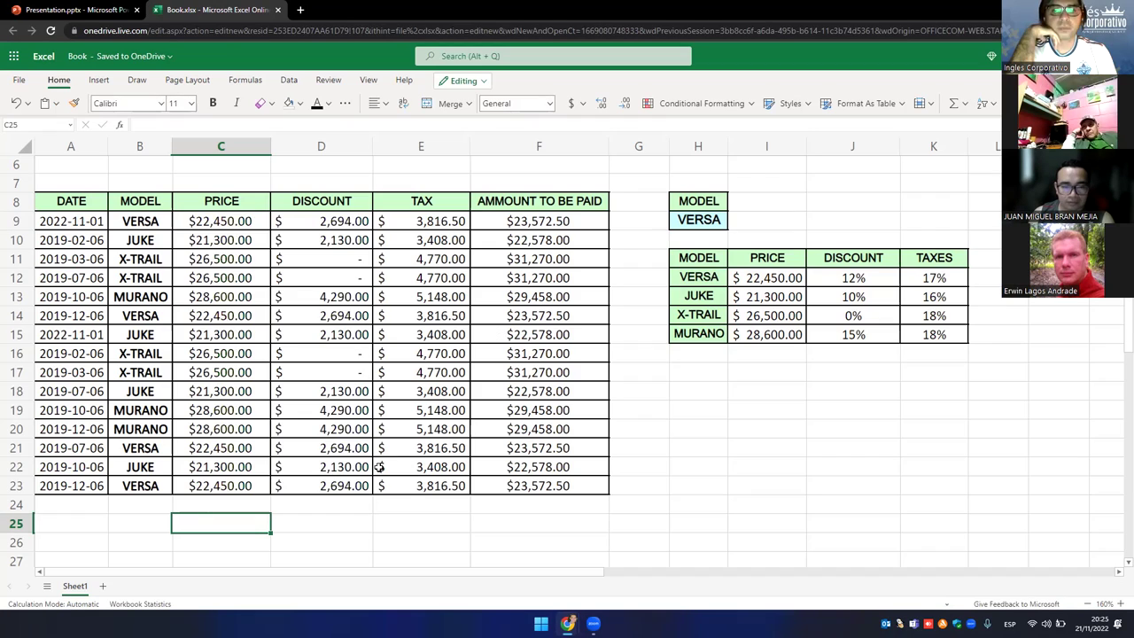
key("ctrl+v")
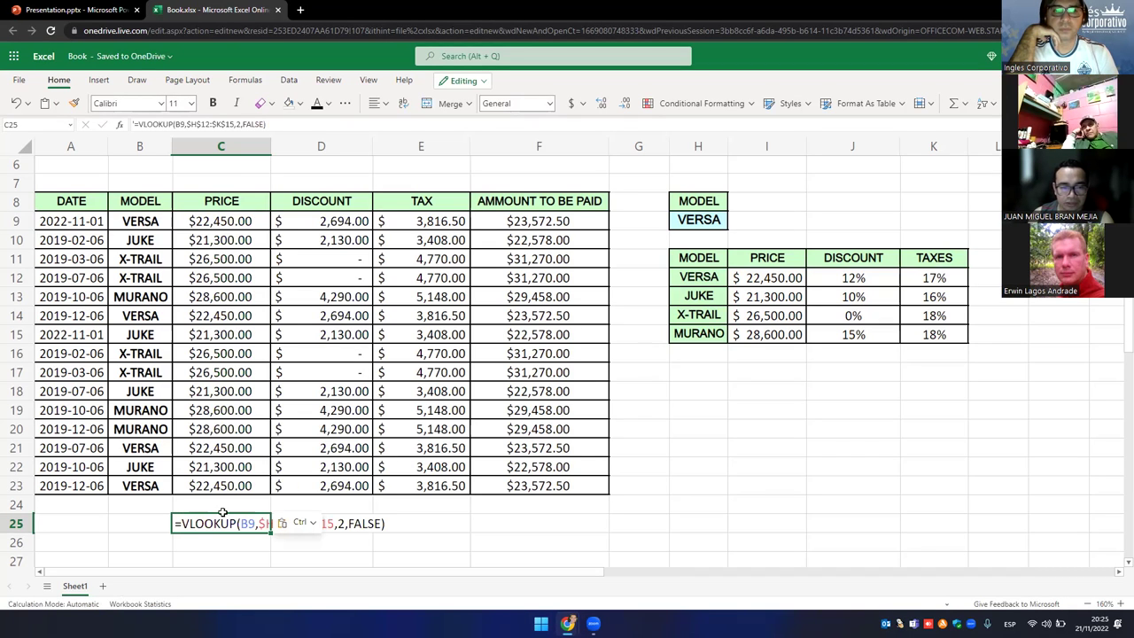
double_click(176, 526)
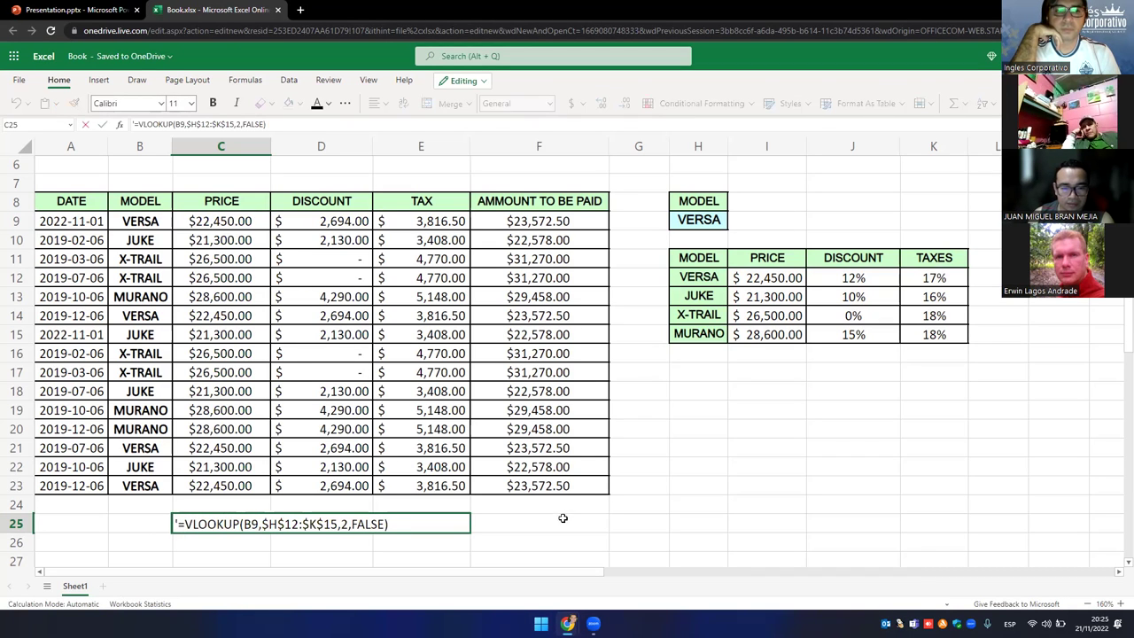
left_click(592, 523)
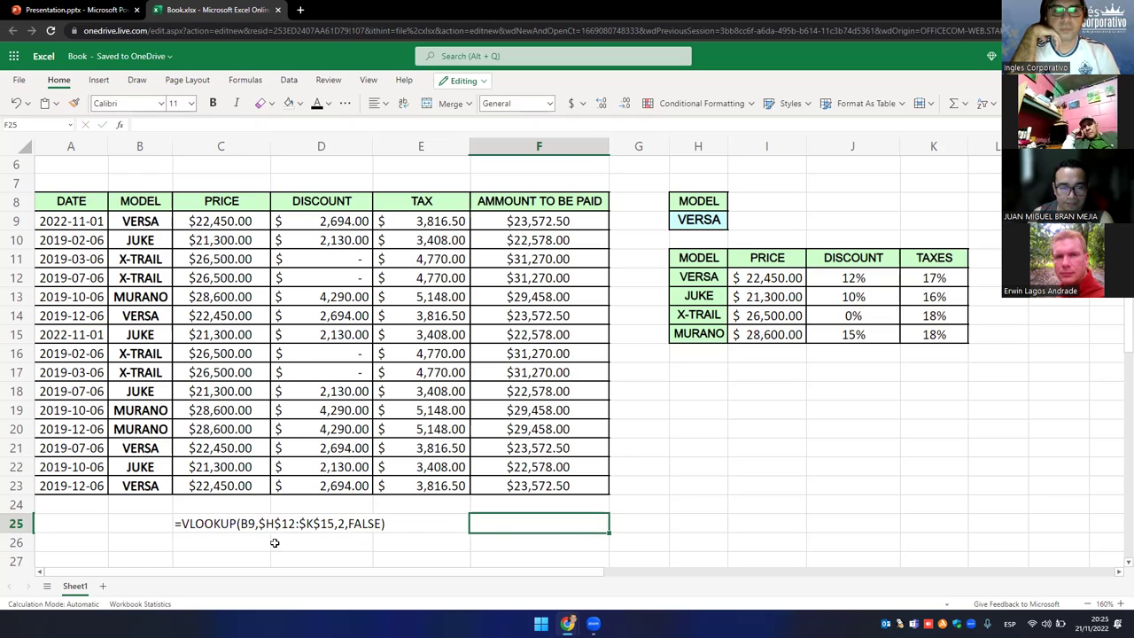
- Copy the PRICE heading from C8 into B25 as the label beside the formula text
left_click(223, 529)
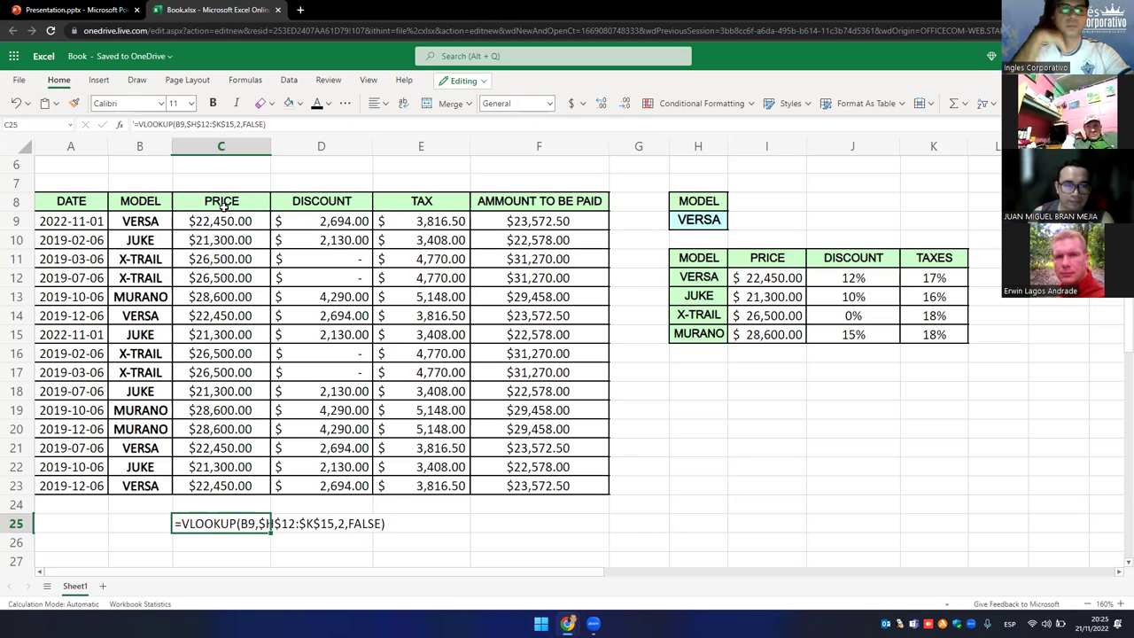
left_click(221, 210)
key("ctrl+c")
left_click(144, 524)
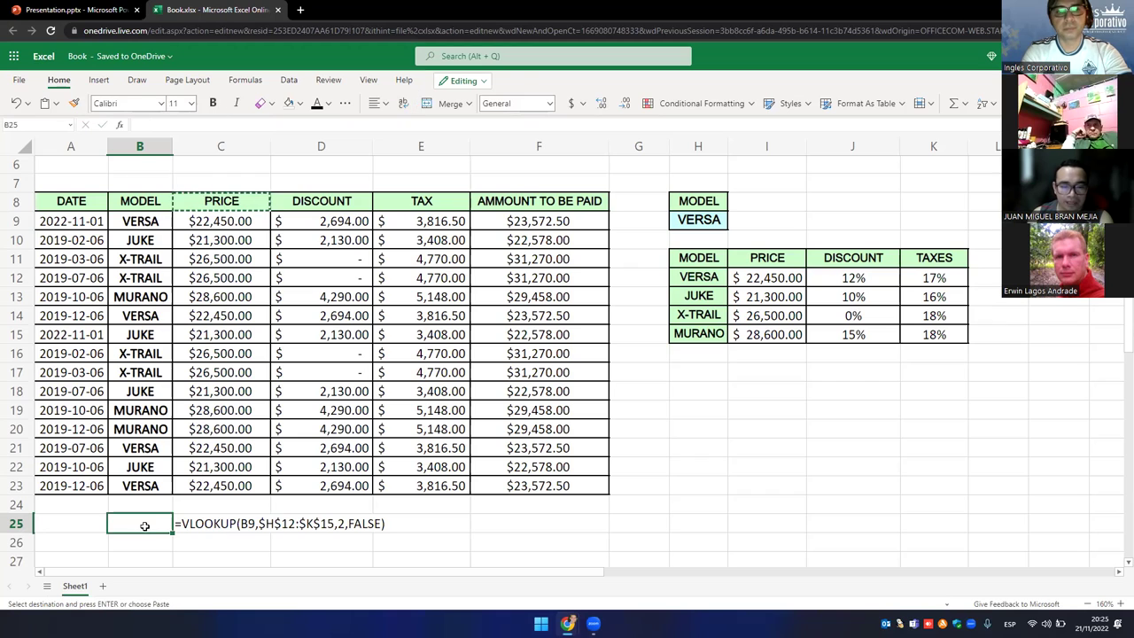
key("ctrl+v")
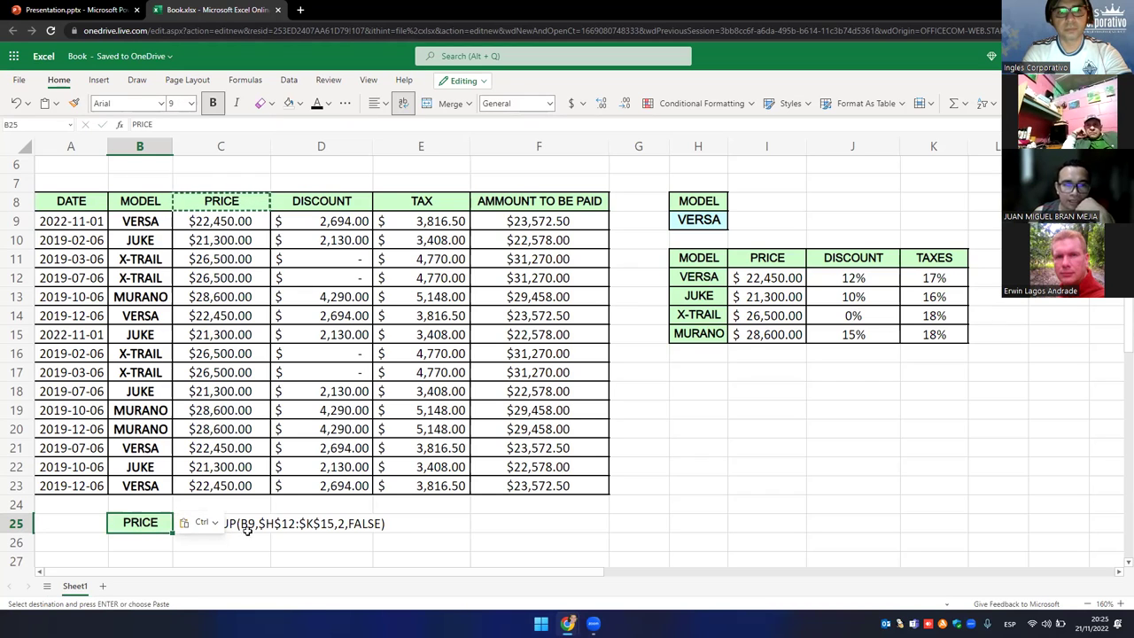
key("Escape")
- Copy the headings and first-row formulas in C8:F9 and paste them transposed starting at B25
left_click_drag(235, 213, 571, 218)
key("ctrl+c")
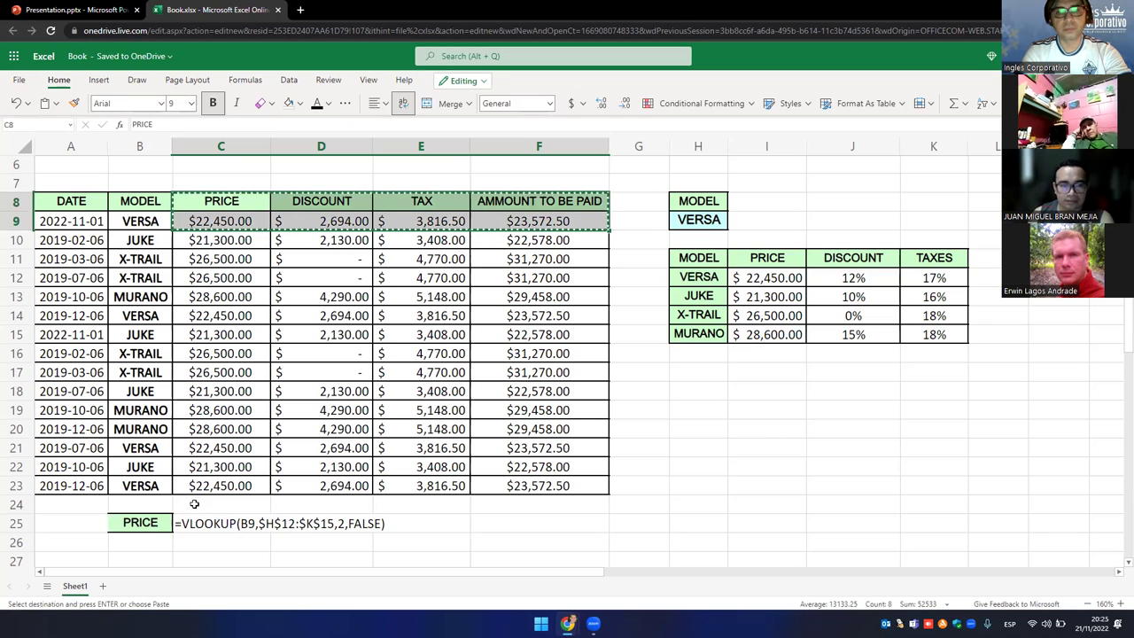
scroll(195, 501, "down", 1)
left_click_drag(142, 464, 199, 476)
left_click(165, 465)
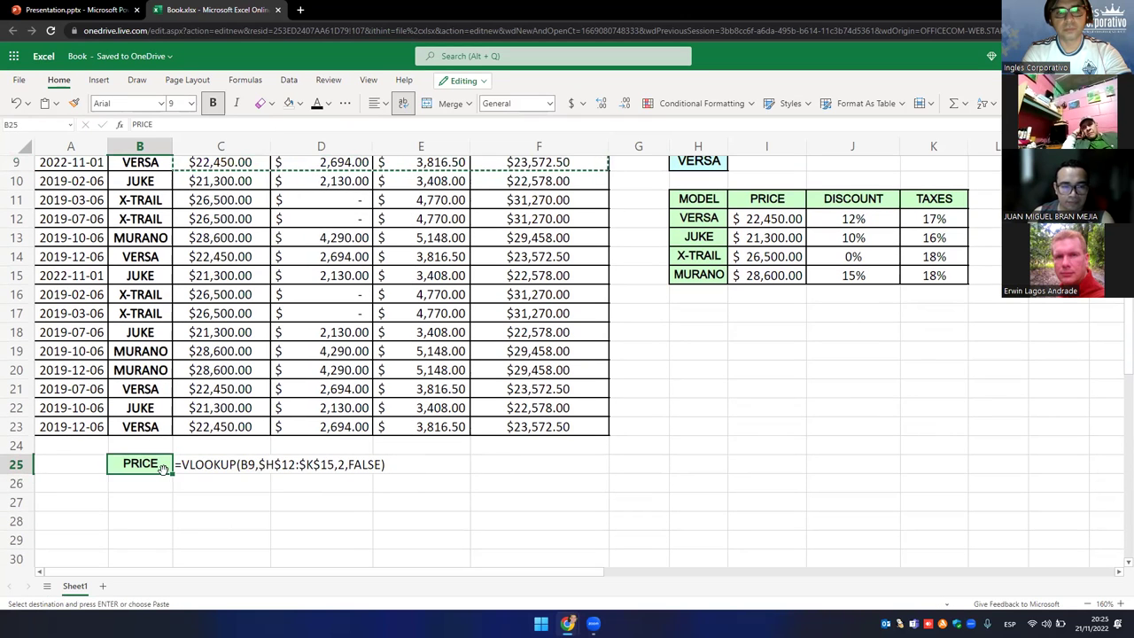
right_click(166, 467)
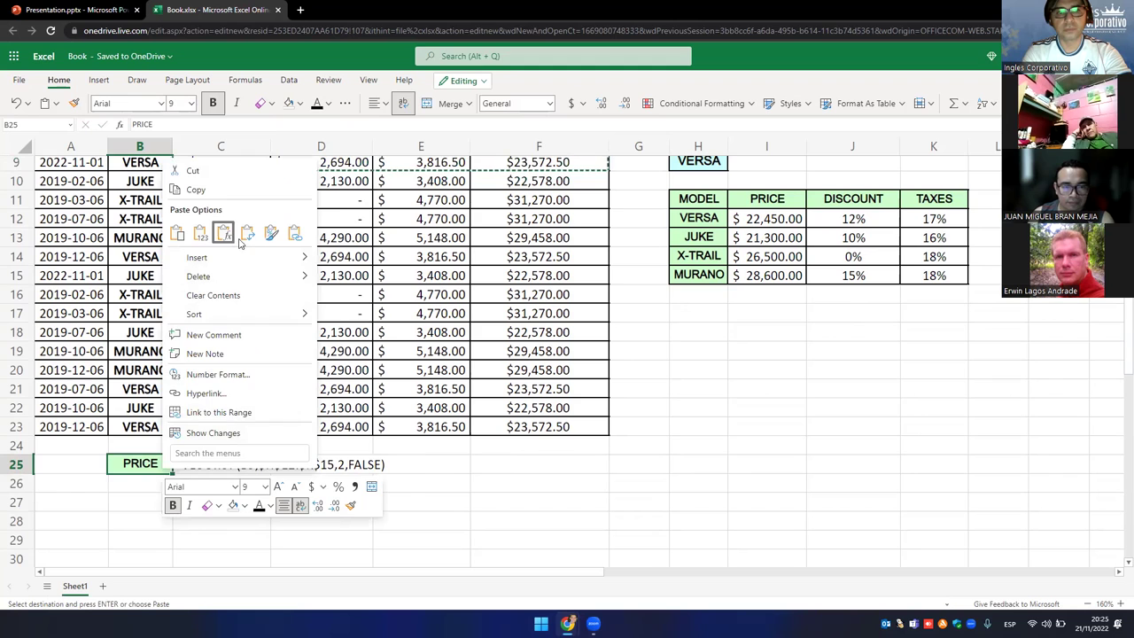
left_click(247, 232)
- Turn the price formula in C25 into literal text with a leading apostrophe and left-align it
double_click(180, 461)
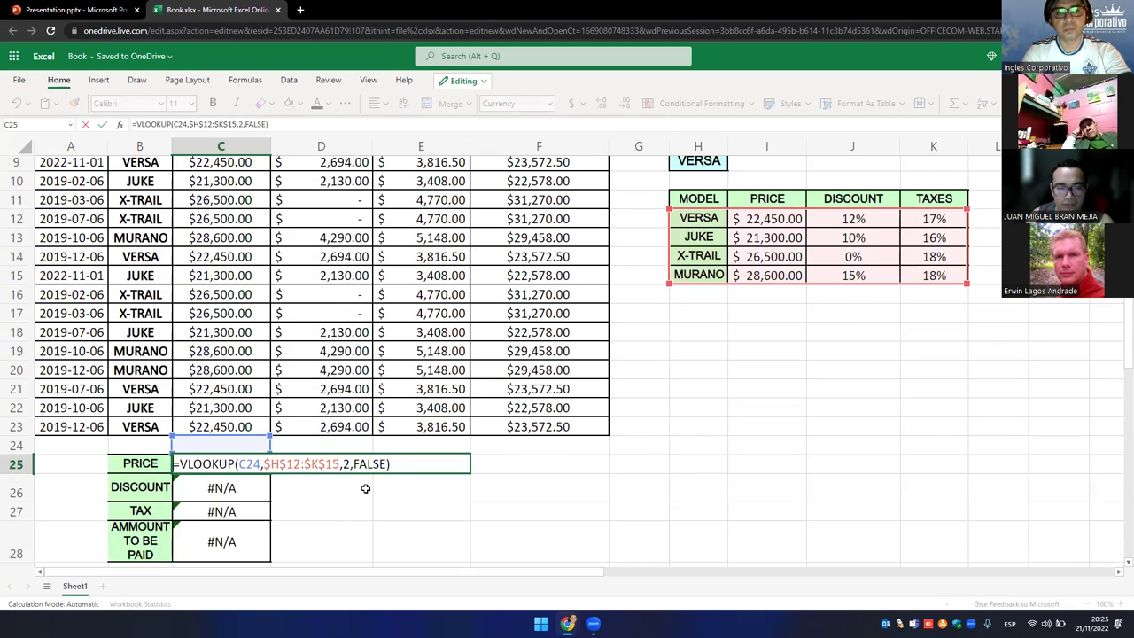
type("0")
key("BackSpace")
type("0")
key("Return")
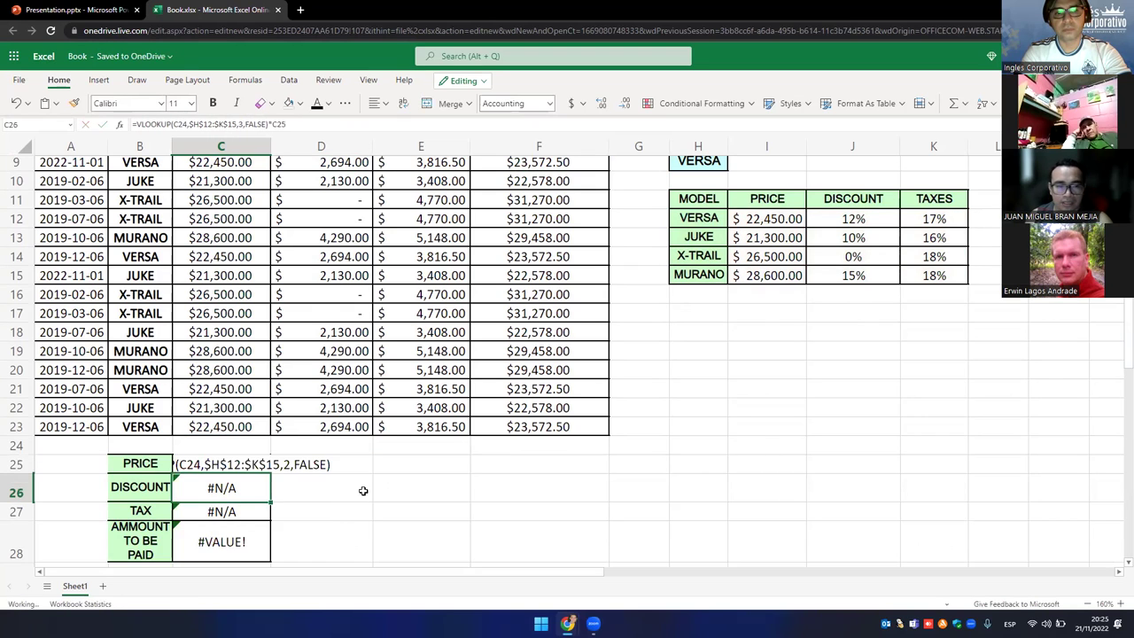
left_click(201, 470)
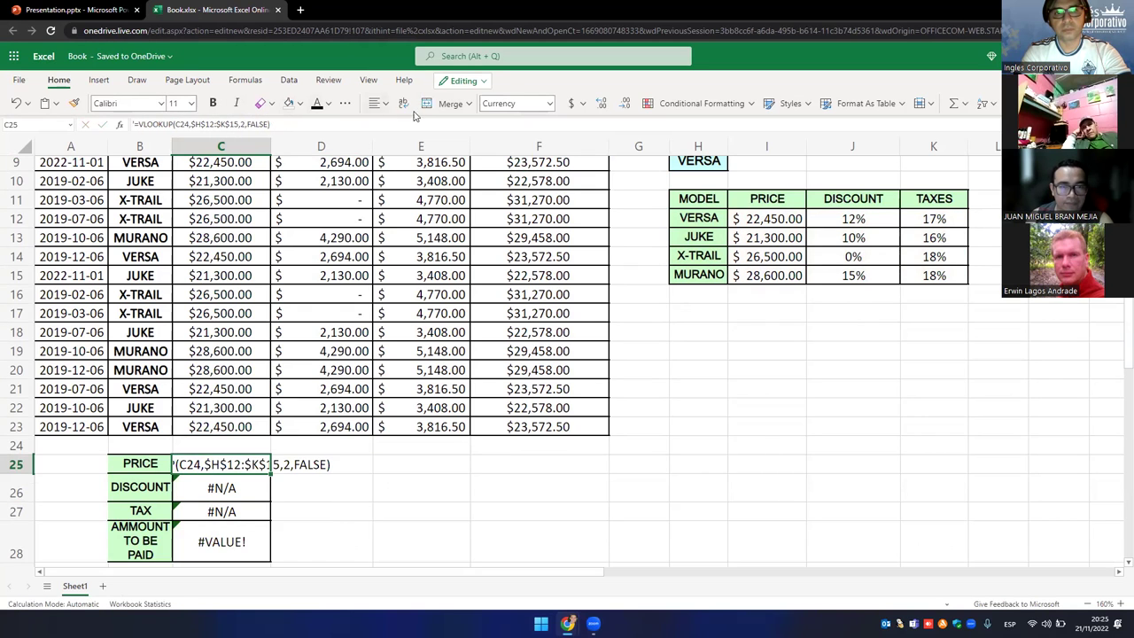
left_click(387, 104)
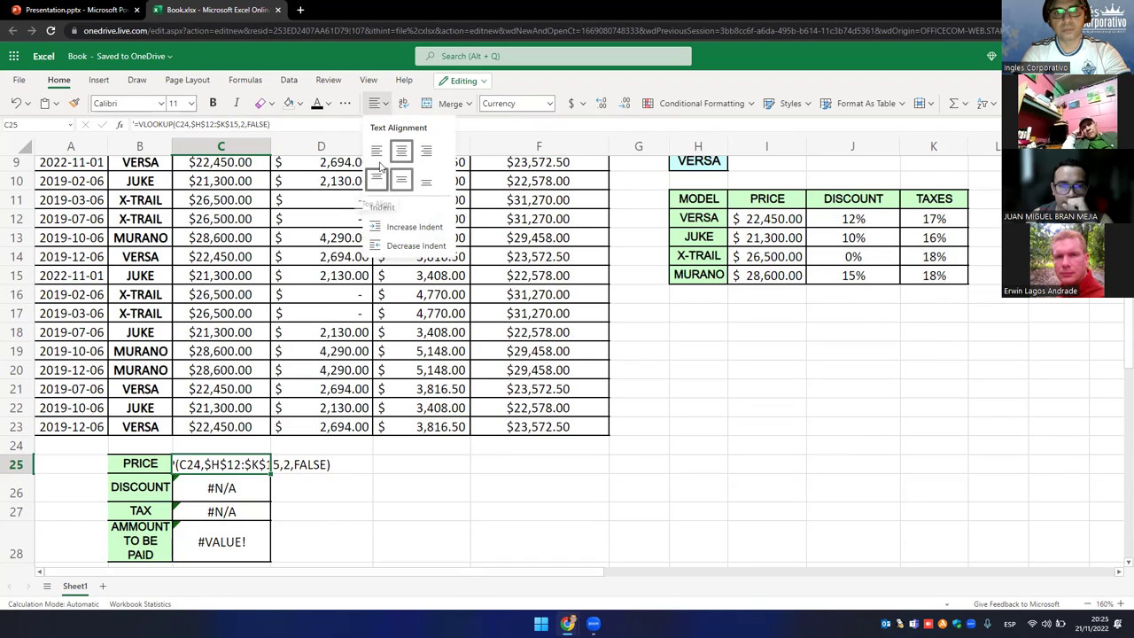
left_click(381, 183)
- Turn the discount formula in C26 into literal text with a leading apostrophe
left_click(246, 487)
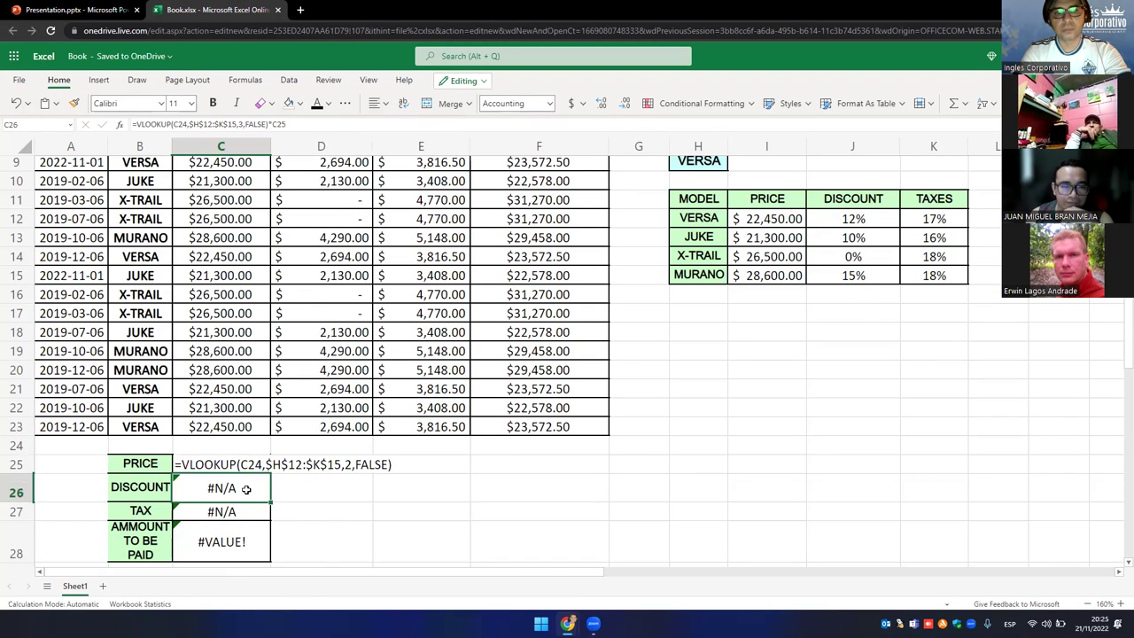
double_click(246, 487)
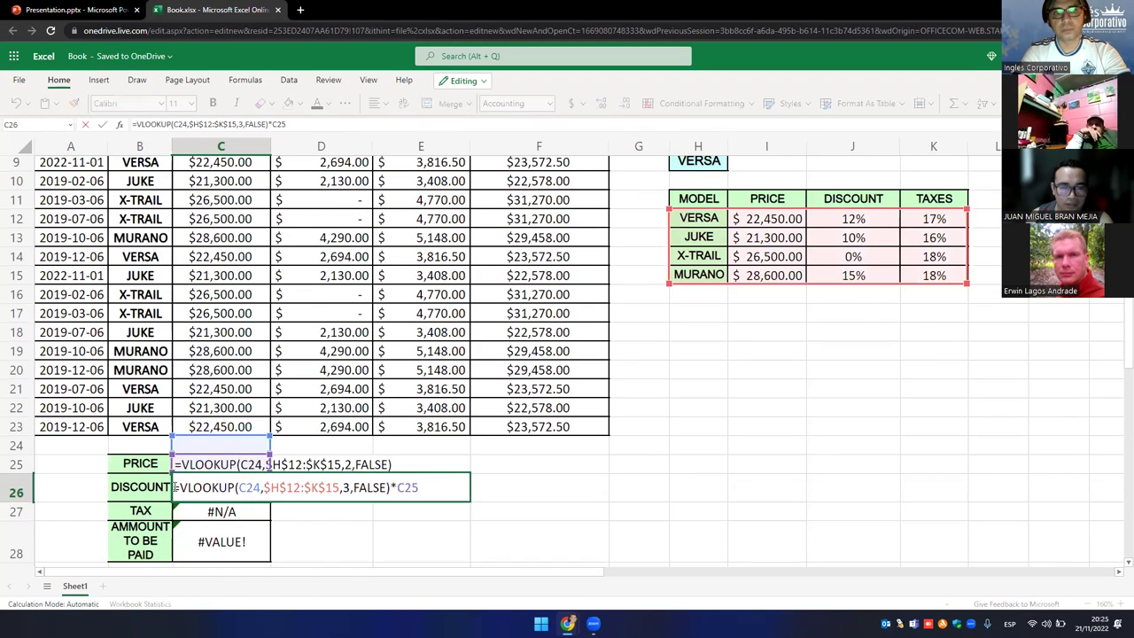
key("Home")
type("'")
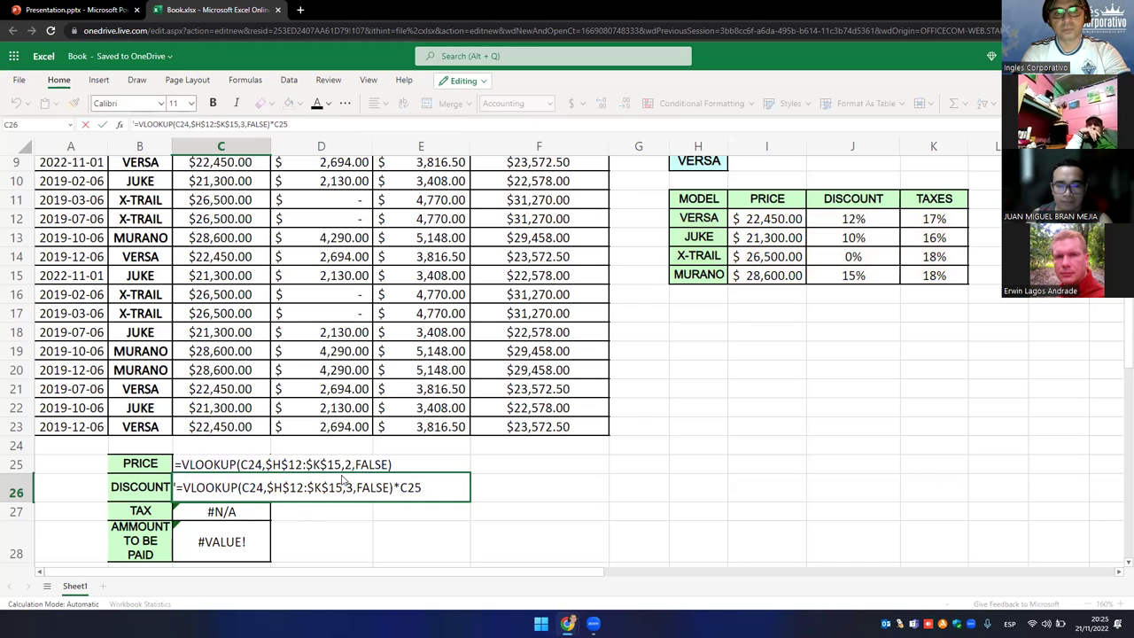
key("Return")
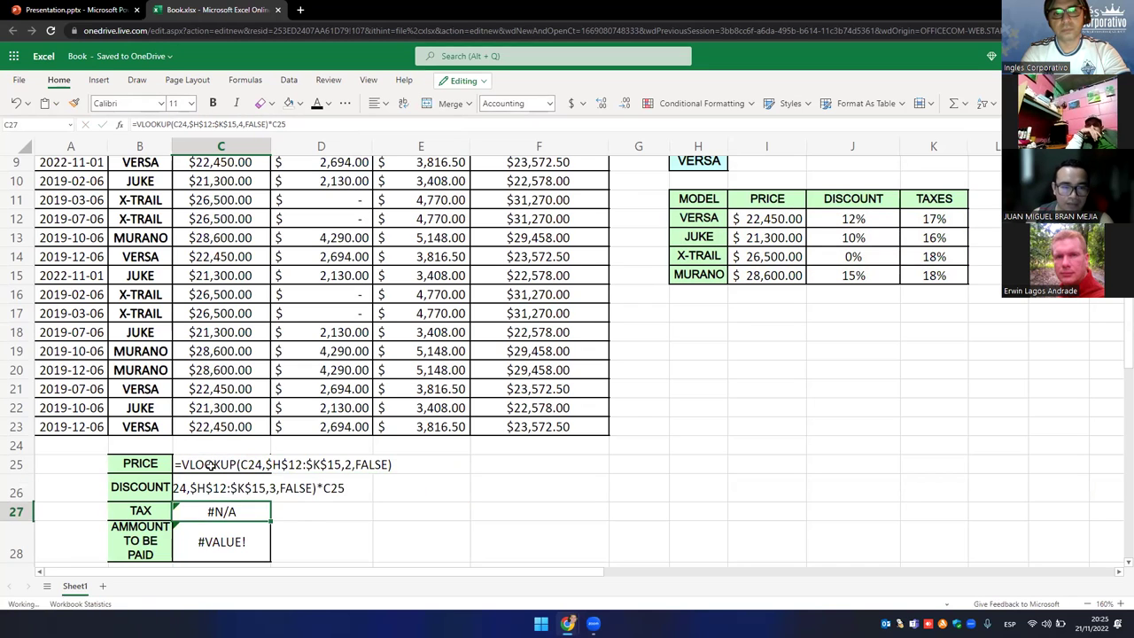
- Left-align the formula cells C25:C28
left_click(213, 464)
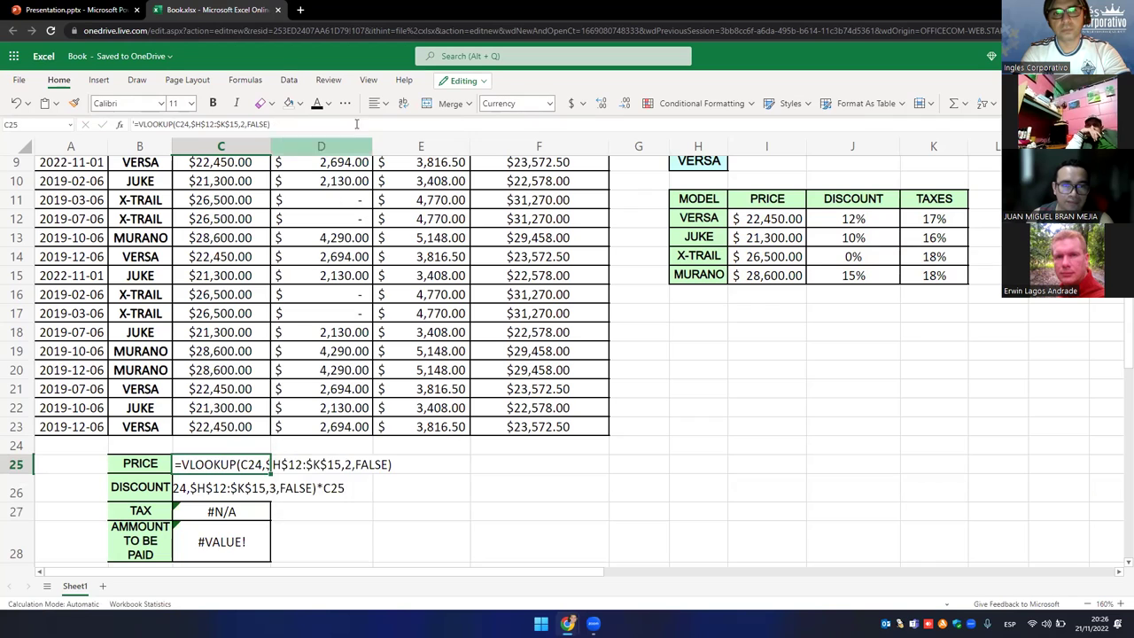
left_click_drag(231, 464, 228, 560)
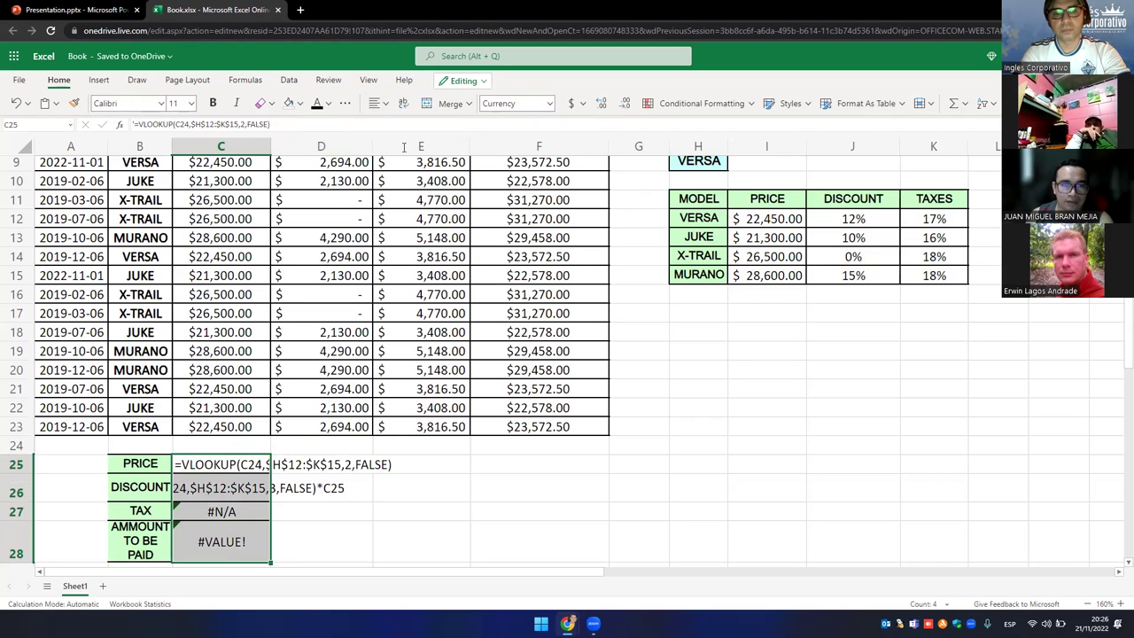
left_click(384, 105)
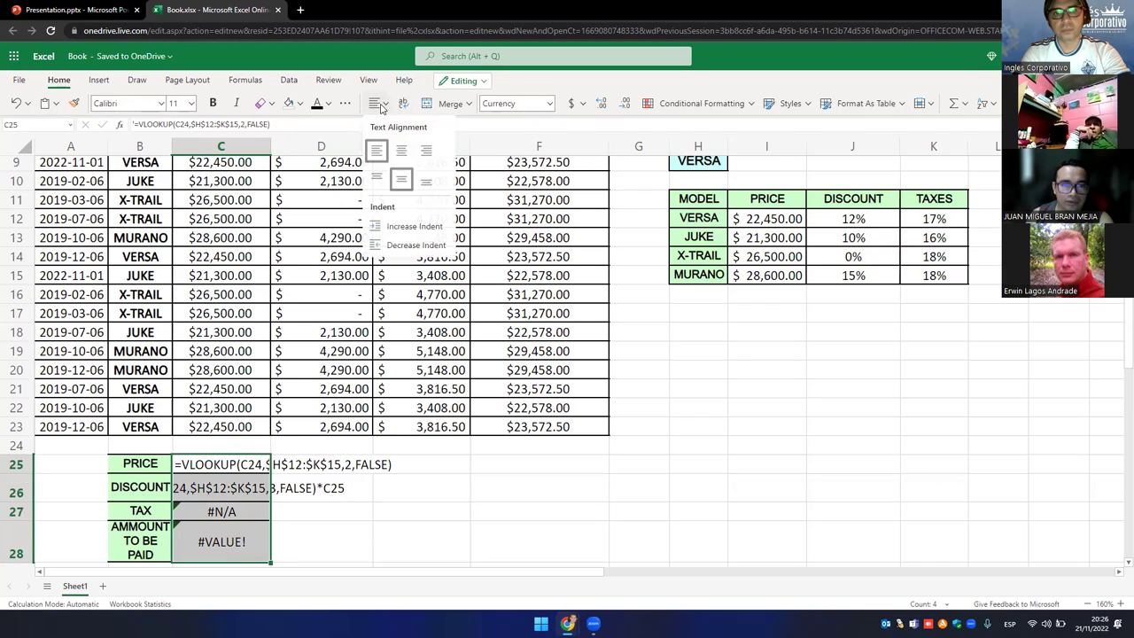
left_click(376, 151)
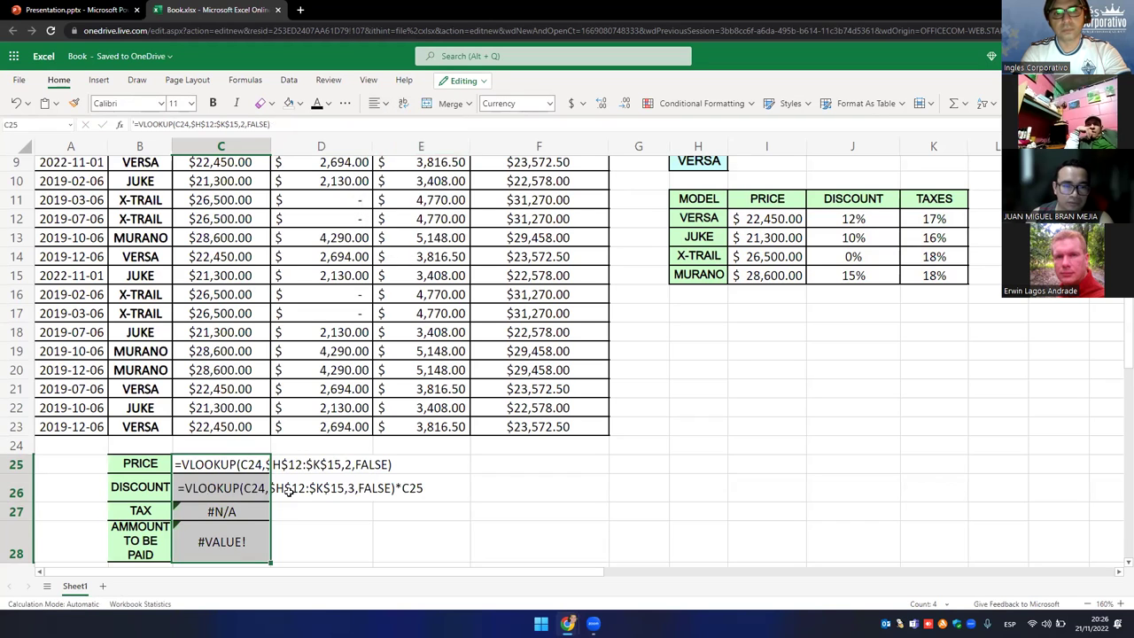
- Turn the tax formula in C27 into literal text with a leading apostrophe
left_click(232, 512)
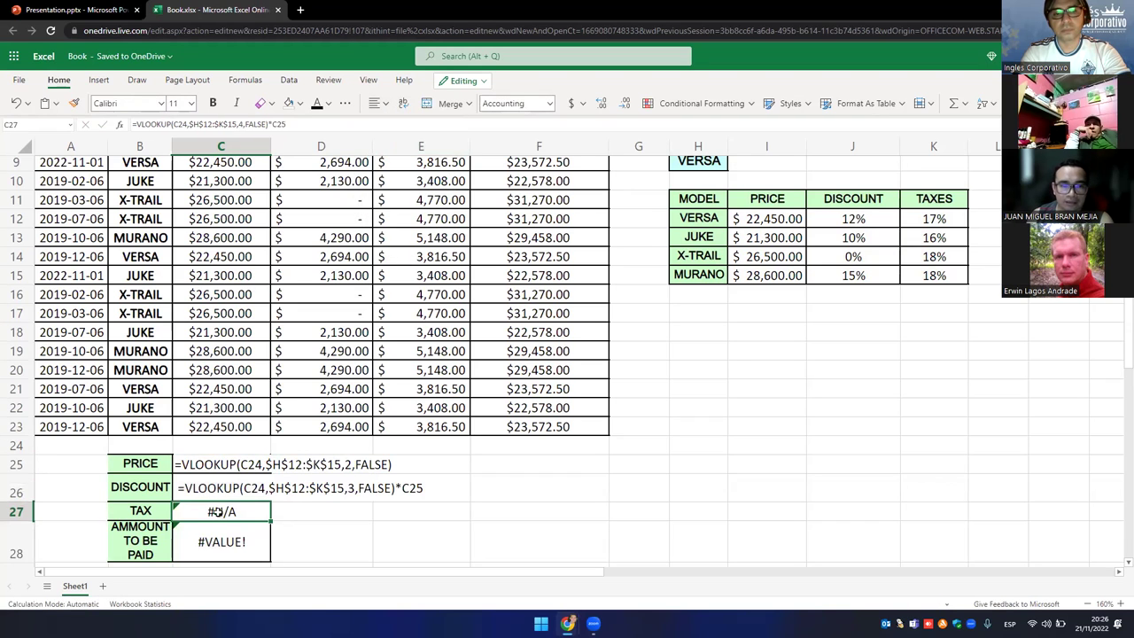
double_click(237, 513)
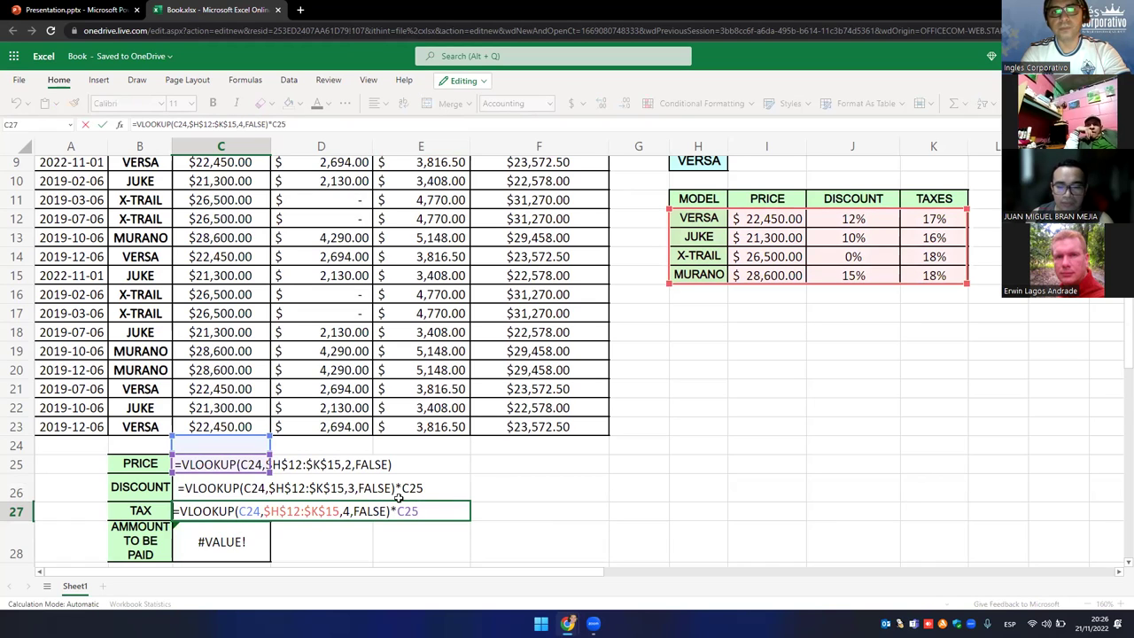
key("Return")
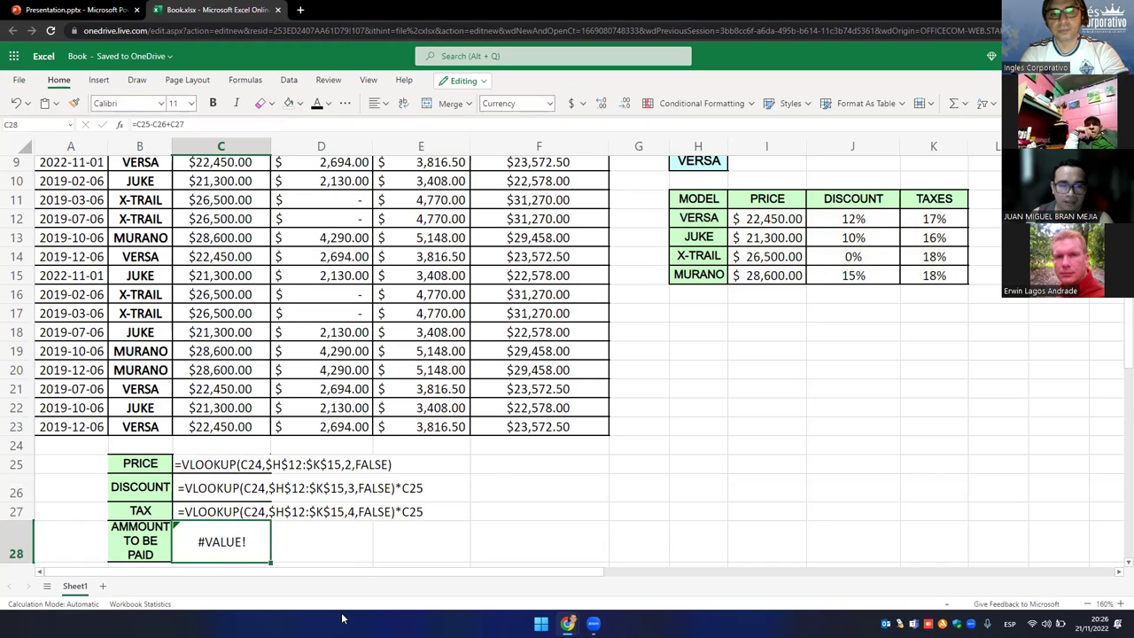
- Turn the amount-to-be-paid formula =C25-C26+C27 in C28 into literal text with a leading apostrophe
double_click(196, 543)
key("Home")
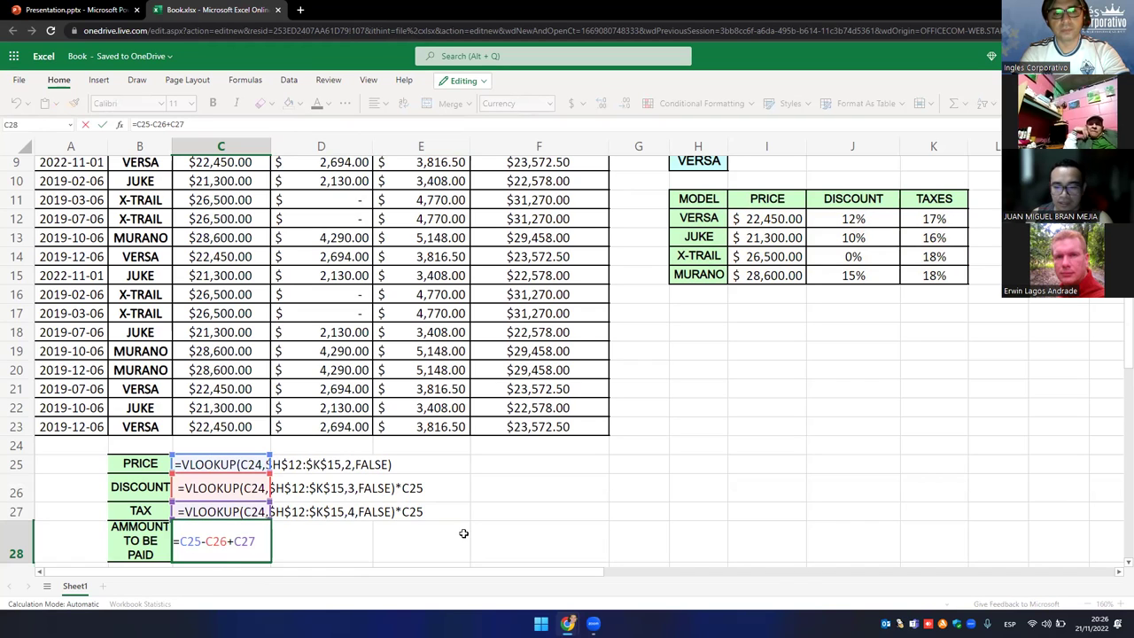
type("'")
key("Return")
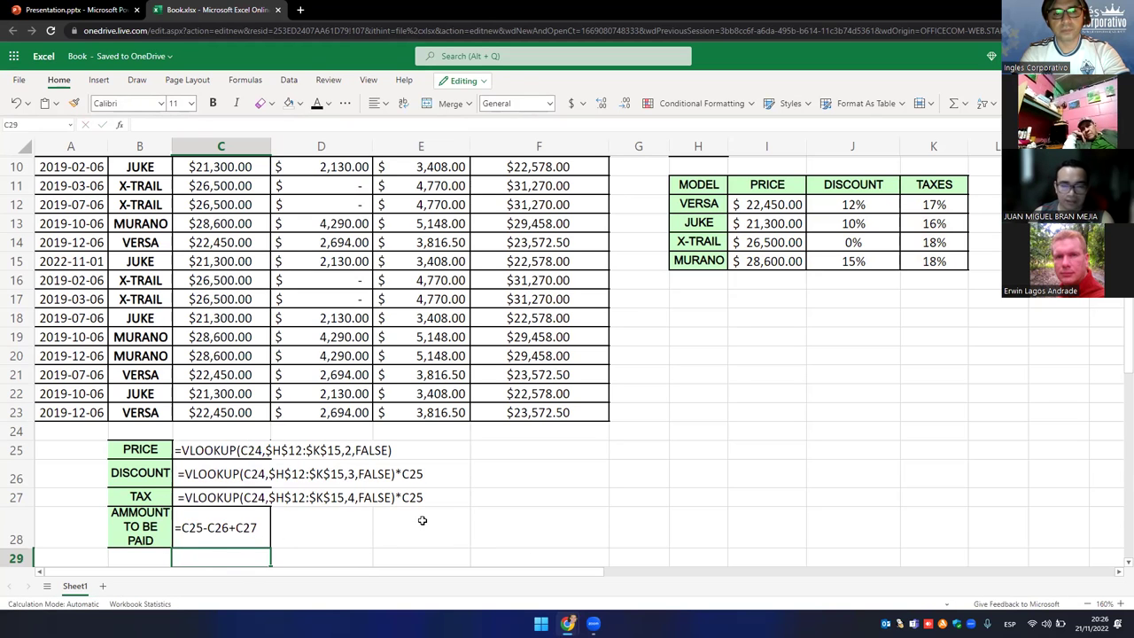
scroll(625, 544, "up", 2)
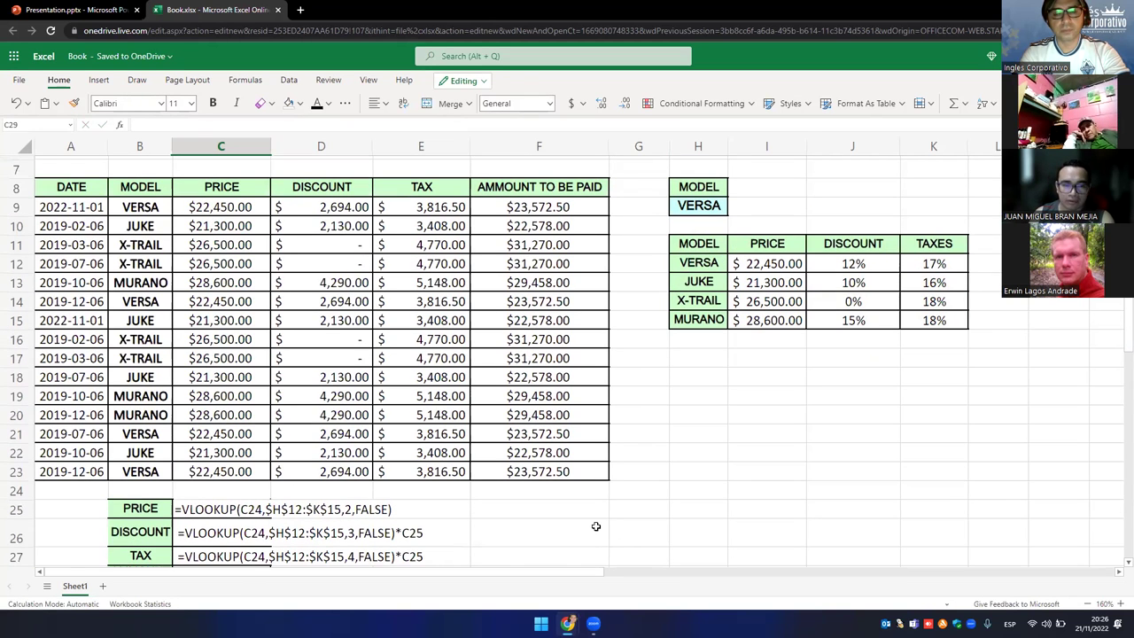
scroll(596, 526, "down", 3, "ctrl")
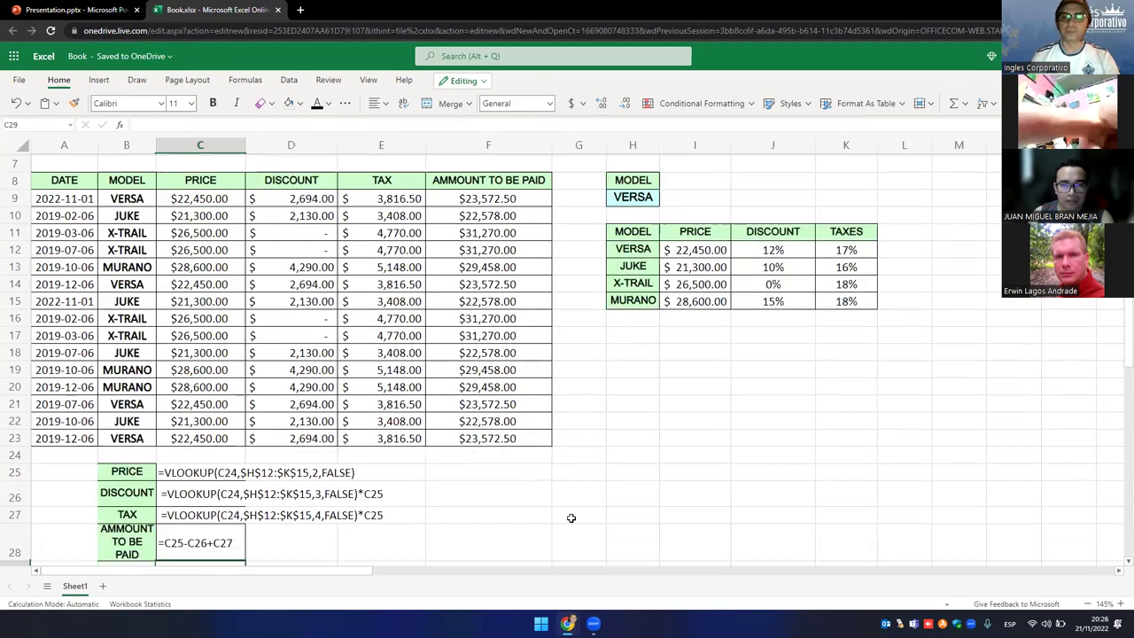
- Review the model entry and the price, discount and tax formulas in row 9 of the sales table
scroll(1113, 306, "up", 2)
scroll(1115, 310, "down", 1)
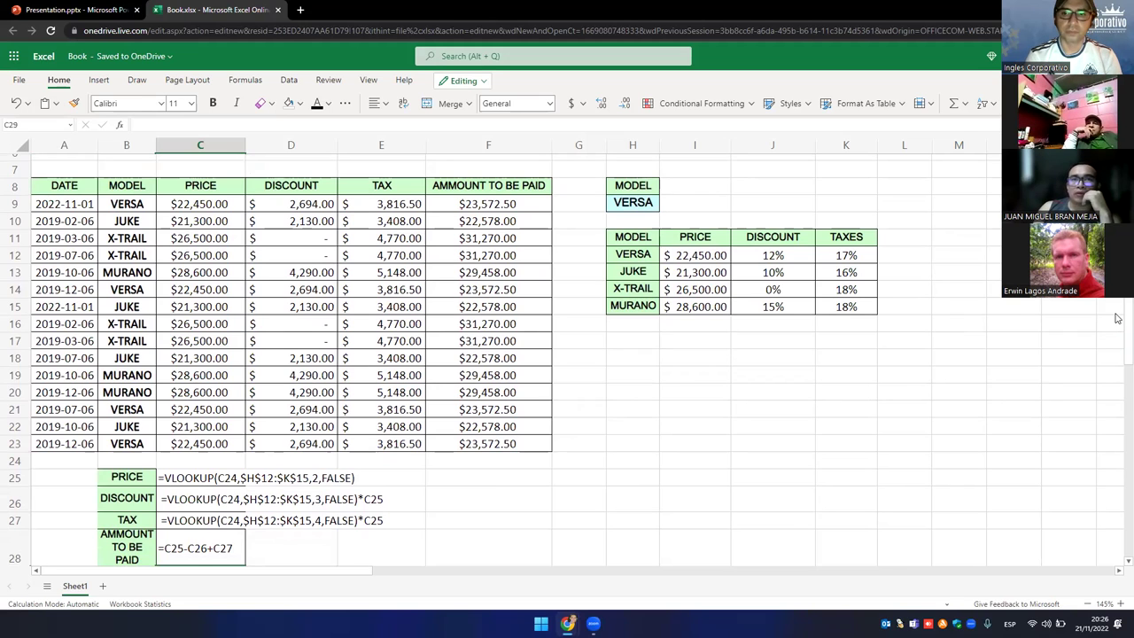
left_click(131, 204)
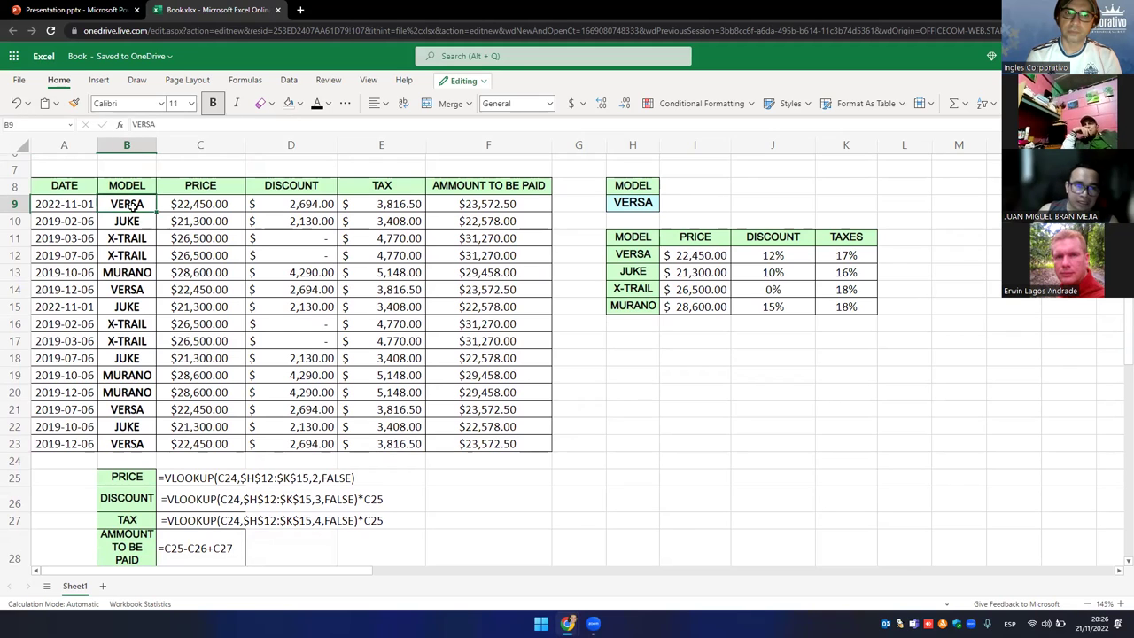
left_click(212, 203)
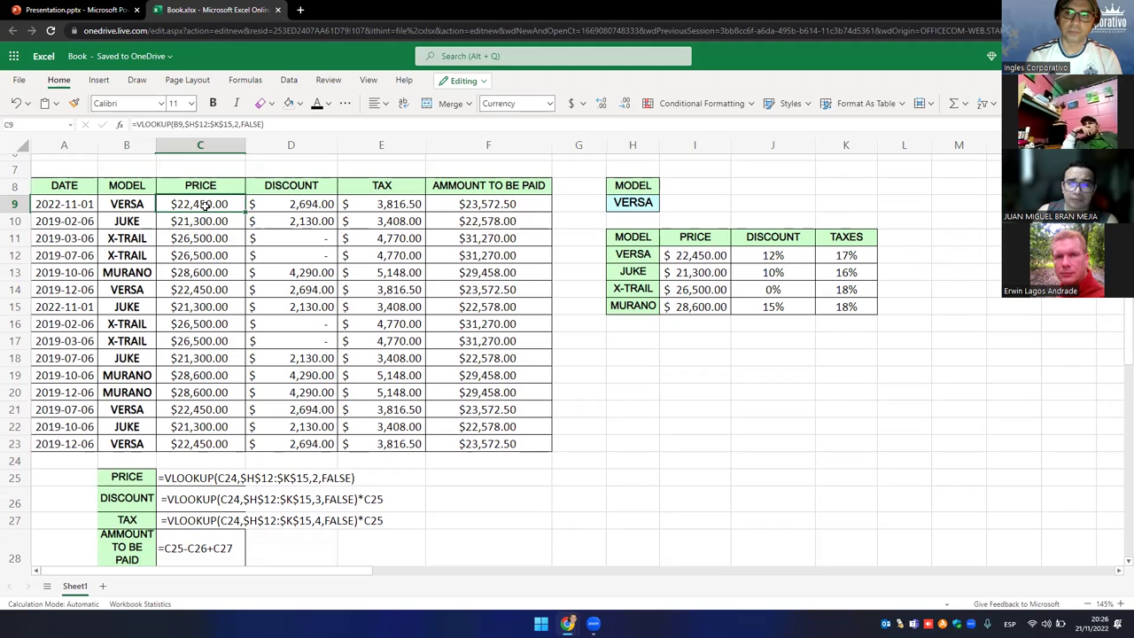
left_click(318, 205)
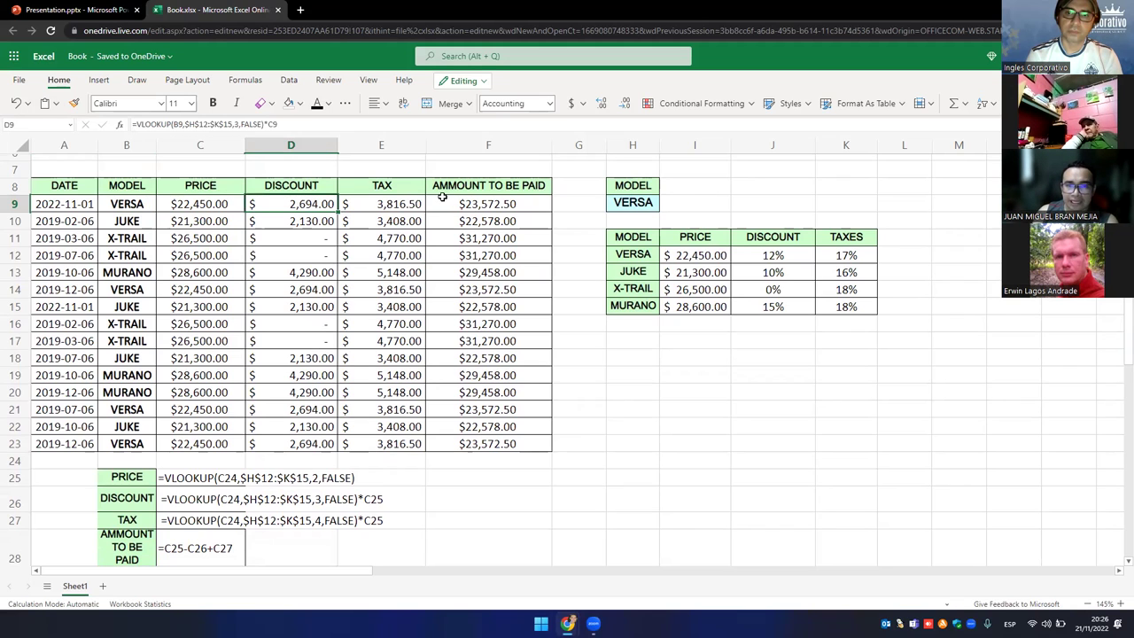
left_click(393, 201)
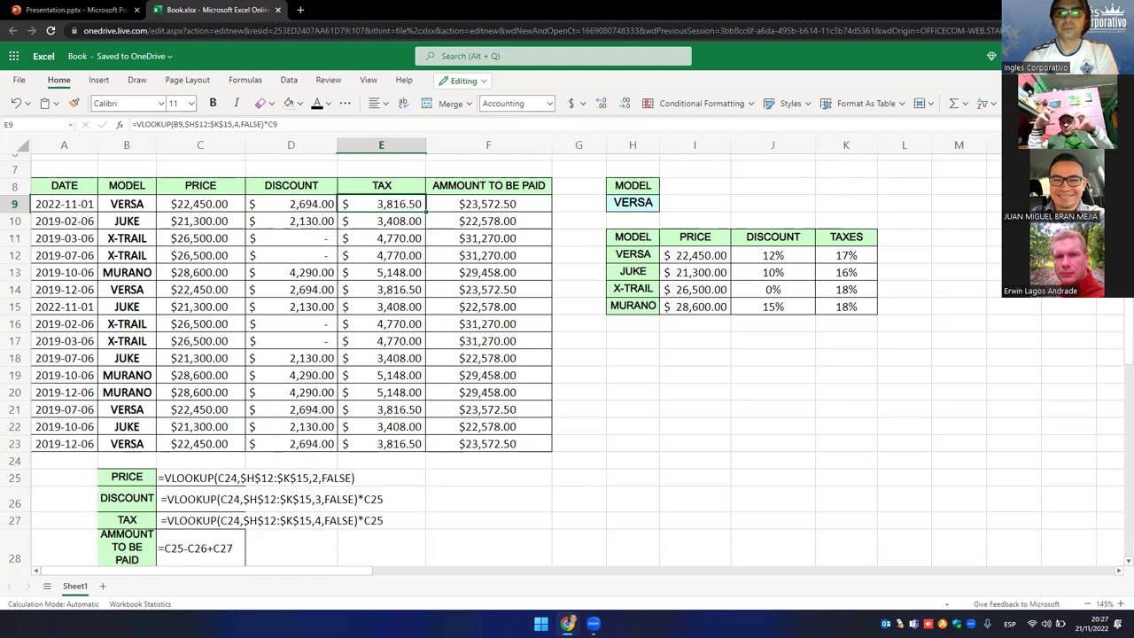
- Examine the absolute table reference $H$12:$K$15 inside the price formula in C9 at a larger zoom
left_click(216, 206)
double_click(215, 206)
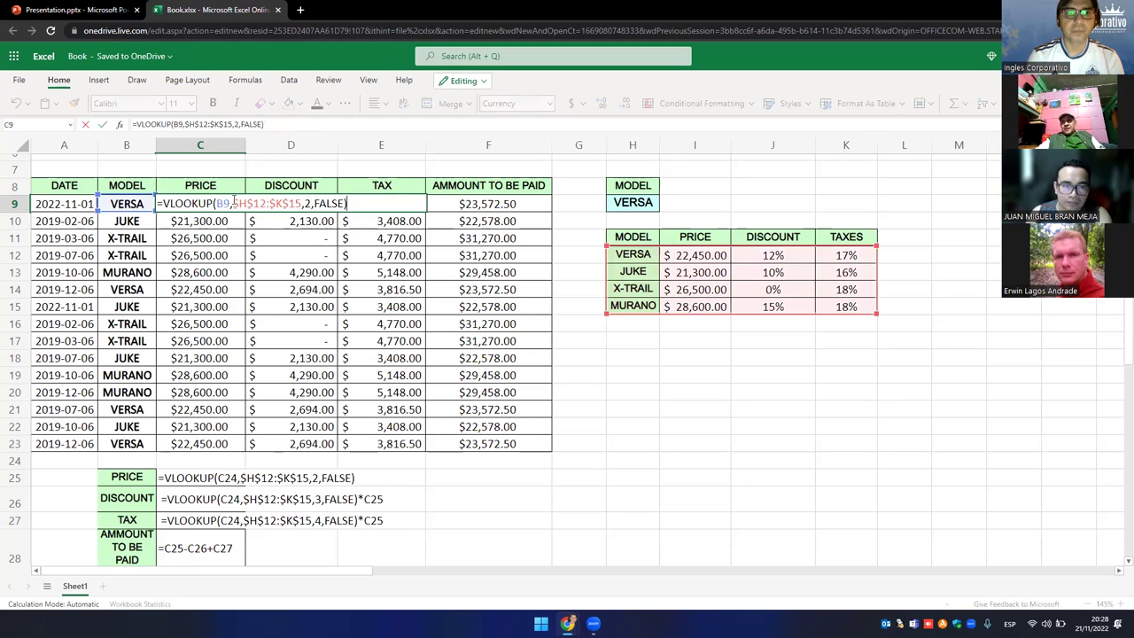
left_click(232, 203)
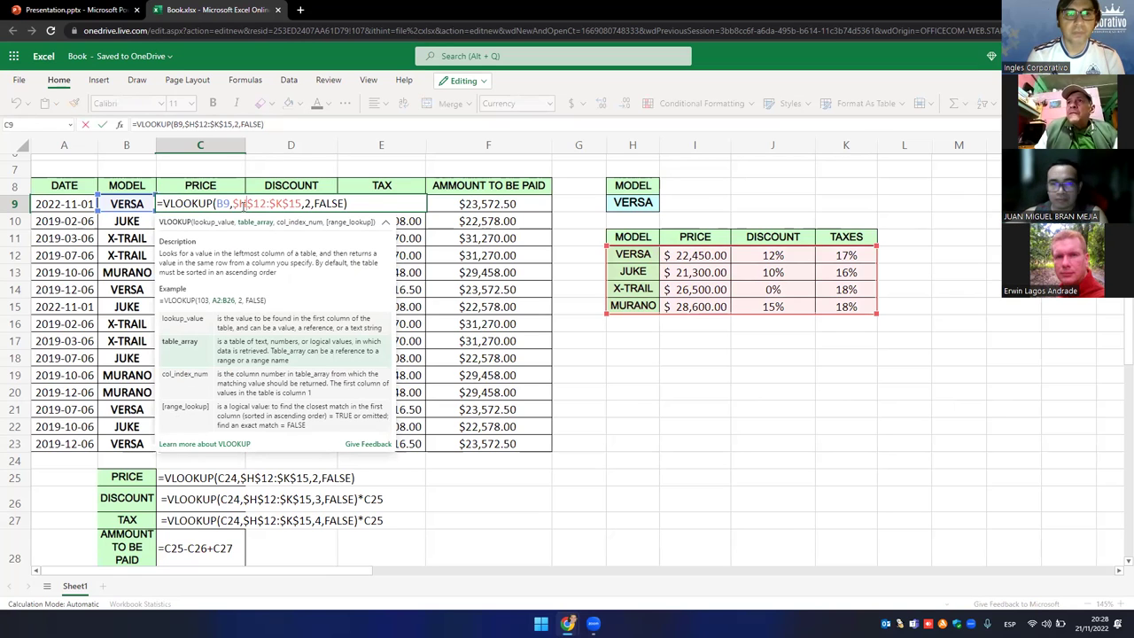
left_click_drag(239, 203, 248, 204)
key("Escape")
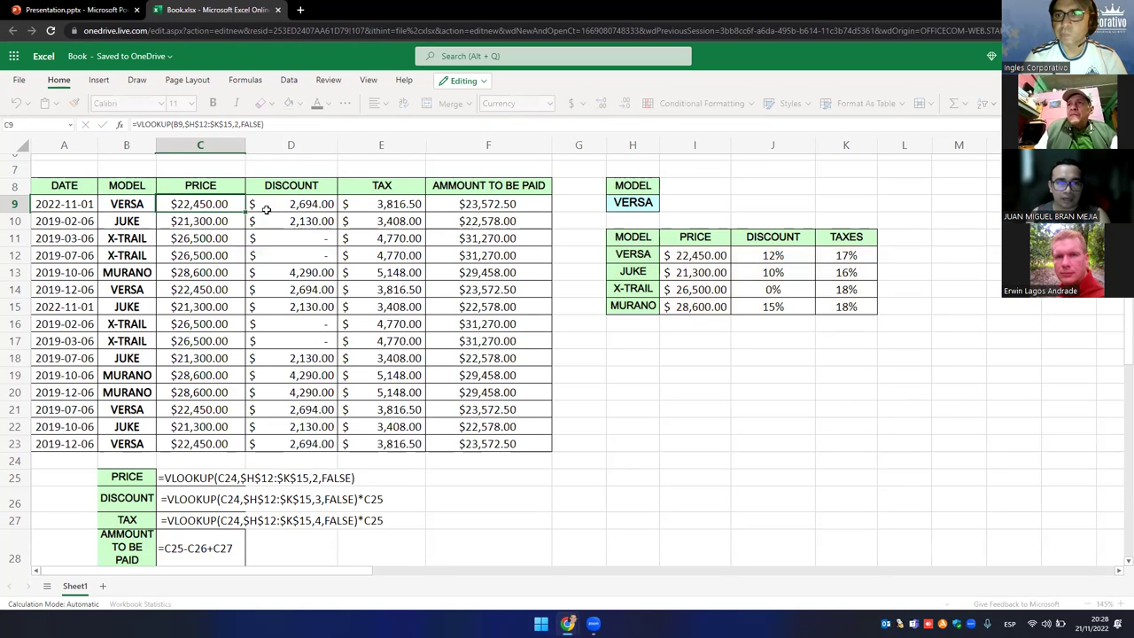
scroll(256, 240, "up", 1, "ctrl")
scroll(256, 240, "up", 2, "ctrl")
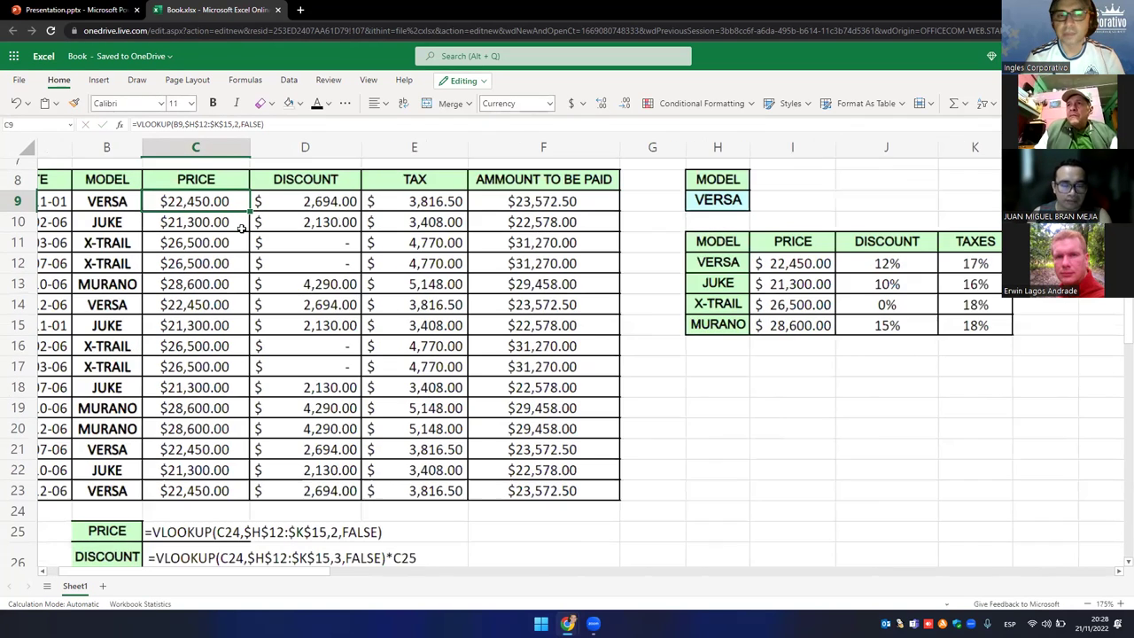
key("F2")
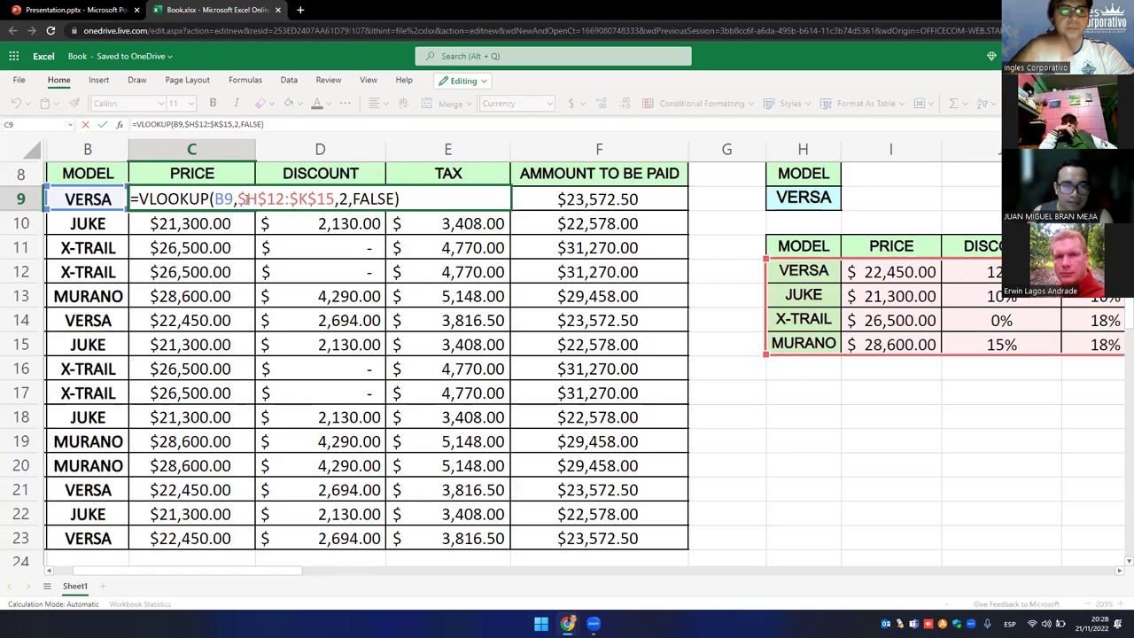
left_click_drag(238, 198, 257, 199)
left_click(275, 199)
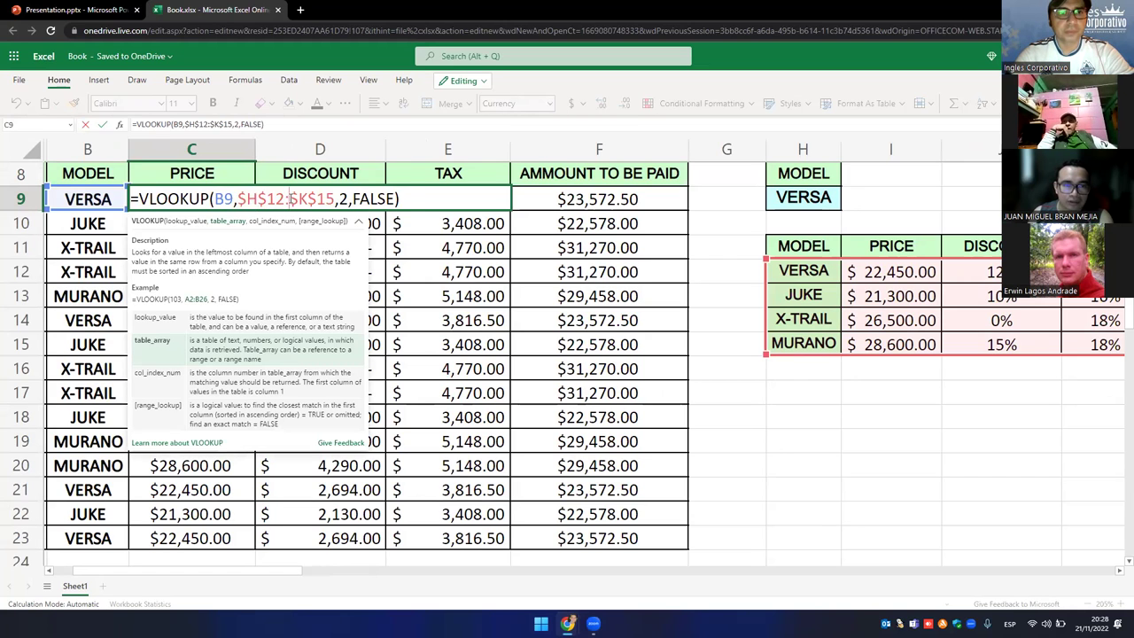
key("Escape")
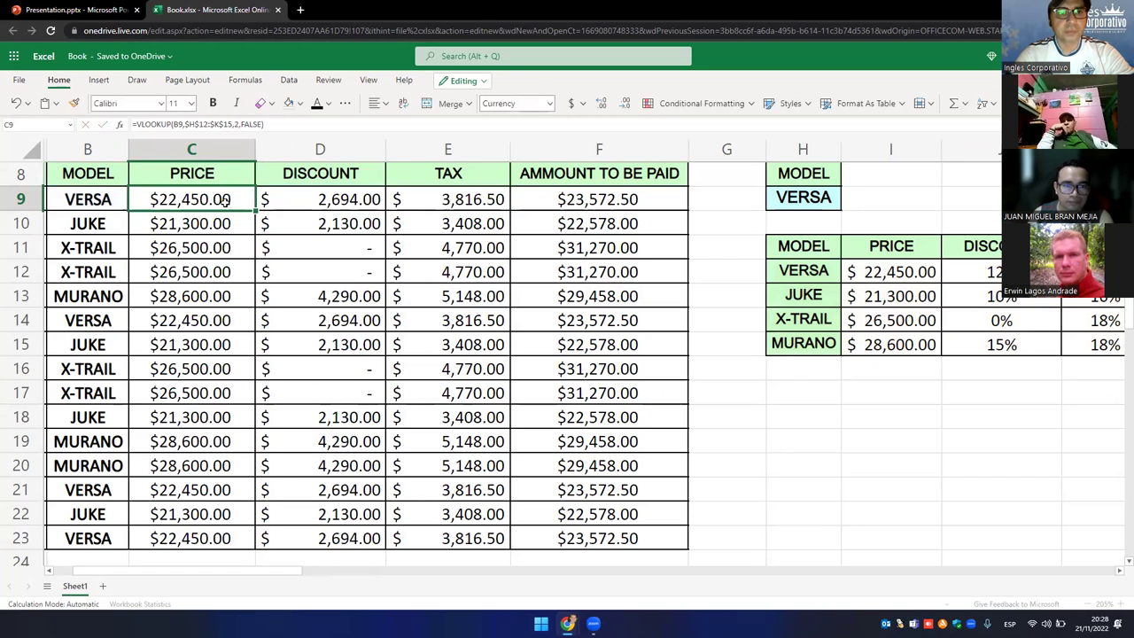
- Cycle the $H$12 reference in the C9 price formula through its absolute, mixed and relative forms
key("F2")
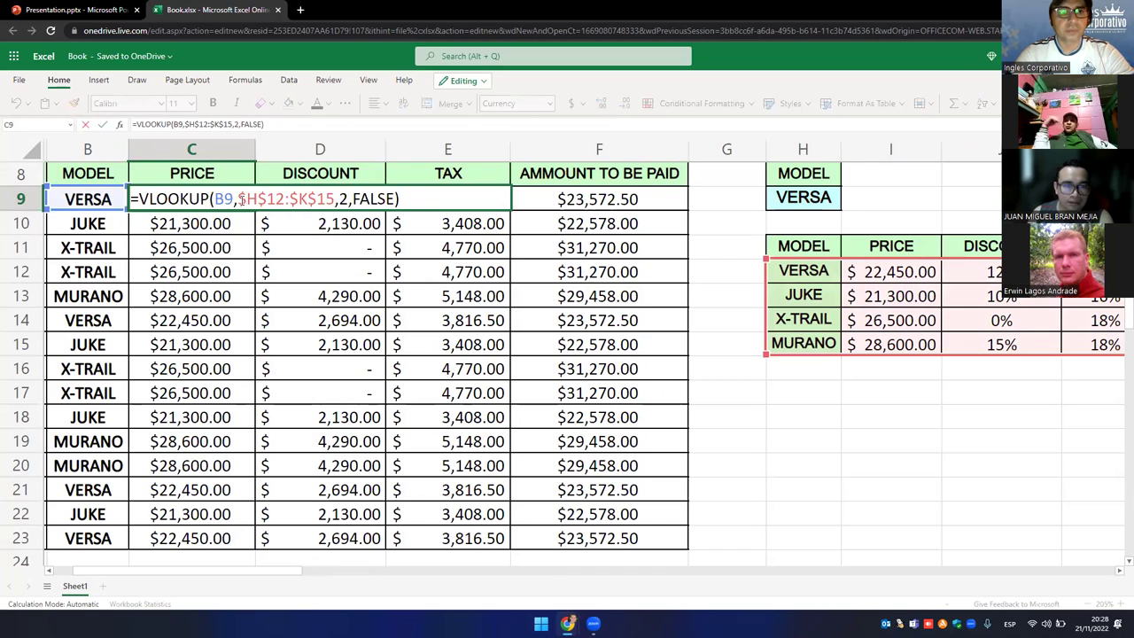
left_click(257, 199)
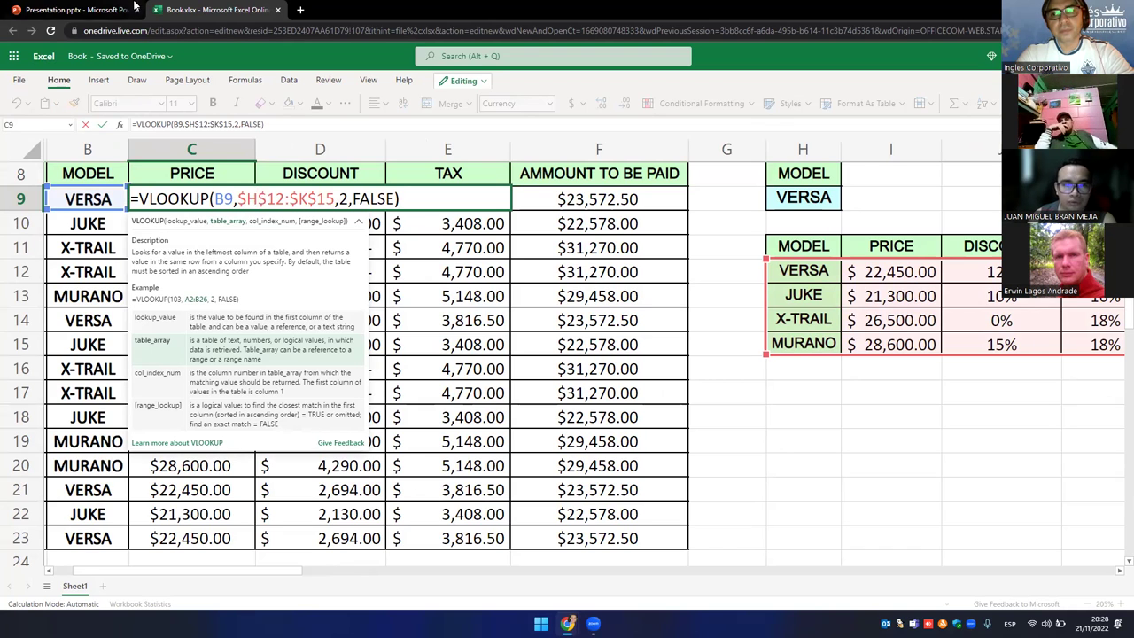
left_click_drag(239, 198, 284, 198)
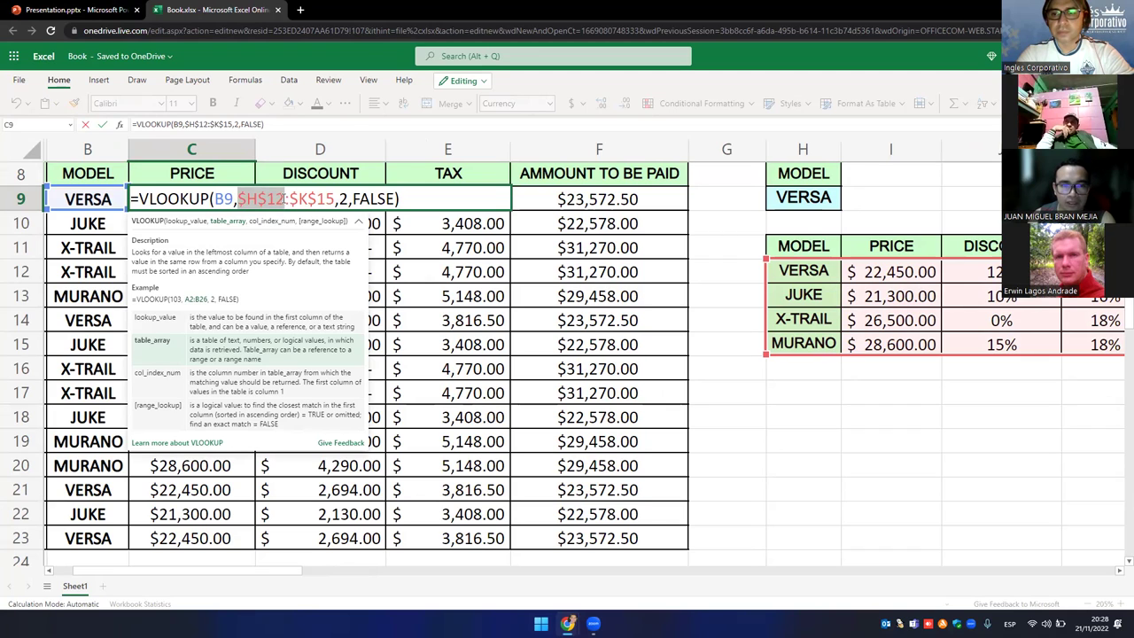
key("F4")
key("F4")
key("F4")
key("F4")
key("F4")
key("F4")
key("F4")
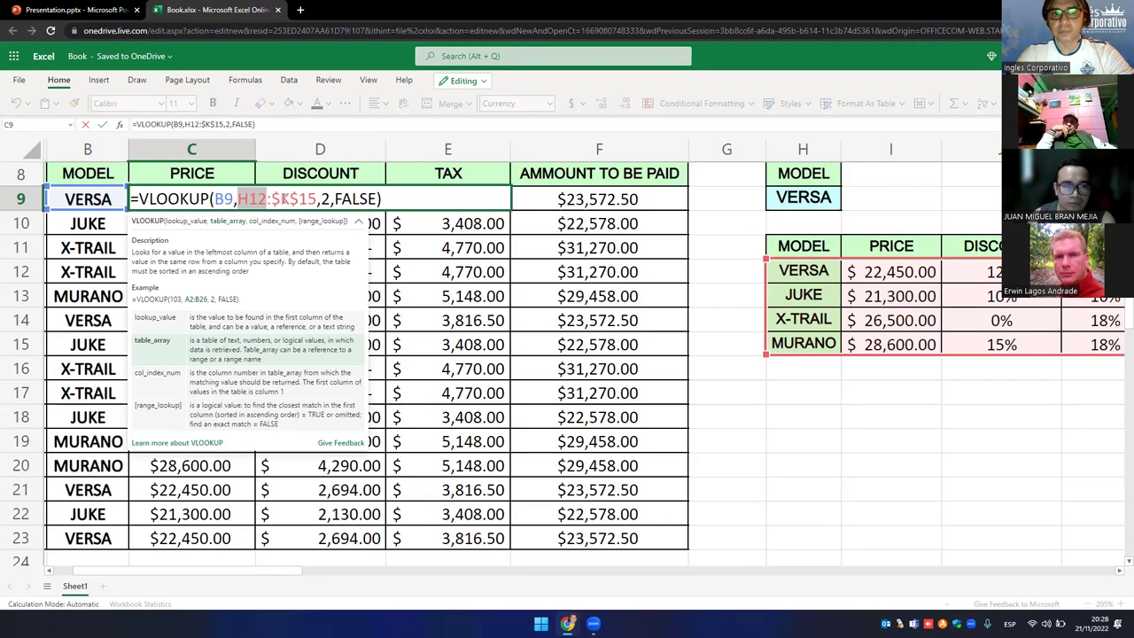
key("F4")
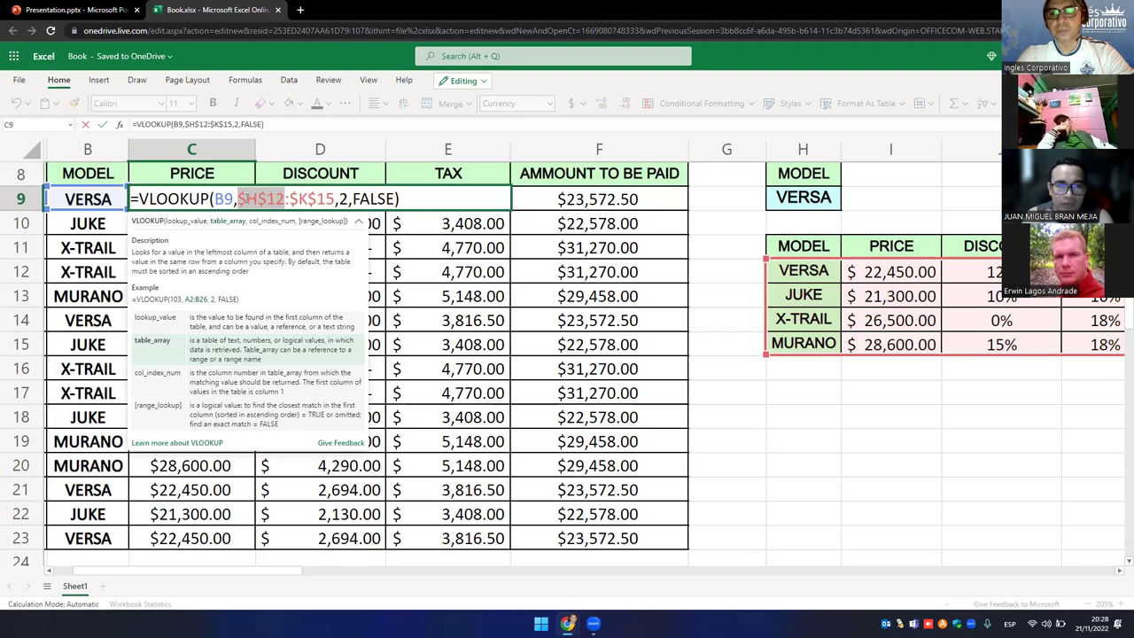
- Switch the table's starting reference in C9 to mixed H$12, relative H12 and back to absolute $H$12
key("BackSpace")
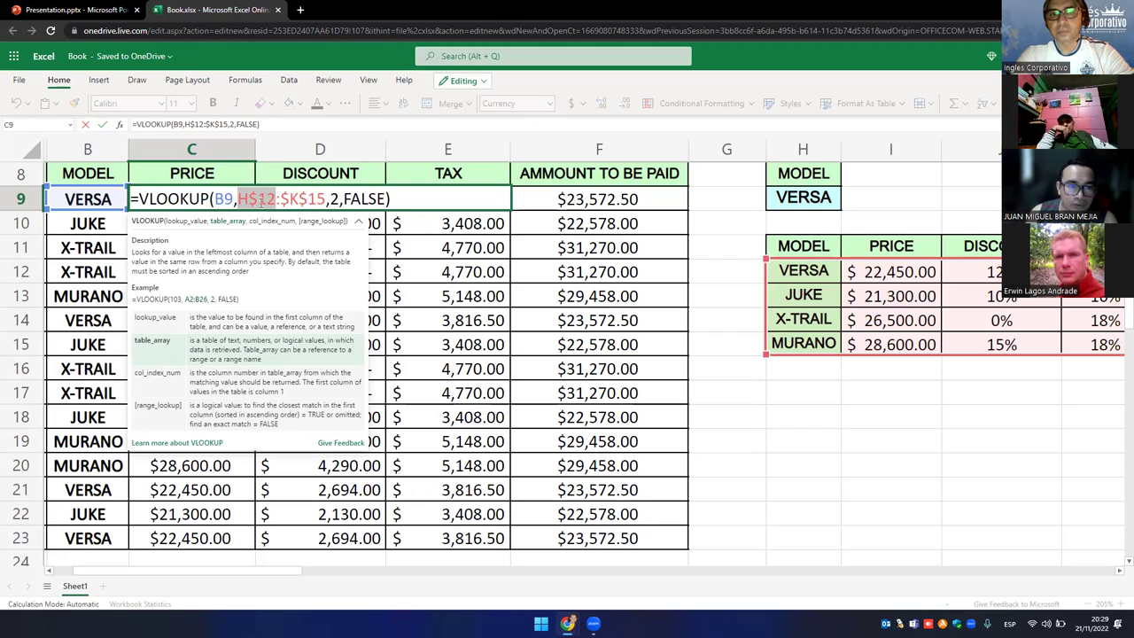
left_click(249, 199)
key("F4")
left_click_drag(239, 199, 266, 199)
type("H")
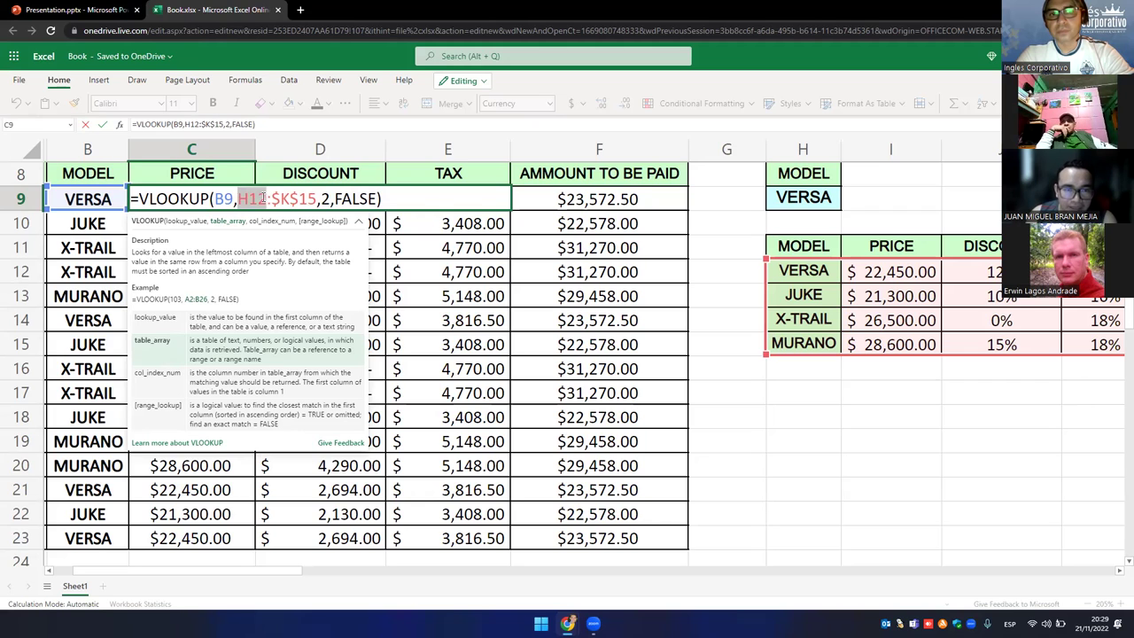
left_click(257, 199)
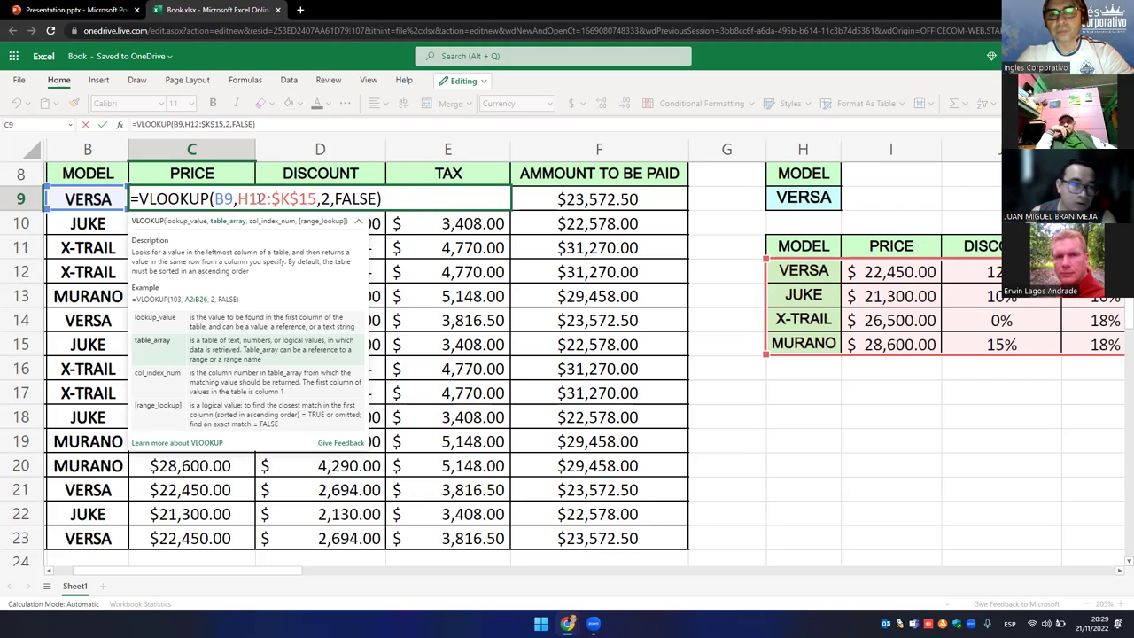
key("F4")
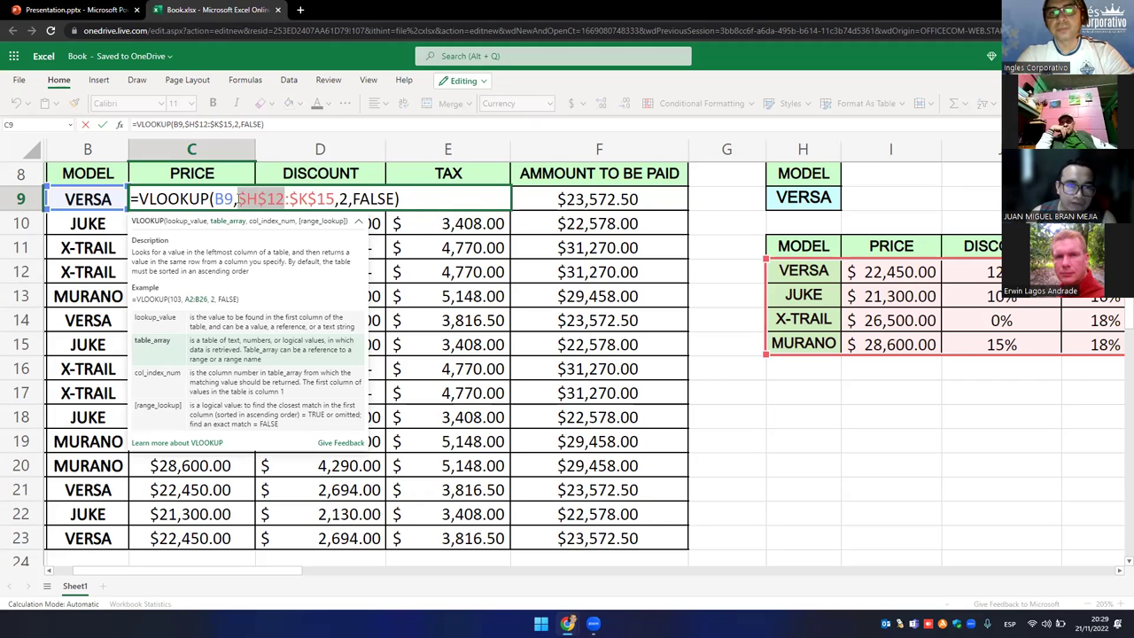
left_click_drag(237, 199, 285, 198)
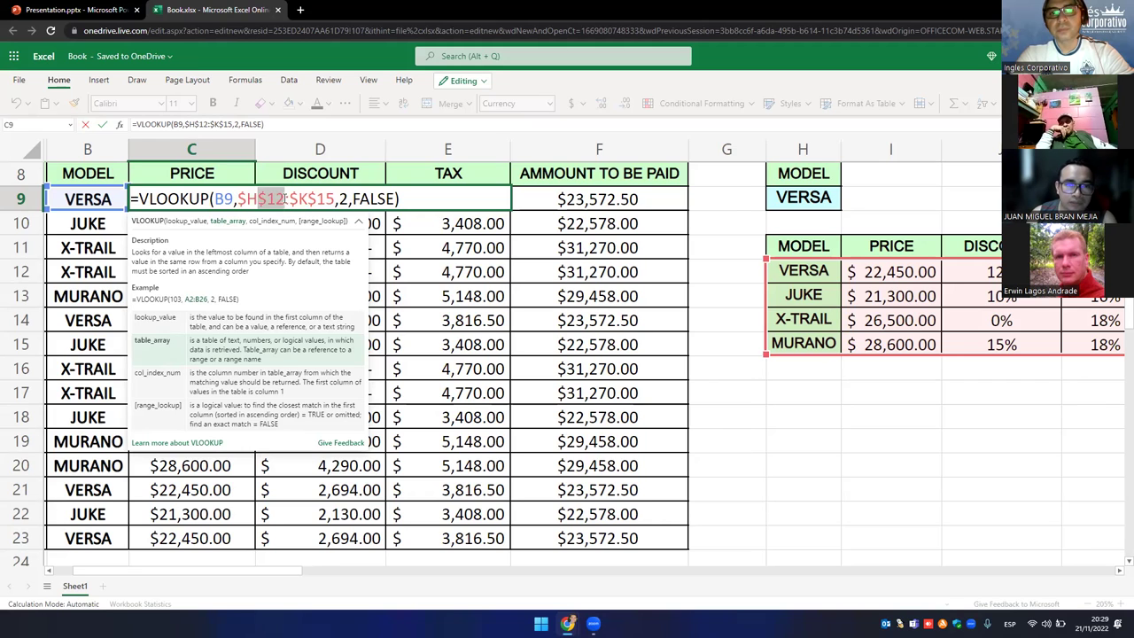
- Enter the note f4 in cell G17 beside the sales table
left_click(746, 395)
type("f4")
key("Return")
left_click(739, 393)
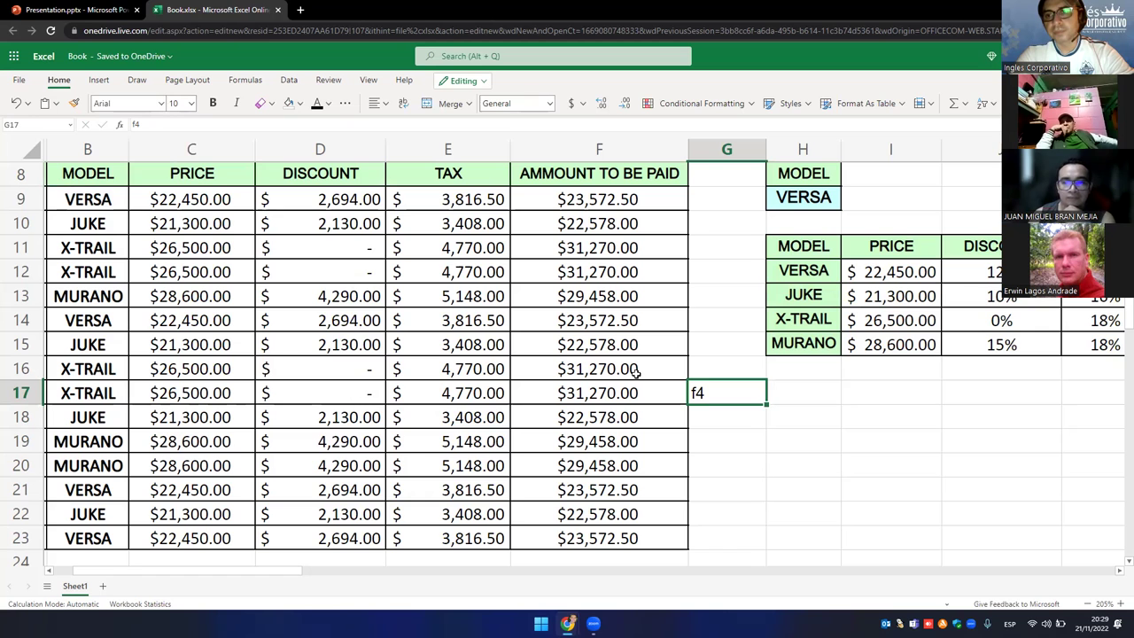
scroll(363, 348, "up", 1)
scroll(363, 348, "down", 1)
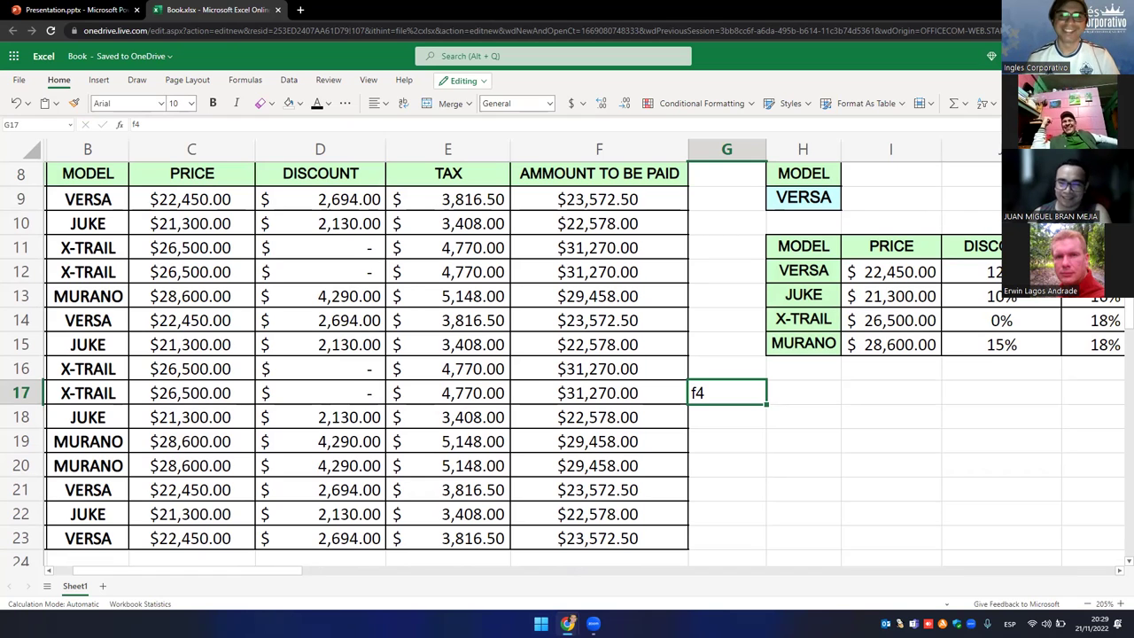
left_click(716, 367)
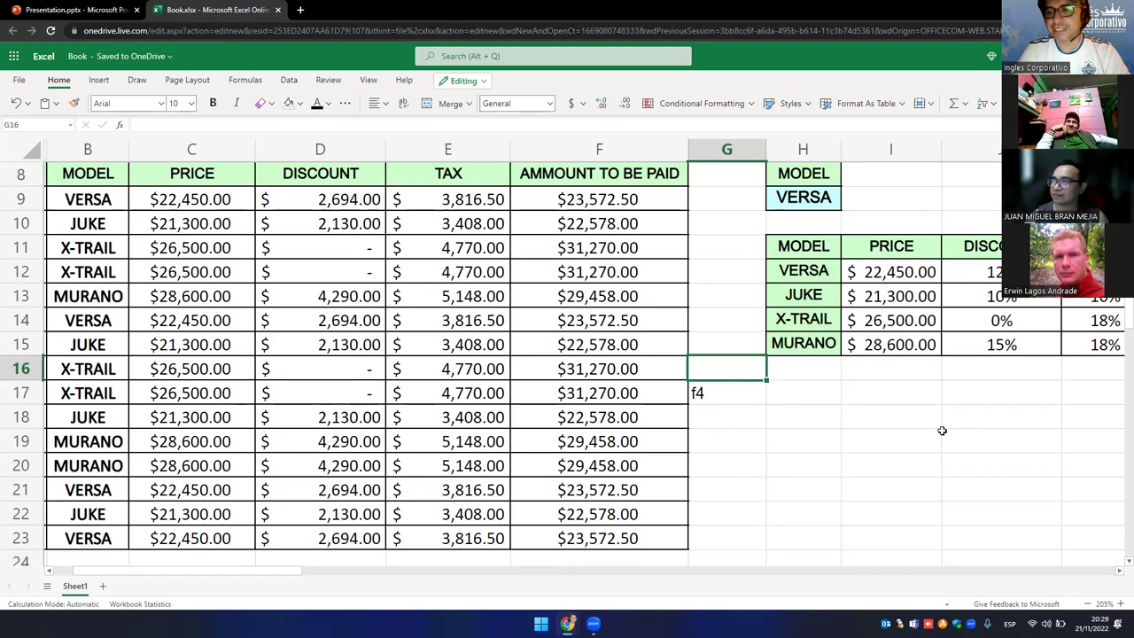
left_click(736, 399)
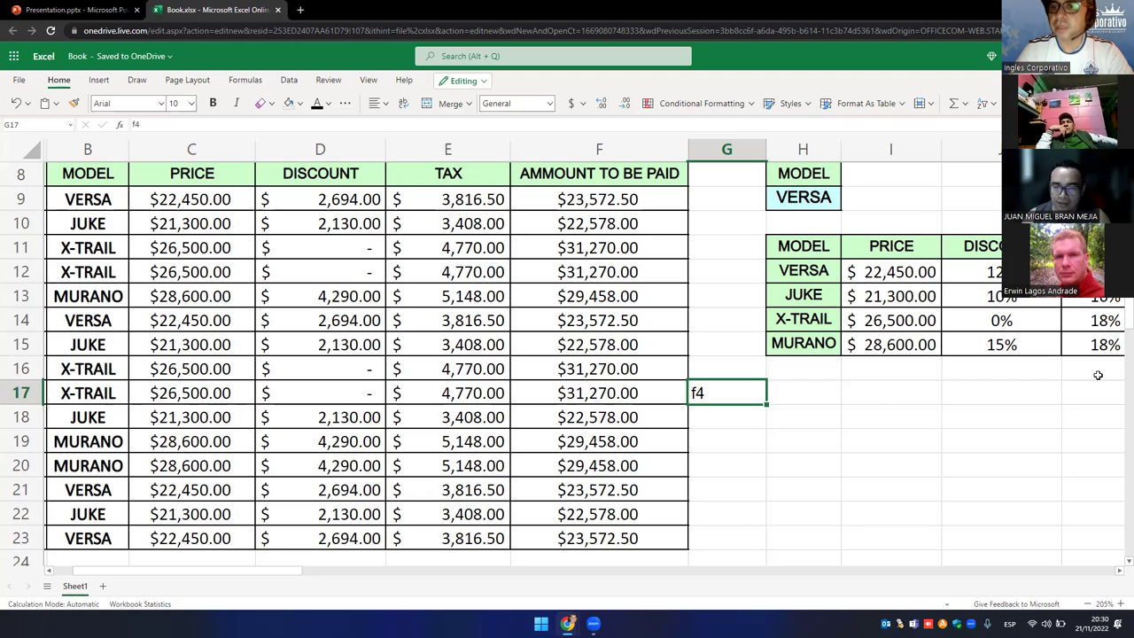
left_click(877, 390)
type("=xlo")
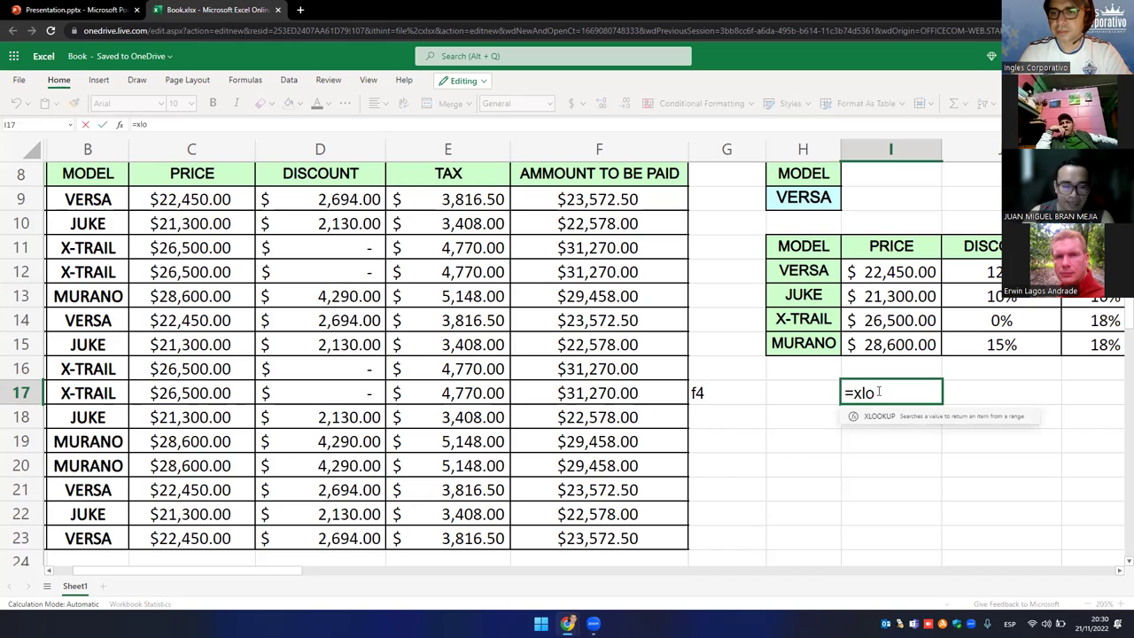
key("Escape")
key("Escape")
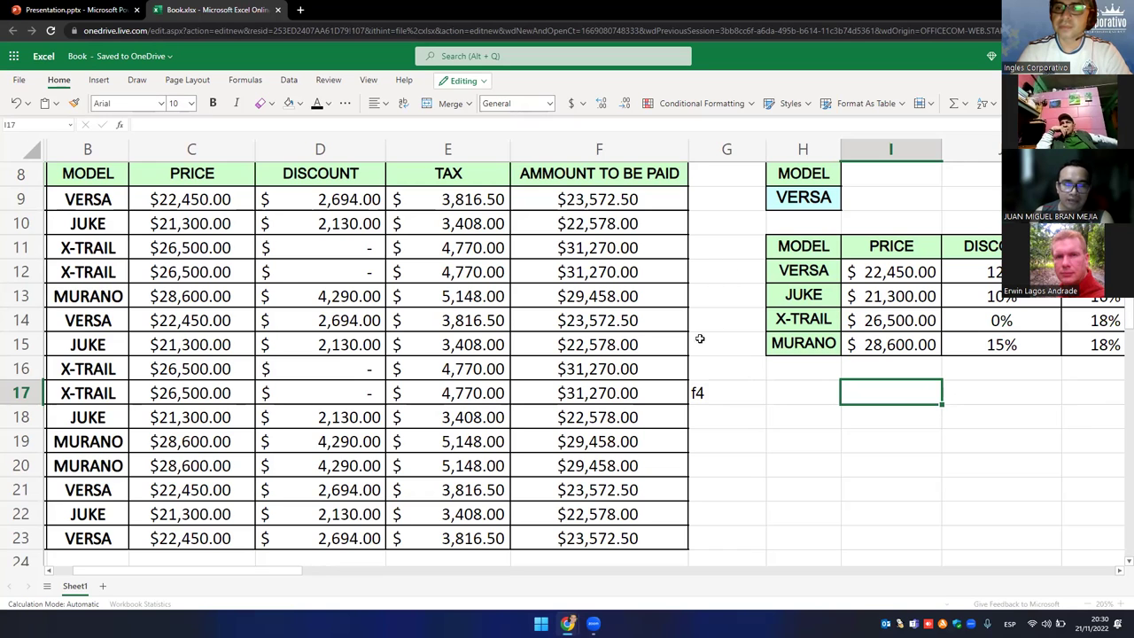
- Trace the lookup from the model in B9 to the models in H12:H15 and VERSA's price, discount and taxes
scroll(698, 334, "up", 1)
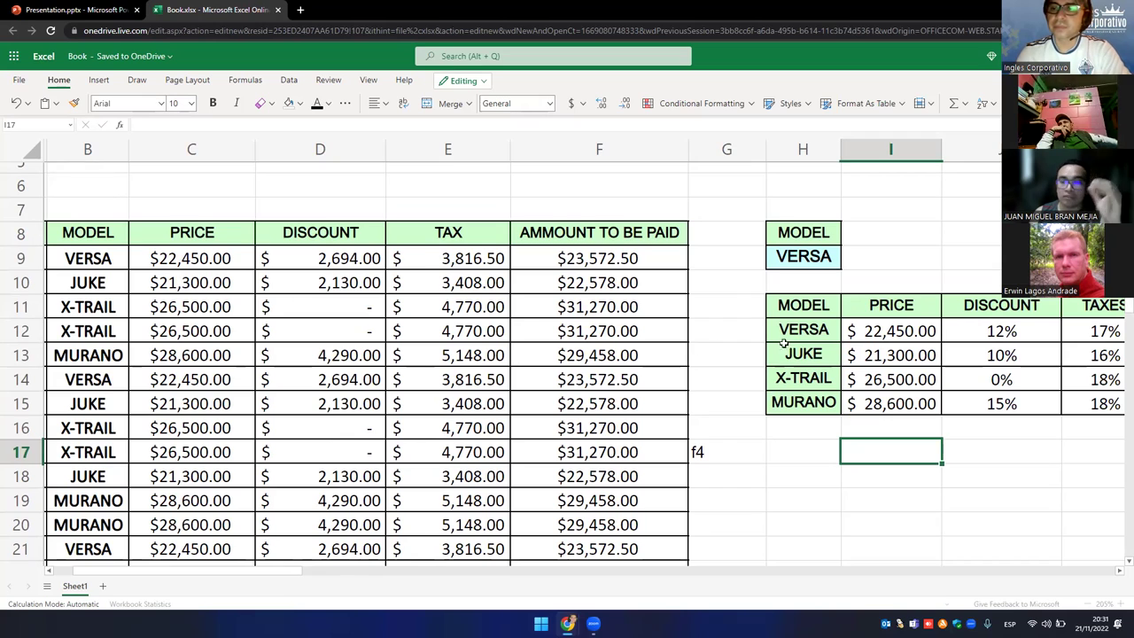
left_click(113, 263)
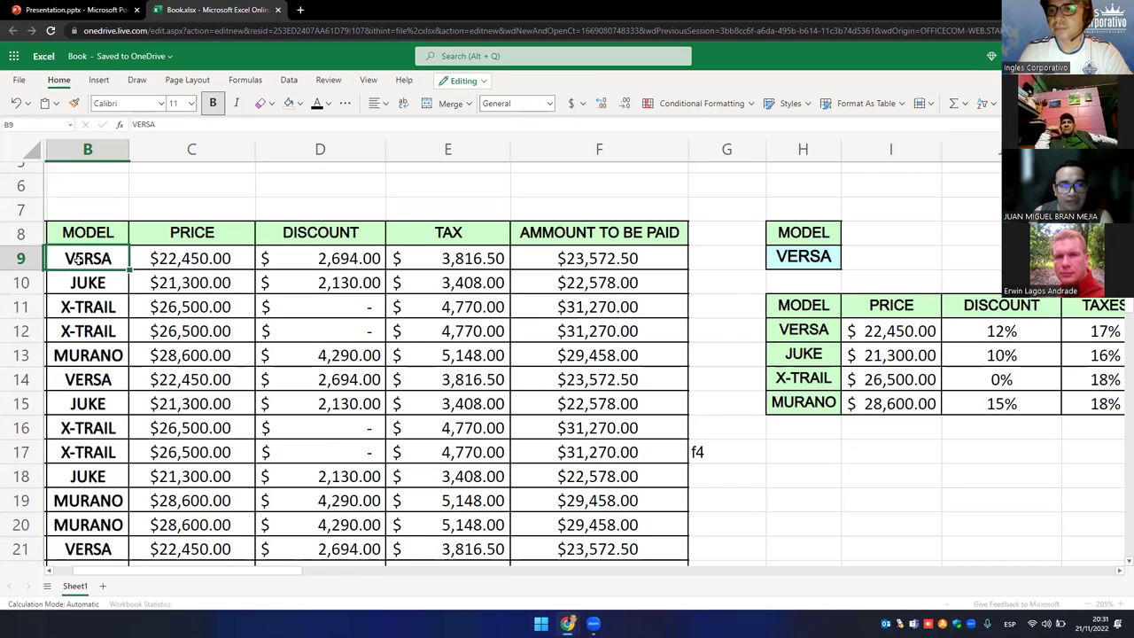
left_click_drag(833, 334, 826, 400)
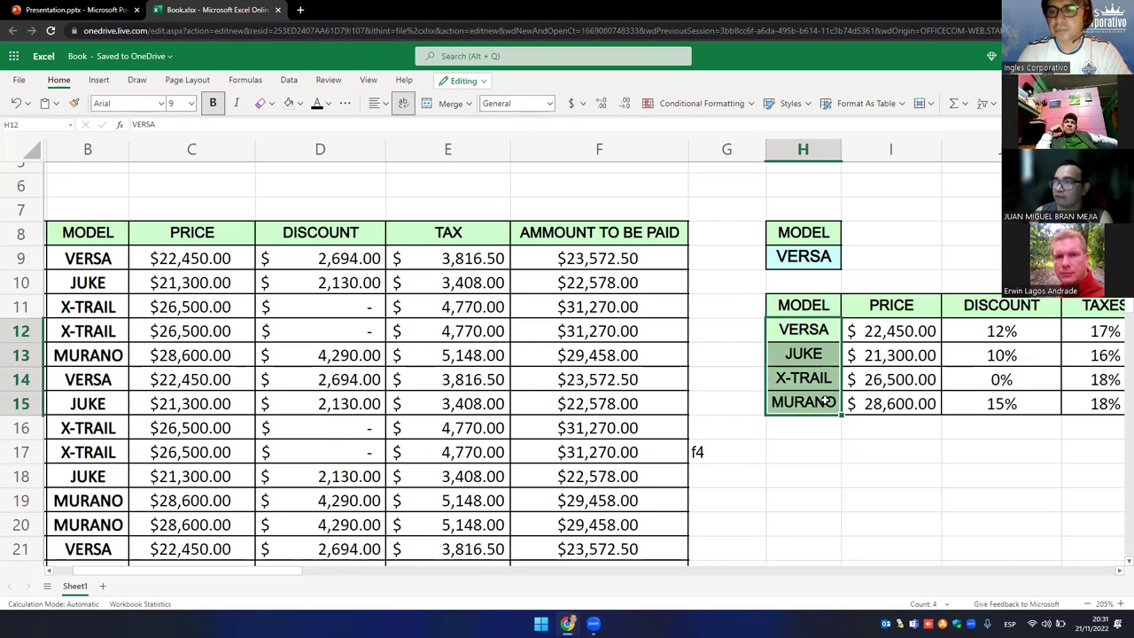
left_click(816, 455)
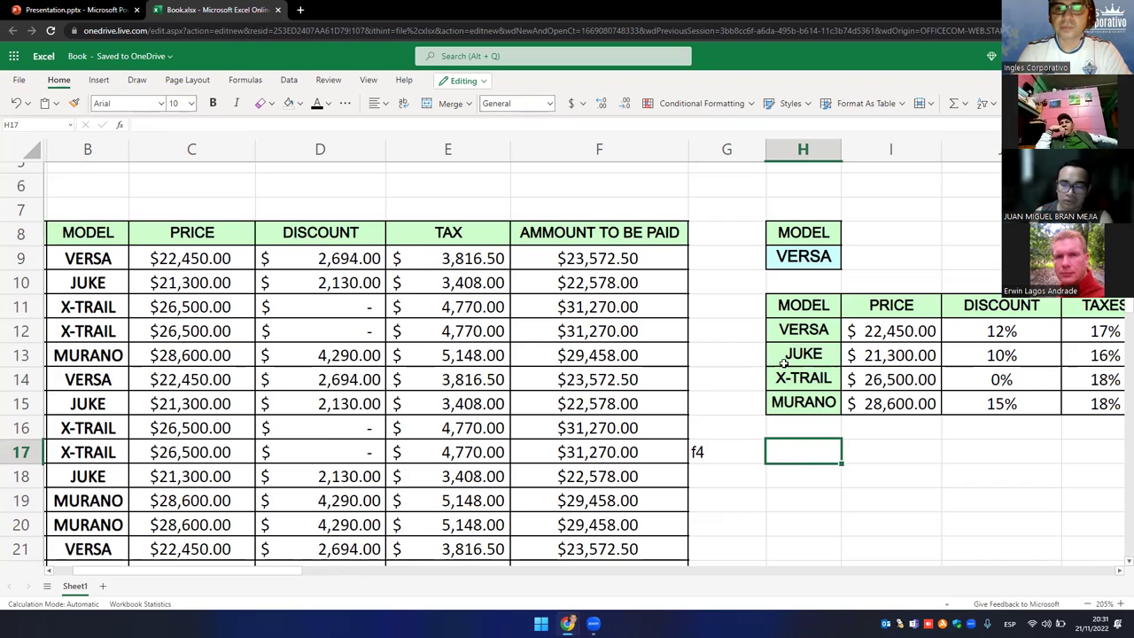
left_click(112, 262)
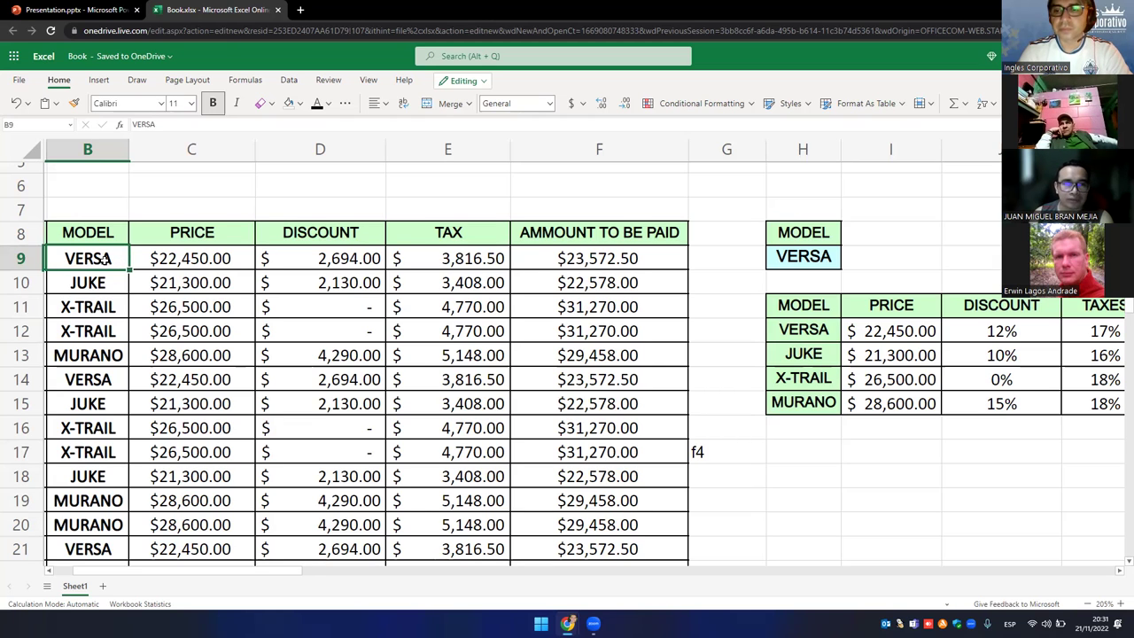
left_click(901, 330)
left_click(1007, 332)
left_click(1106, 331)
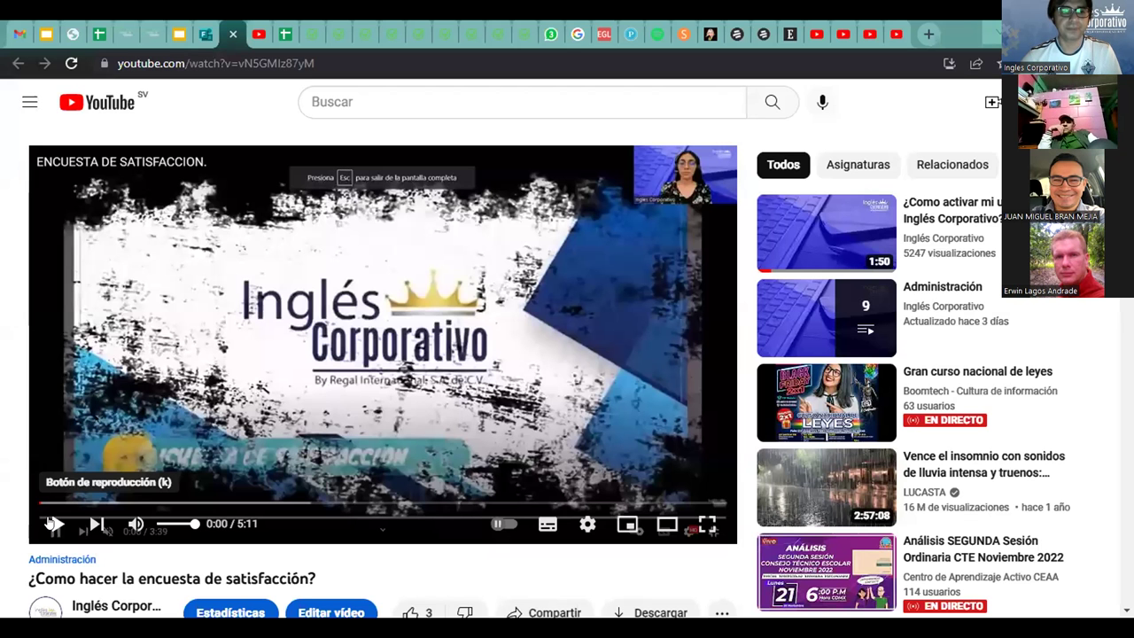
- Play the YouTube video about completing the satisfaction survey
left_click(51, 523)
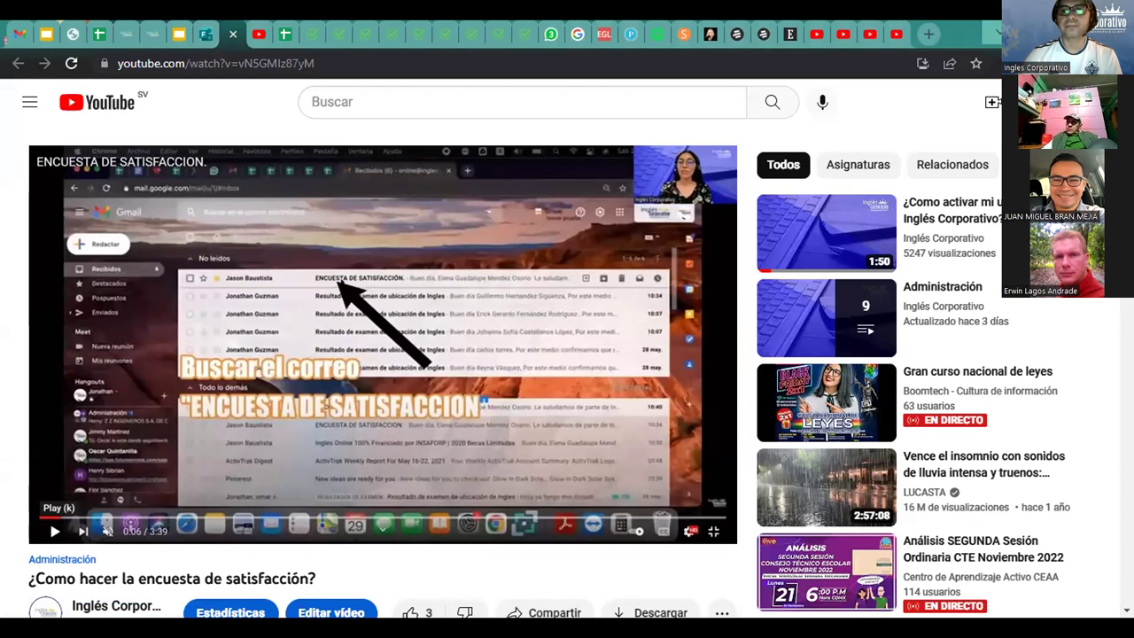
- Play the survey tutorial video, pausing at the email's course details and at the department of residence question
left_click(54, 531)
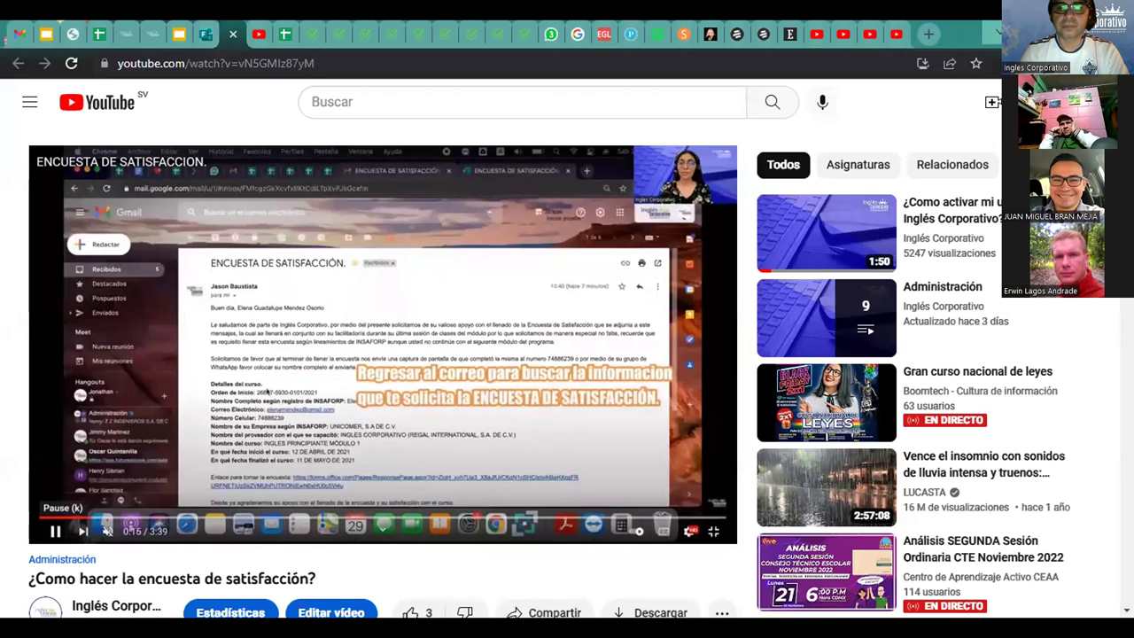
left_click(55, 531)
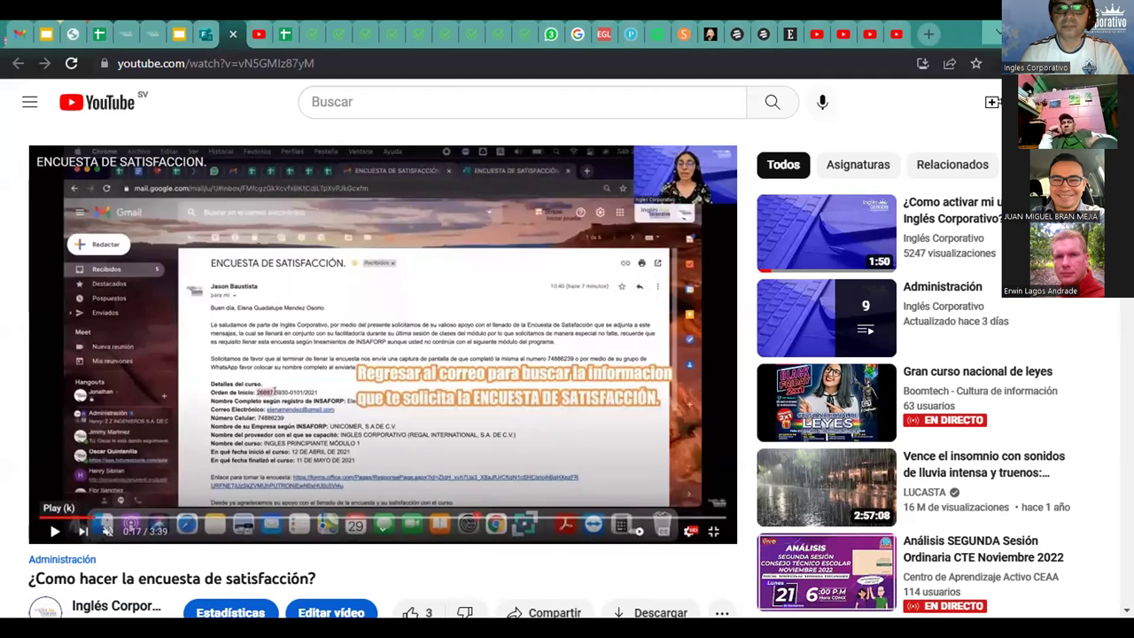
left_click(55, 531)
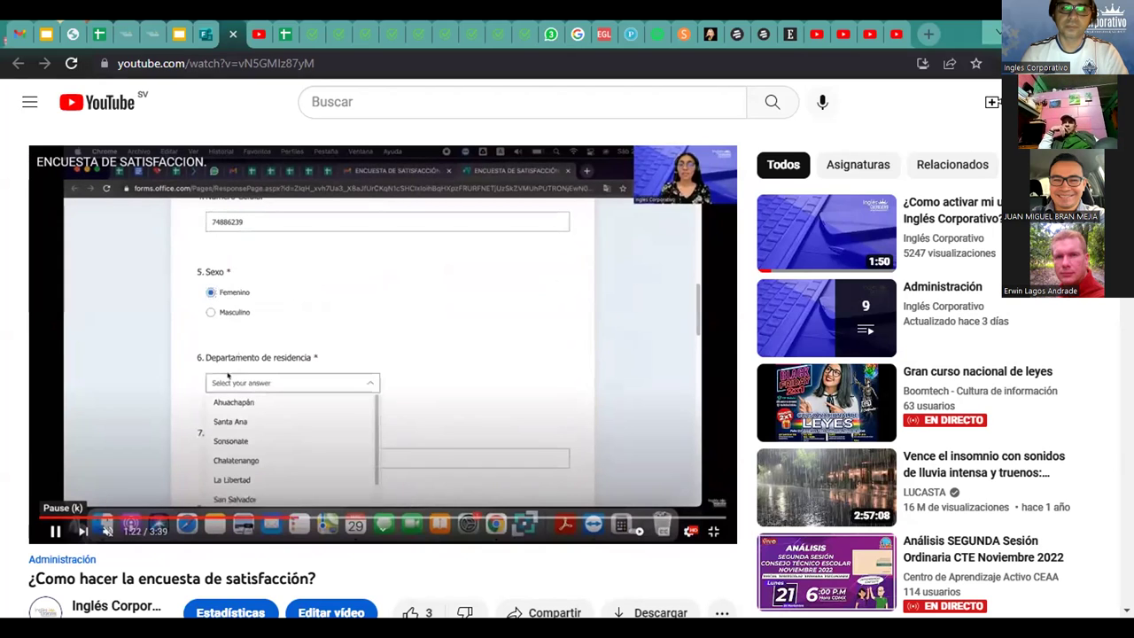
left_click(54, 530)
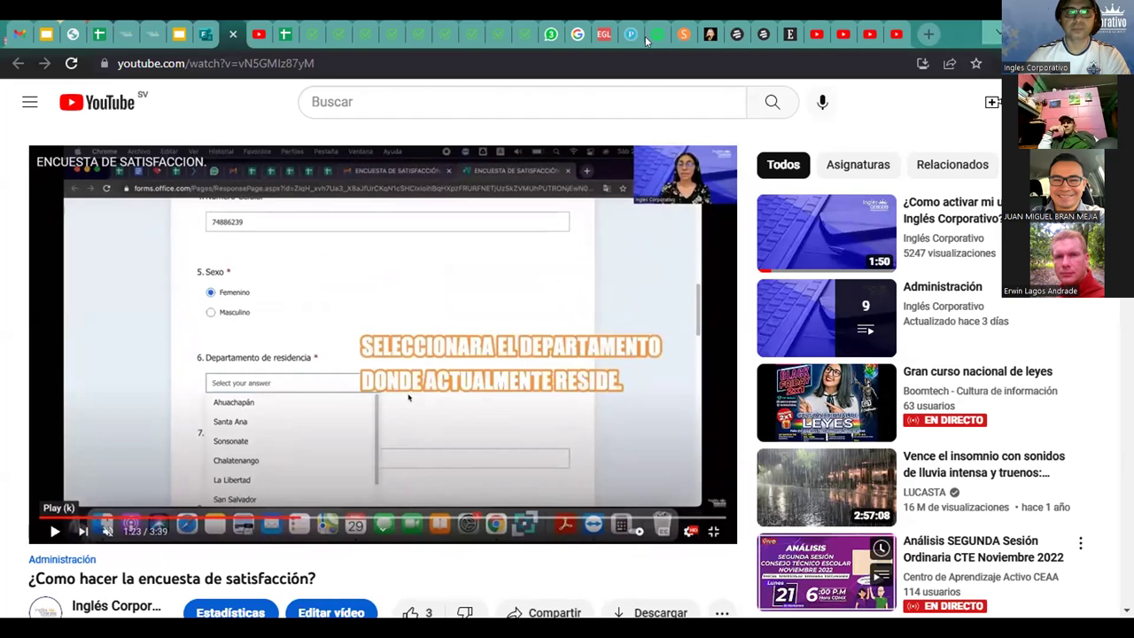
- Continue the tutorial video, pausing at the employer's registered name, the training provider list and the course name
key("k")
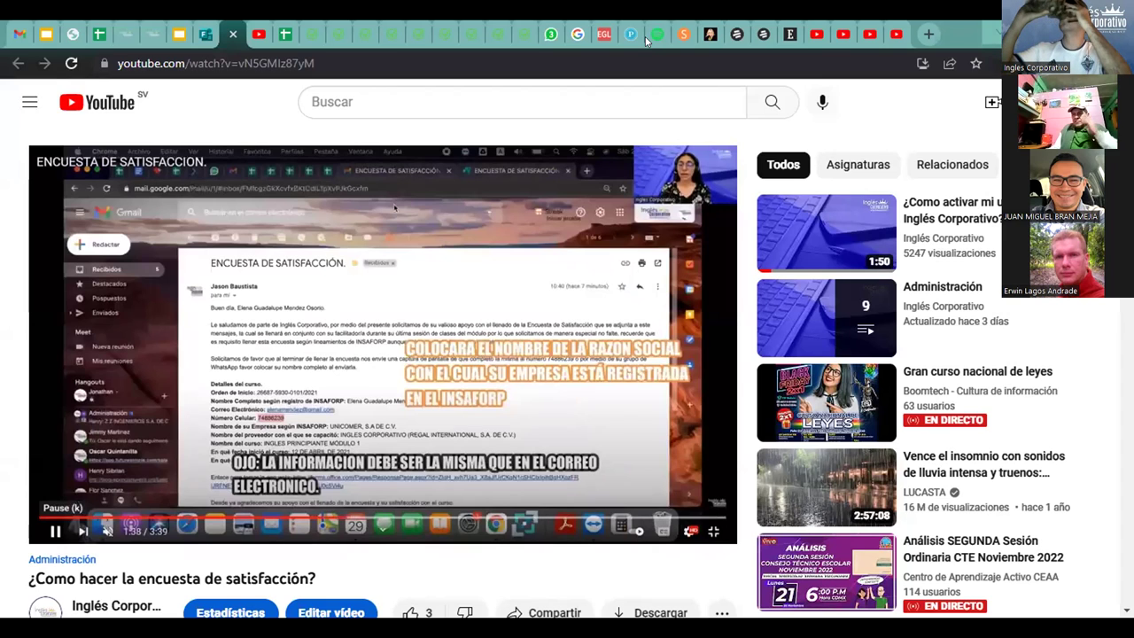
key("space")
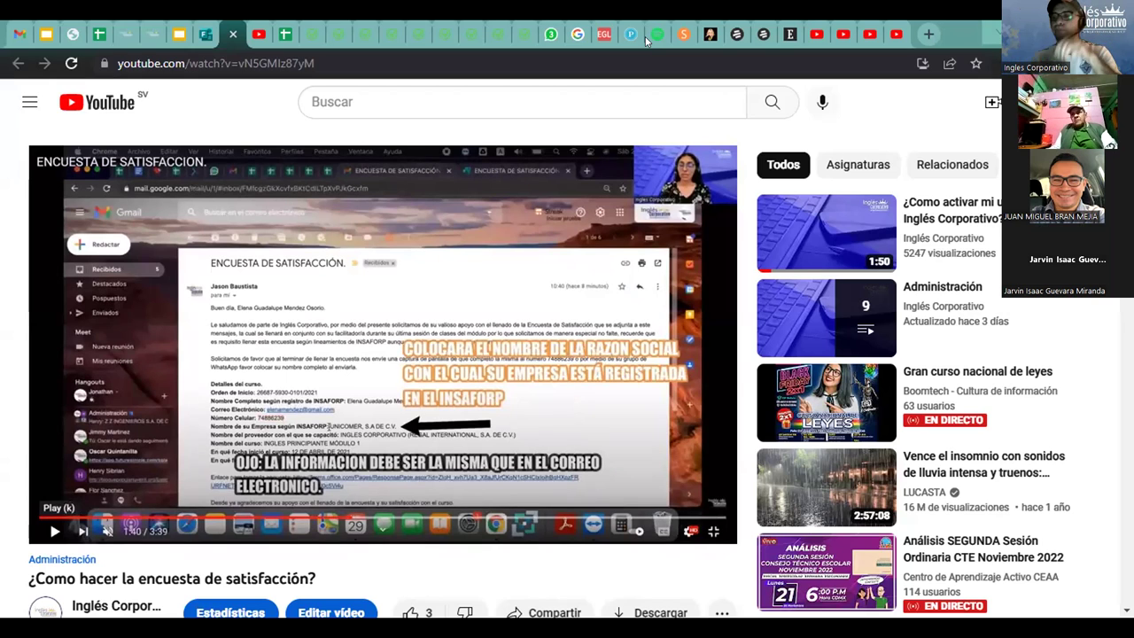
key("space")
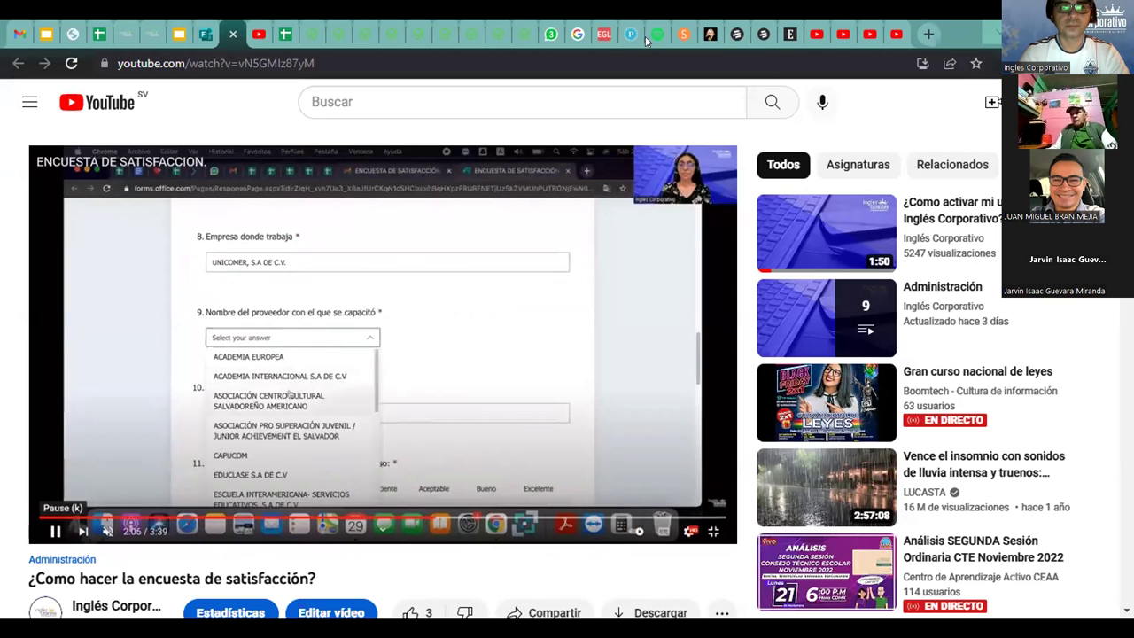
key("k")
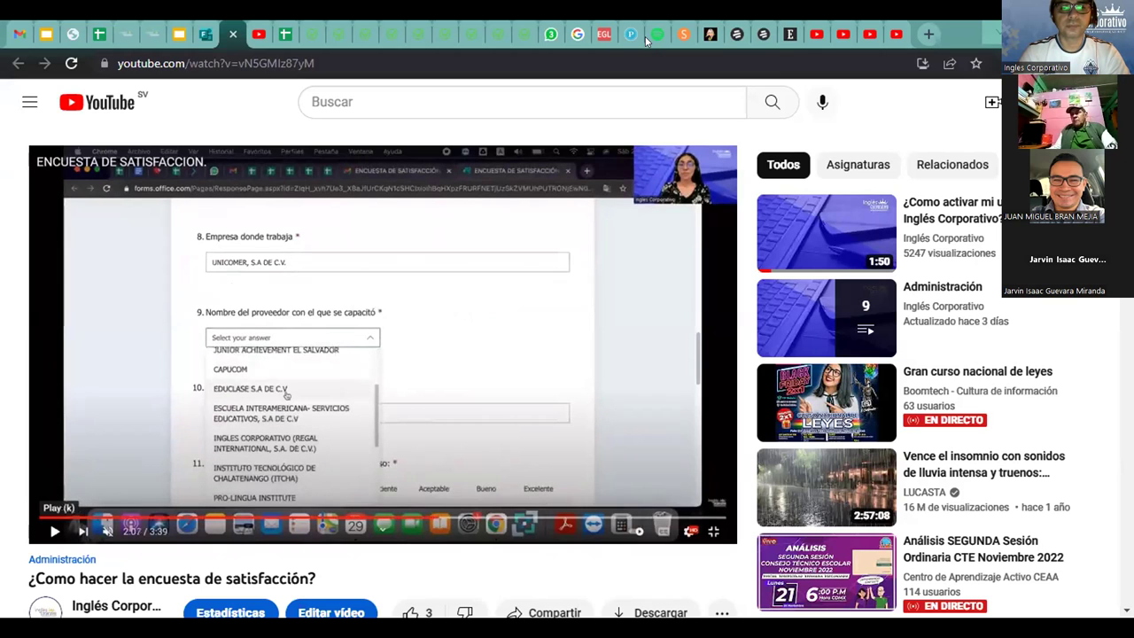
key("k")
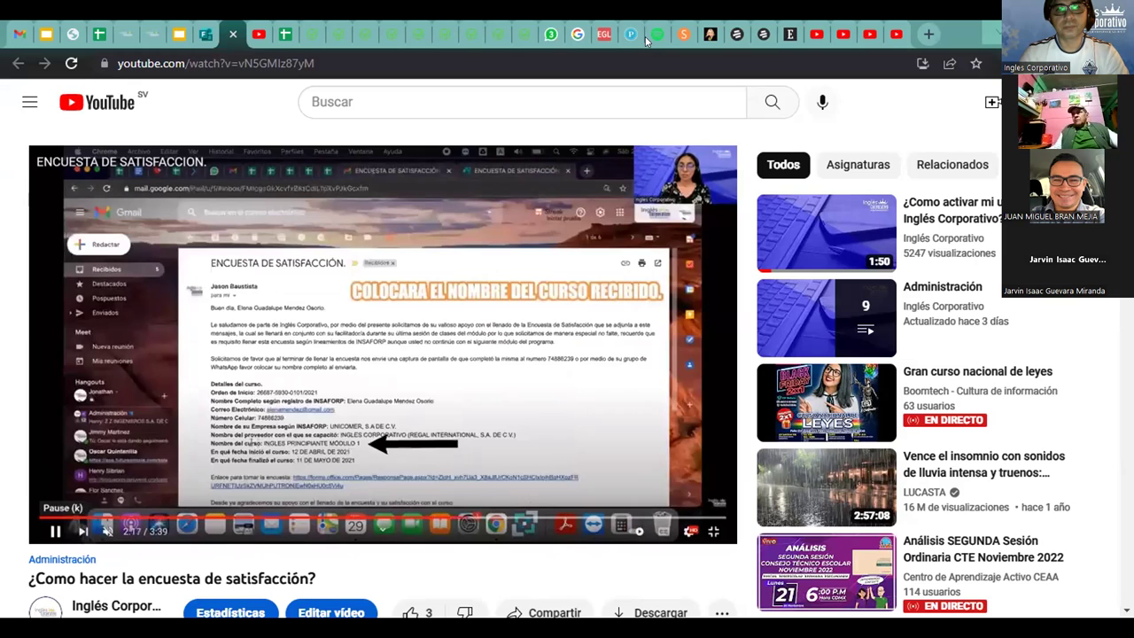
key("k")
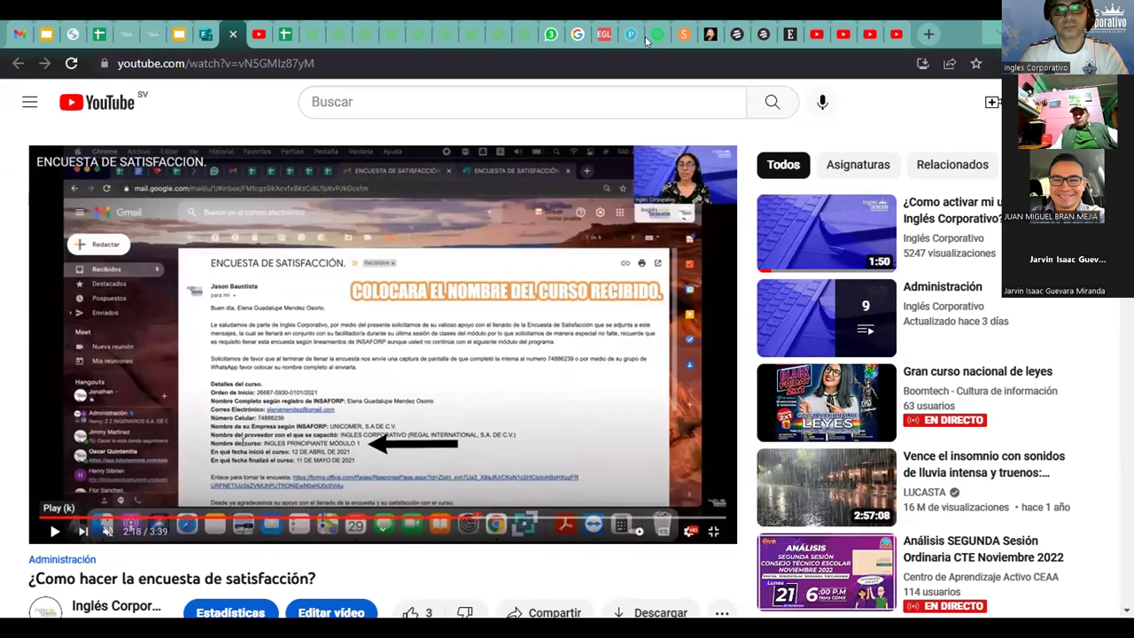
- Continue the tutorial video, pausing at the course ratings, the course end date and the satisfaction level question
key("k")
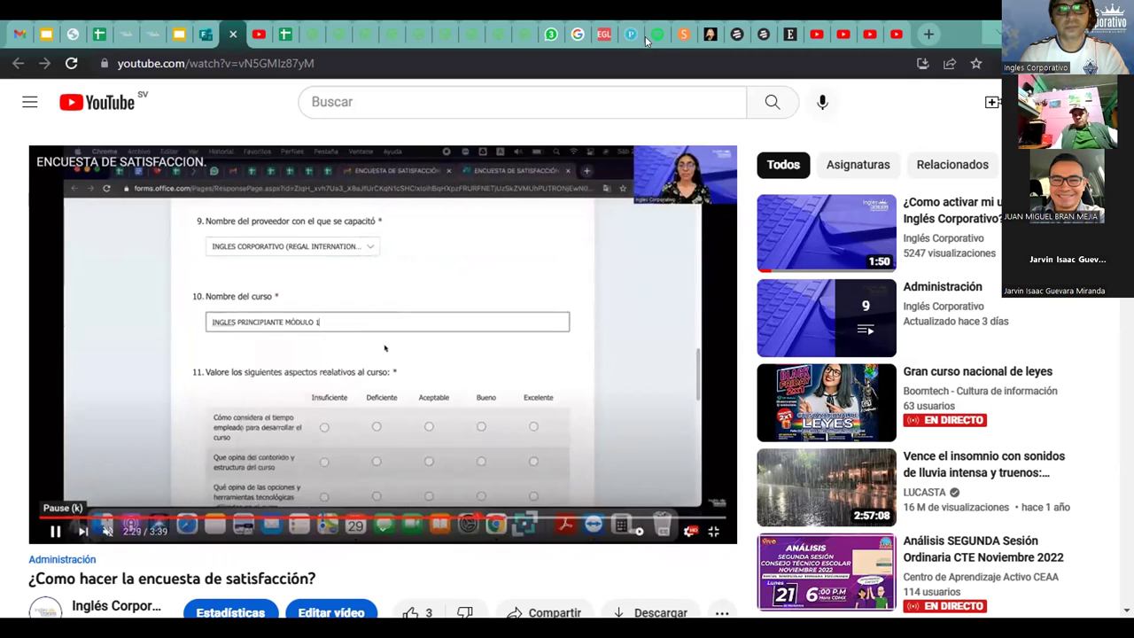
key("k")
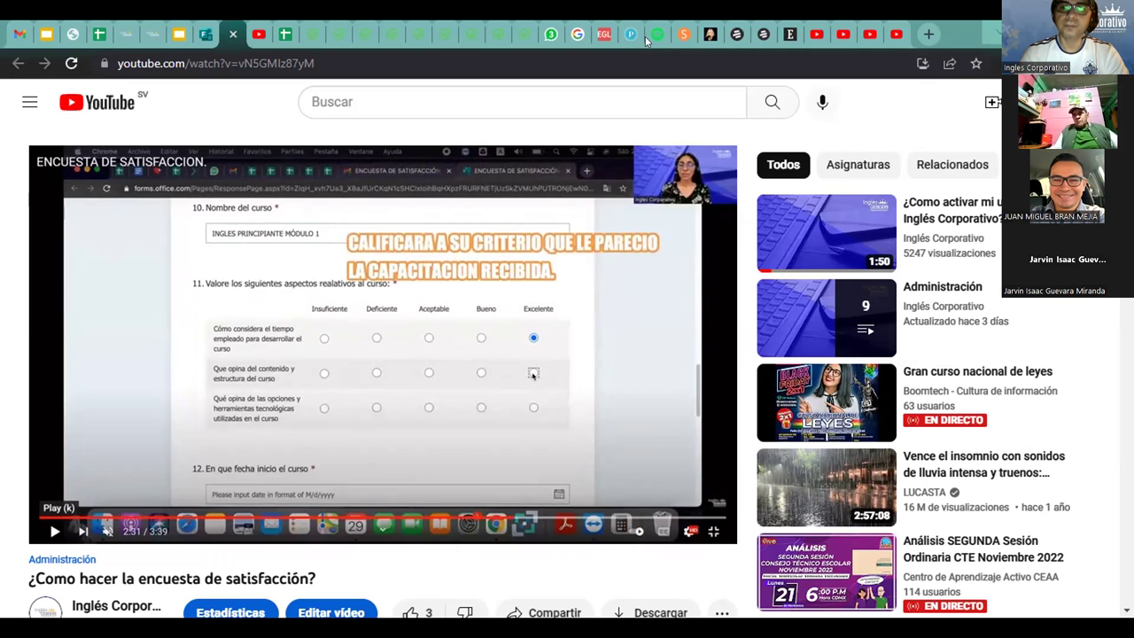
key("space")
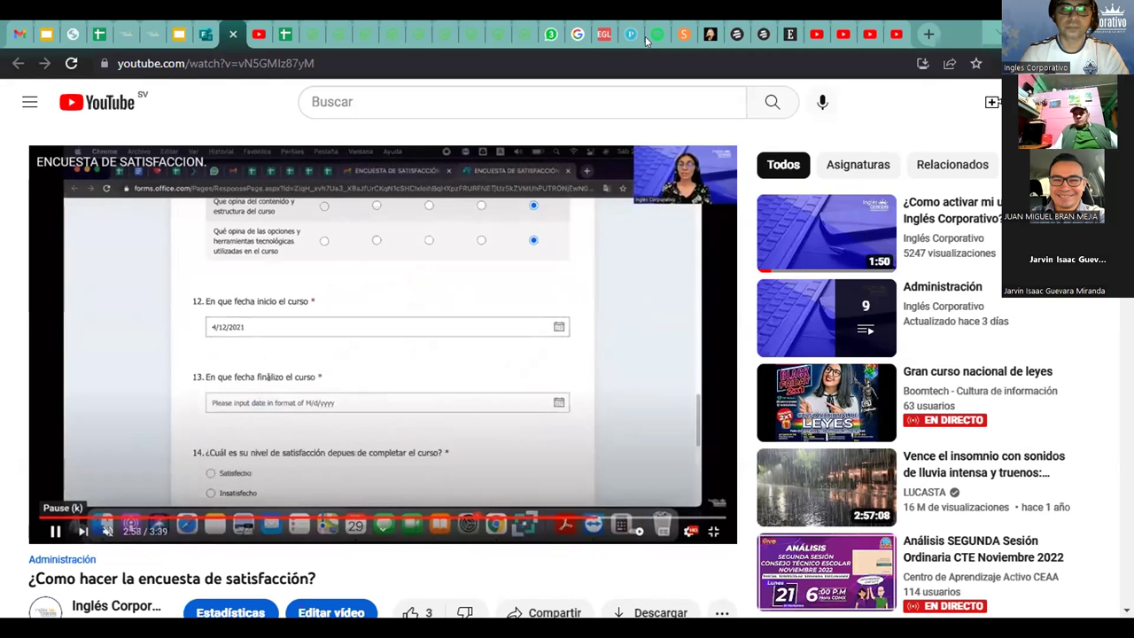
key("k")
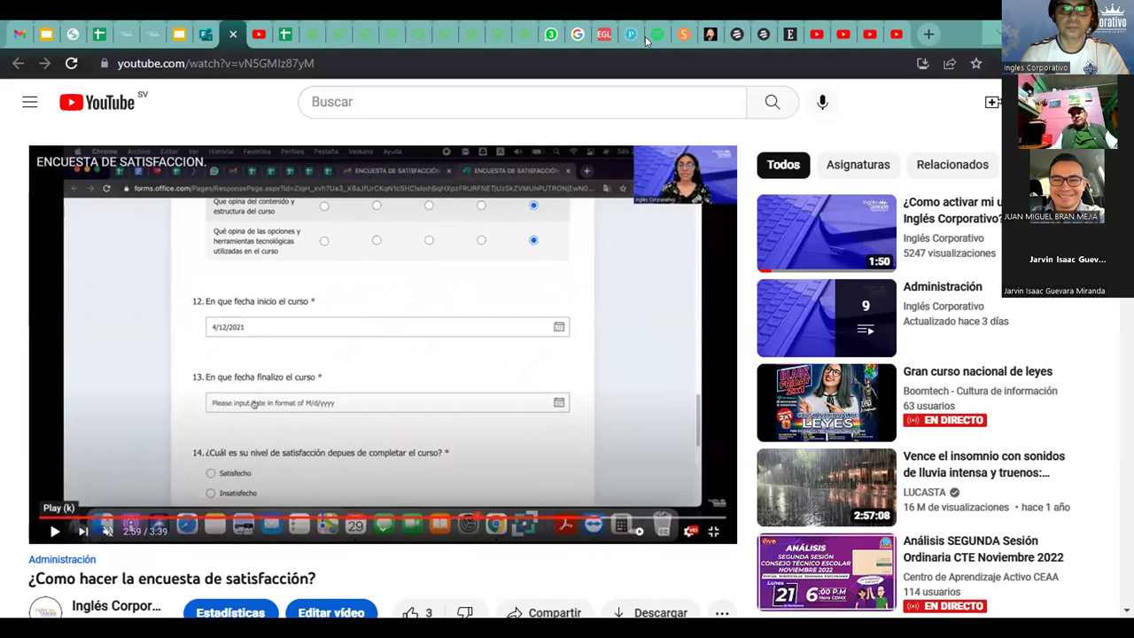
key("k")
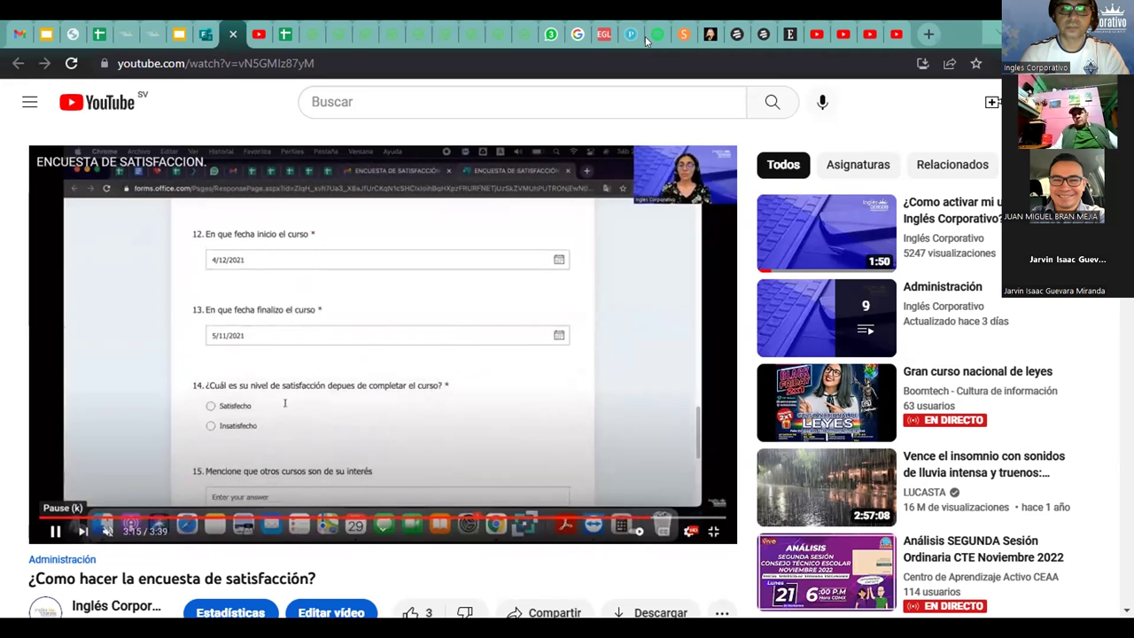
key("k")
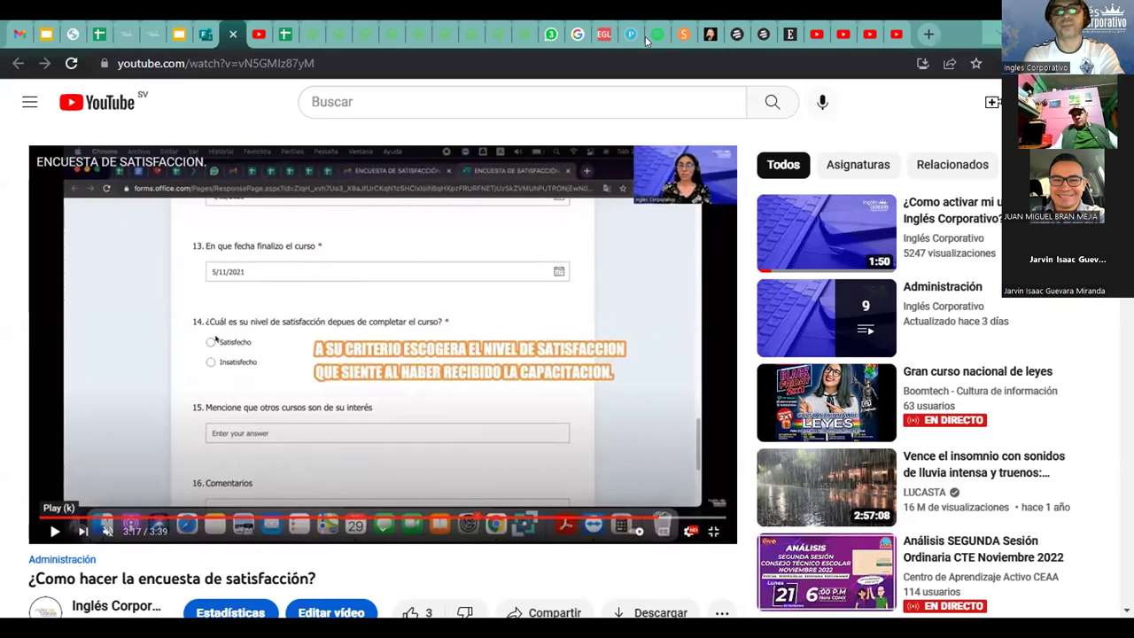
- Watch the rest of the tutorial video, pausing at the comments section, the form submission and the thank-you message
key("k")
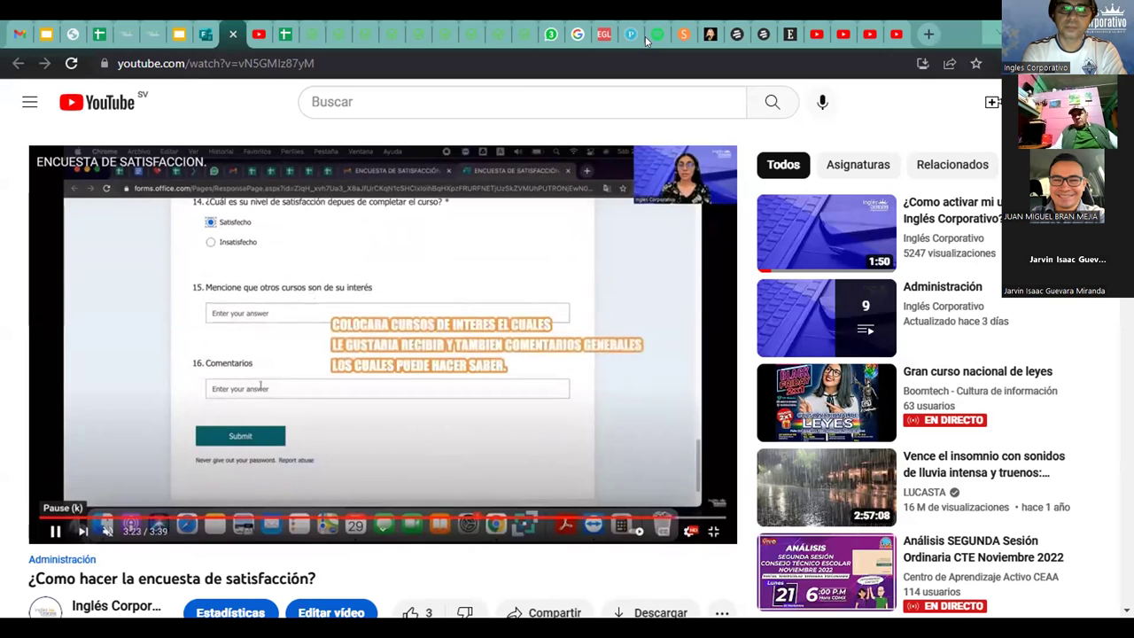
key("k")
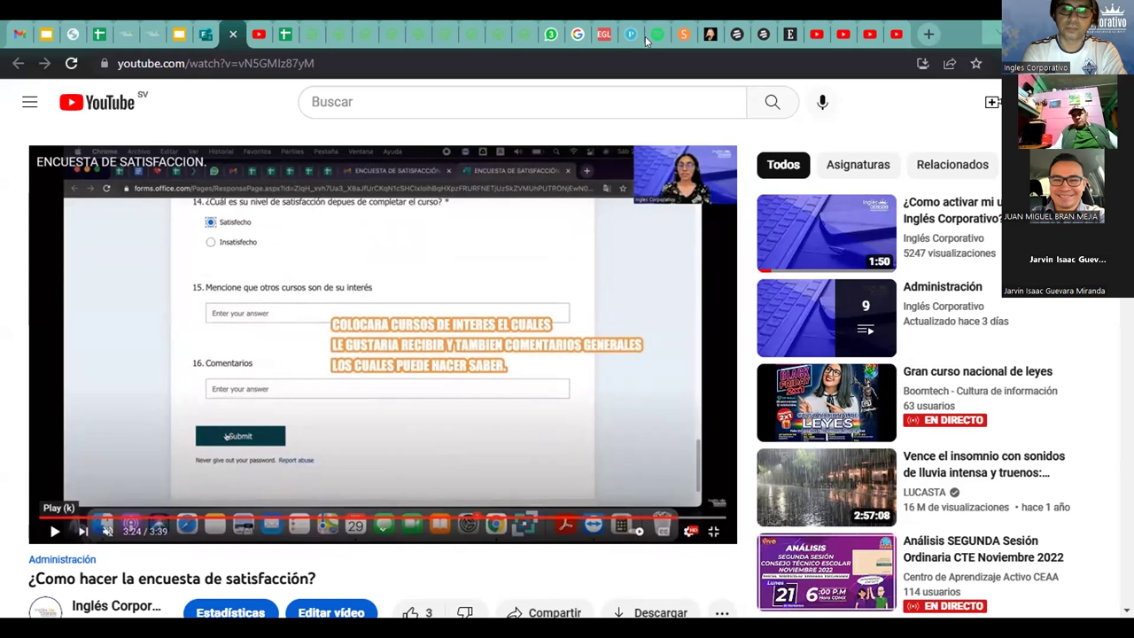
key("k")
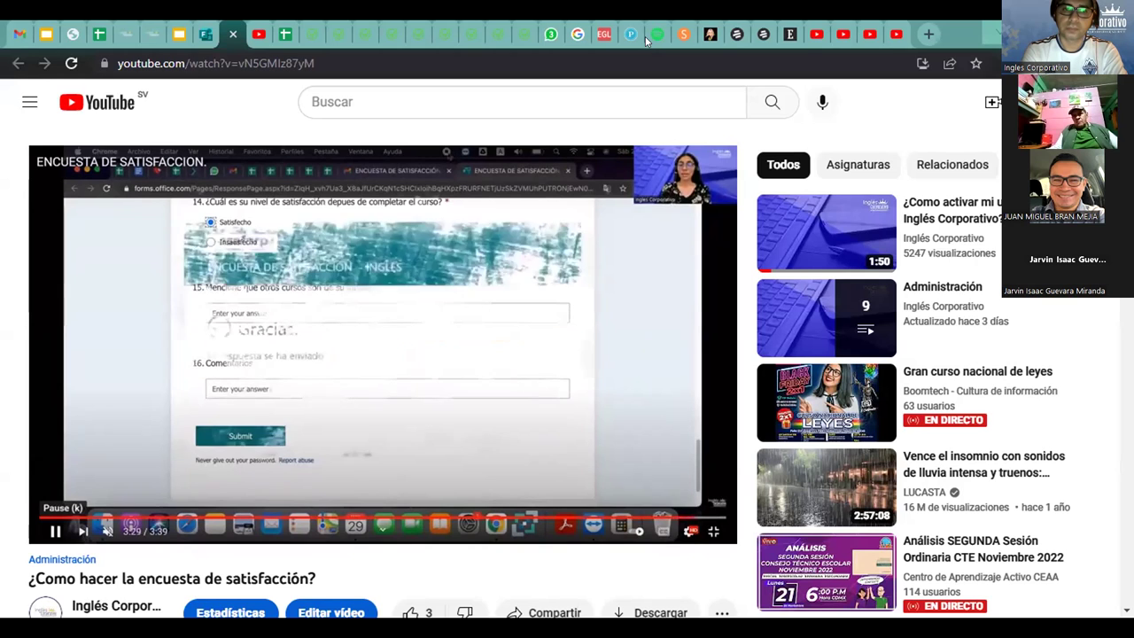
key("k")
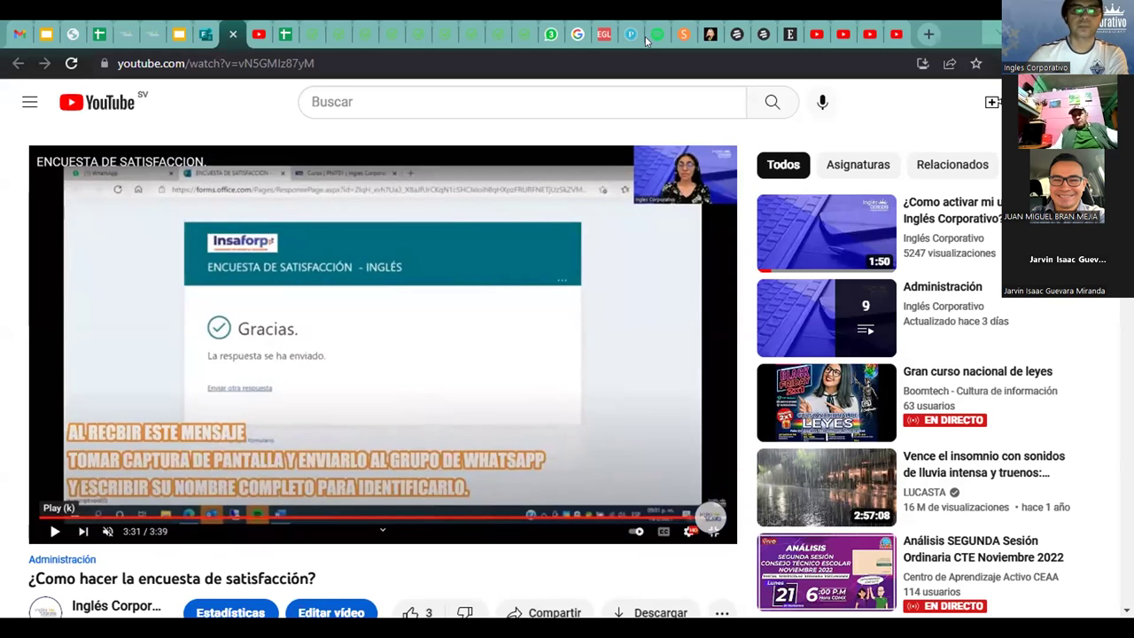
key("space")
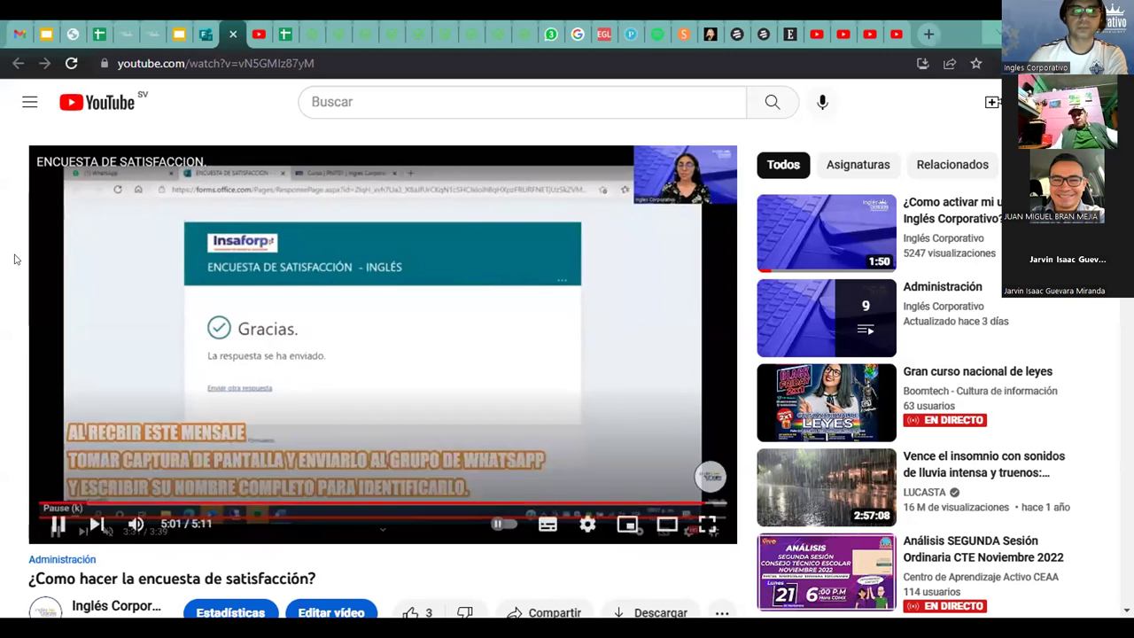
left_click(125, 290)
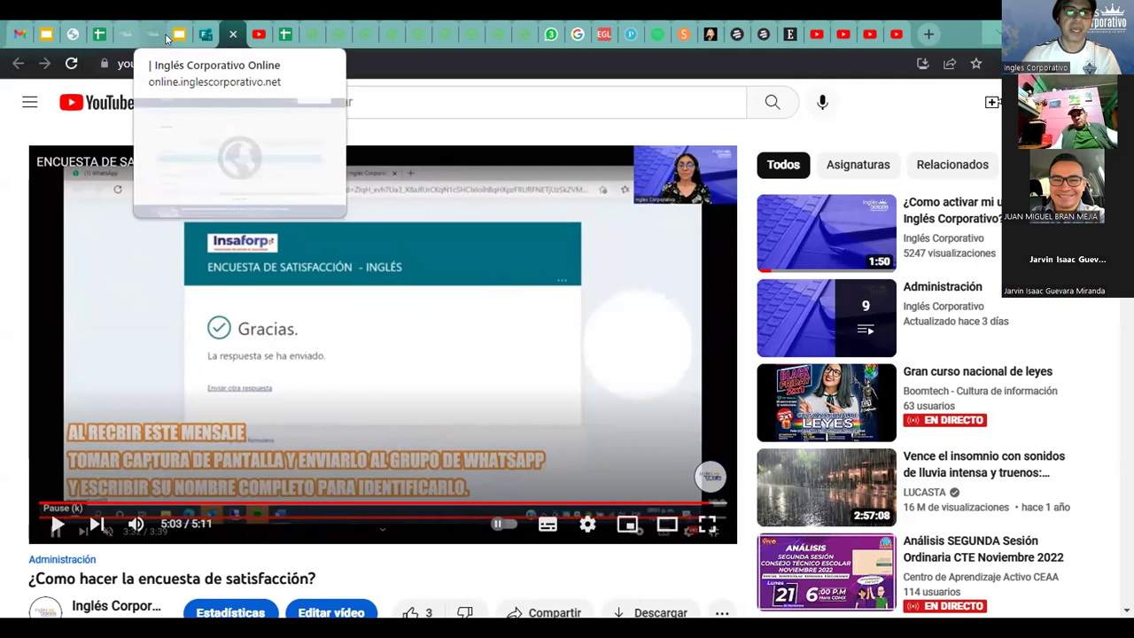
- Switch to the ENCUESTA DE SATISFACCIÓN - INGLÉS form and select the answer field of question 1
left_click(205, 36)
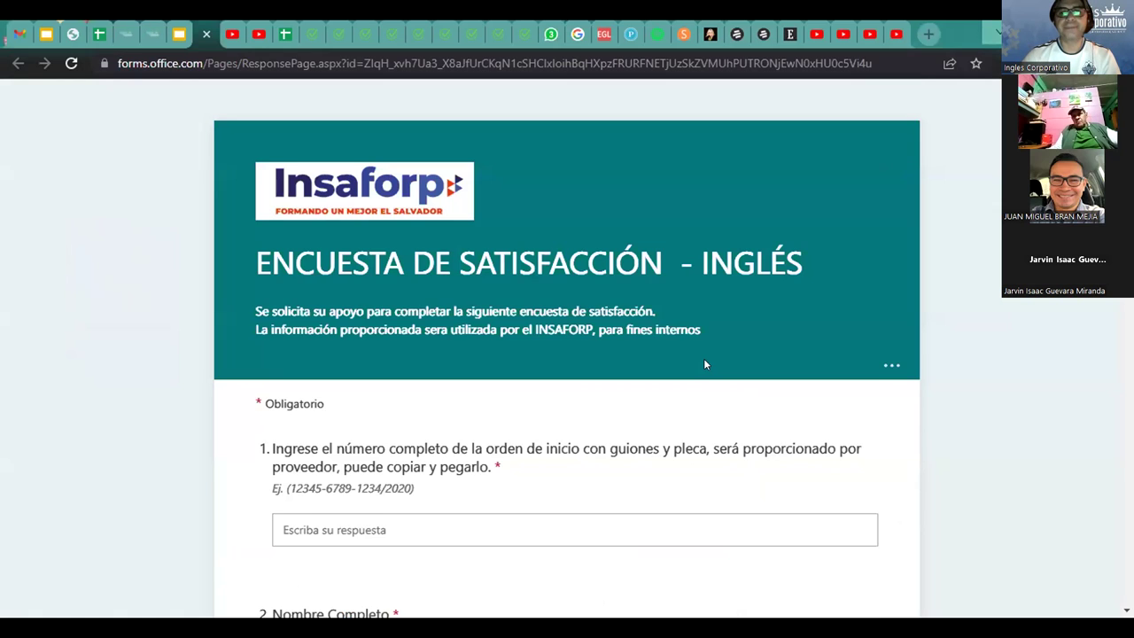
scroll(704, 359, "down", 2)
scroll(704, 363, "down", 1)
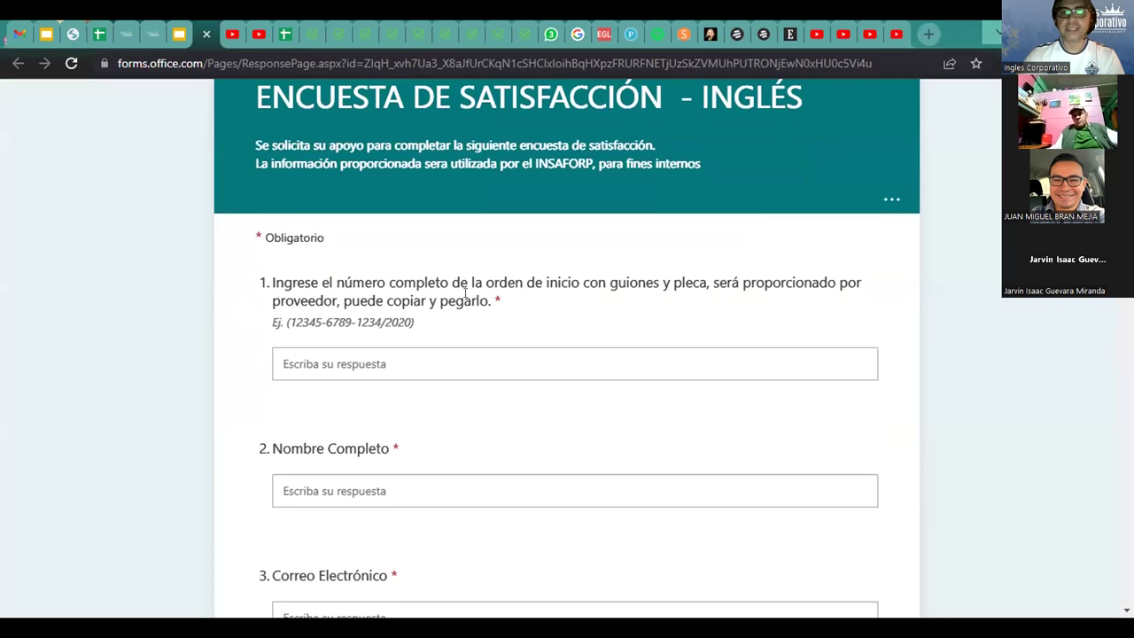
left_click(376, 363)
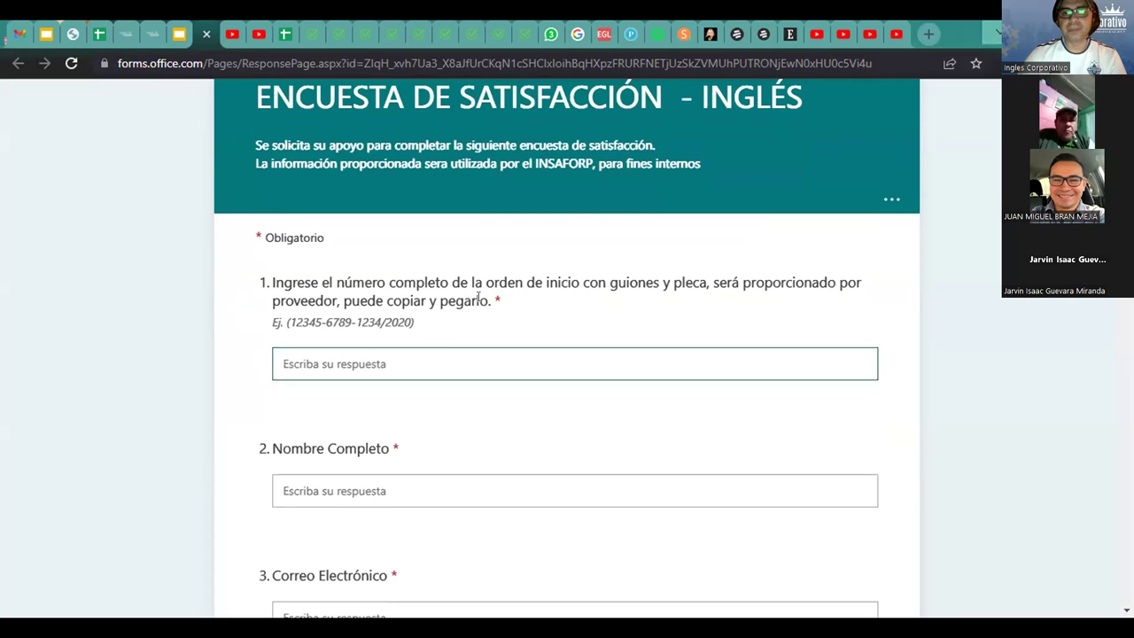
- Copy the start order number from the course data slide and paste it as the answer to question 1 of the survey
left_click(179, 34)
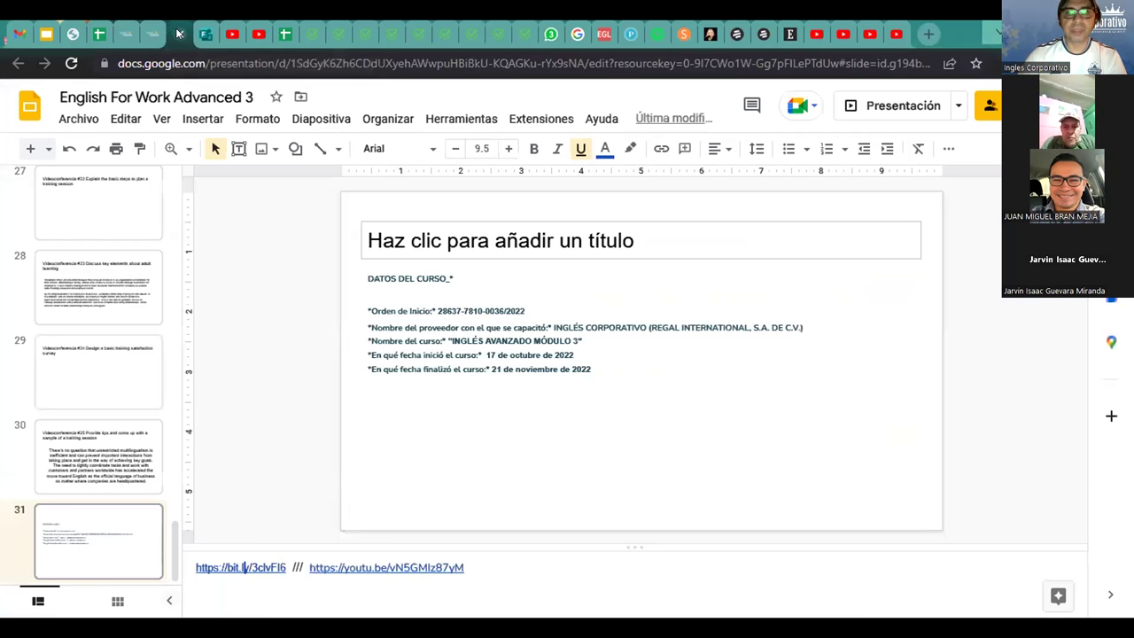
left_click(499, 310)
left_click_drag(524, 310, 433, 308)
key("ctrl+c")
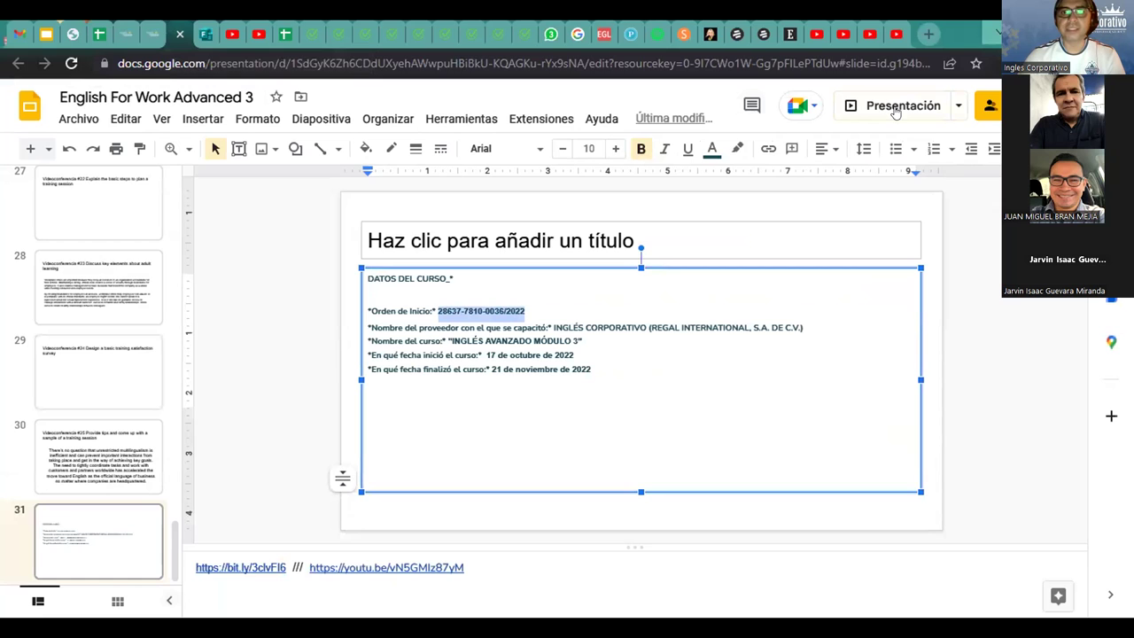
left_click(205, 34)
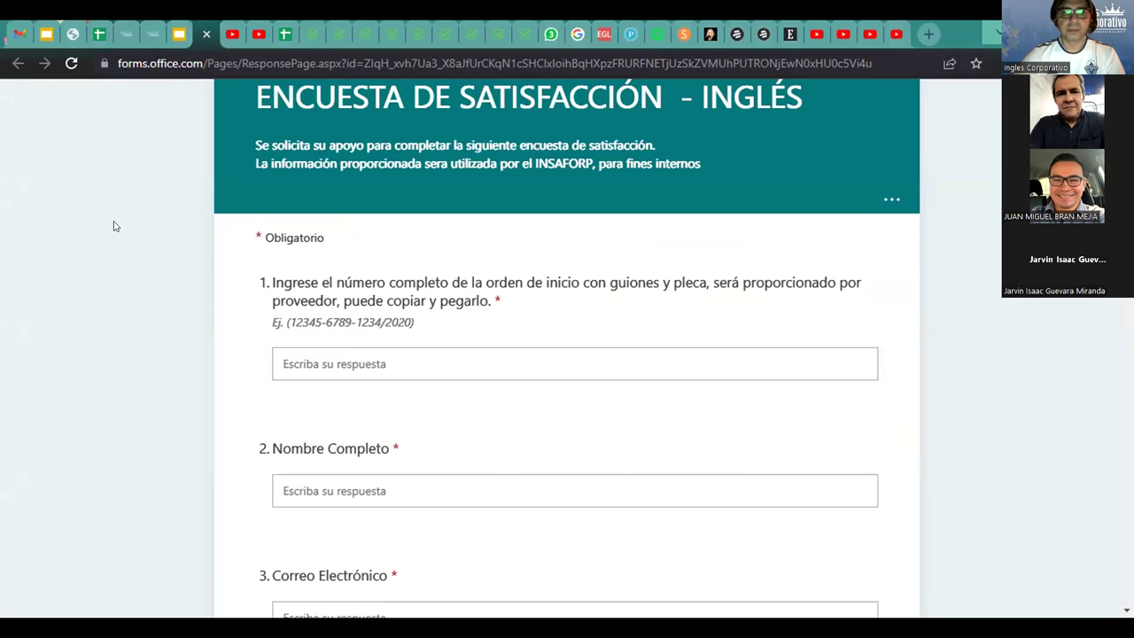
left_click(407, 362)
key("ctrl+v")
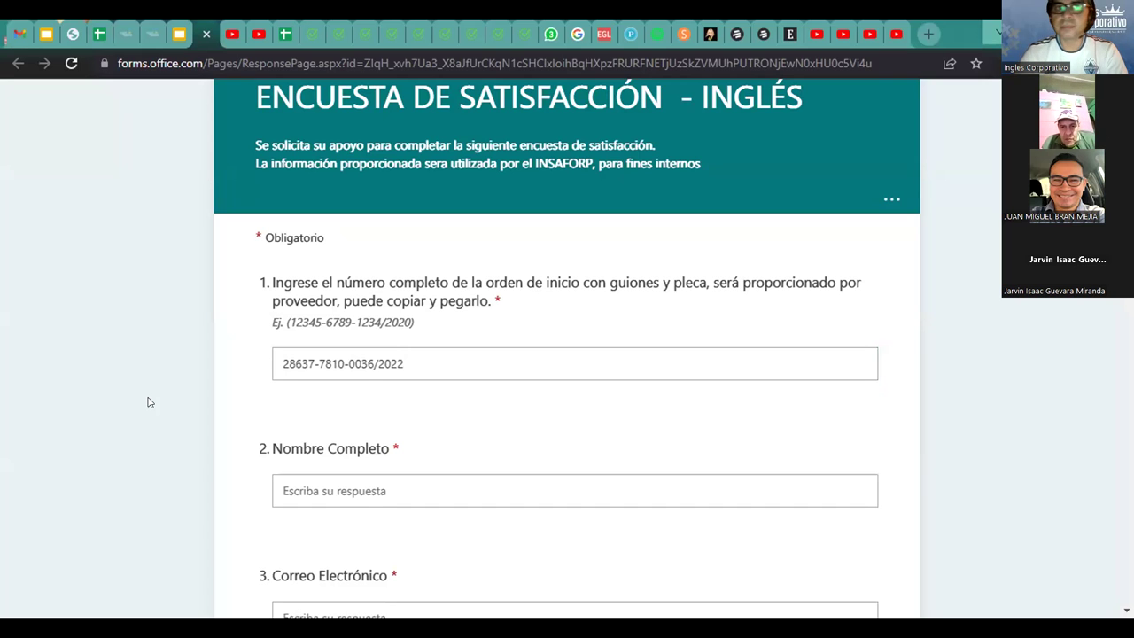
left_click(303, 63)
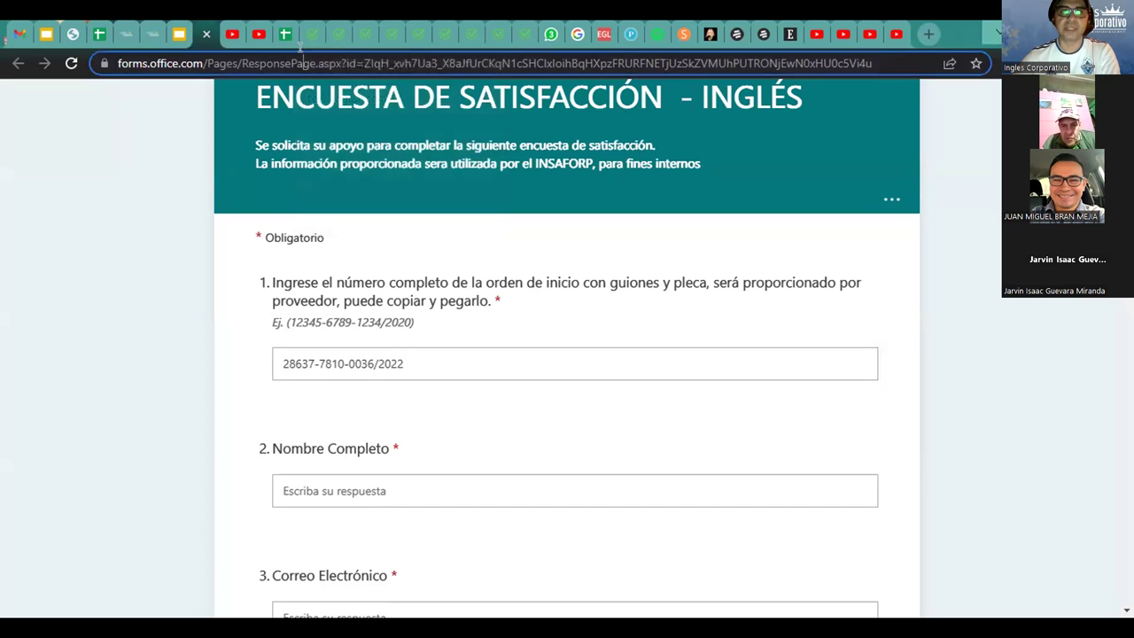
double_click(305, 64)
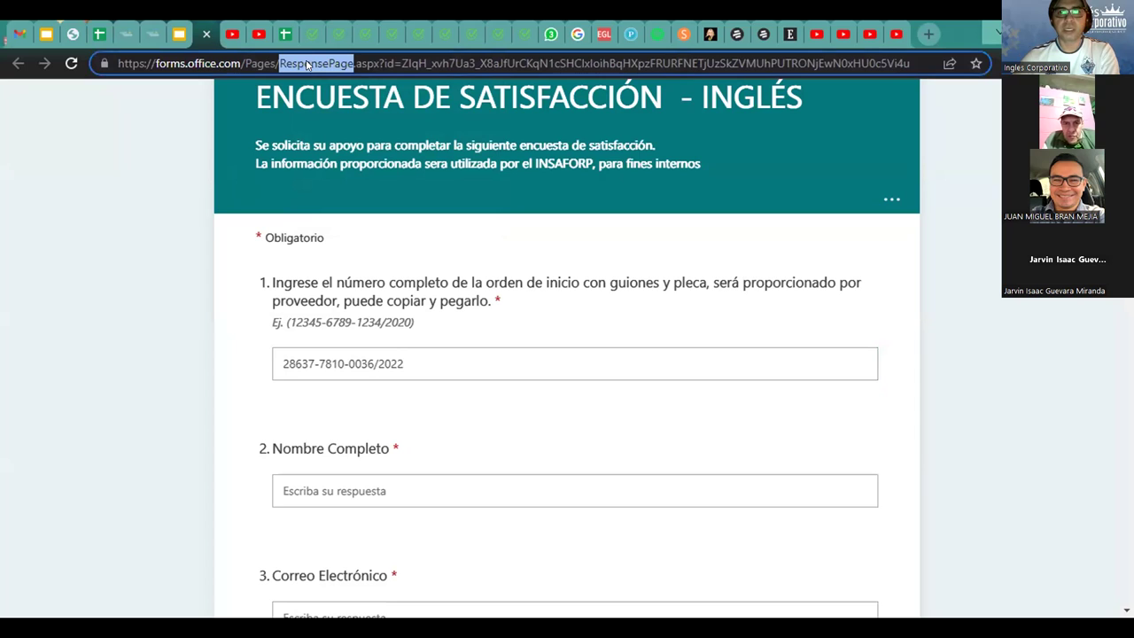
left_click(706, 452)
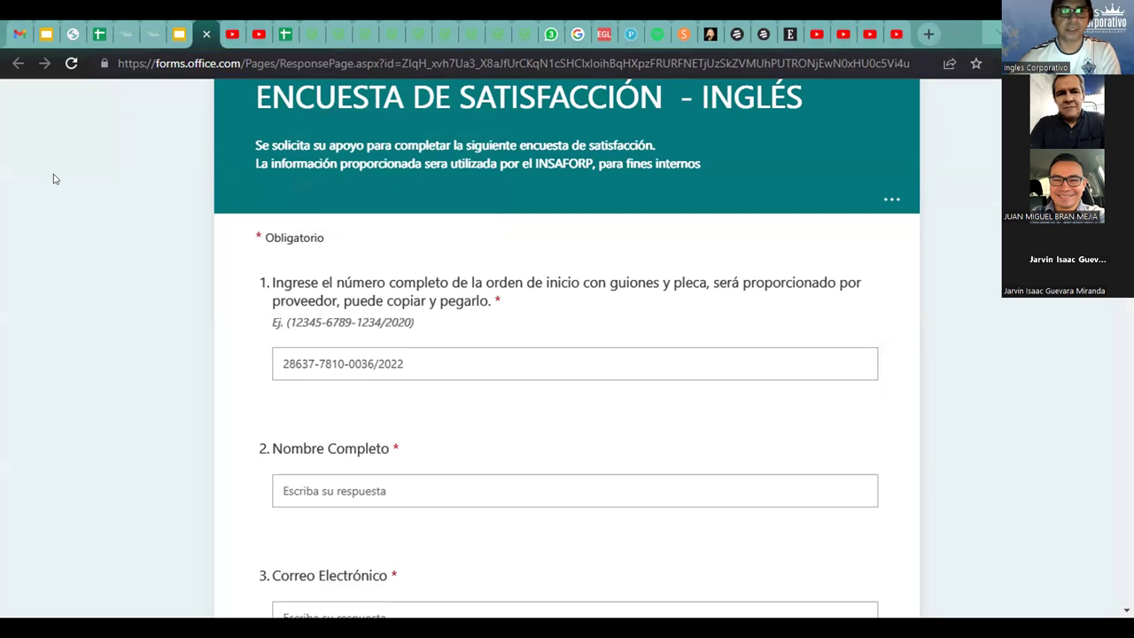
left_click(187, 66)
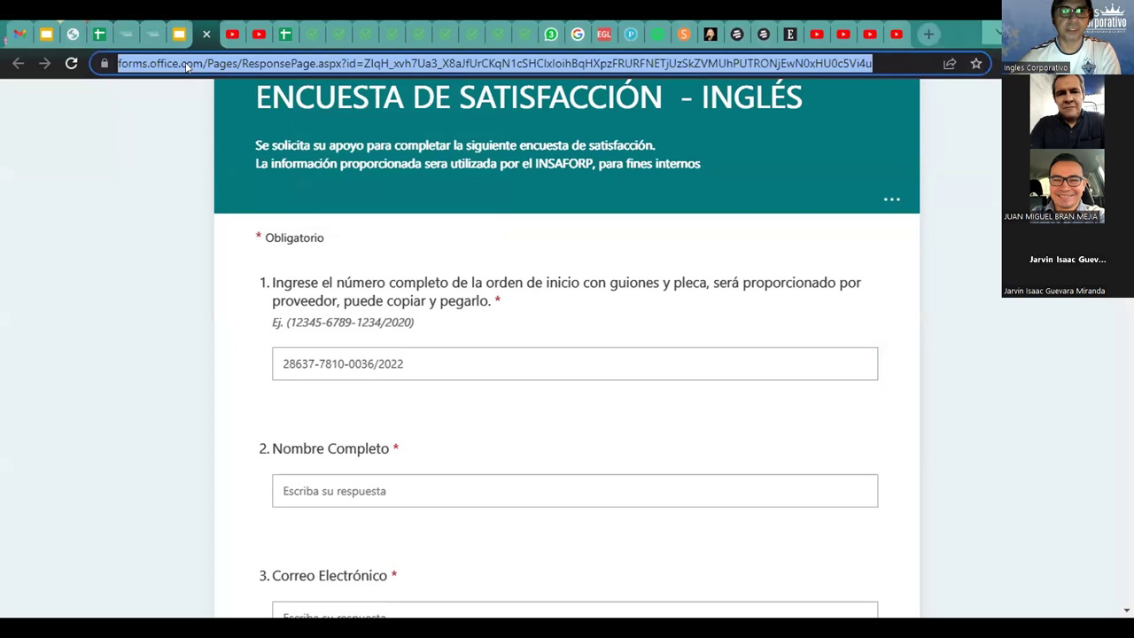
left_click(405, 346)
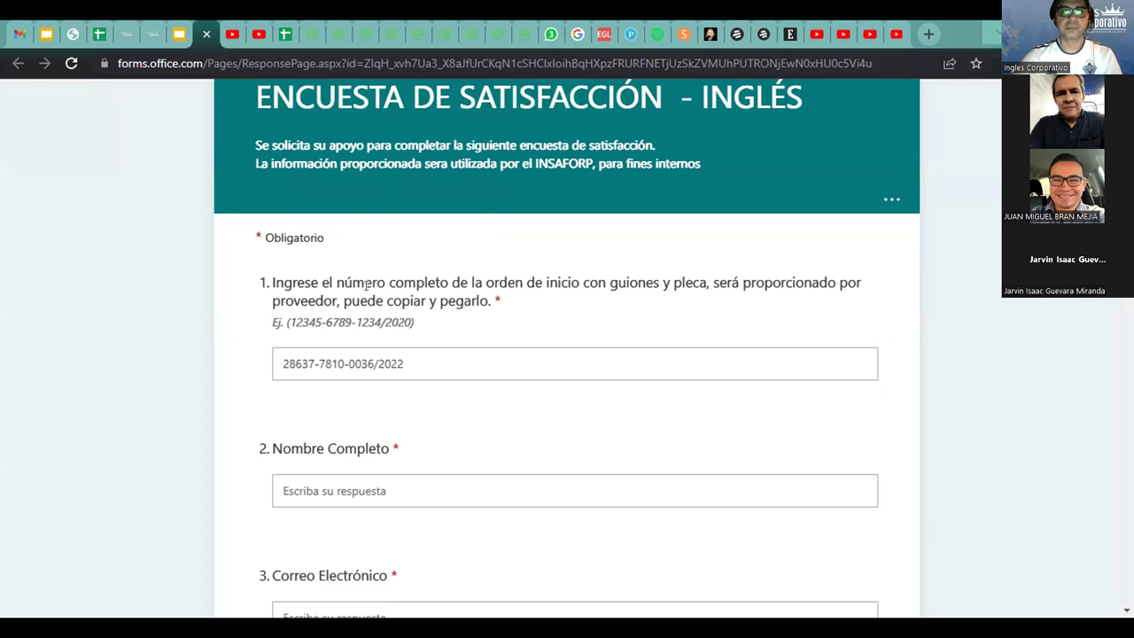
left_click(410, 361)
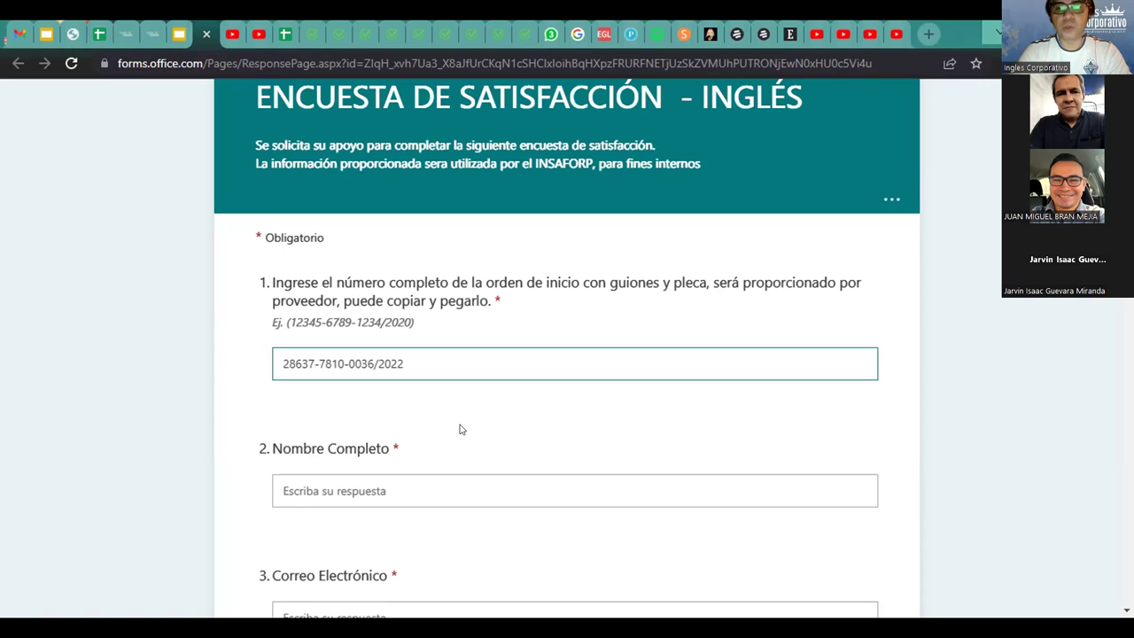
- Go through the survey's Nombre Completo, Correo Electrónico and Numero Celular questions, placing the cursor in each answer field without filling it in
left_click(459, 430)
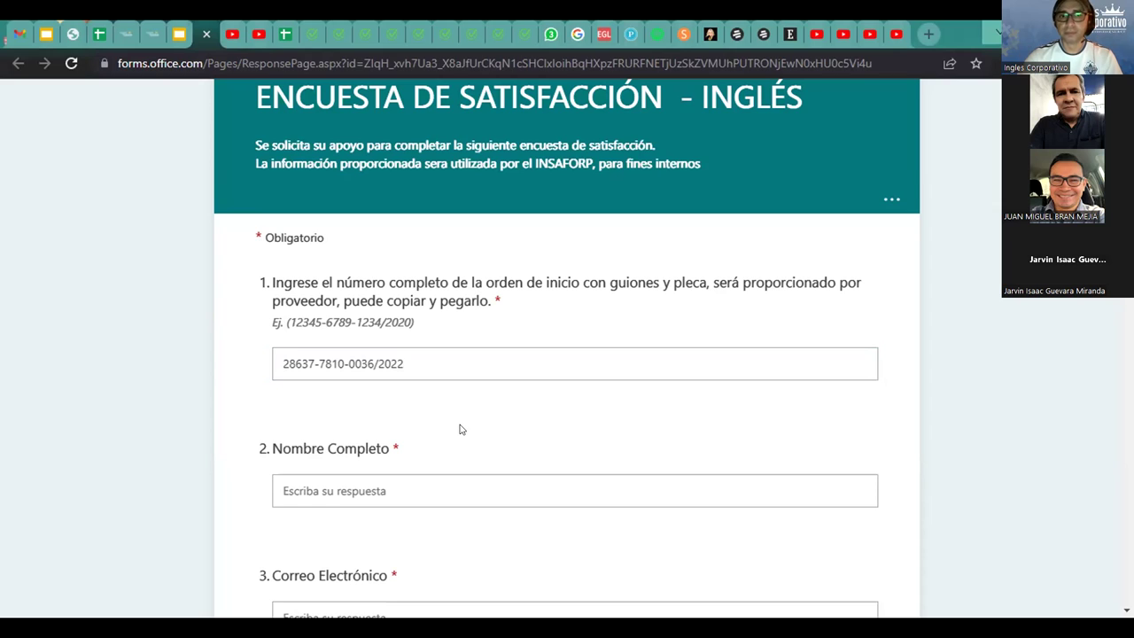
scroll(459, 428, "down", 1)
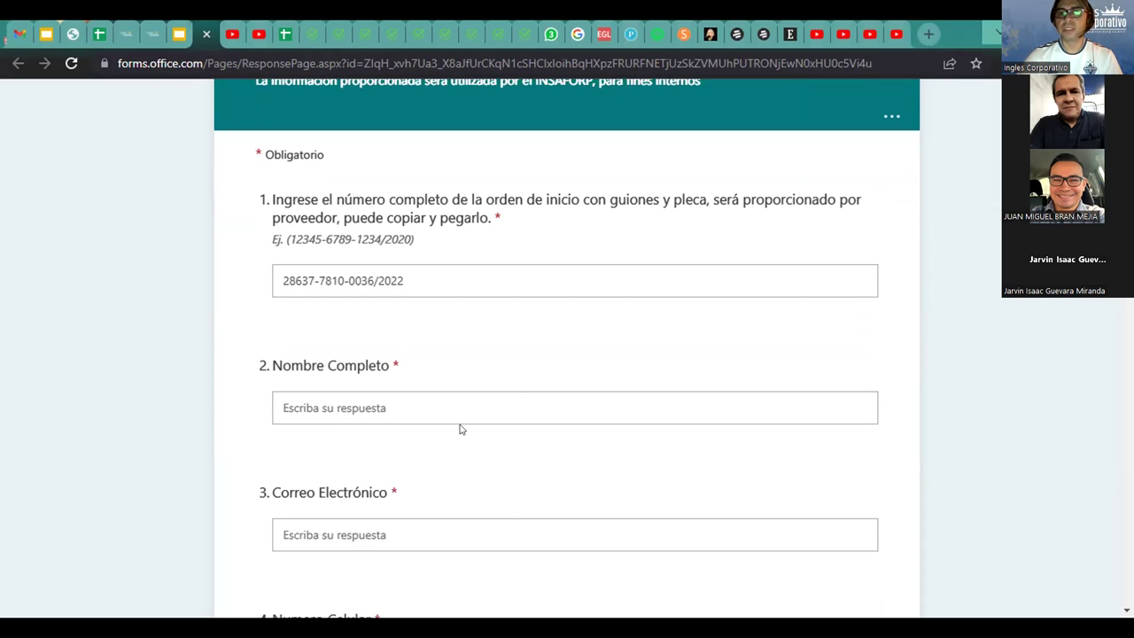
left_click(436, 406)
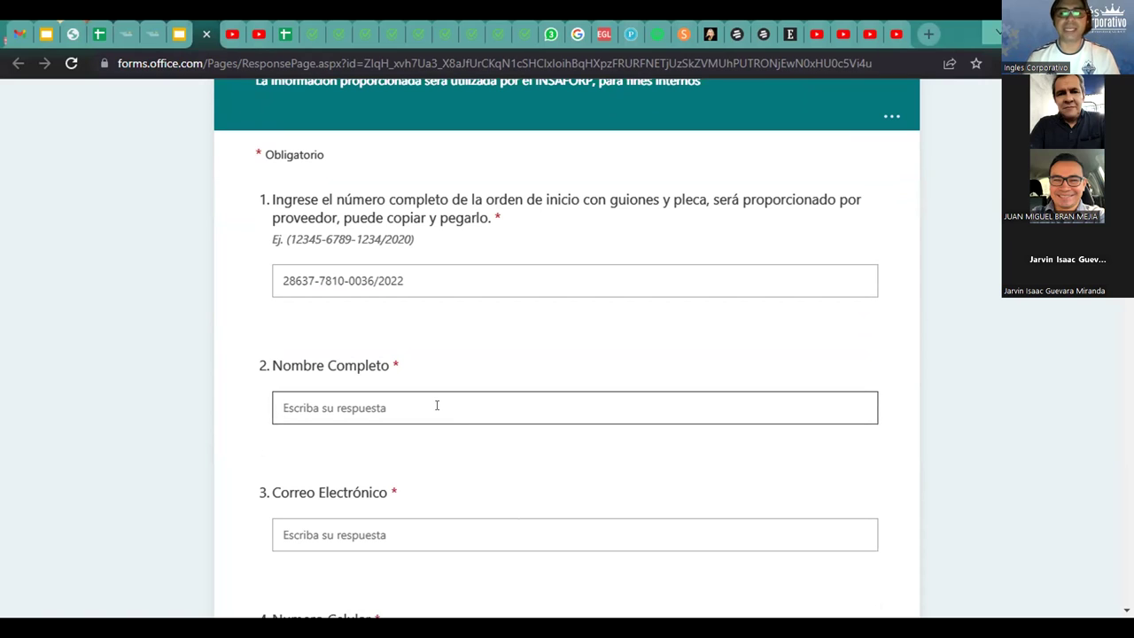
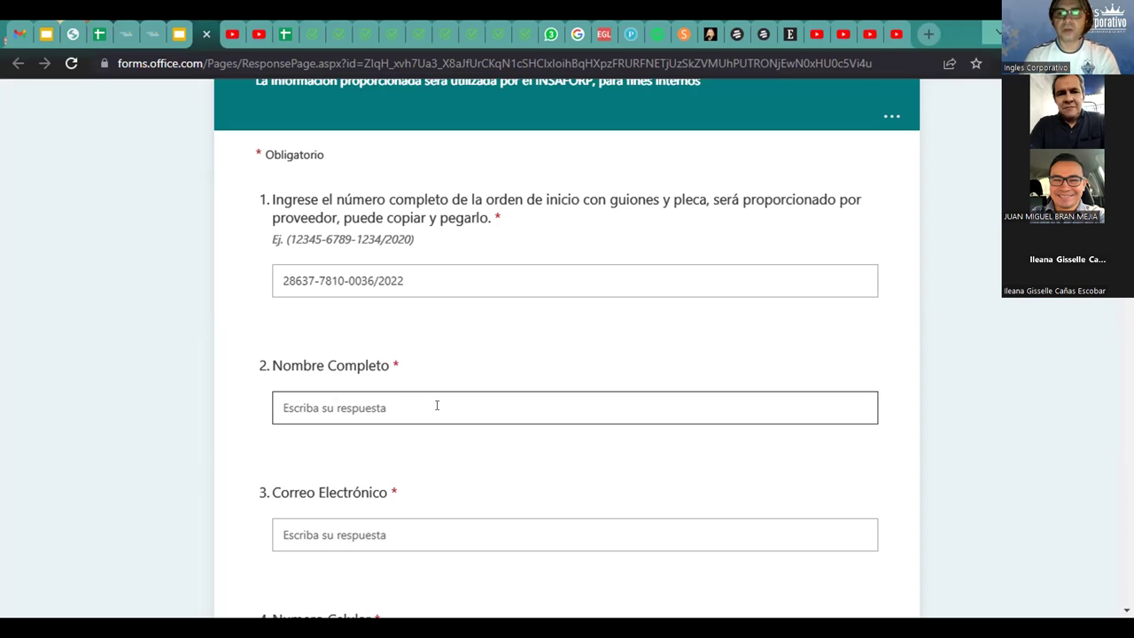
left_click(425, 523)
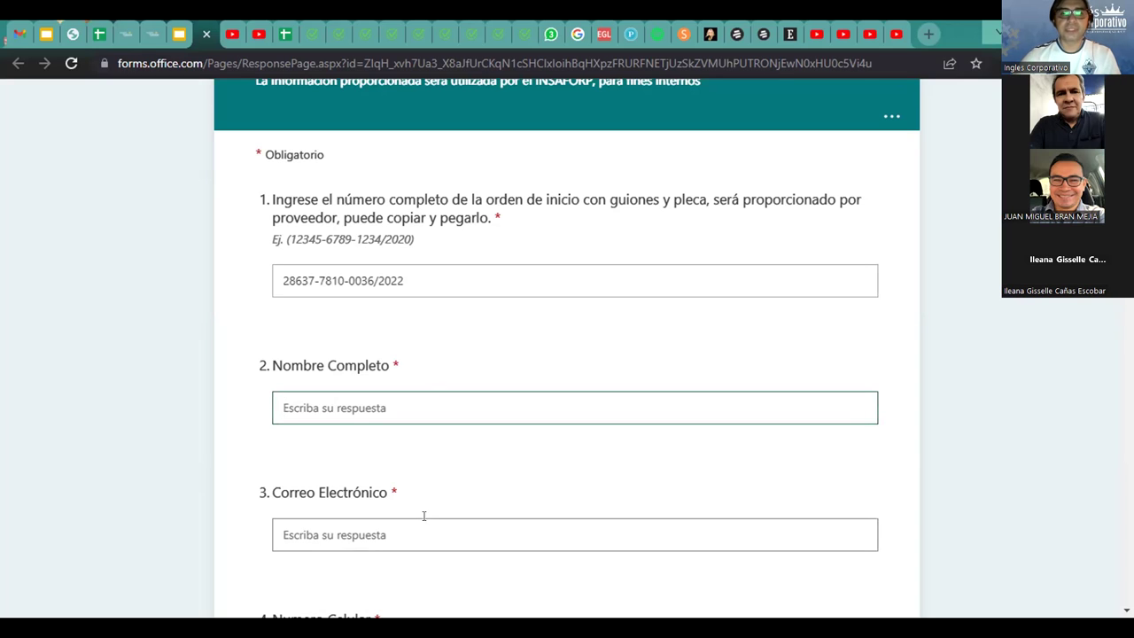
scroll(445, 481, "down", 2)
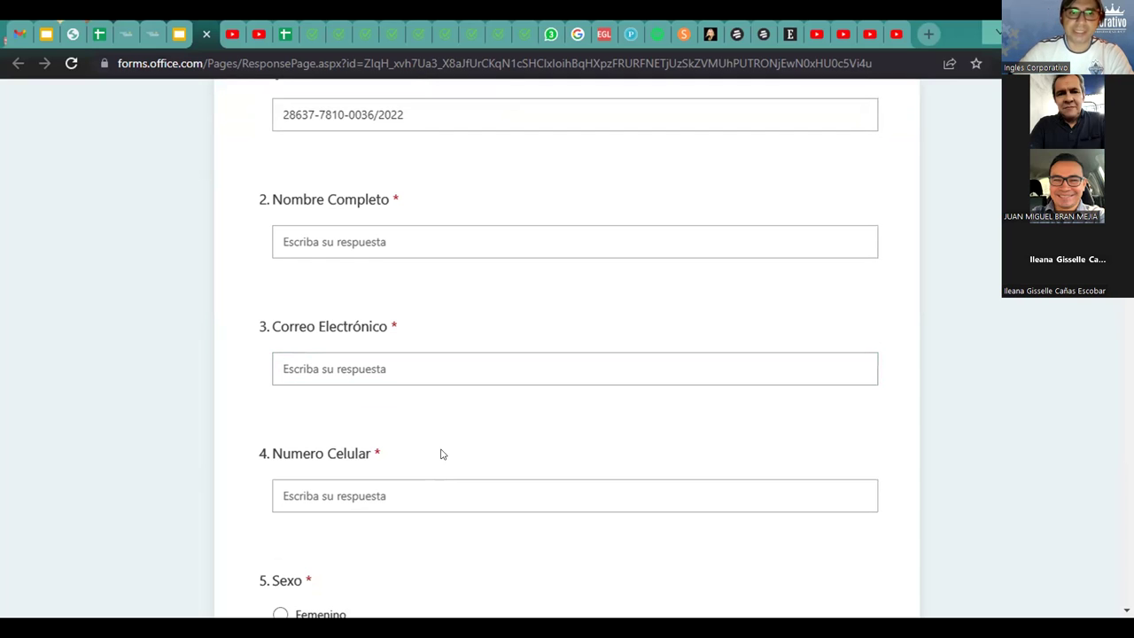
left_click(445, 369)
scroll(452, 400, "down", 1)
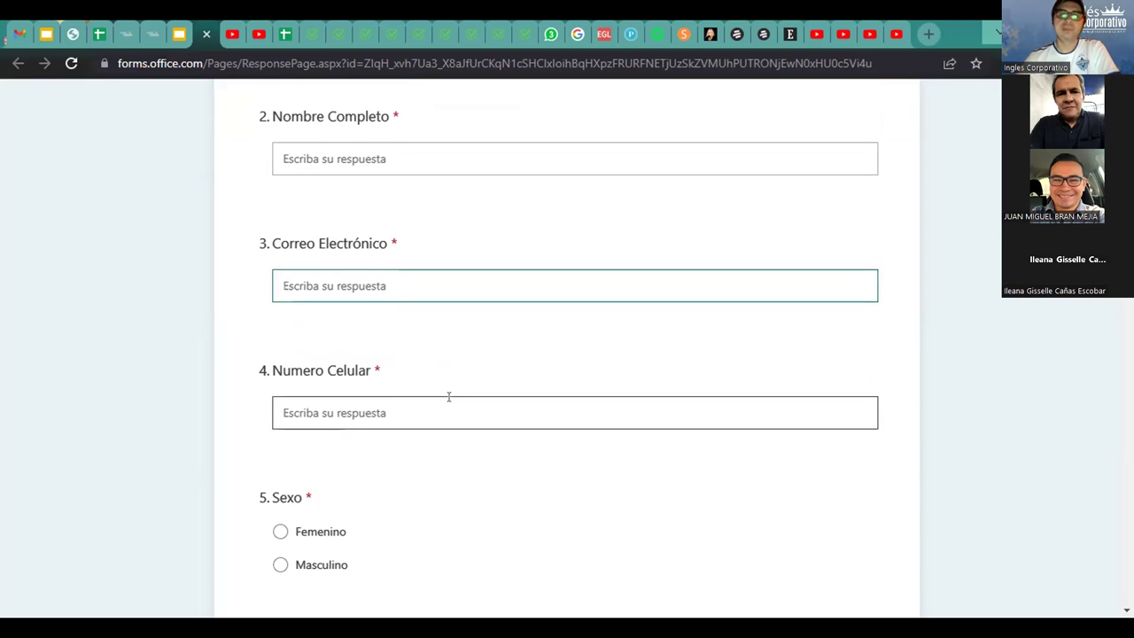
left_click(459, 363)
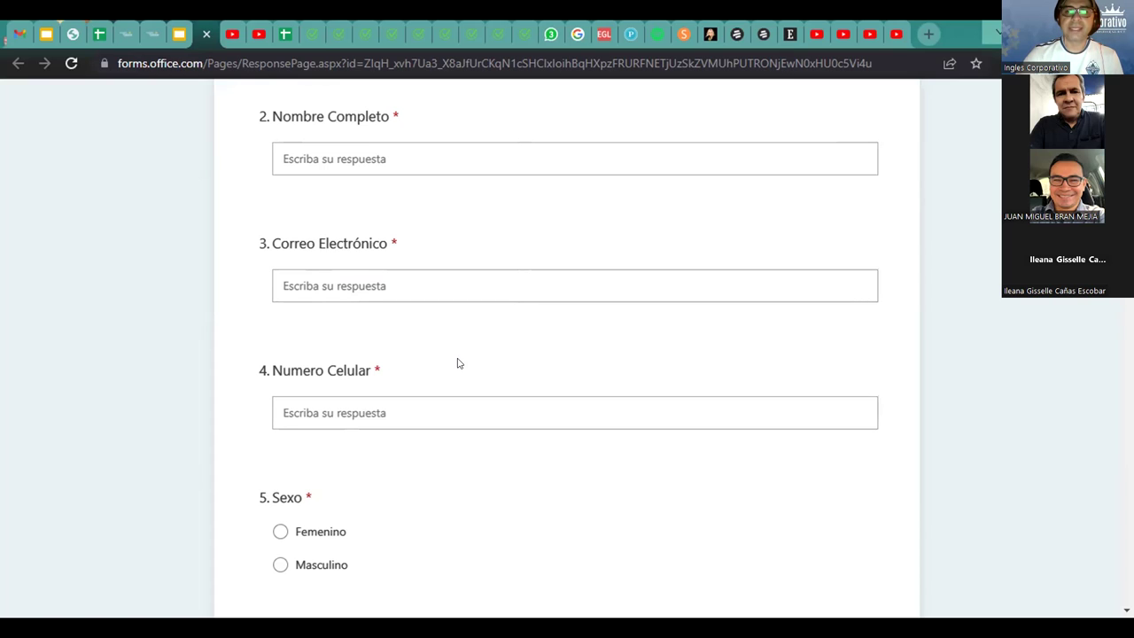
left_click(447, 272)
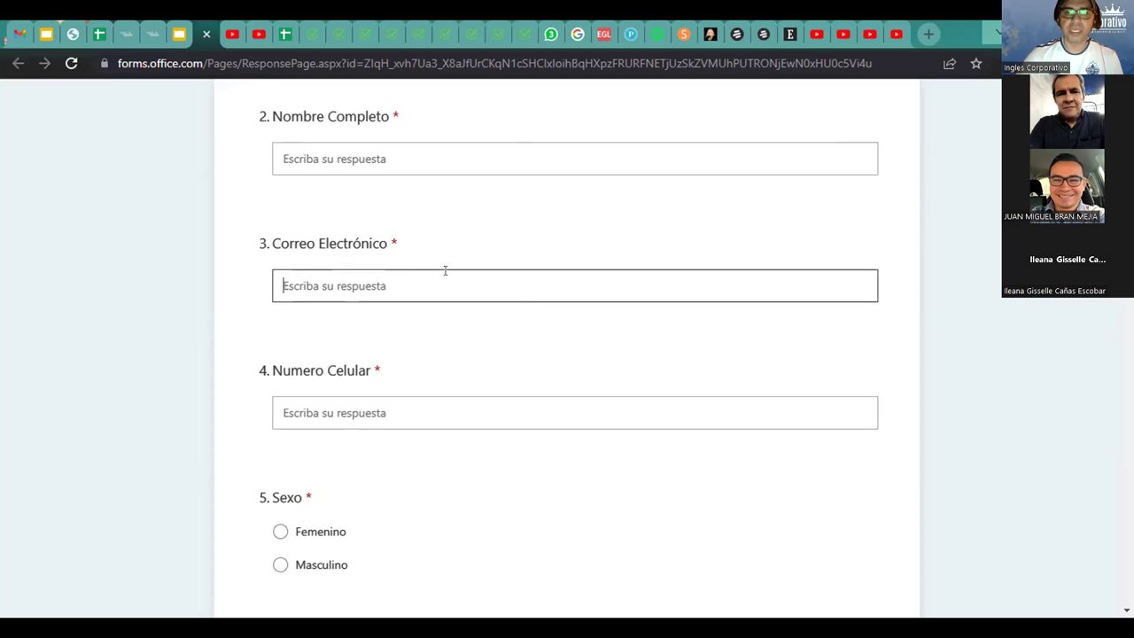
left_click(513, 362)
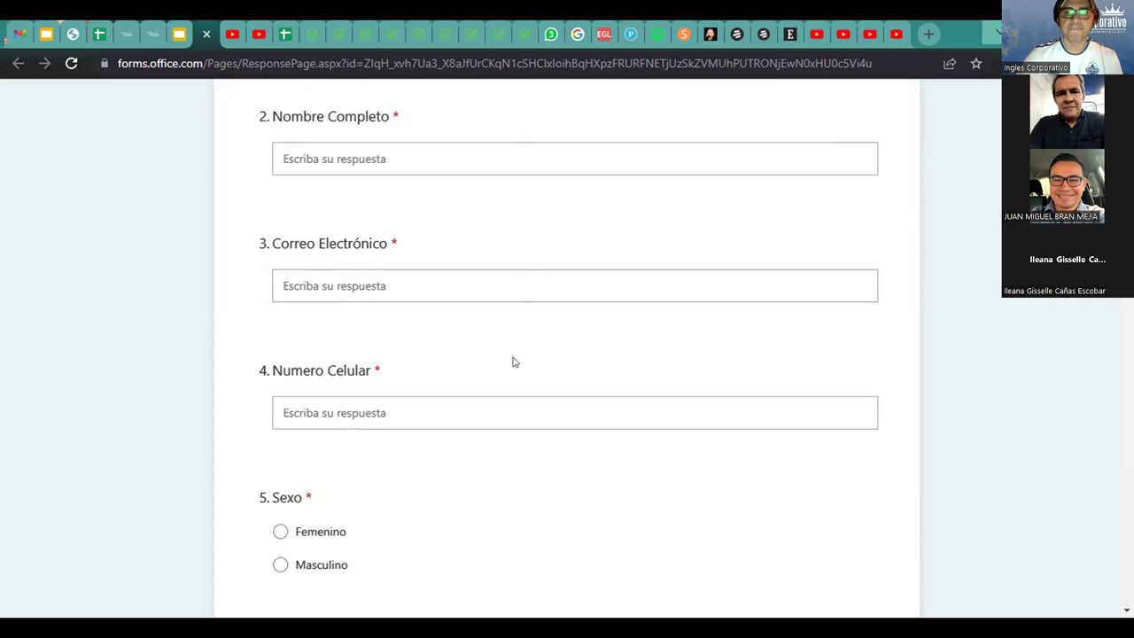
scroll(513, 361, "down", 1)
left_click(489, 327)
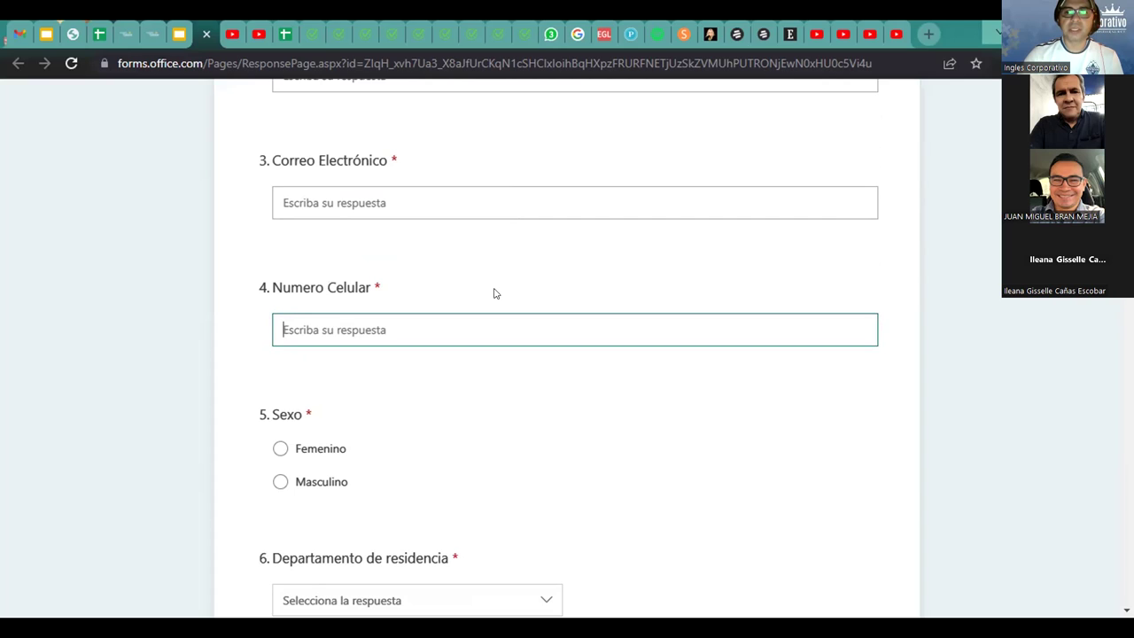
left_click(495, 293)
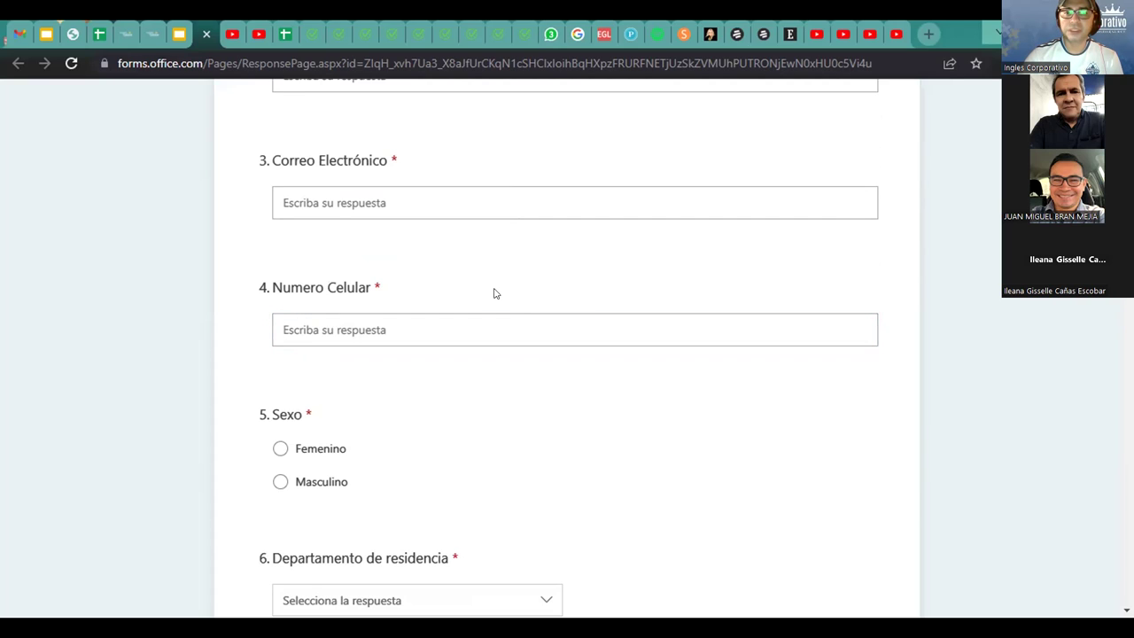
- Choose Santa Ana as the Departamento de residencia in question 6 of the survey
scroll(495, 293, "down", 1)
scroll(495, 293, "down", 1)
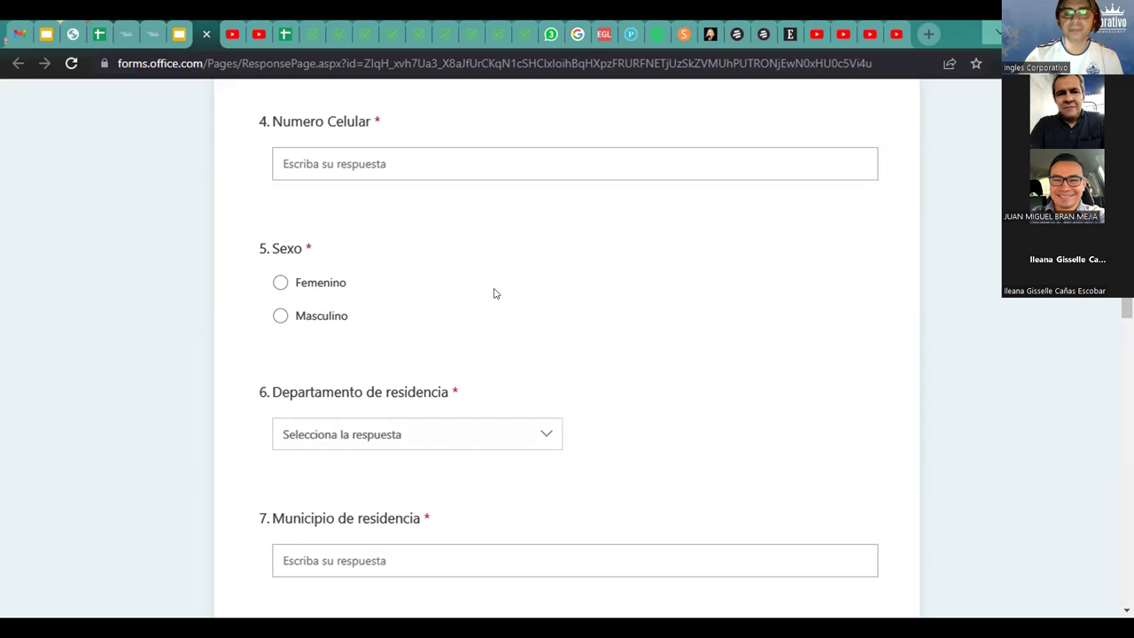
scroll(494, 293, "down", 1)
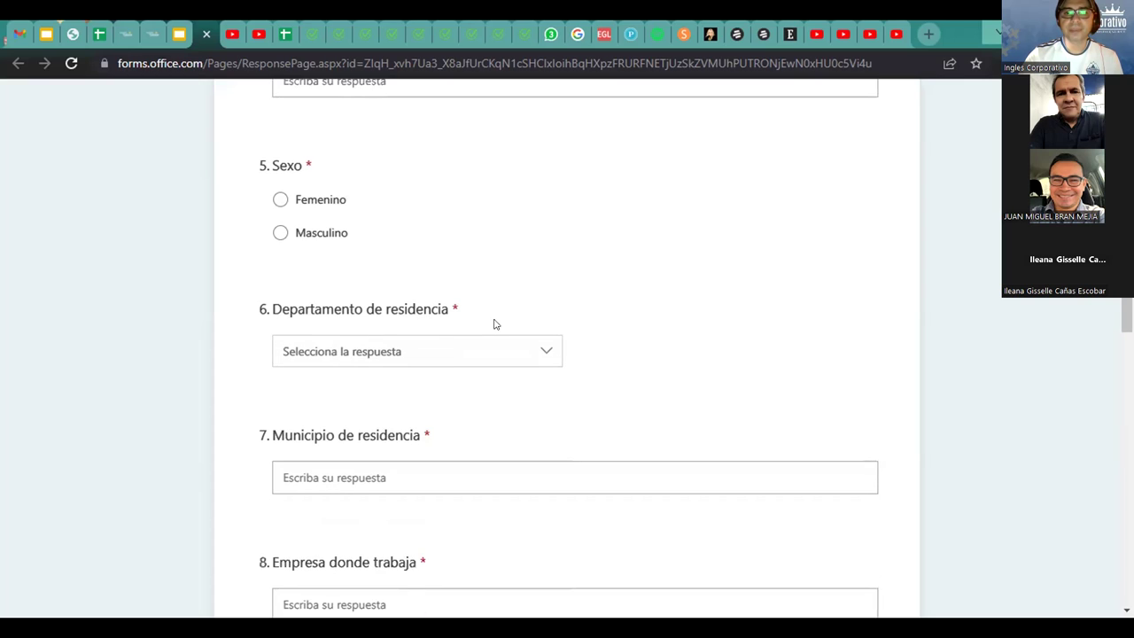
scroll(493, 292, "down", 1)
left_click(511, 269)
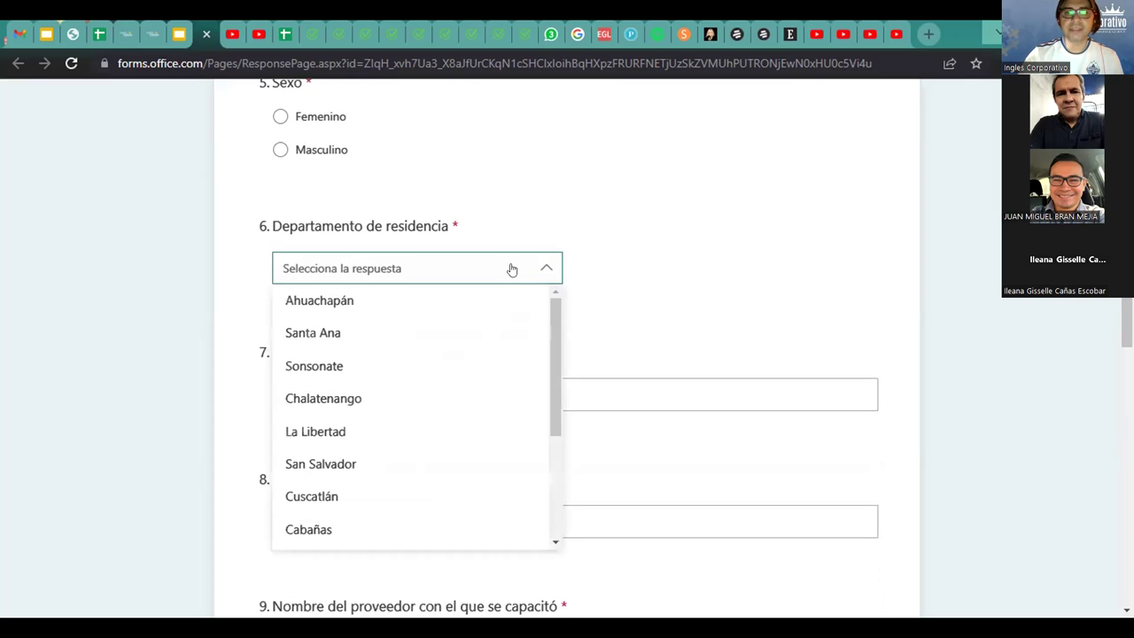
left_click(368, 332)
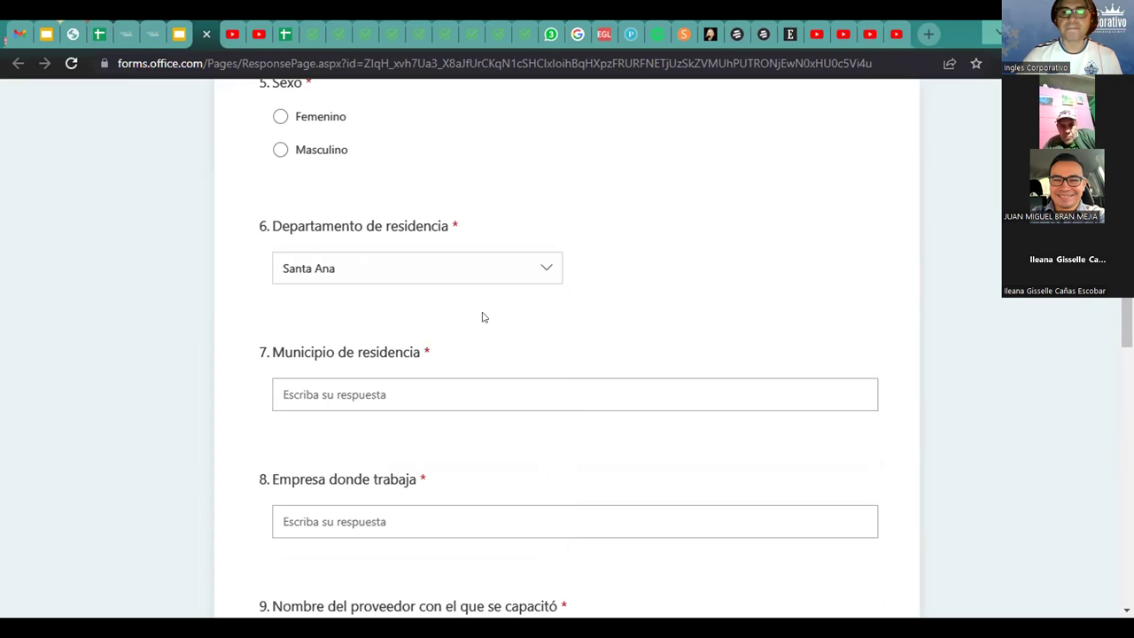
- Go through the Municipio de residencia and Empresa donde trabaja questions, placing the cursor in each answer field without filling it in
left_click(385, 392)
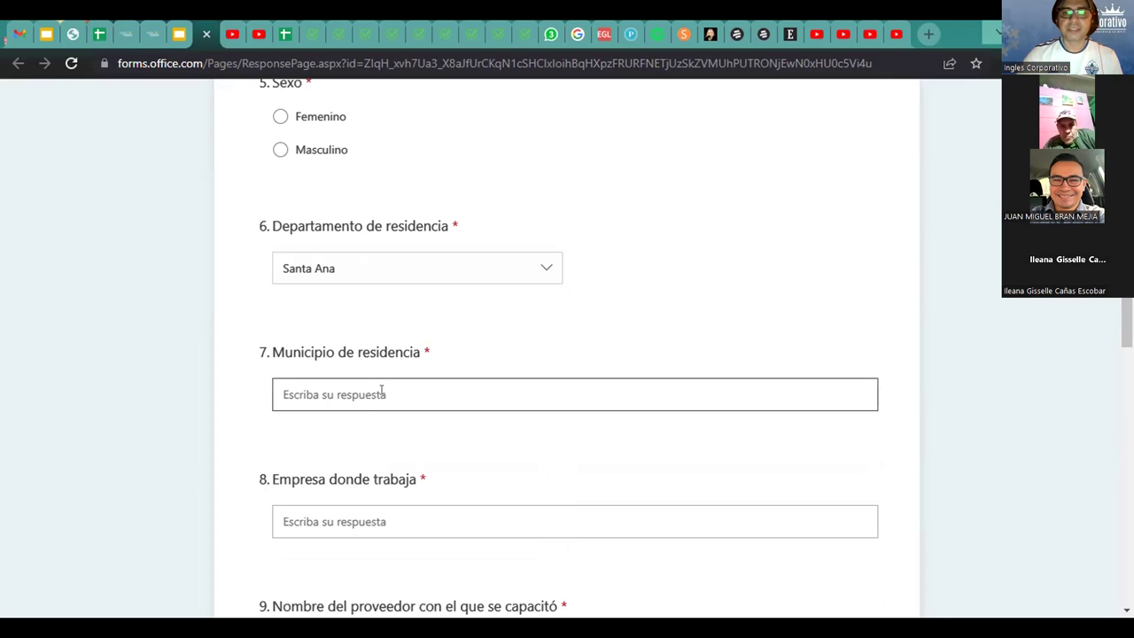
scroll(468, 334, "down", 1)
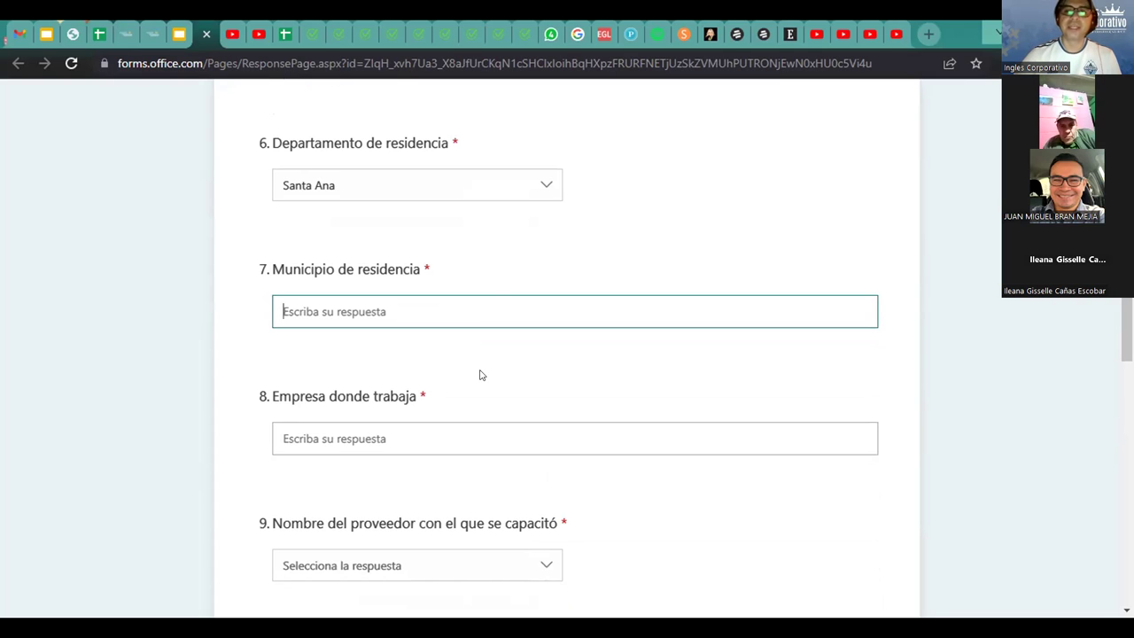
left_click(522, 252)
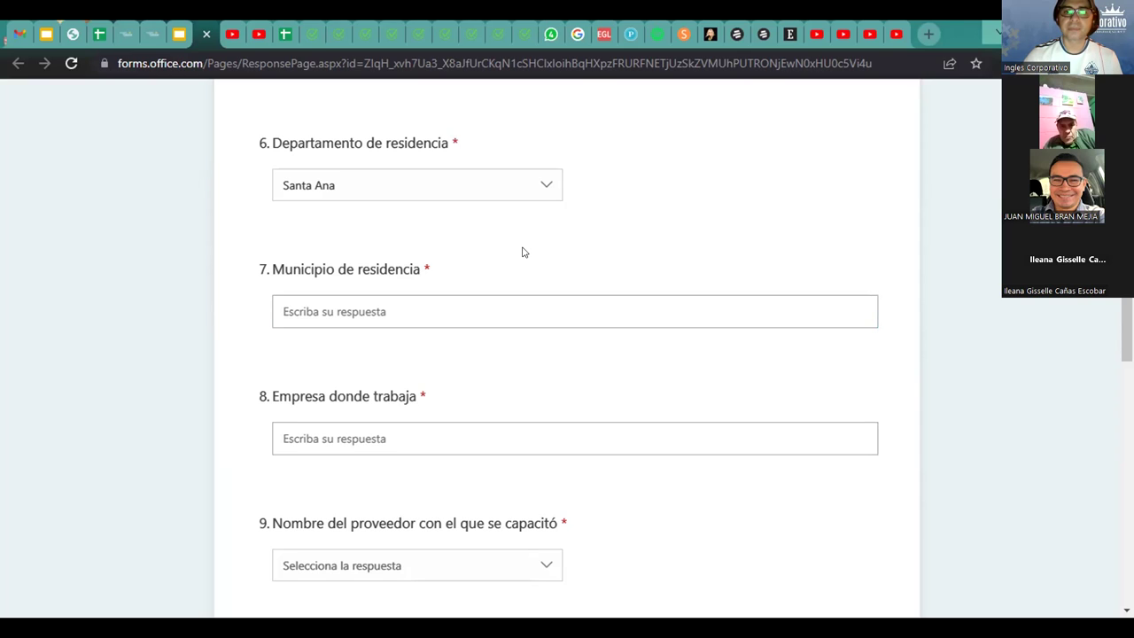
scroll(522, 251, "down", 2)
left_click(474, 270)
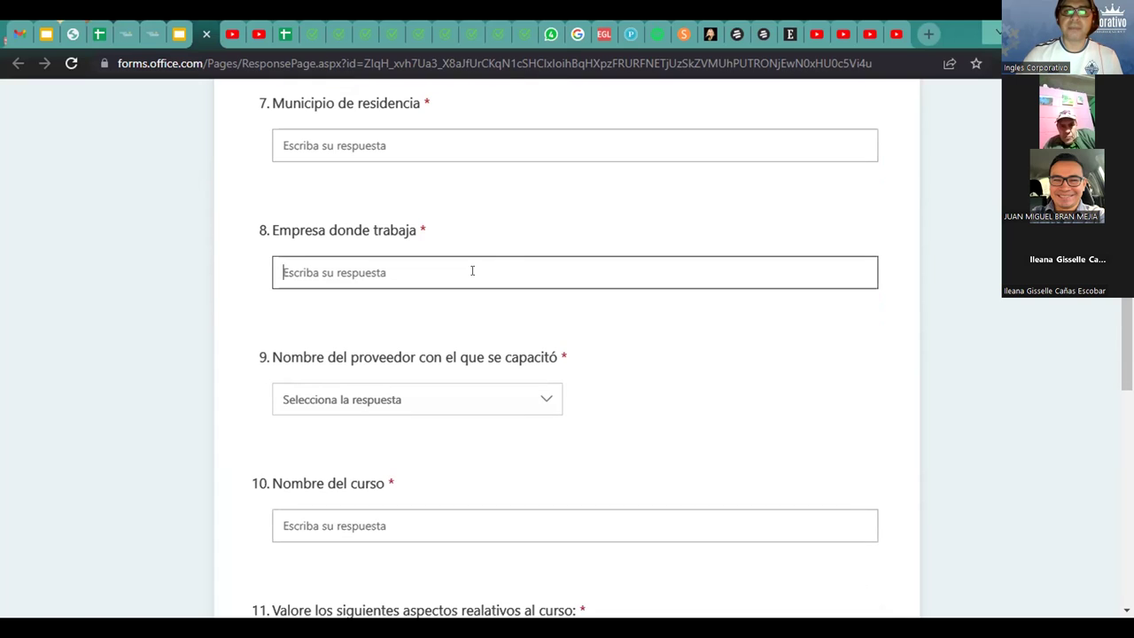
left_click(509, 228)
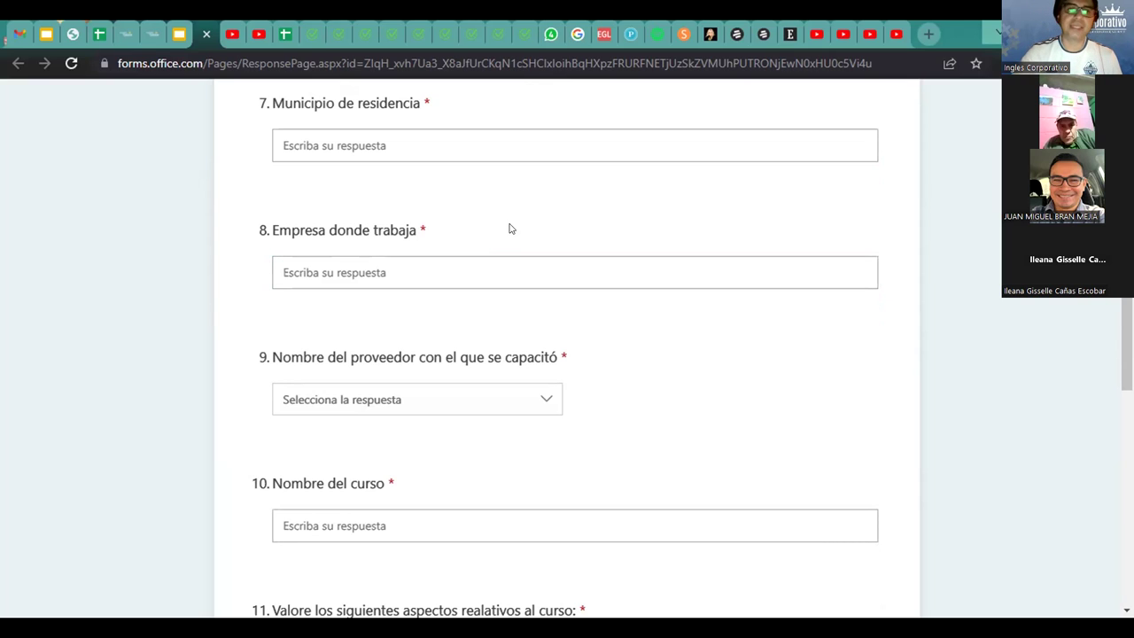
left_click(483, 259)
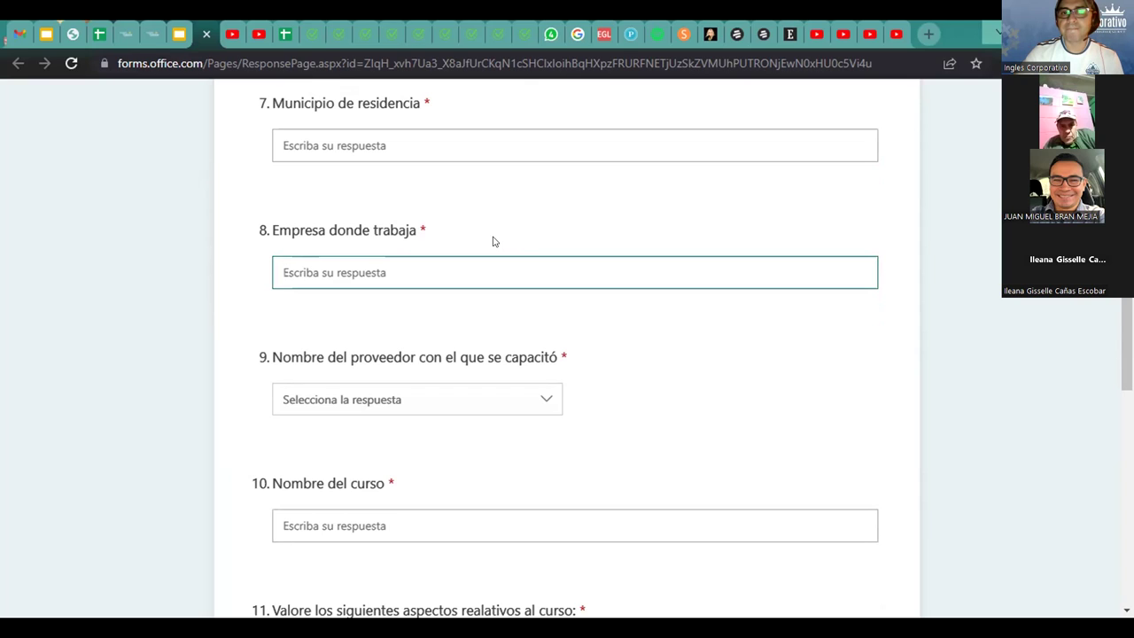
- Choose INGLES CORPORATIVO (REGAL INTERNATIONAL, S.A. DE C.V.) as the training provider in question 9
scroll(494, 241, "down", 1)
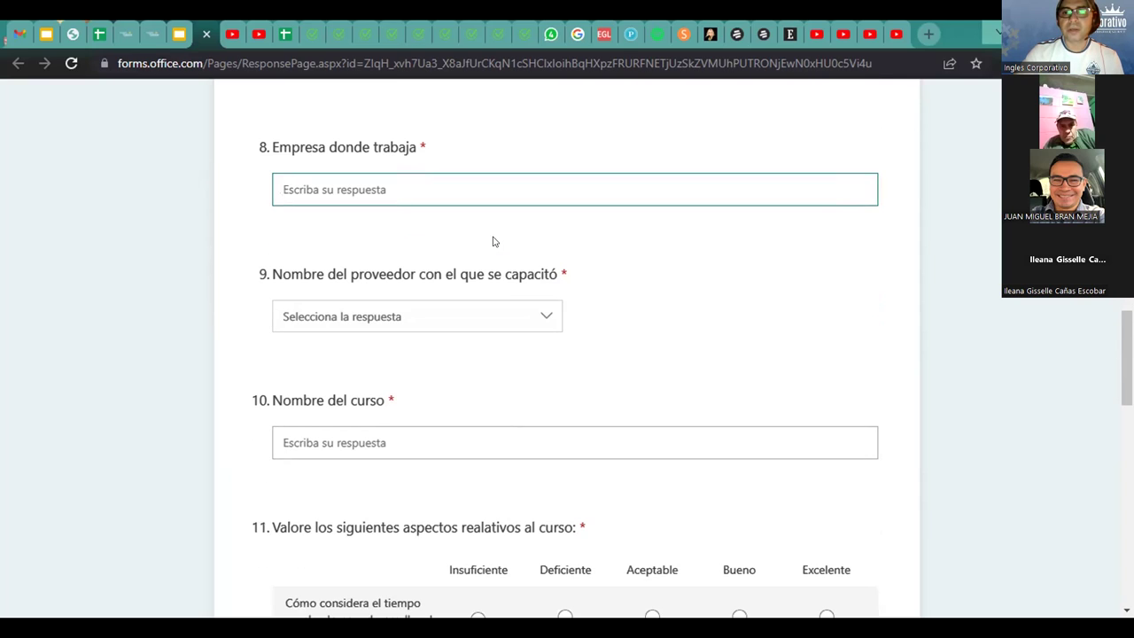
left_click(417, 320)
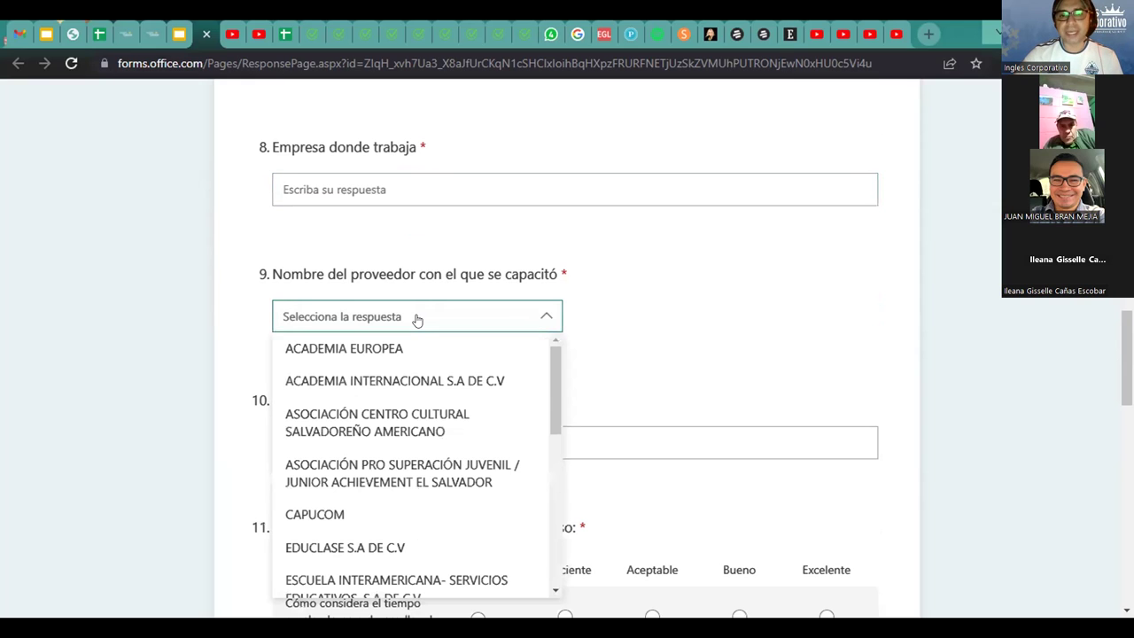
scroll(420, 390, "down", 1)
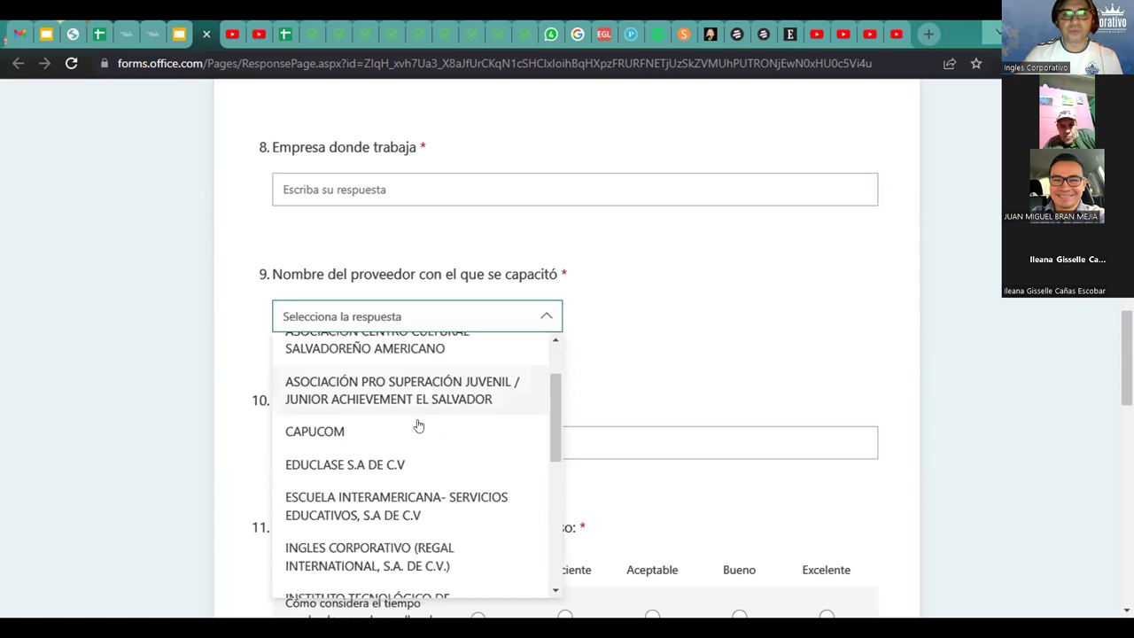
left_click(409, 560)
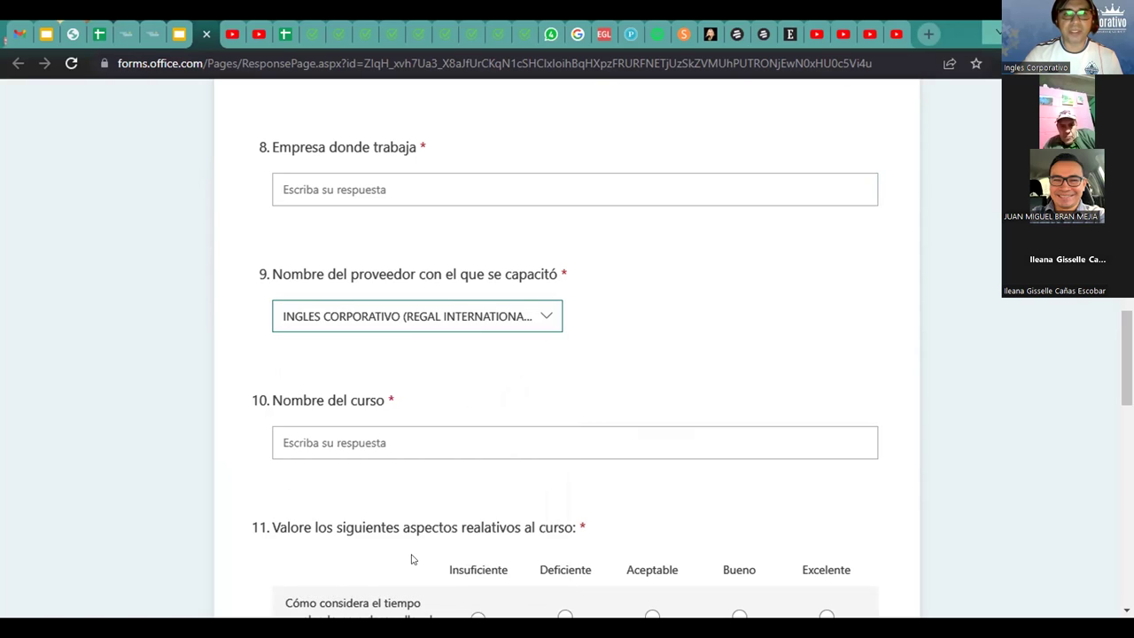
left_click(455, 386)
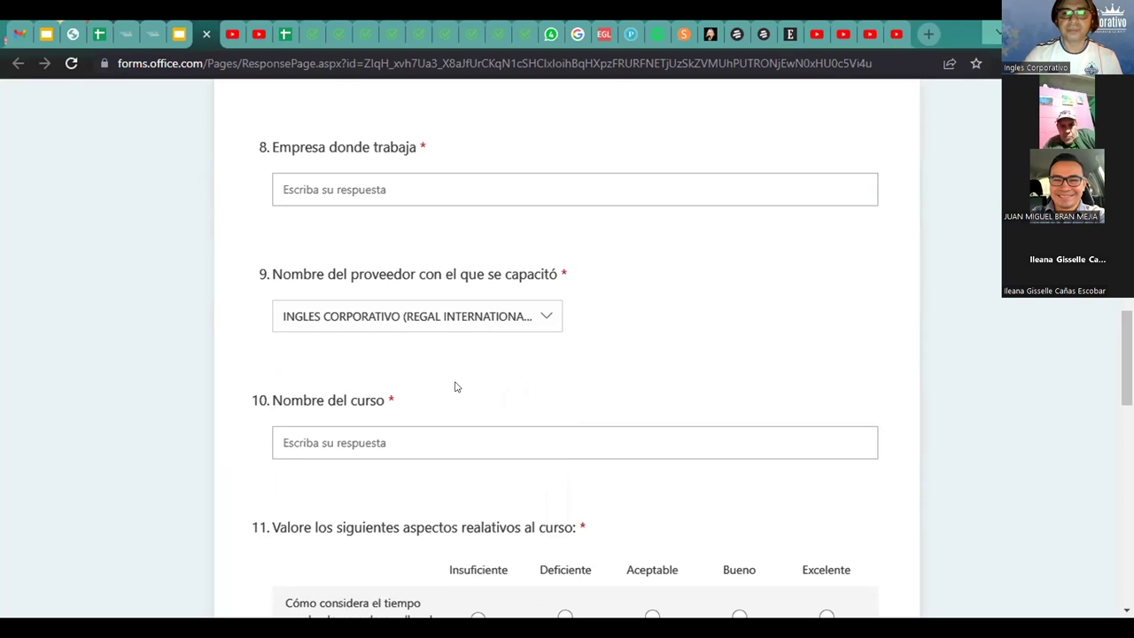
- Copy the course name INGLÉS AVANZADO MÓDULO 3 from the course data slide and paste it as the answer to question 10
scroll(455, 386, "down", 1)
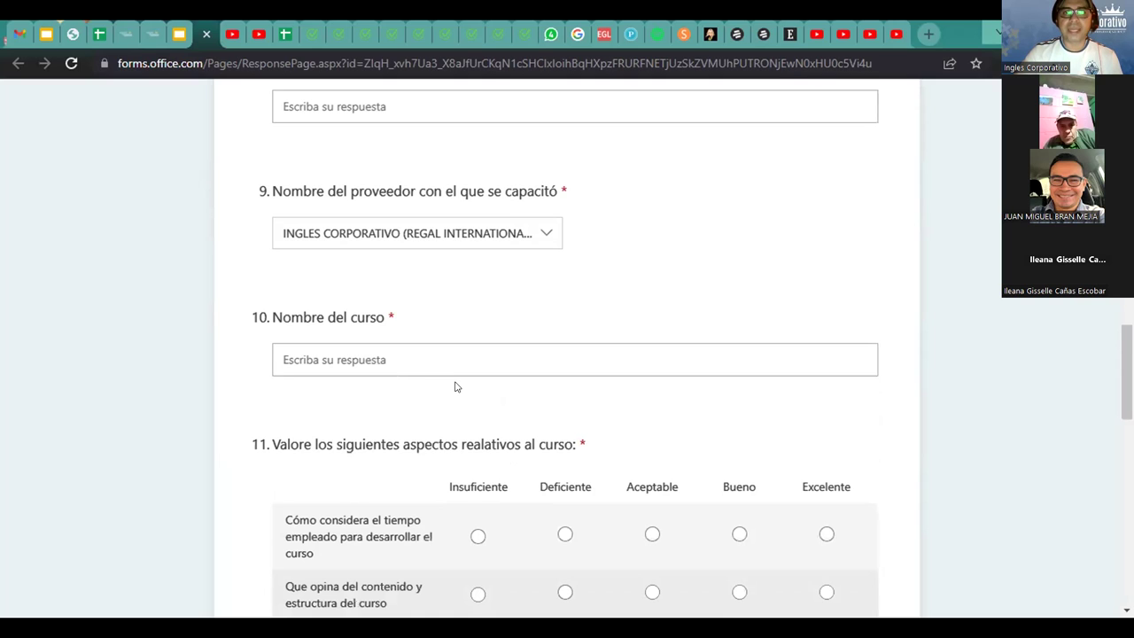
left_click(179, 34)
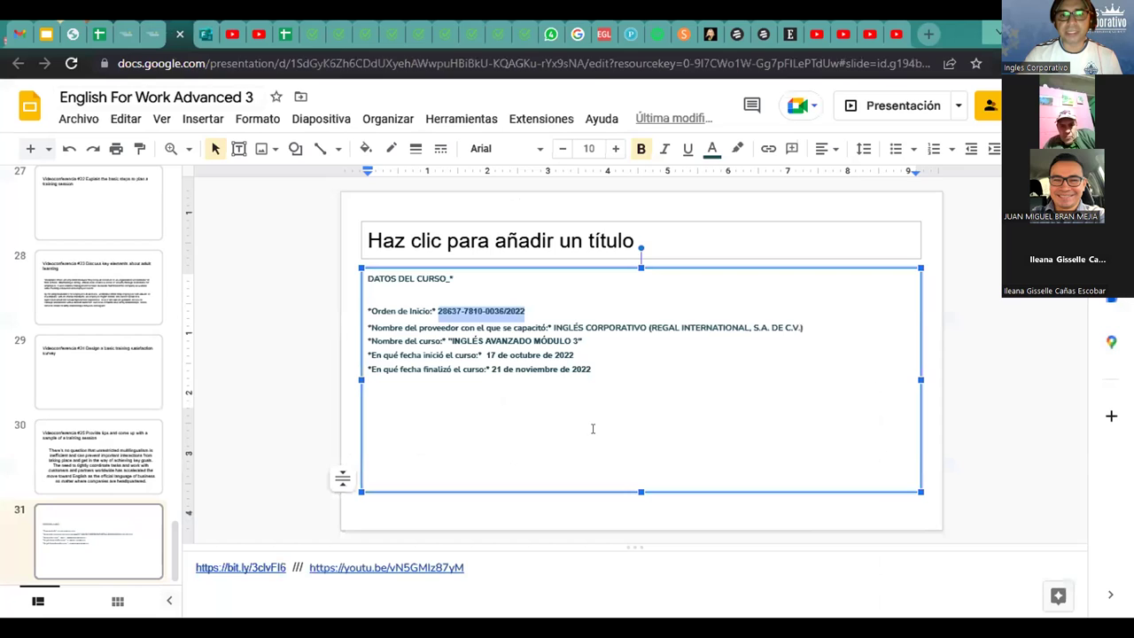
left_click_drag(578, 340, 459, 338)
key("ctrl+c")
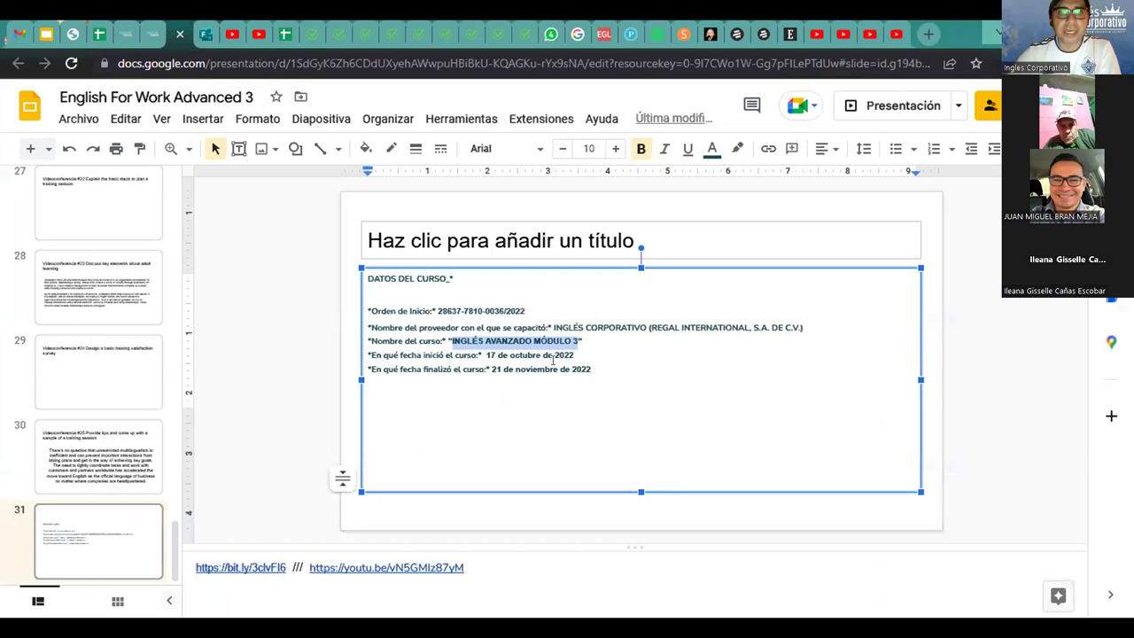
left_click(203, 34)
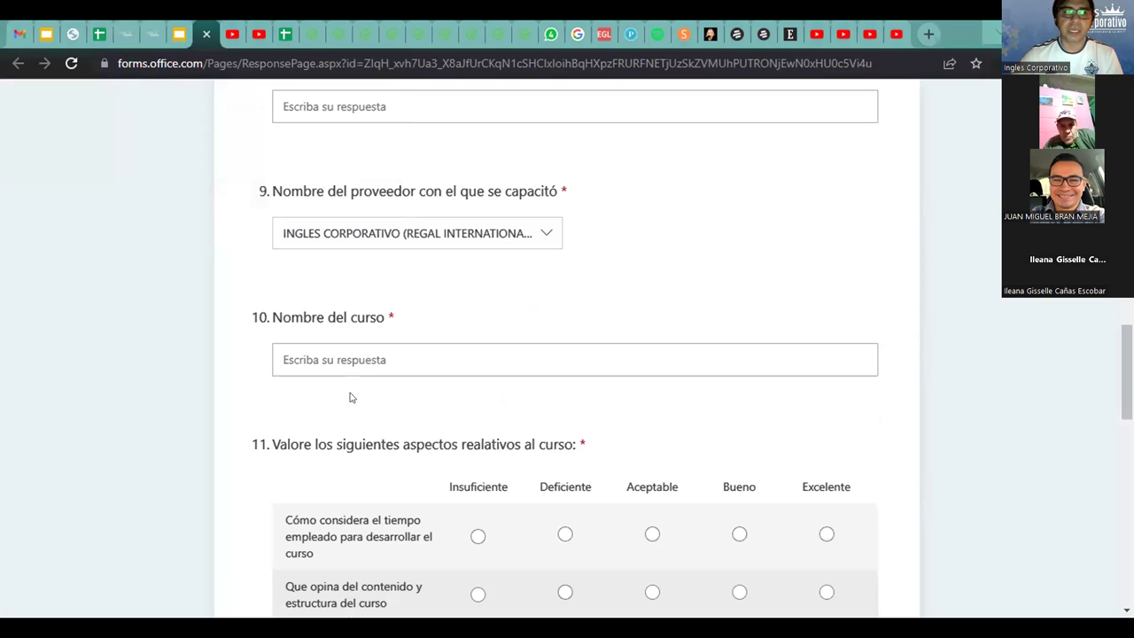
left_click(339, 358)
key("ctrl+v")
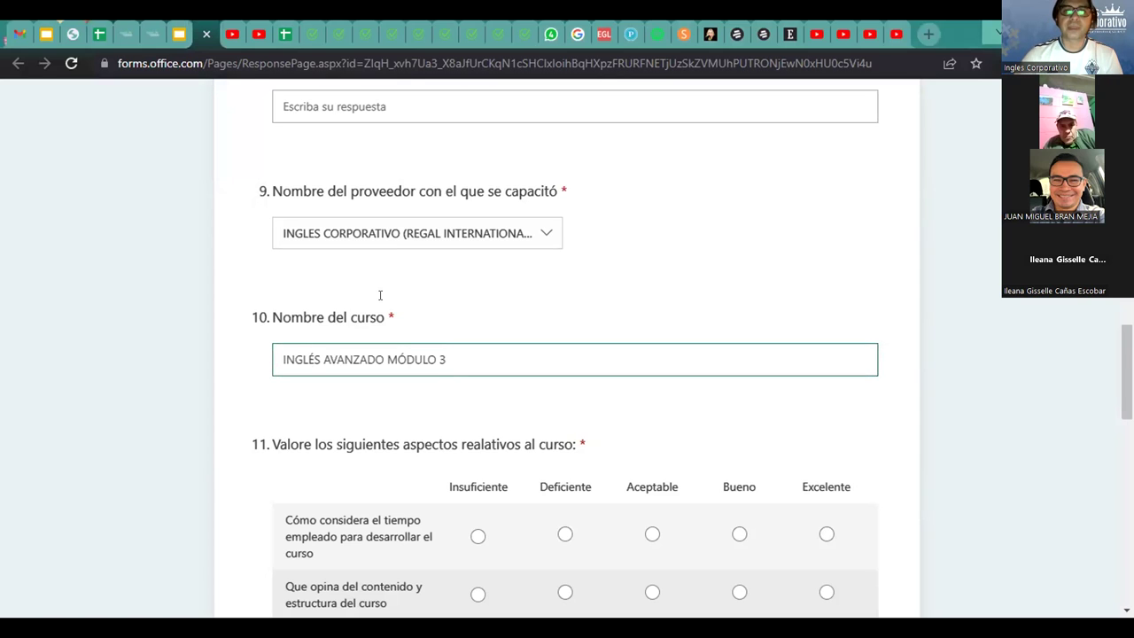
left_click(735, 227)
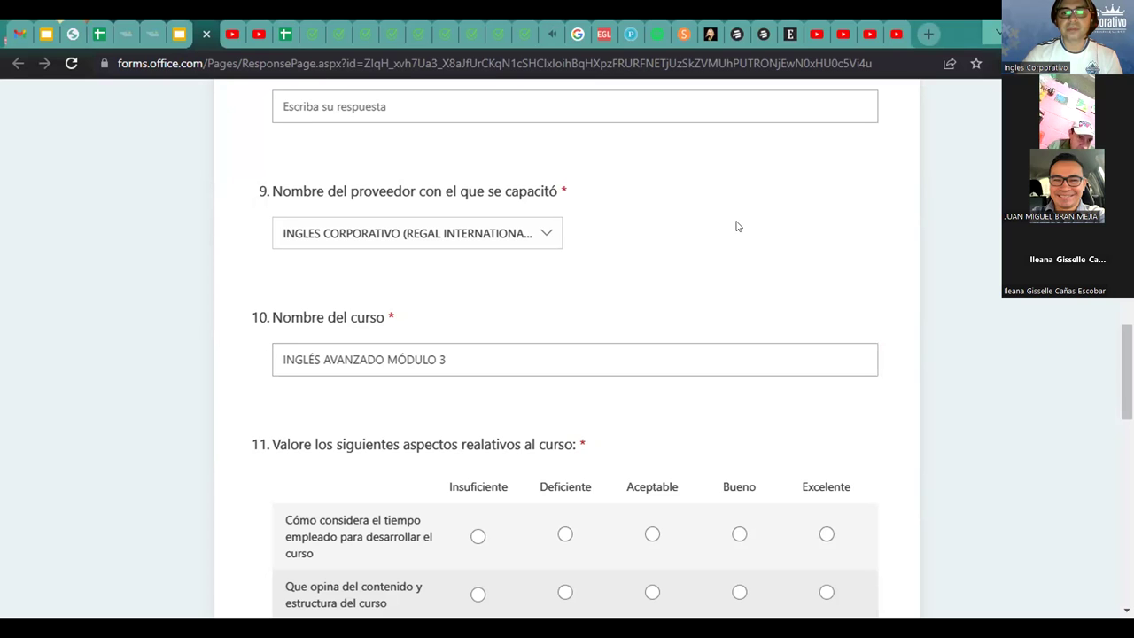
- Review the provider options in question 9 and choose INGLES CORPORATIVO (REGAL INTERNATIONAL, S.A. DE C.V.) again
left_click(531, 238)
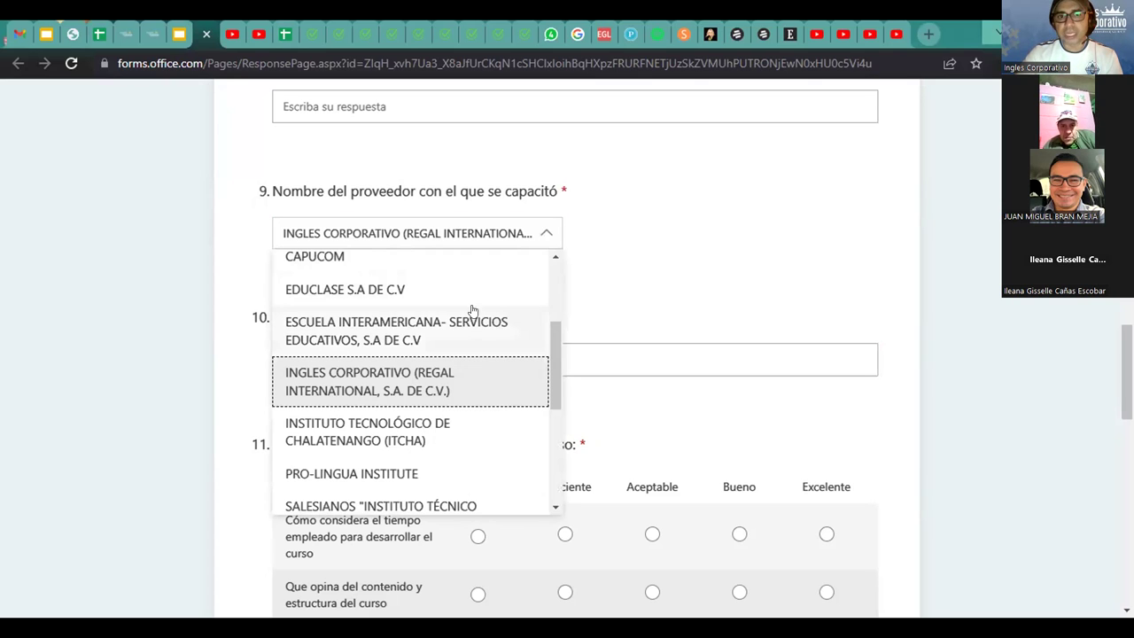
scroll(460, 323, "down", 2)
scroll(458, 328, "up", 1)
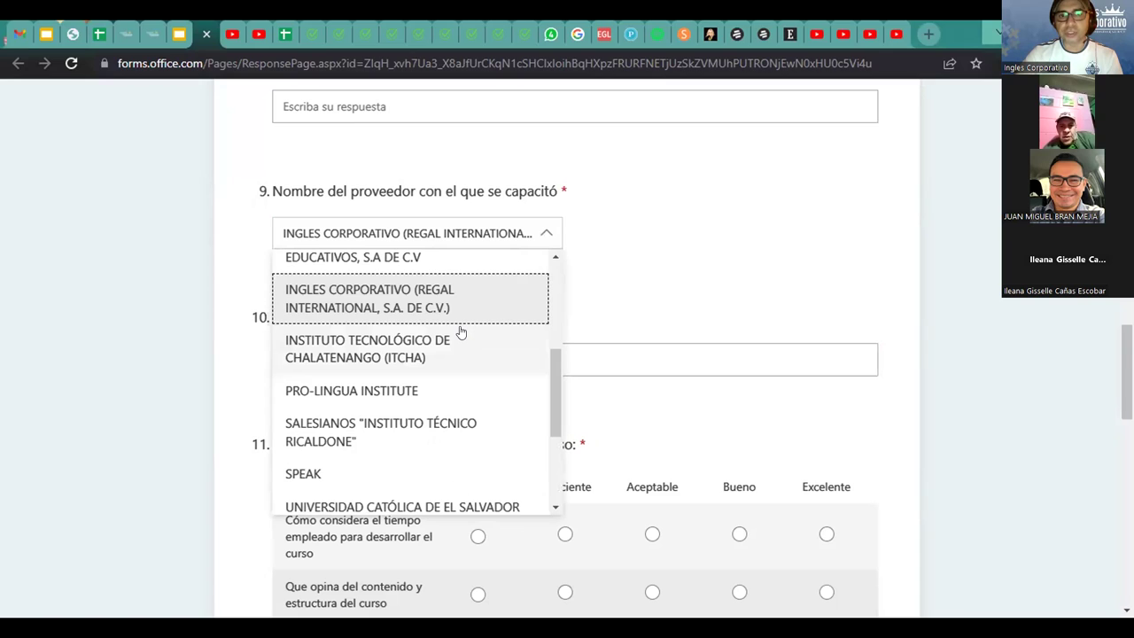
left_click(404, 305)
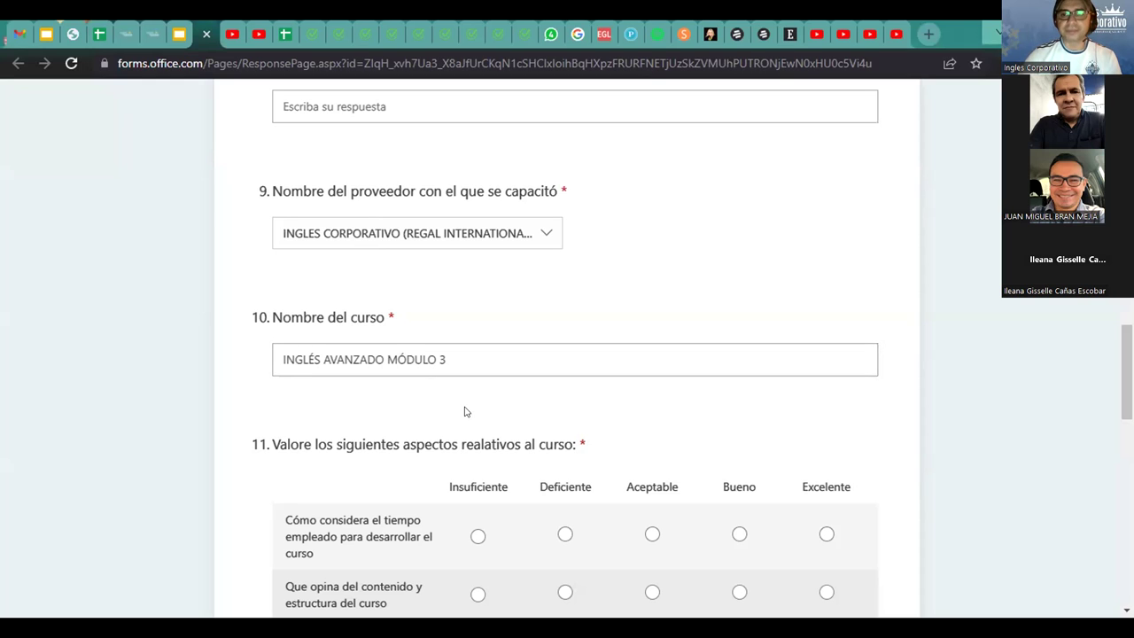
- Rate the course time, the content and structure, and the technological tools as Excelente in question 11
scroll(464, 411, "down", 1)
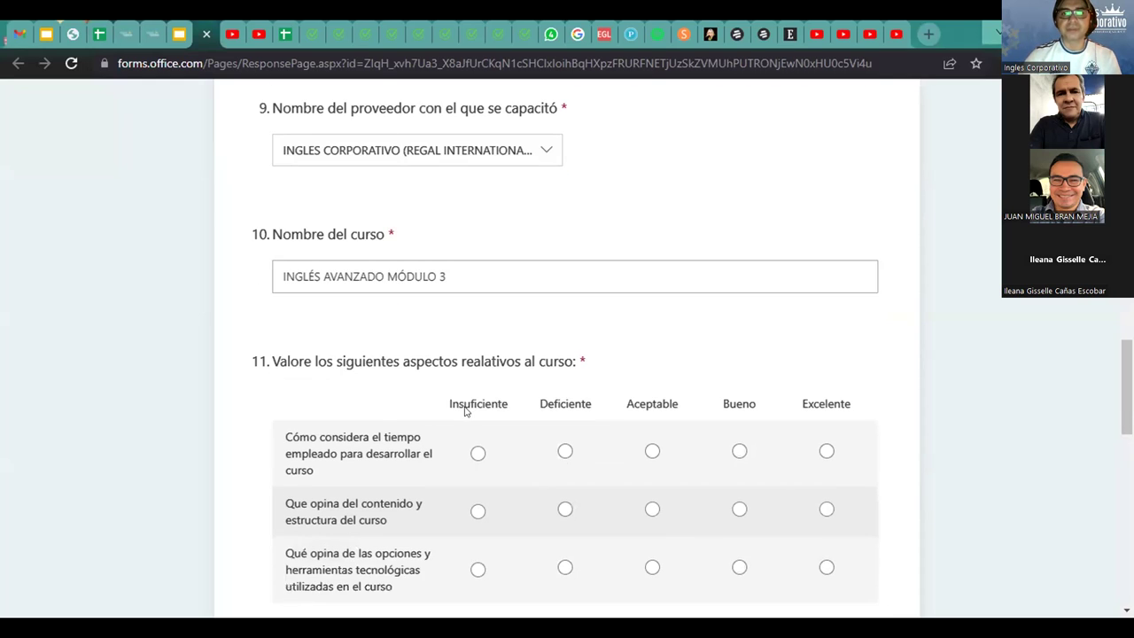
scroll(462, 406, "up", 1)
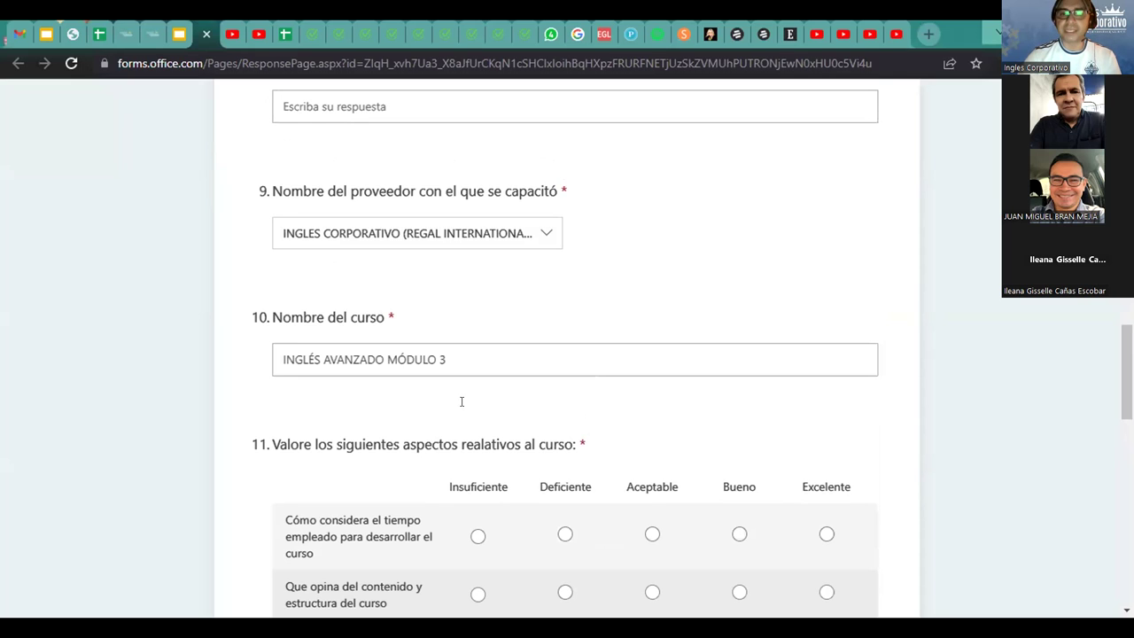
scroll(462, 401, "down", 3)
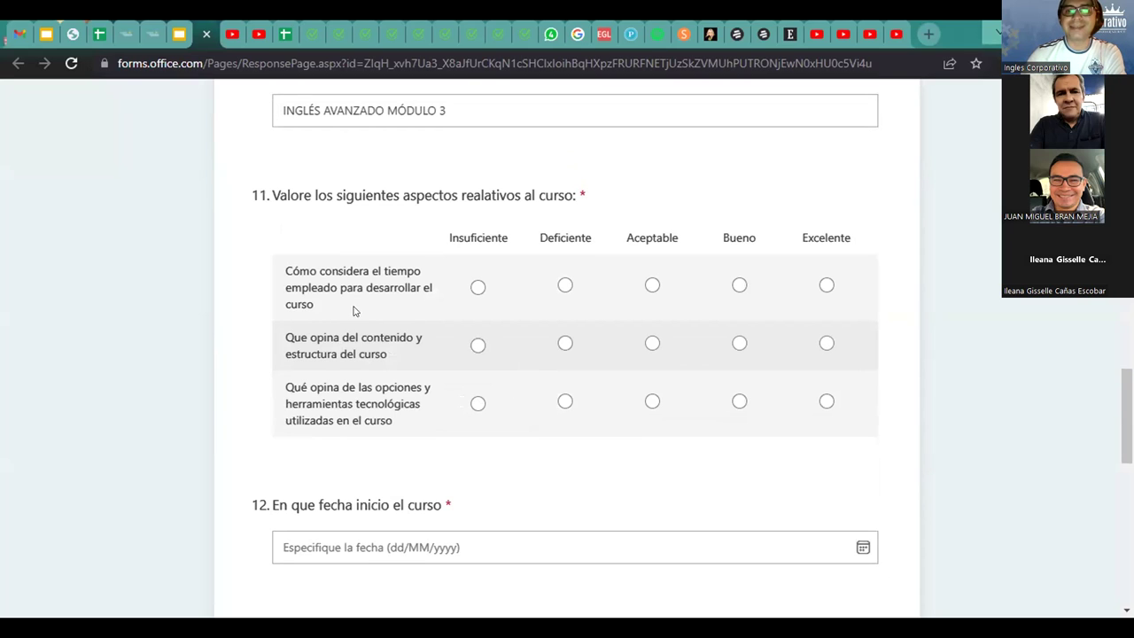
left_click(826, 285)
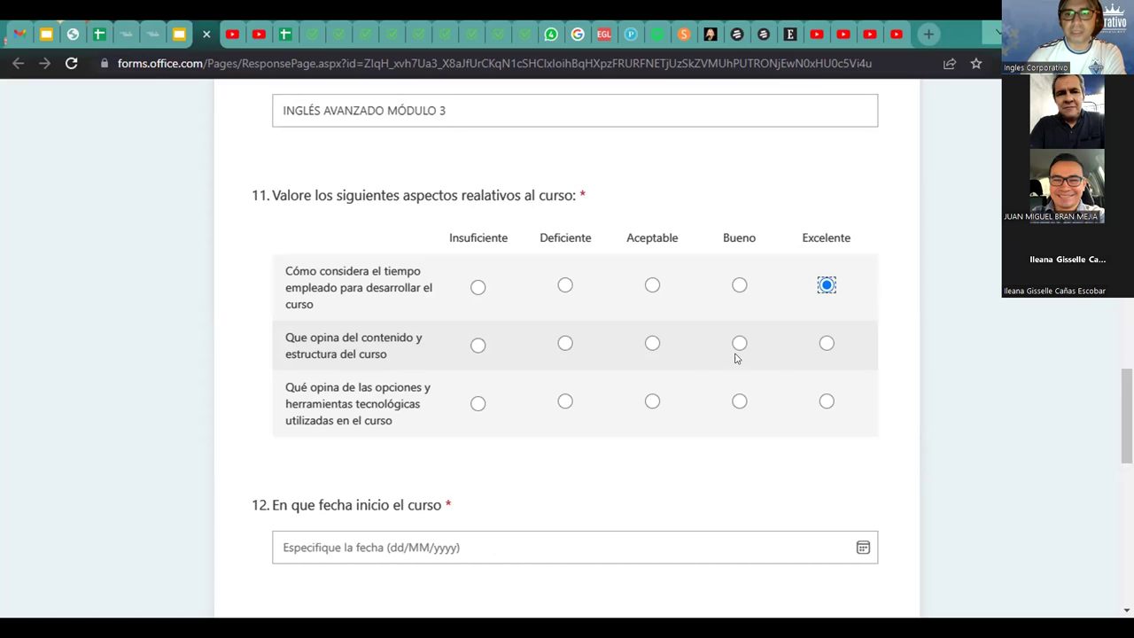
left_click(827, 343)
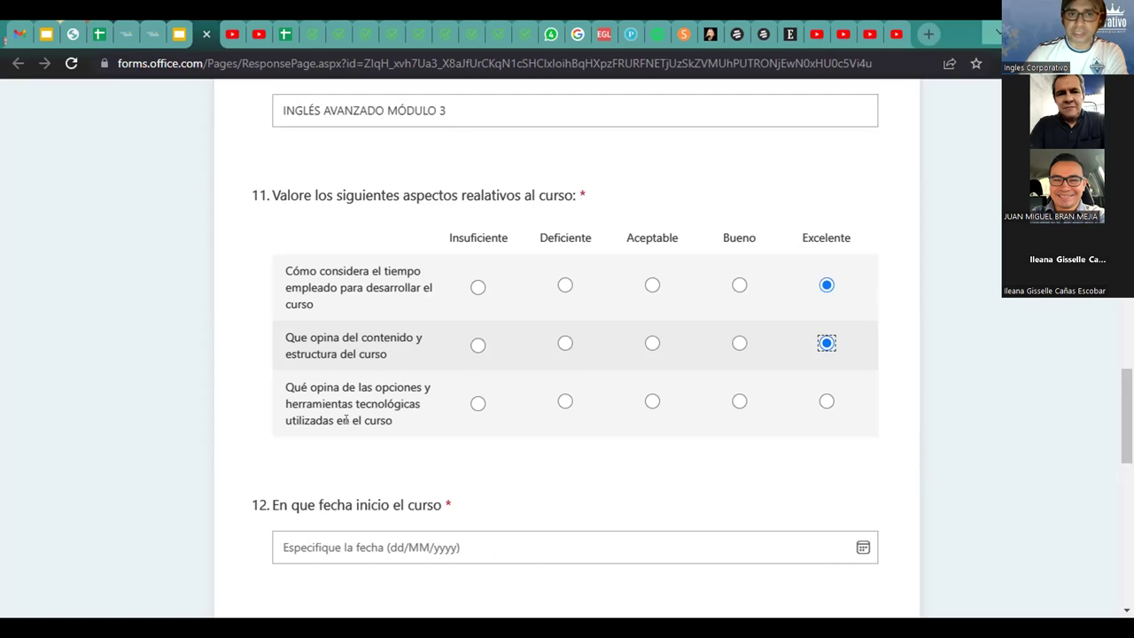
left_click(827, 403)
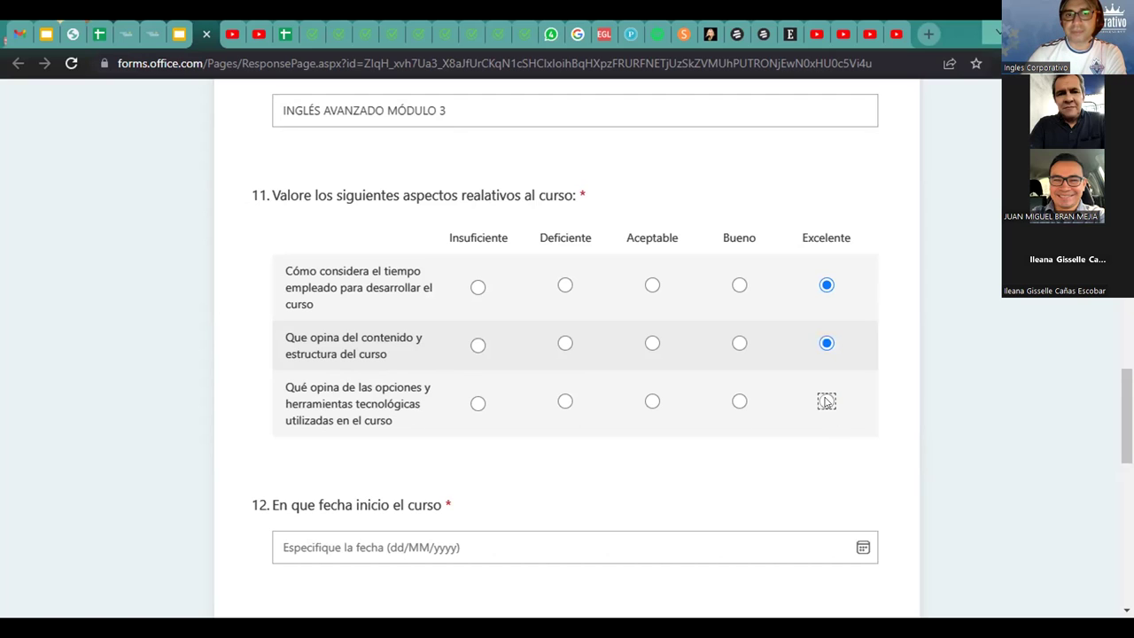
left_click(809, 466)
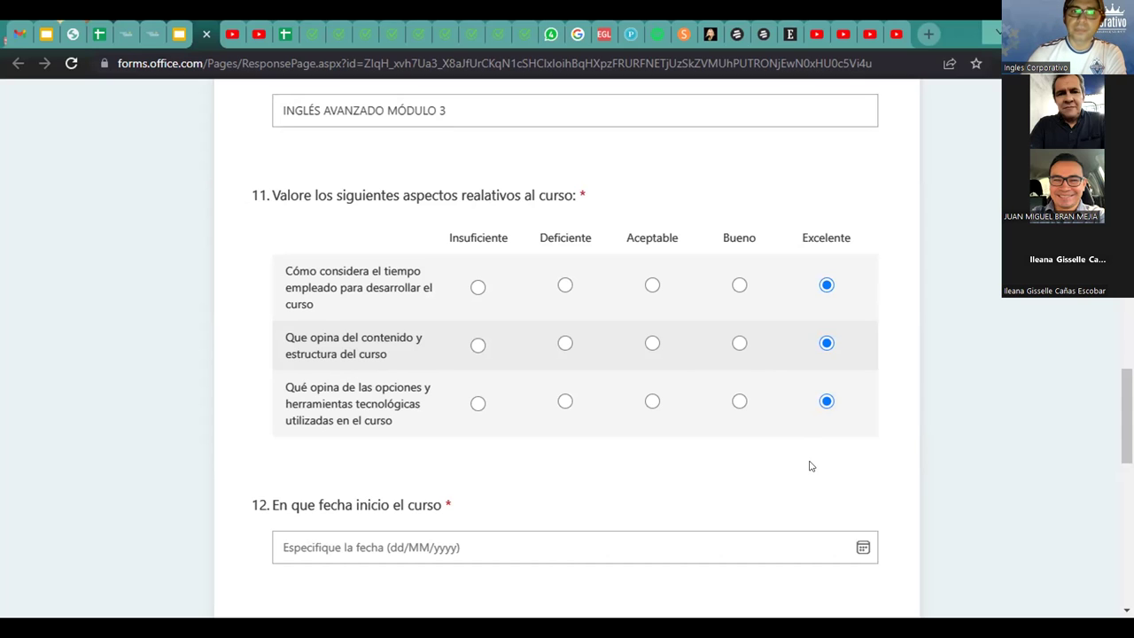
- Check the start date on the course data slide and set question 12, the course start date, to 17/10/2022
scroll(809, 466, "down", 2)
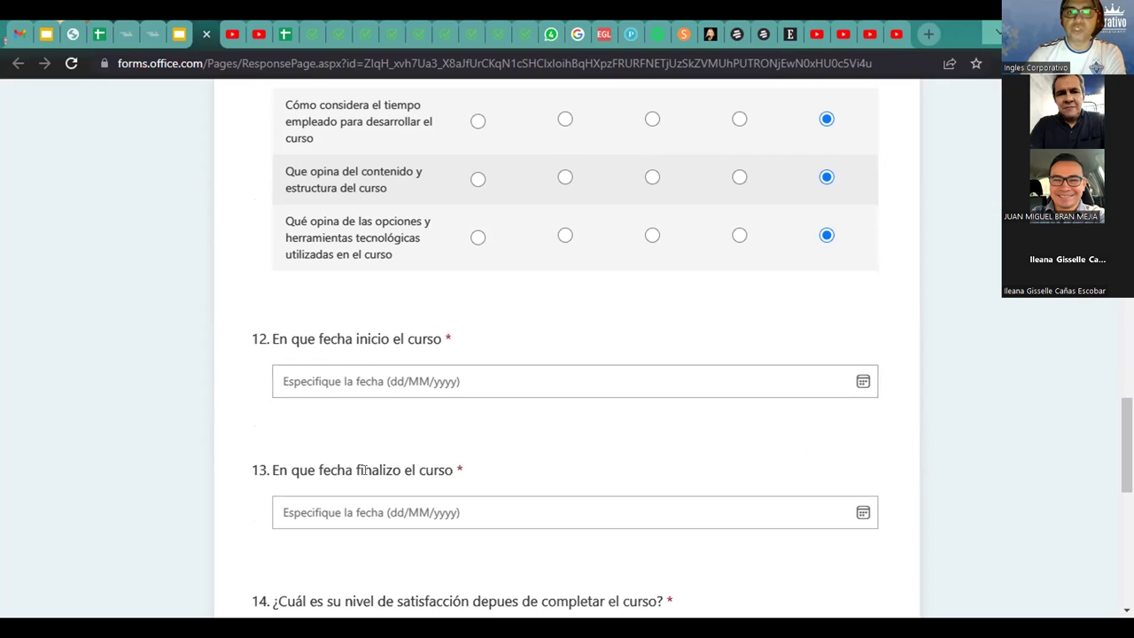
left_click(176, 33)
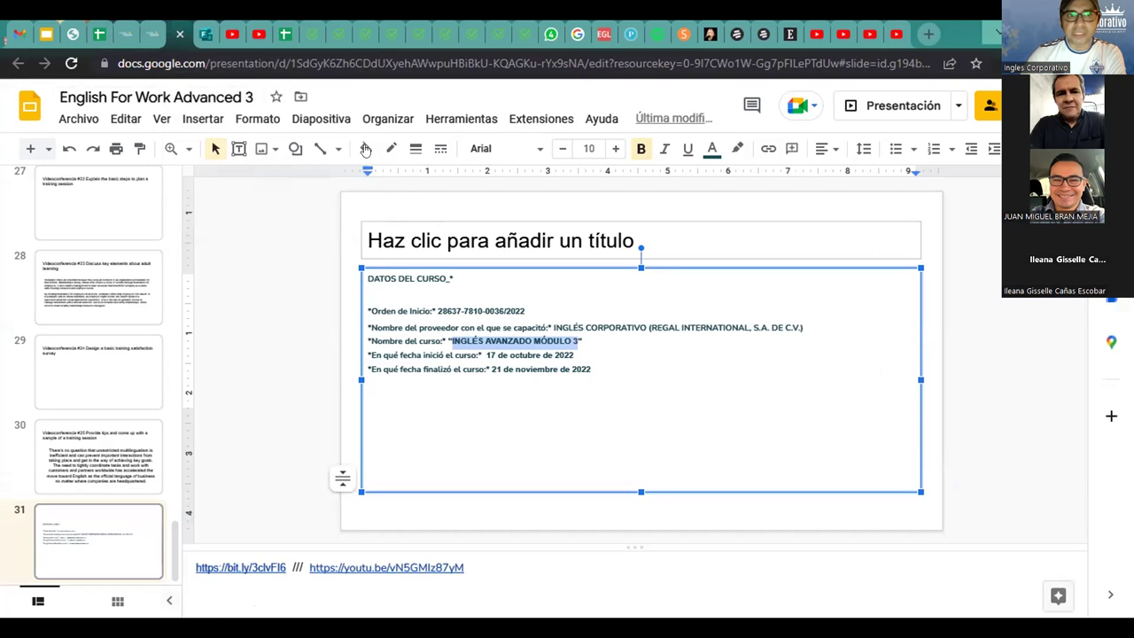
key("ctrl+Tab")
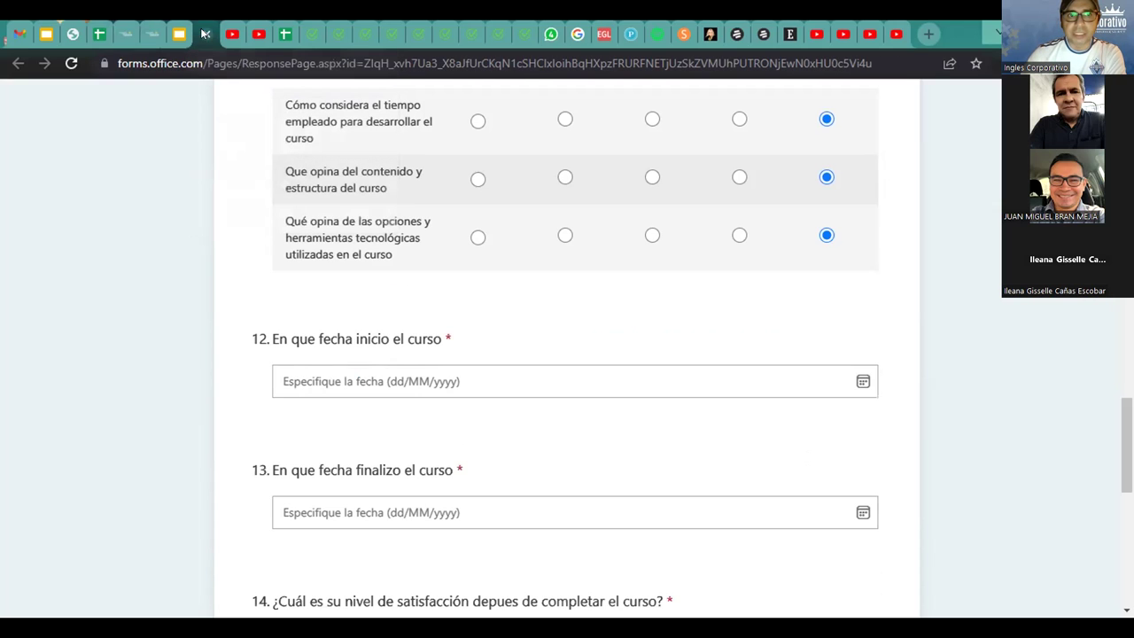
left_click(862, 381)
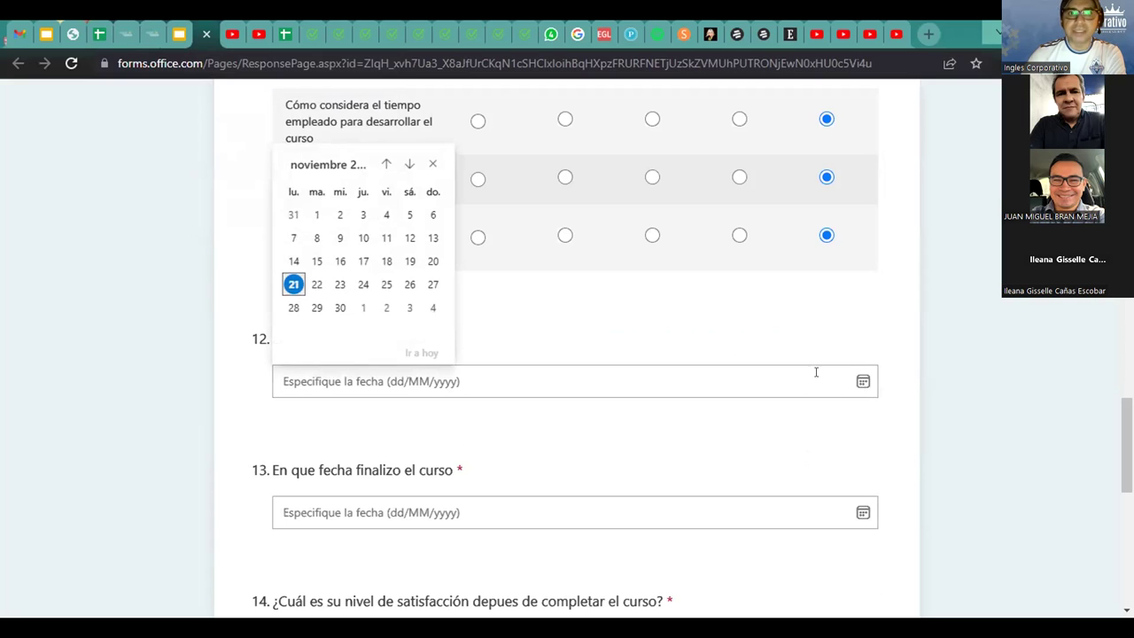
left_click(387, 164)
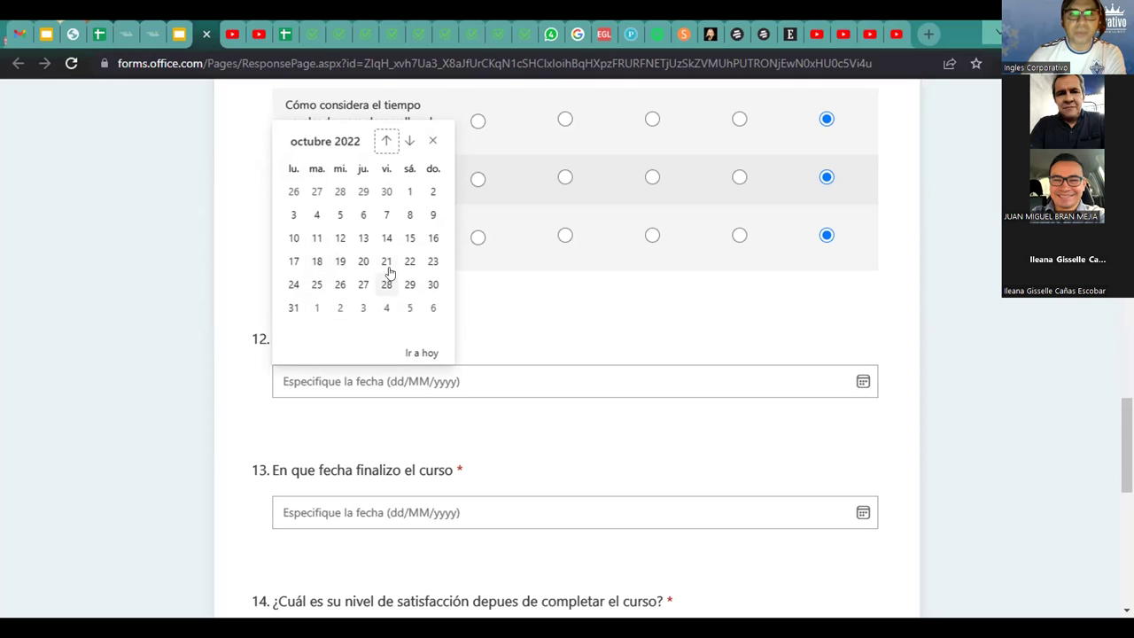
left_click(293, 264)
left_click(367, 431)
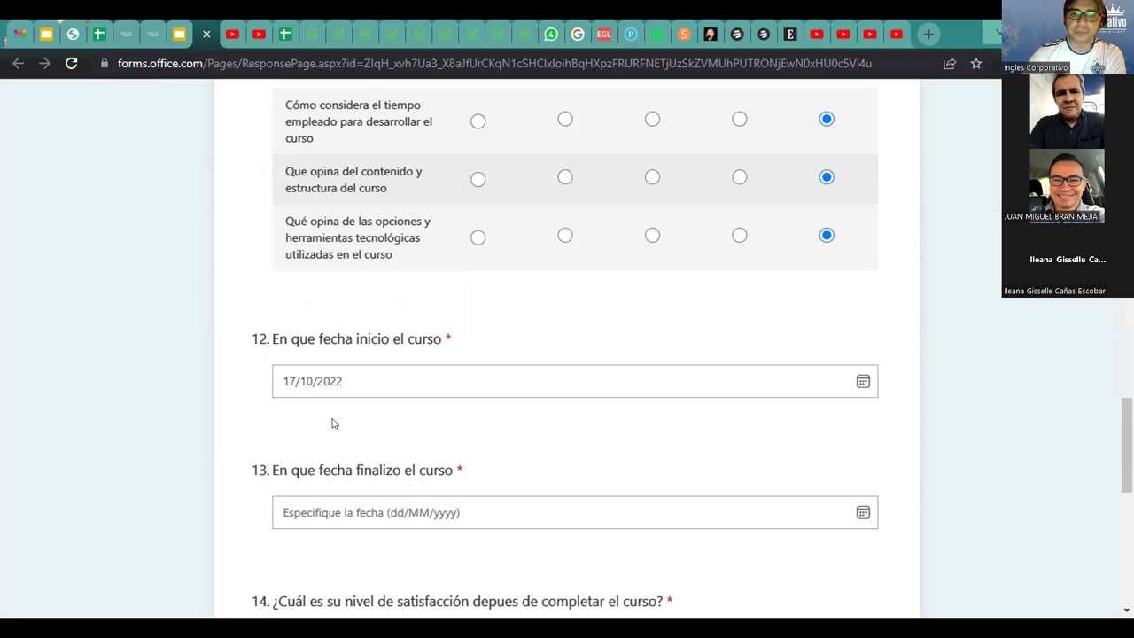
- Set the course end date in question 13 to 21/11/2022
scroll(334, 424, "down", 2)
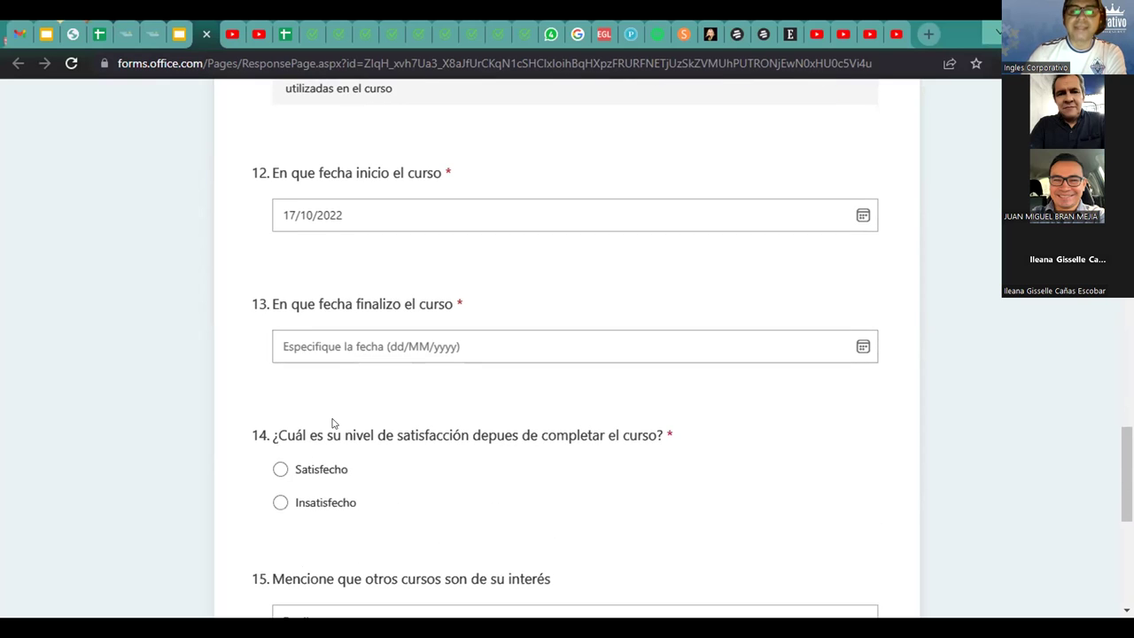
left_click(862, 347)
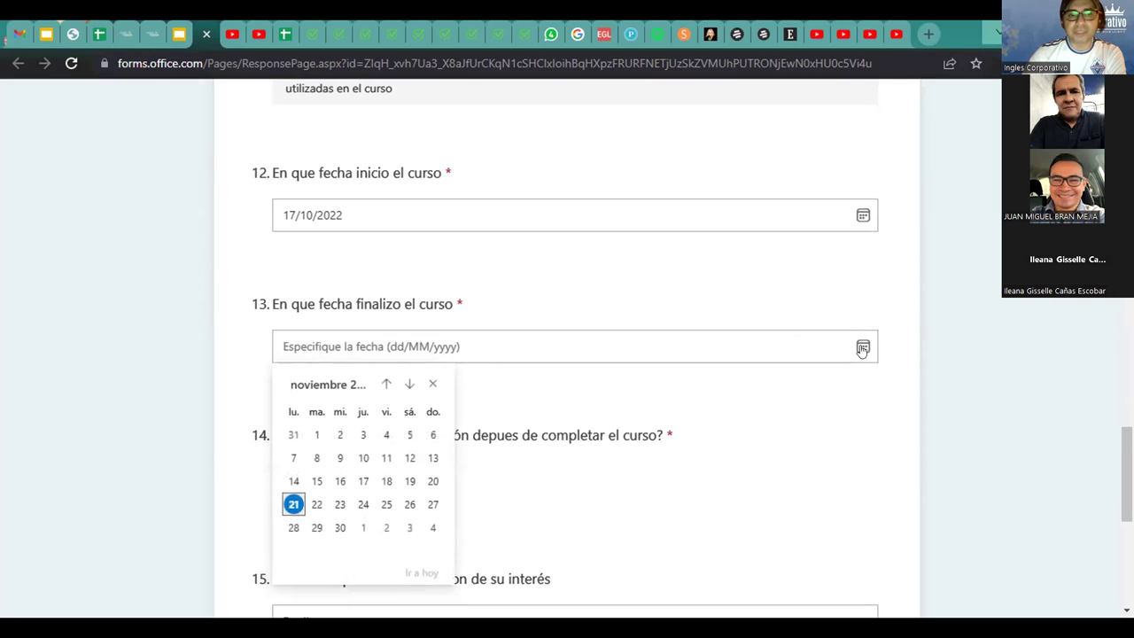
left_click(293, 505)
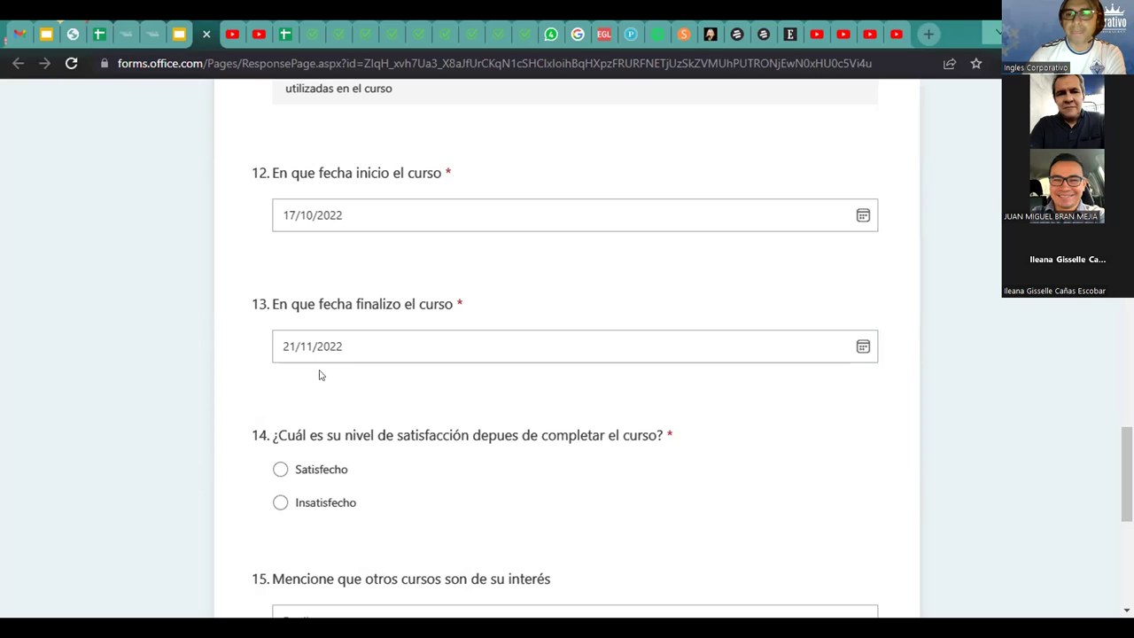
- Look through questions 14 to 16 on satisfaction, courses of interest and comments, down to the end of the survey
scroll(320, 375, "down", 1)
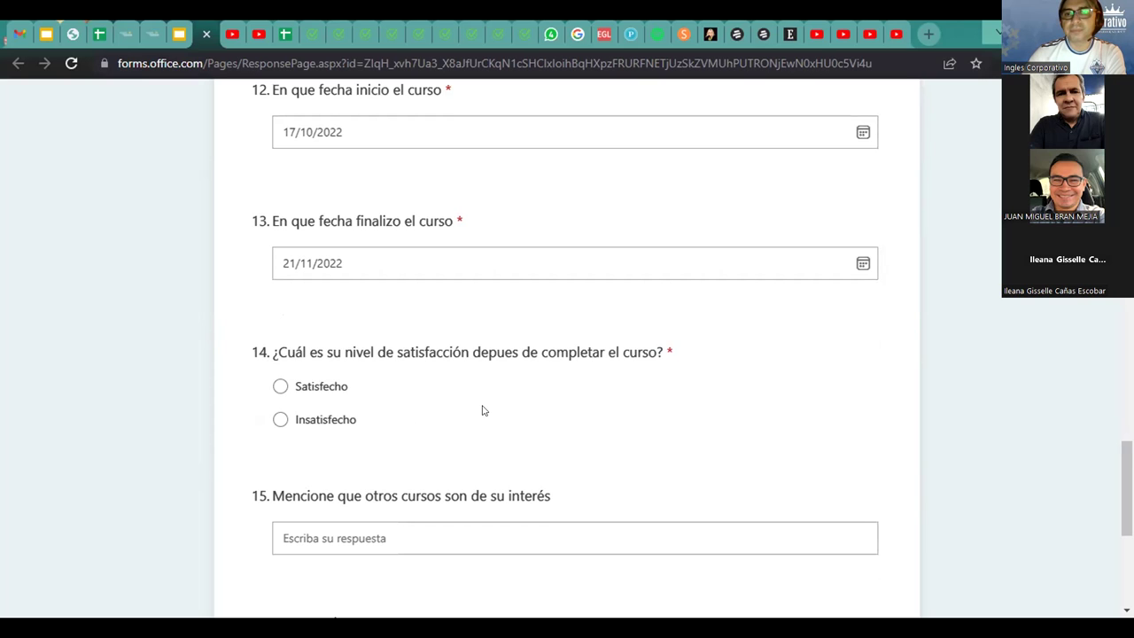
scroll(483, 410, "down", 2)
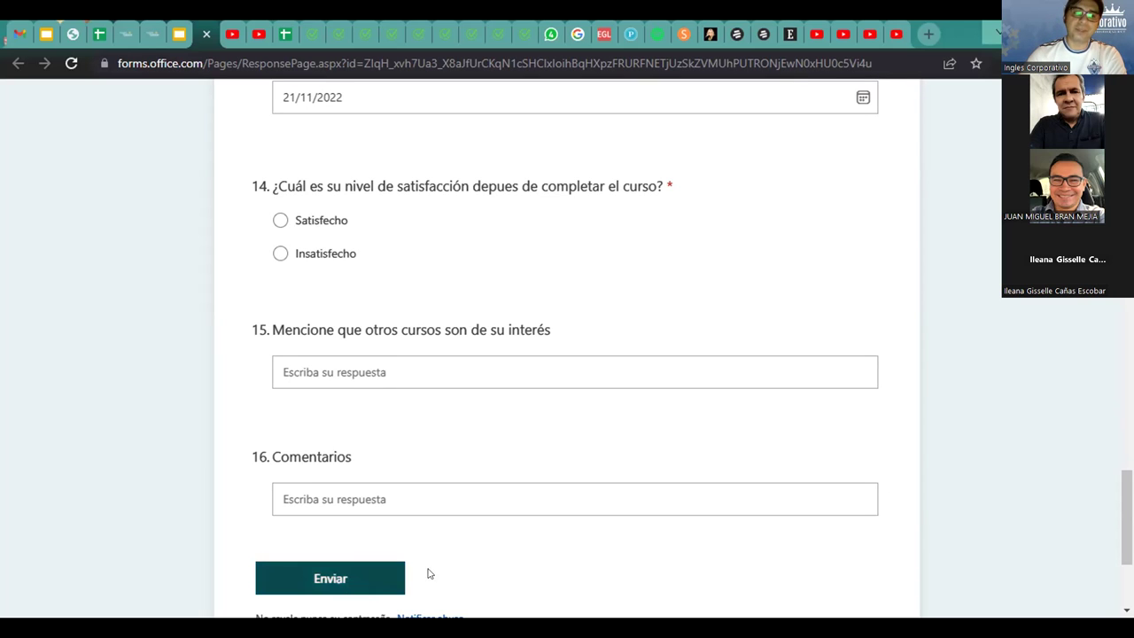
scroll(470, 568, "down", 3)
scroll(471, 569, "up", 2)
scroll(471, 569, "up", 1)
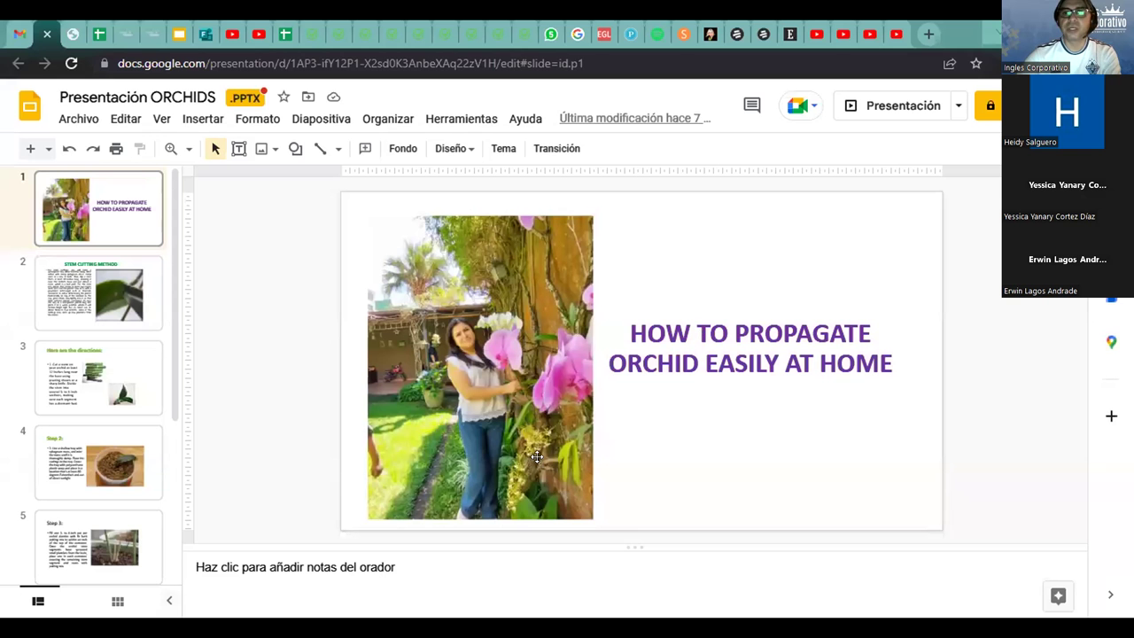
- Start the full-screen slideshow of the Presentación ORCHIDS deck from its first slide
left_click(888, 104)
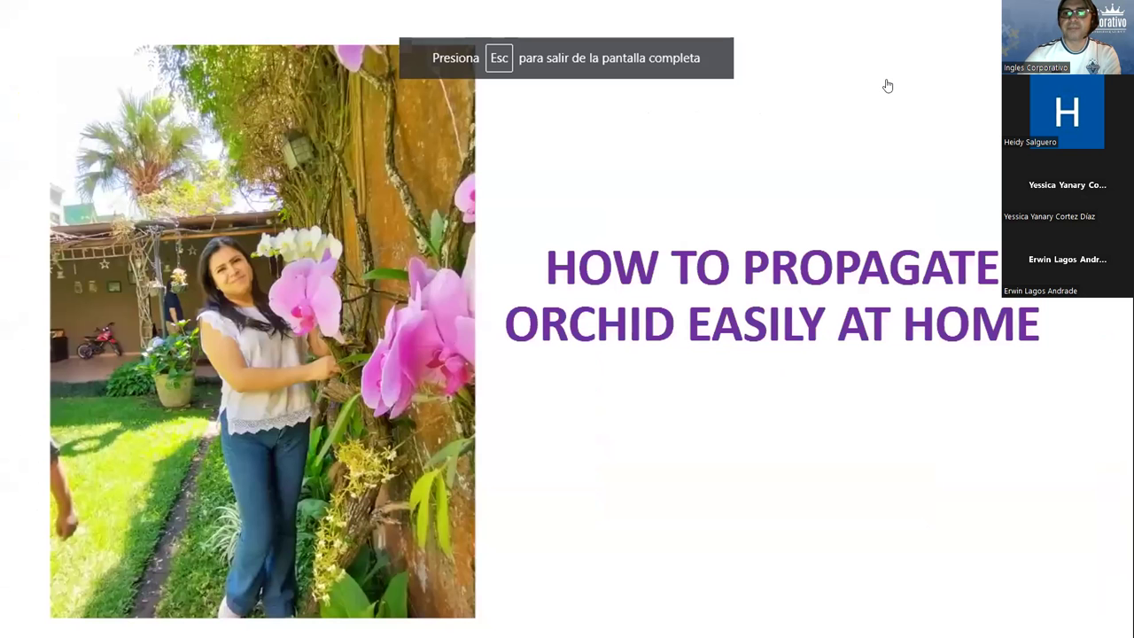
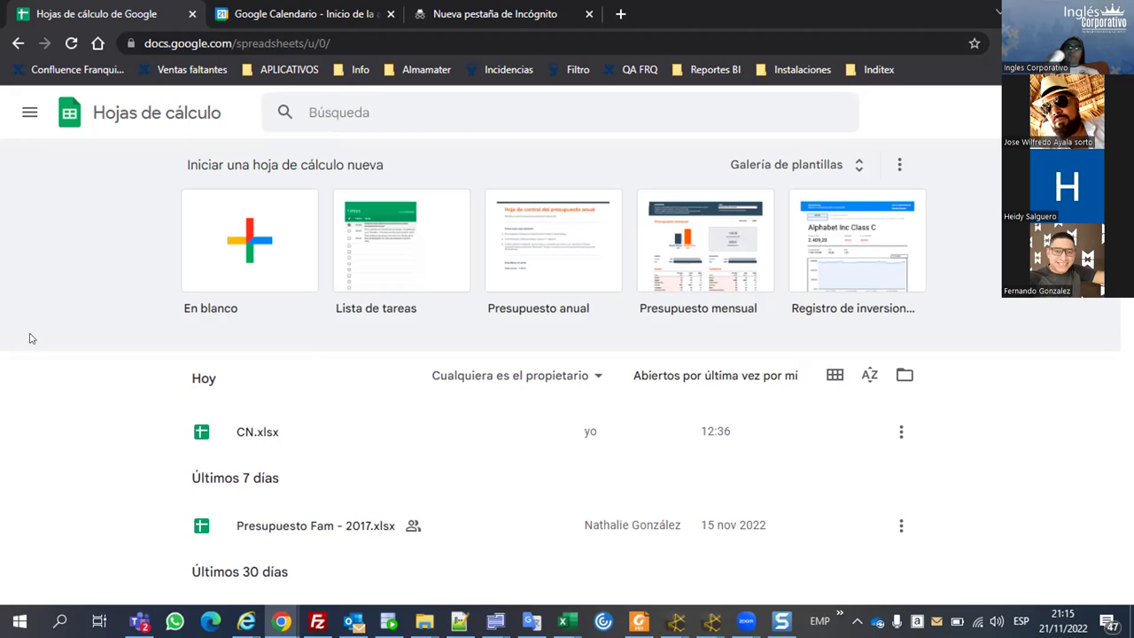
- Create a blank spreadsheet in Google Sheets and name it Orders
left_click(271, 271)
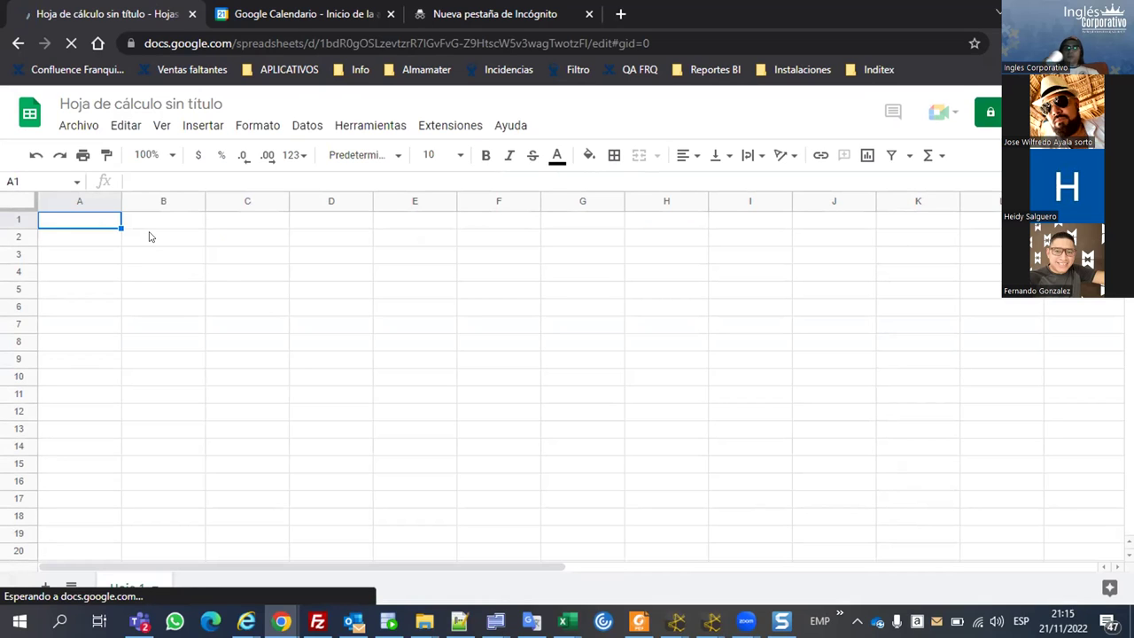
left_click(101, 104)
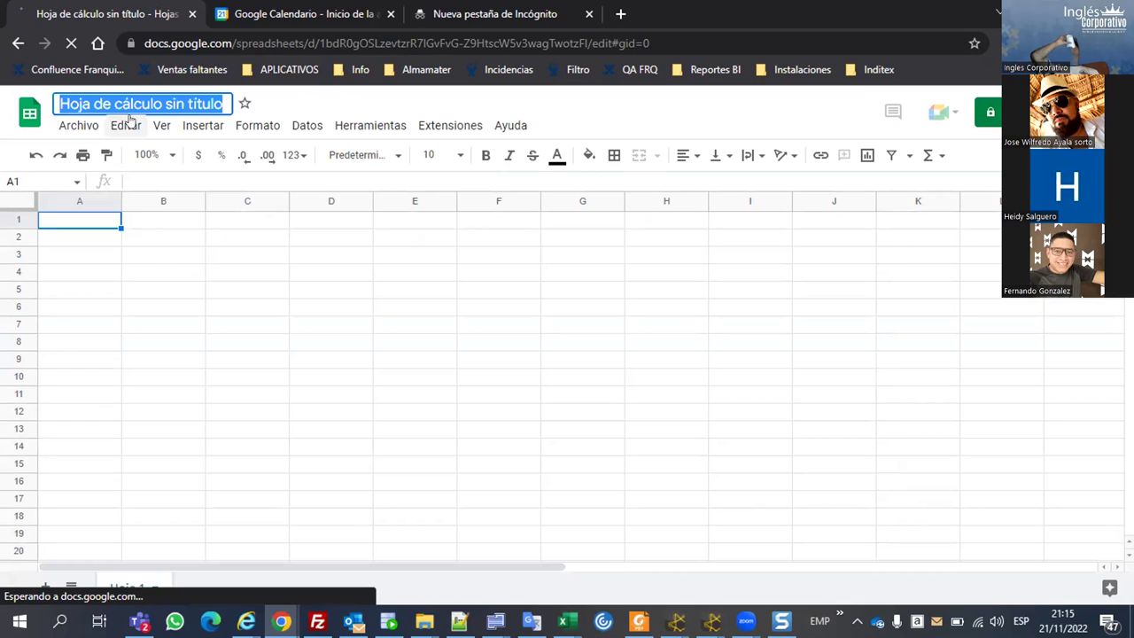
type("Orders")
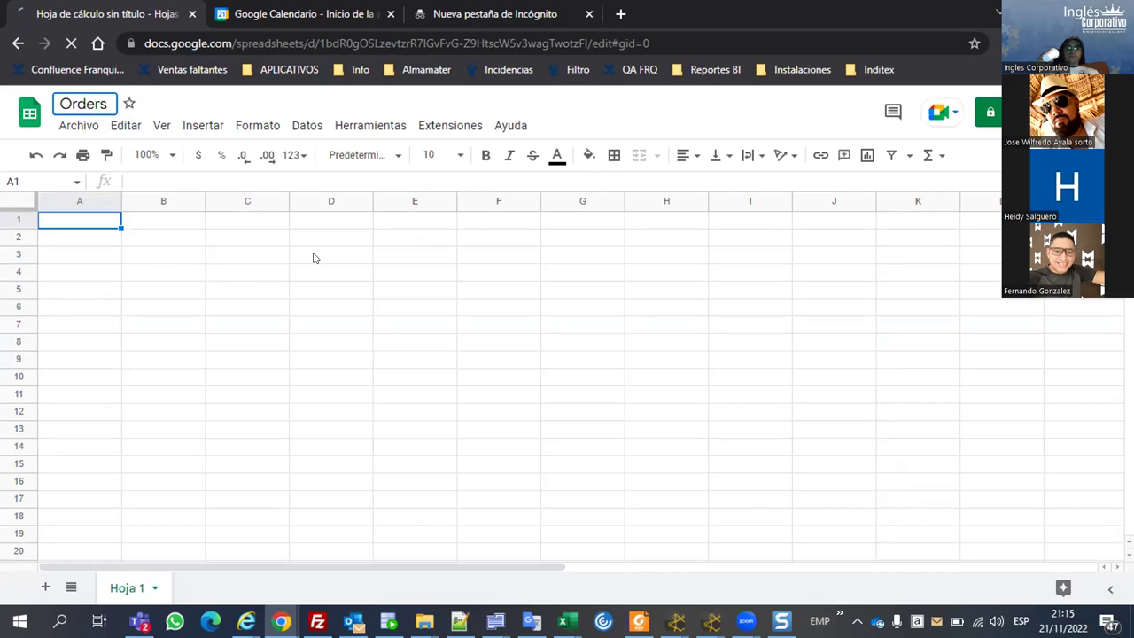
left_click(295, 259)
left_click(86, 226)
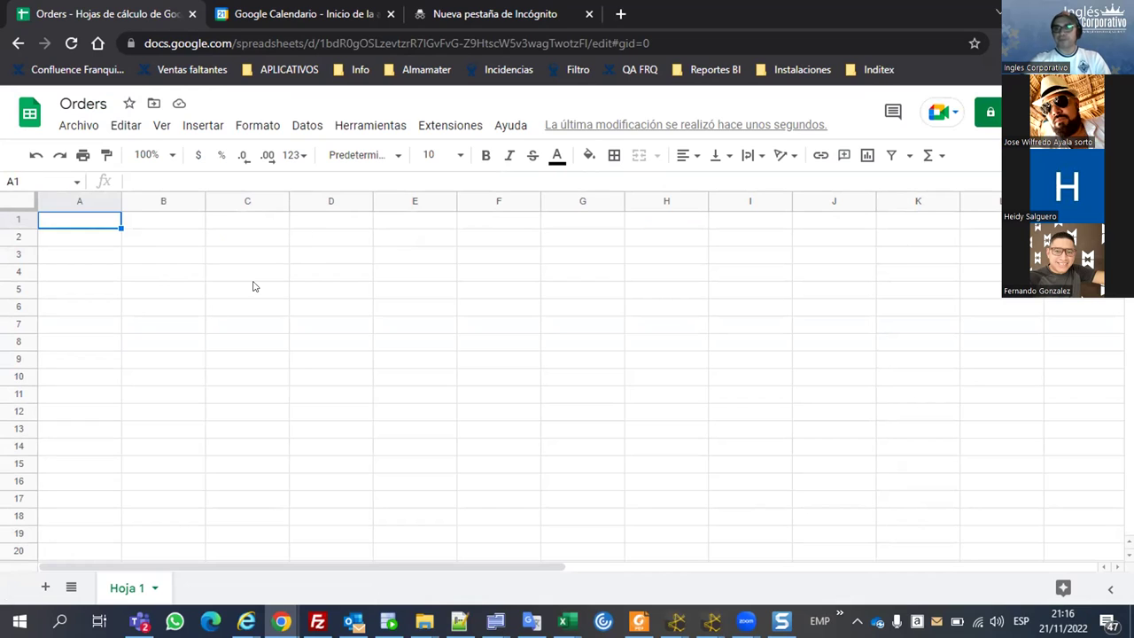
- Create a new form from the Orders spreadsheet and enter "Description" as the form's description
left_click(369, 124)
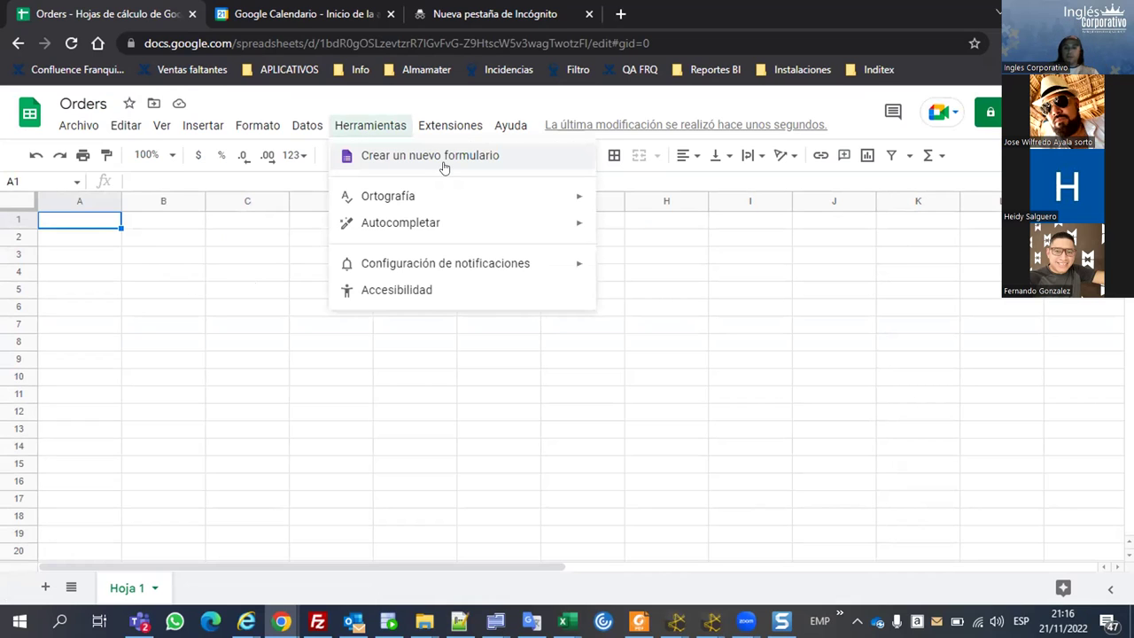
left_click(443, 157)
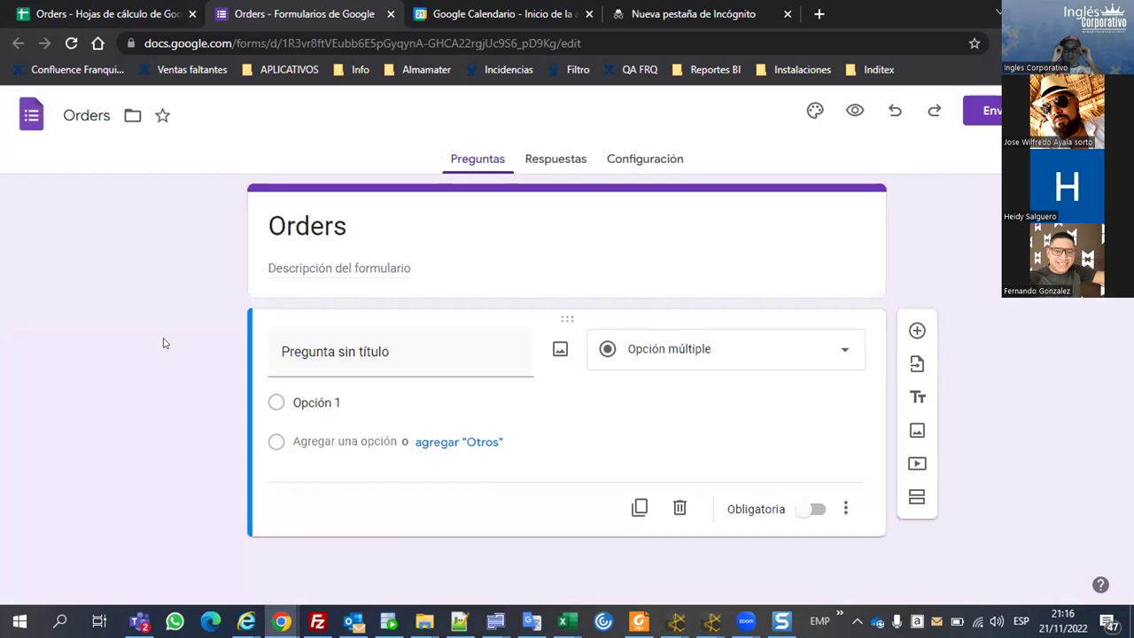
left_click(350, 266)
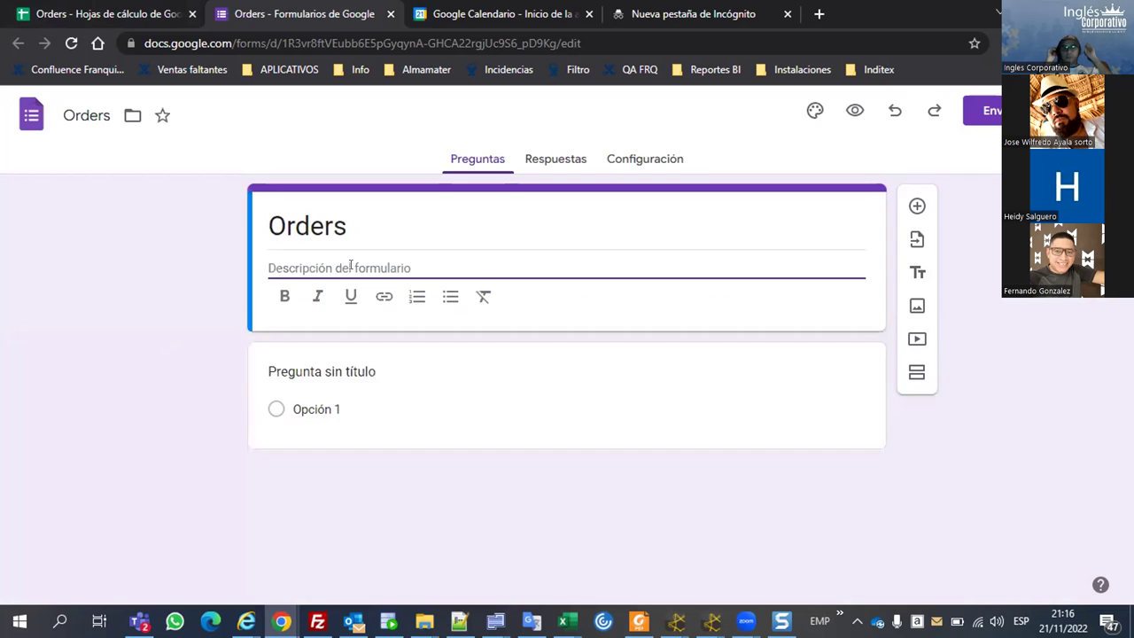
type("Description")
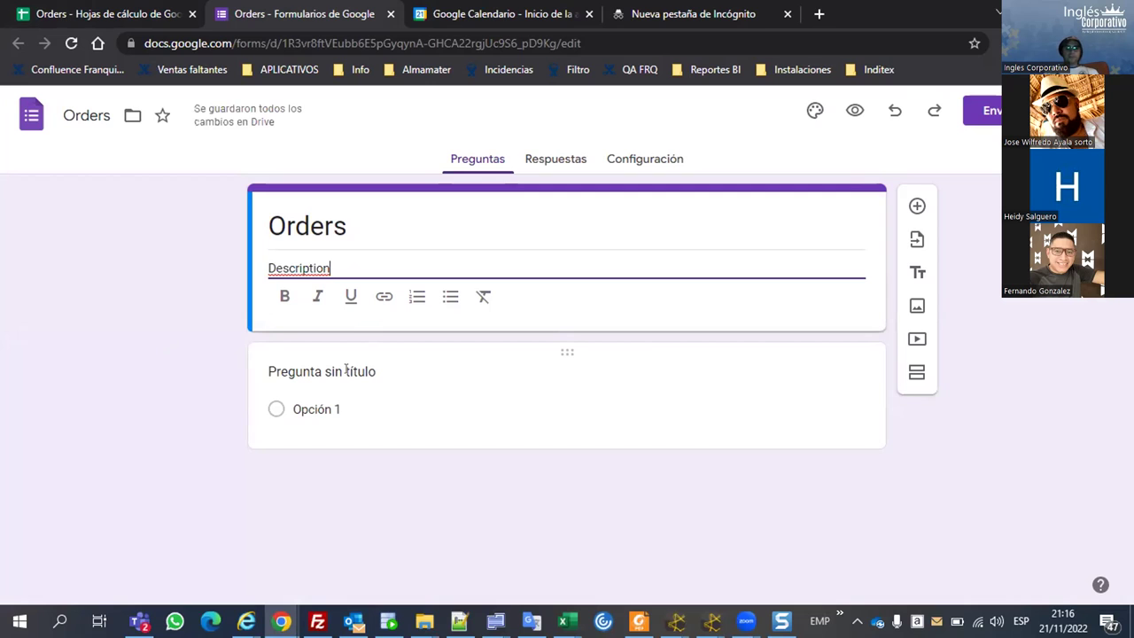
- Title the form's first question "What color do you want?"
left_click(433, 342)
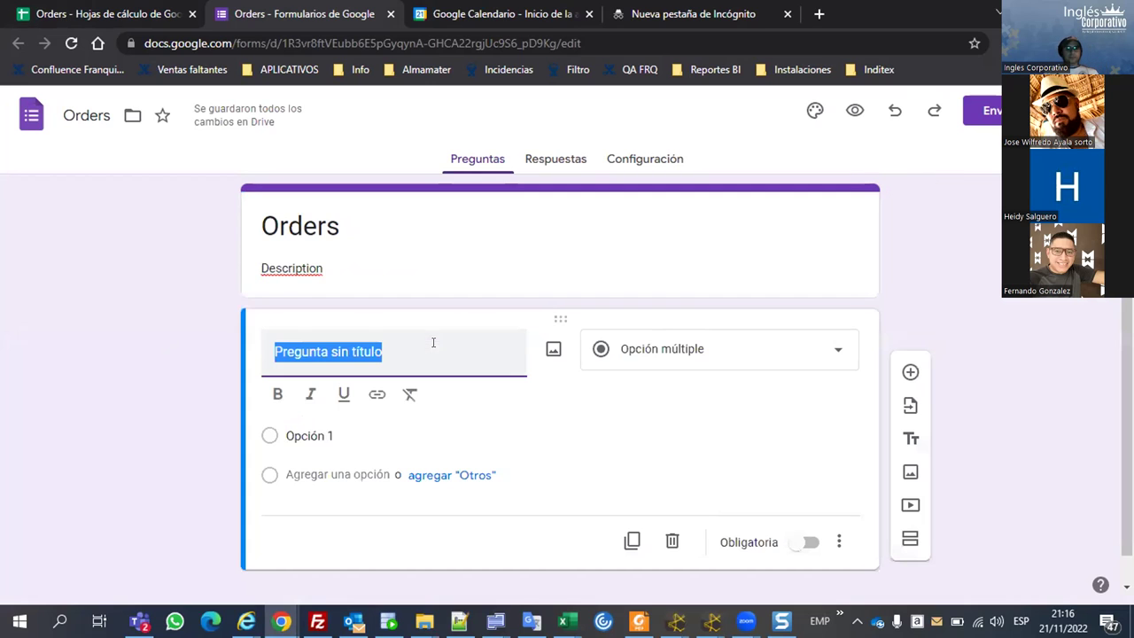
scroll(491, 338, "down", 1)
type("W")
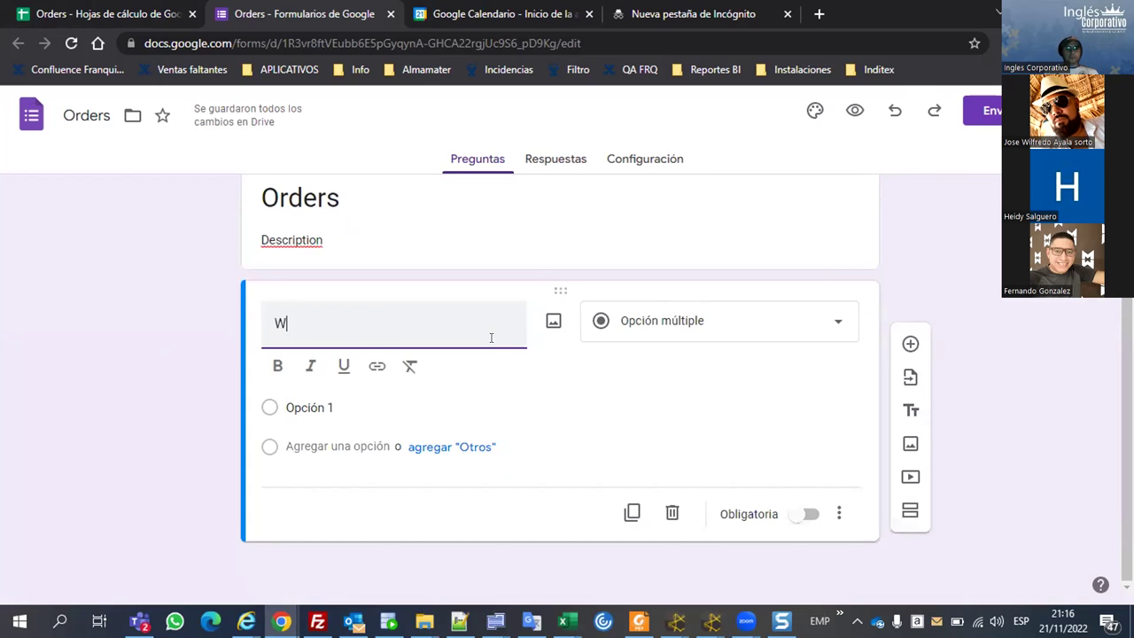
type("hat co")
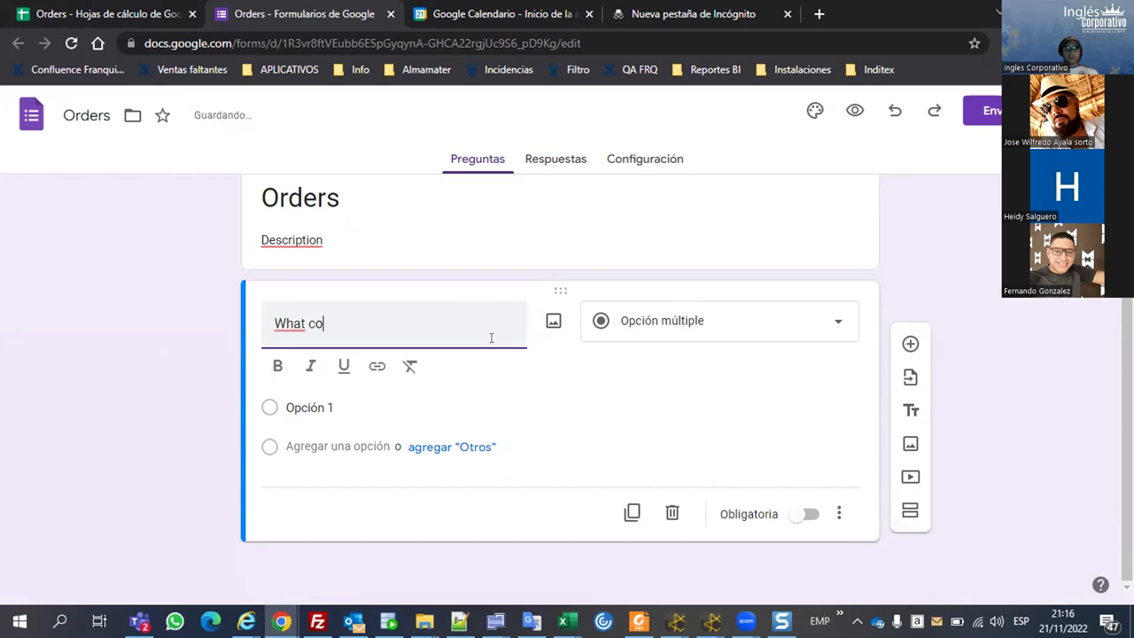
type("lor do yo")
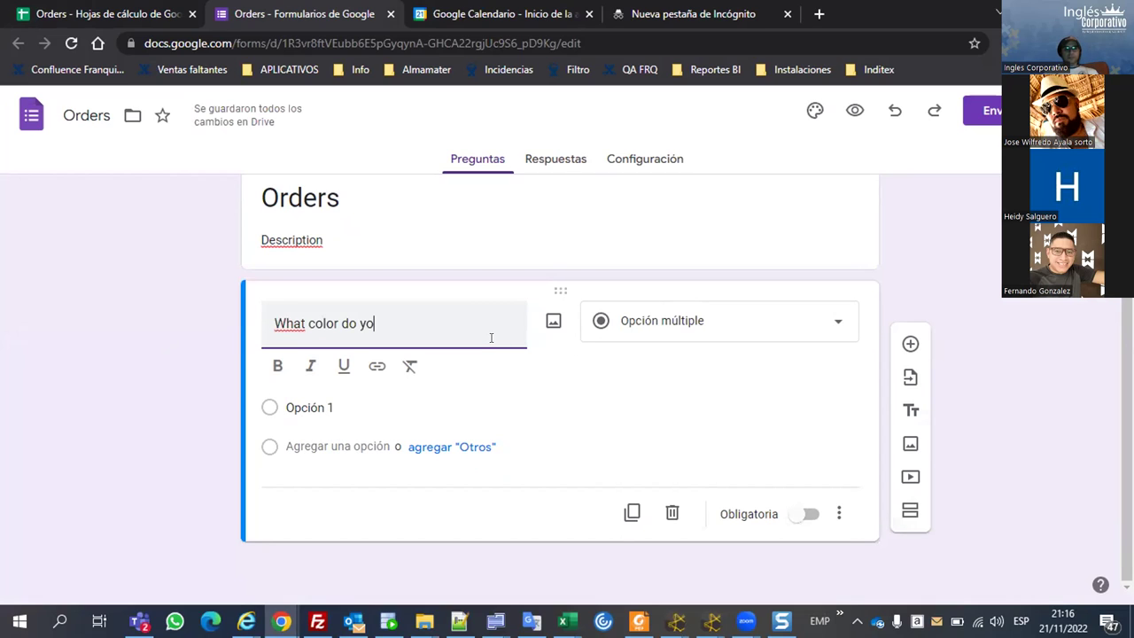
key("BackSpace")
type("ou ")
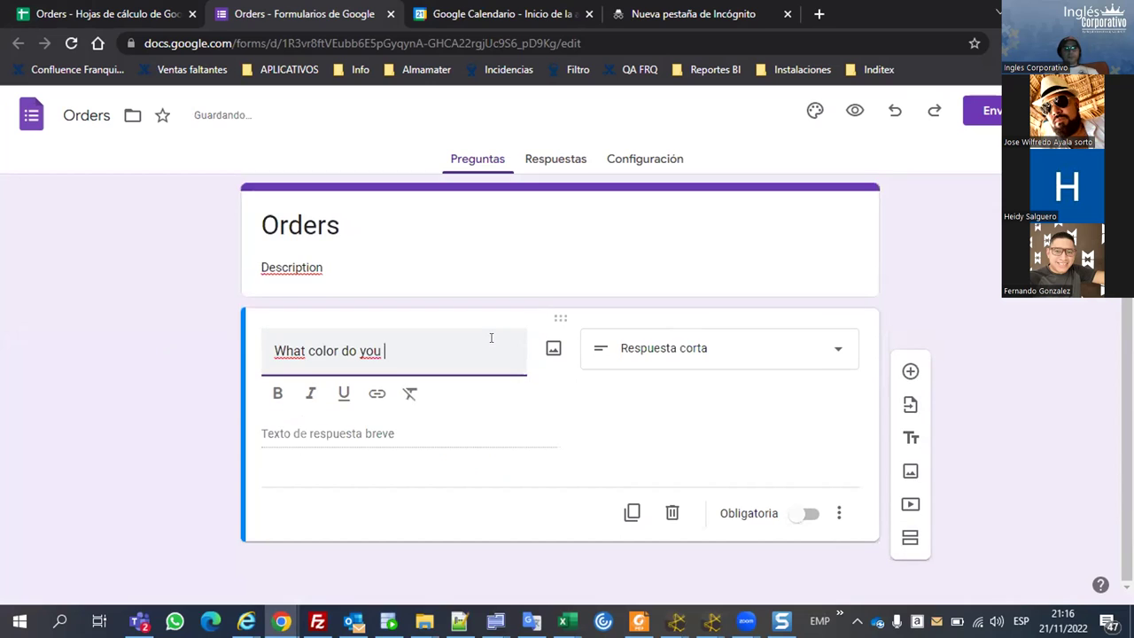
type("want?")
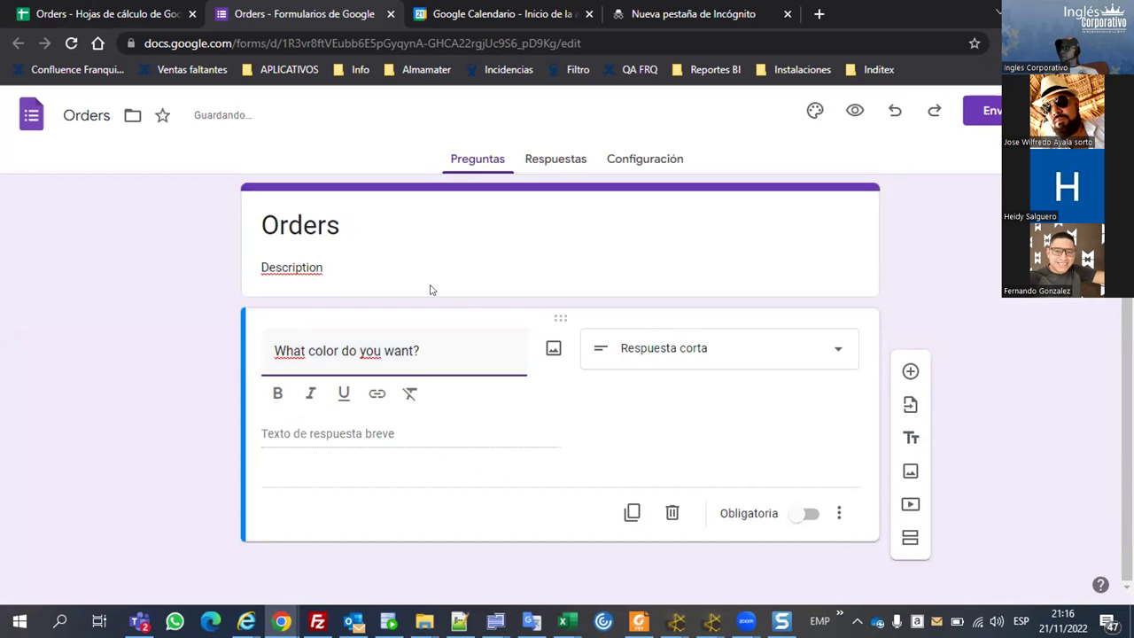
- Make the color question Opción múltiple and give it the options "Red" and "Blue"
left_click(653, 346)
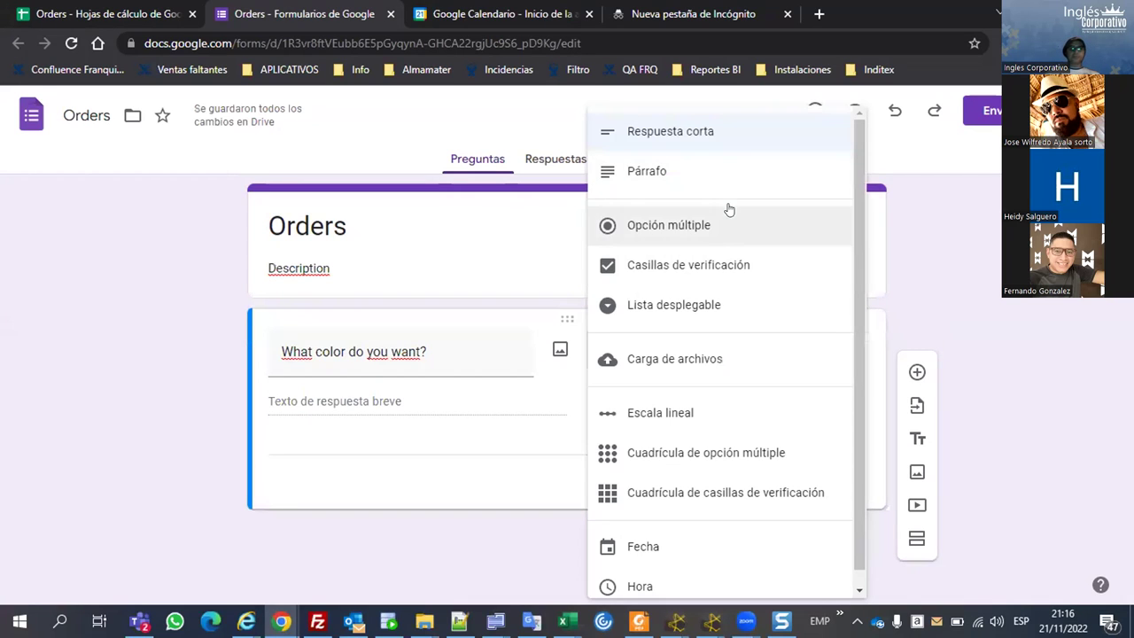
left_click(655, 225)
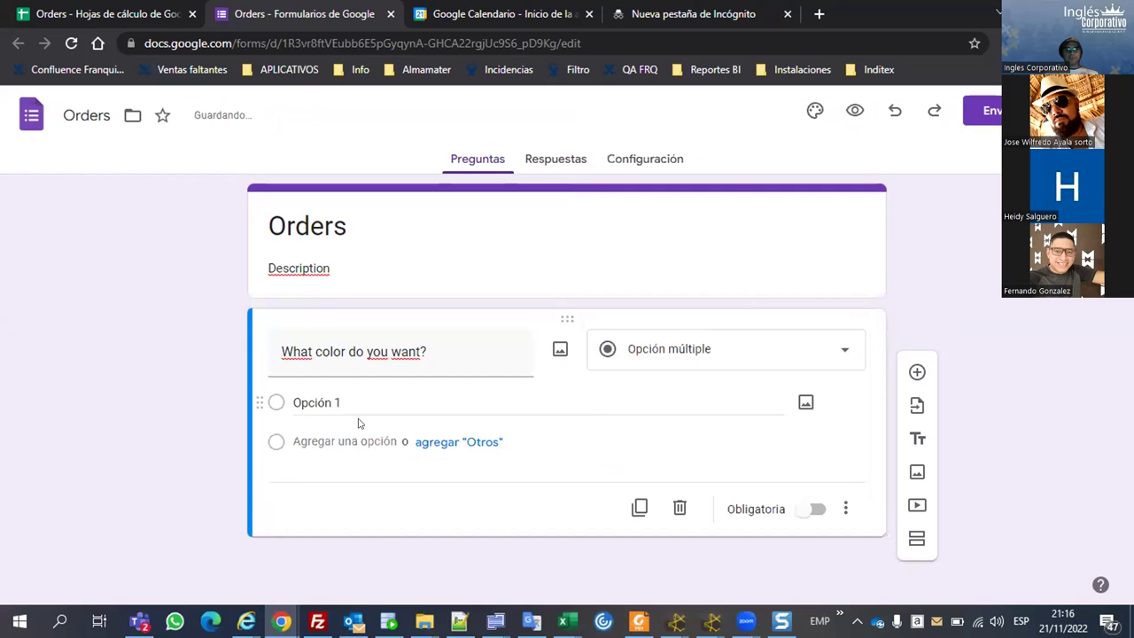
left_click(344, 399)
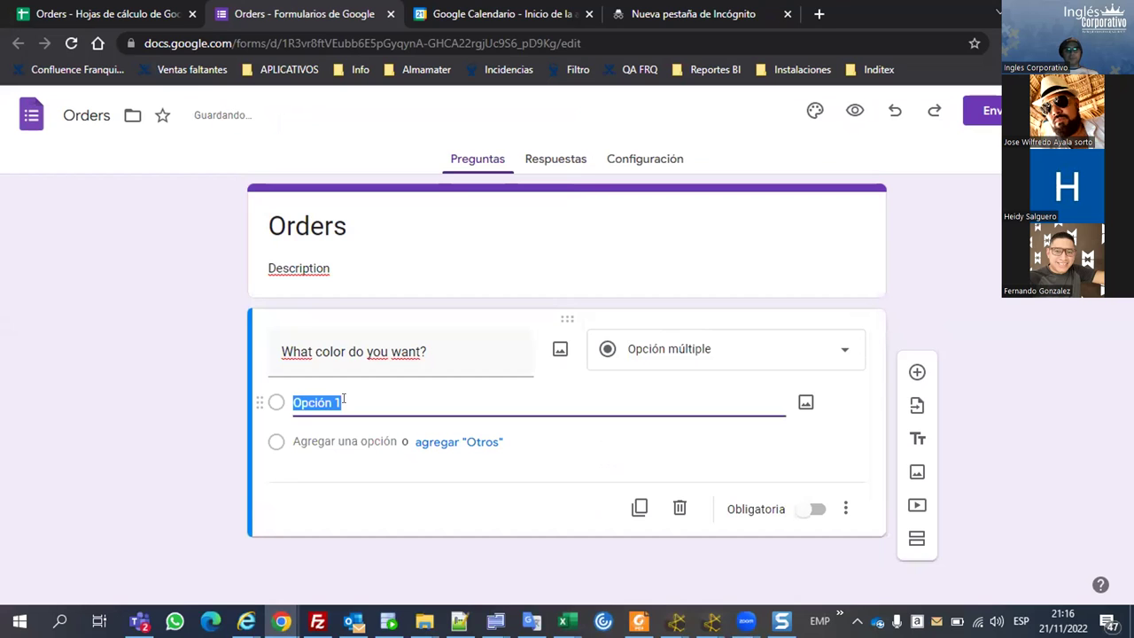
type("REd")
key("BackSpace")
key("BackSpace")
type("ed")
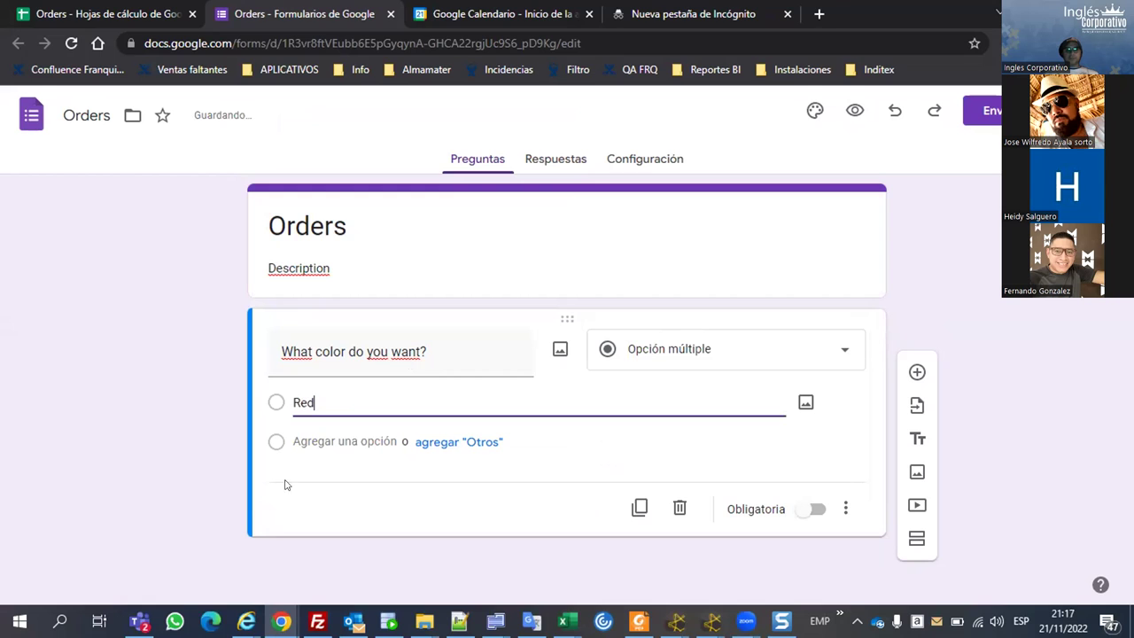
left_click(357, 443)
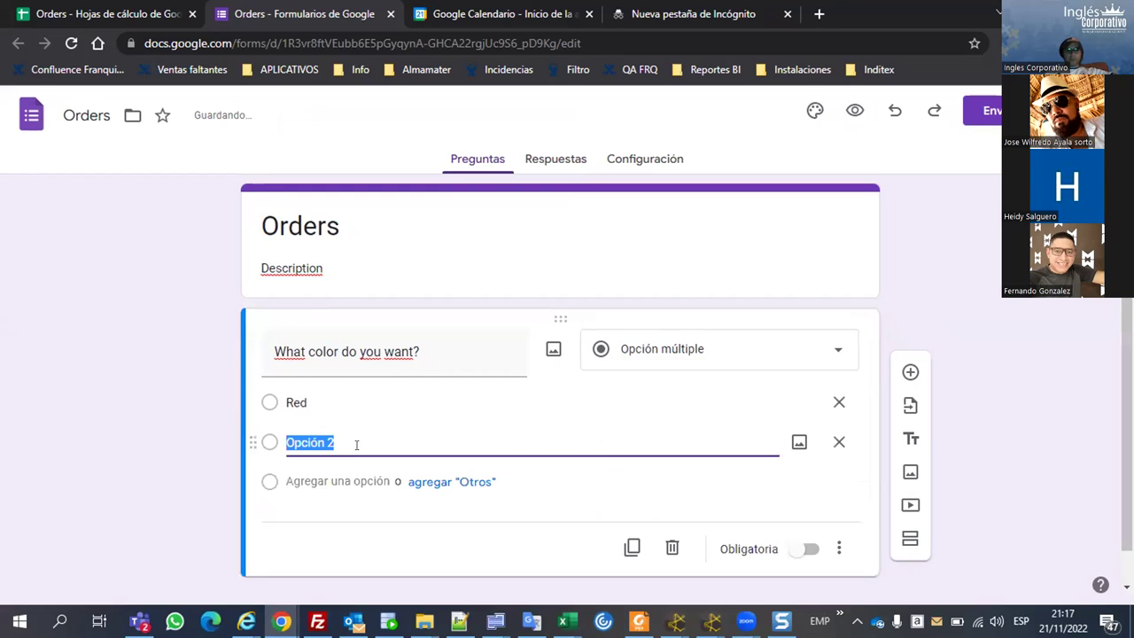
type("Blue")
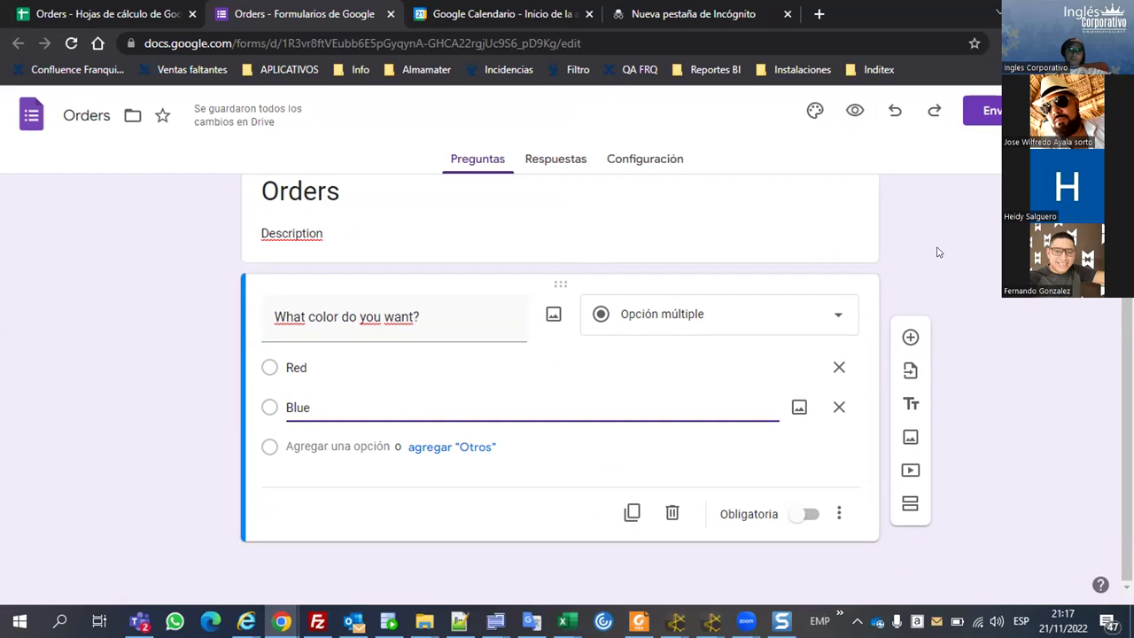
- Add a second question titled "When the event is?" with Fecha as its answer type
left_click(910, 338)
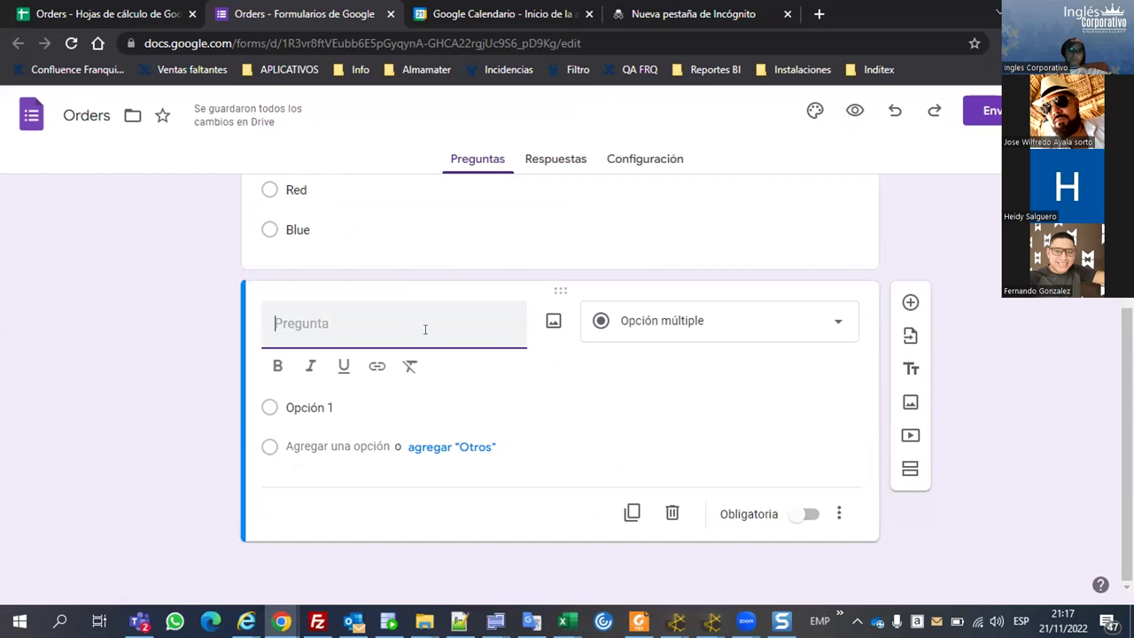
type("When the eve")
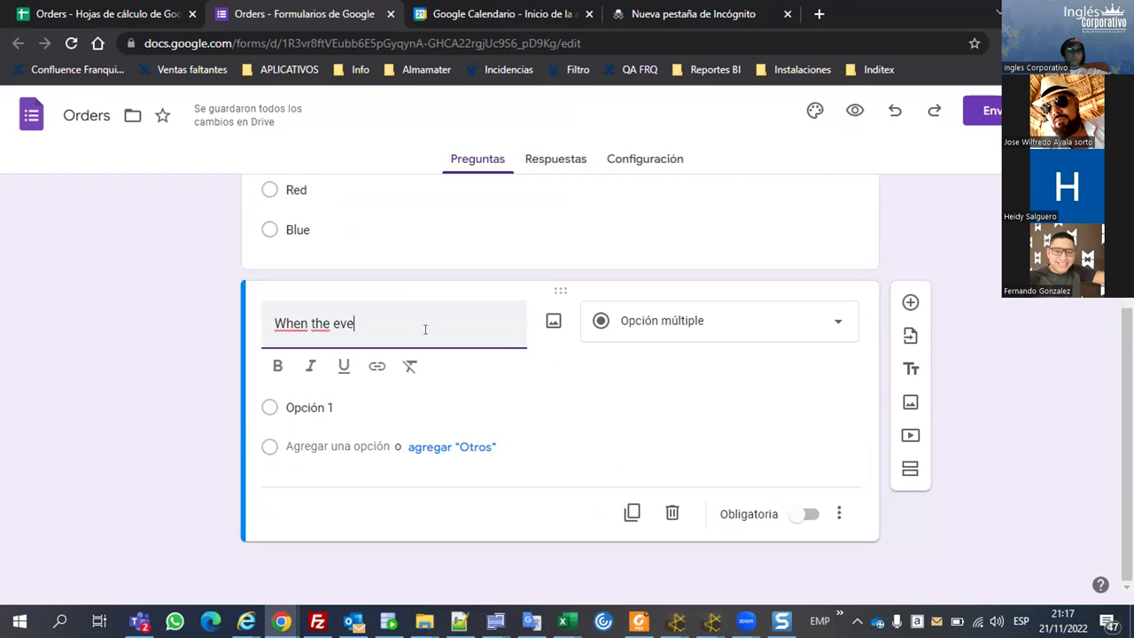
type("nt is?")
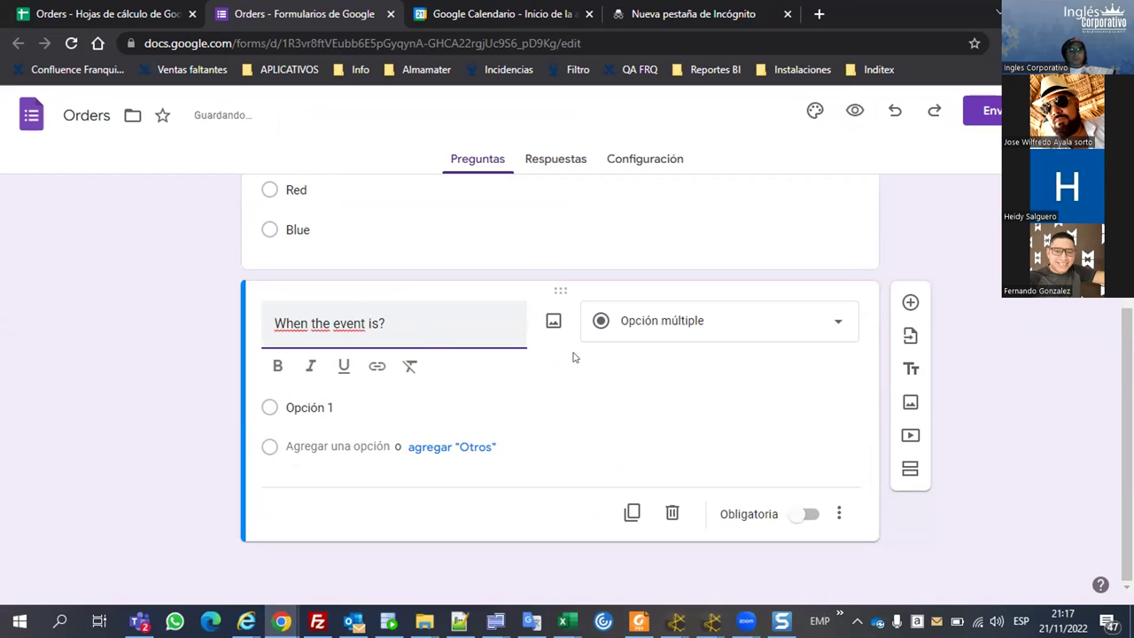
left_click(816, 324)
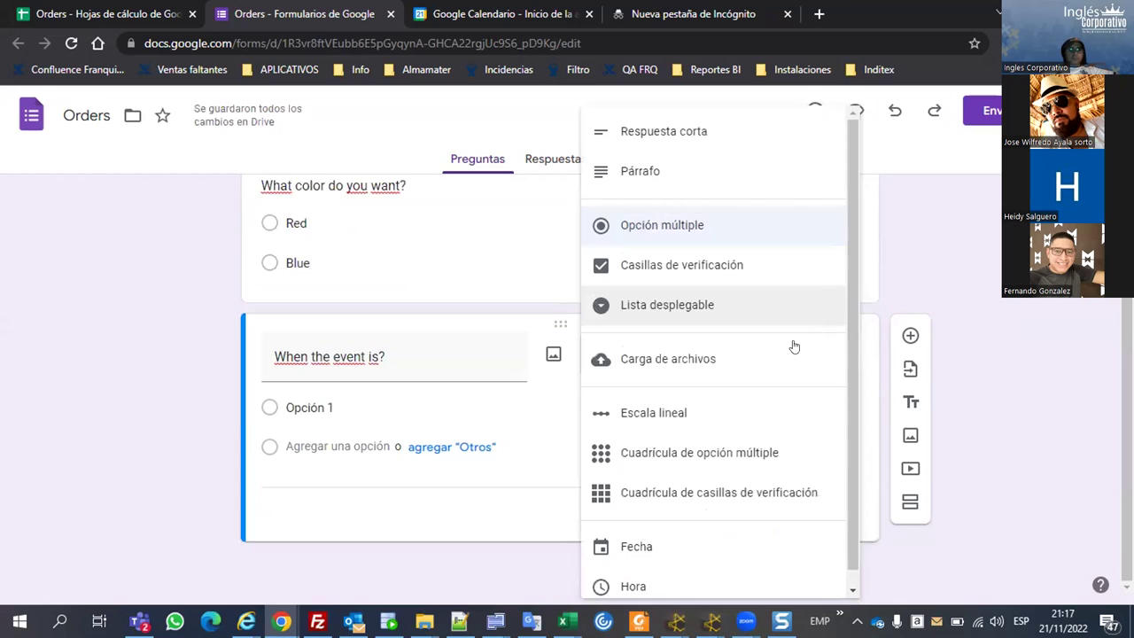
scroll(665, 506, "down", 1)
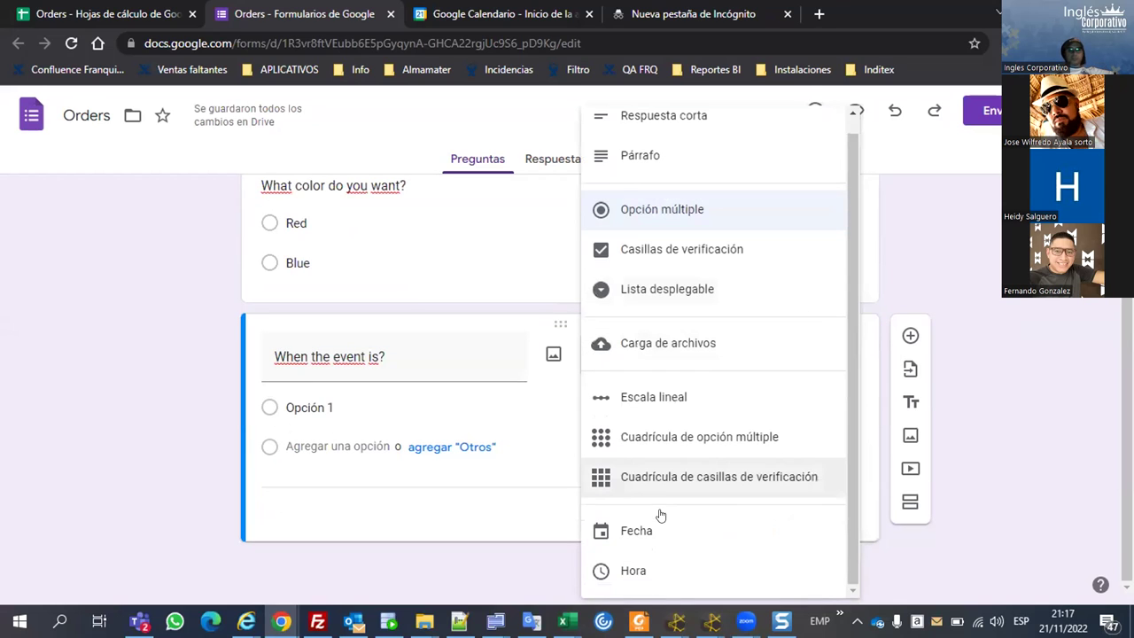
left_click(630, 505)
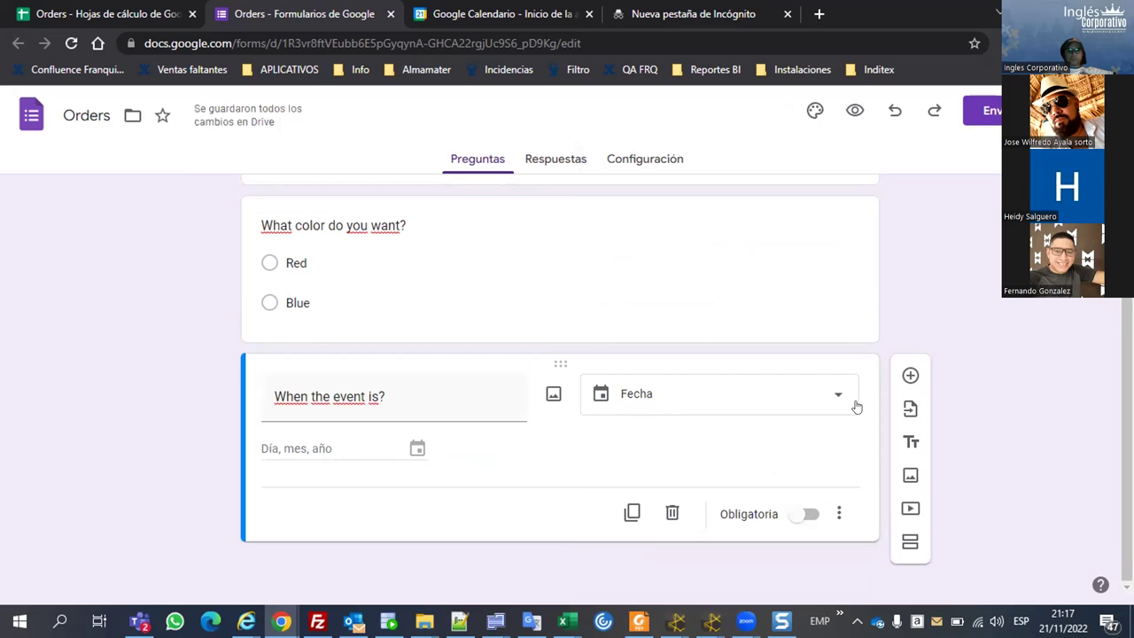
- Add an "Attach image" question of type Carga de archivos, allow uploads to Drive, and add another blank question below it
left_click(910, 374)
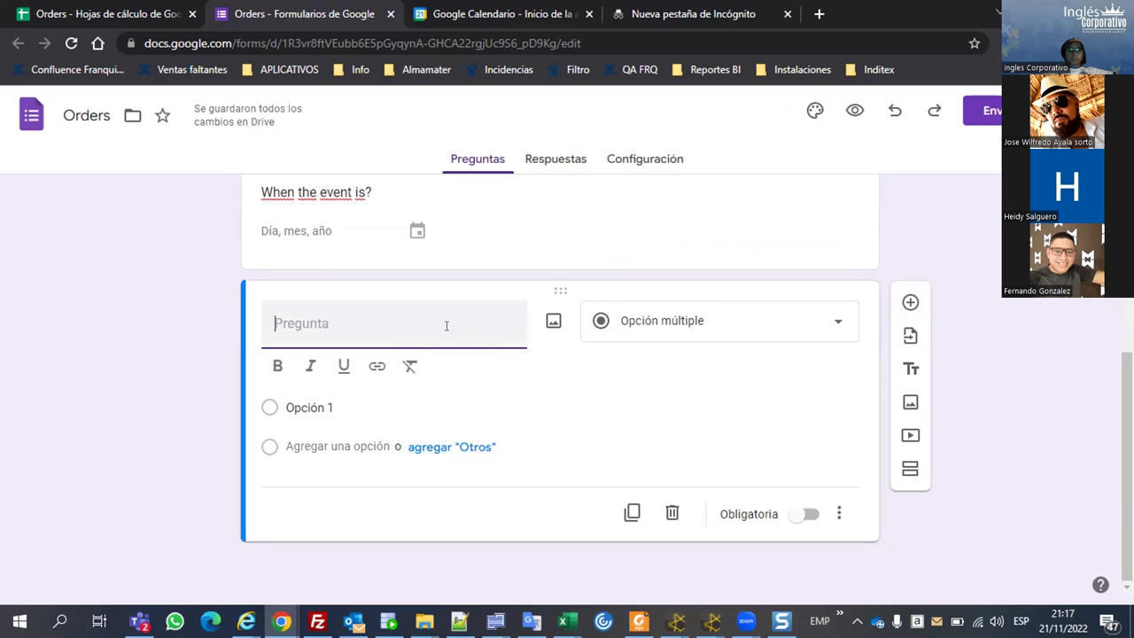
type("At")
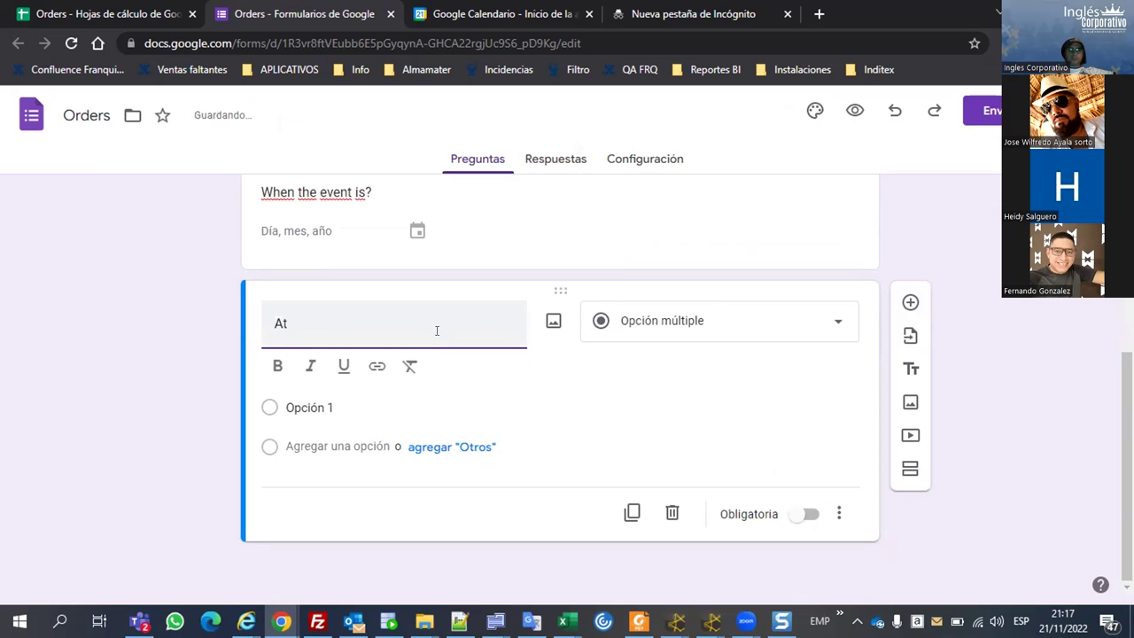
type("tach image")
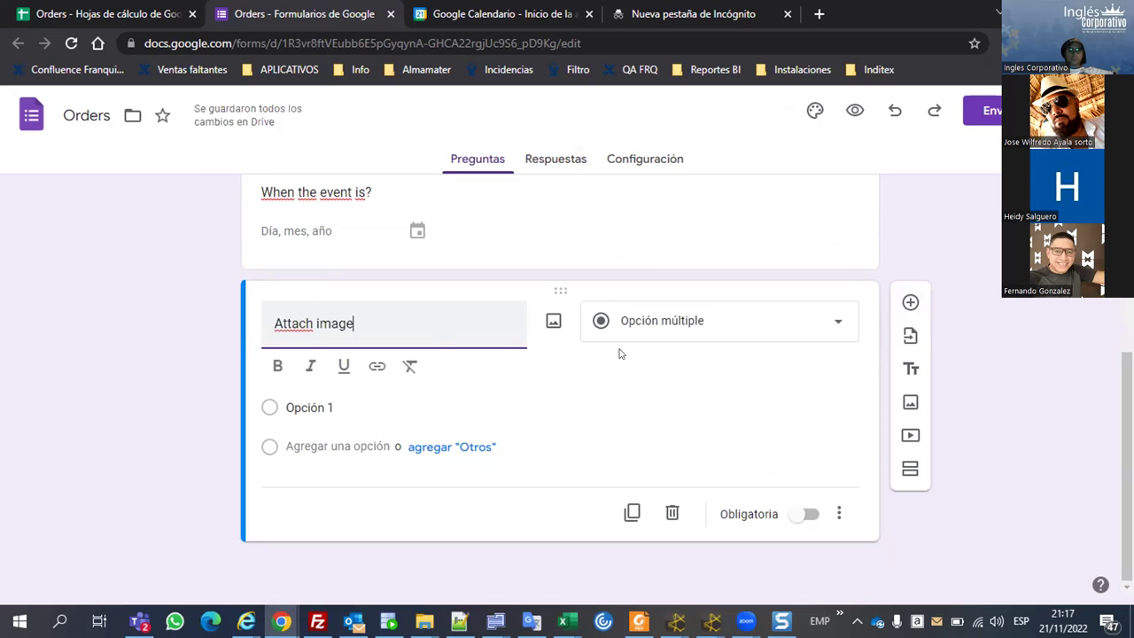
left_click(761, 328)
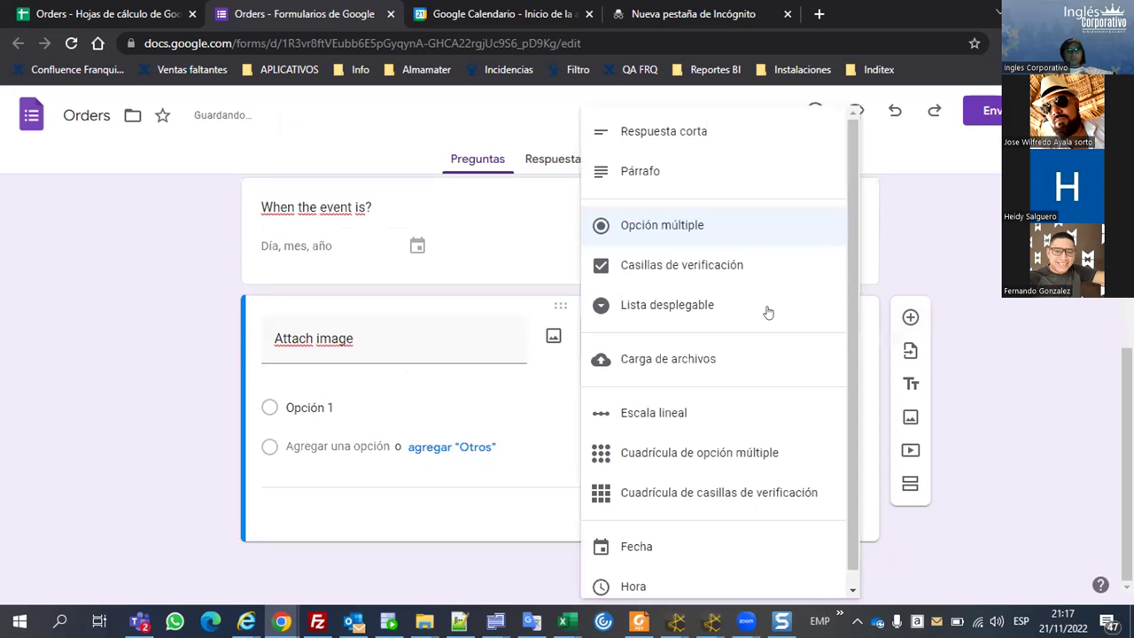
left_click(685, 351)
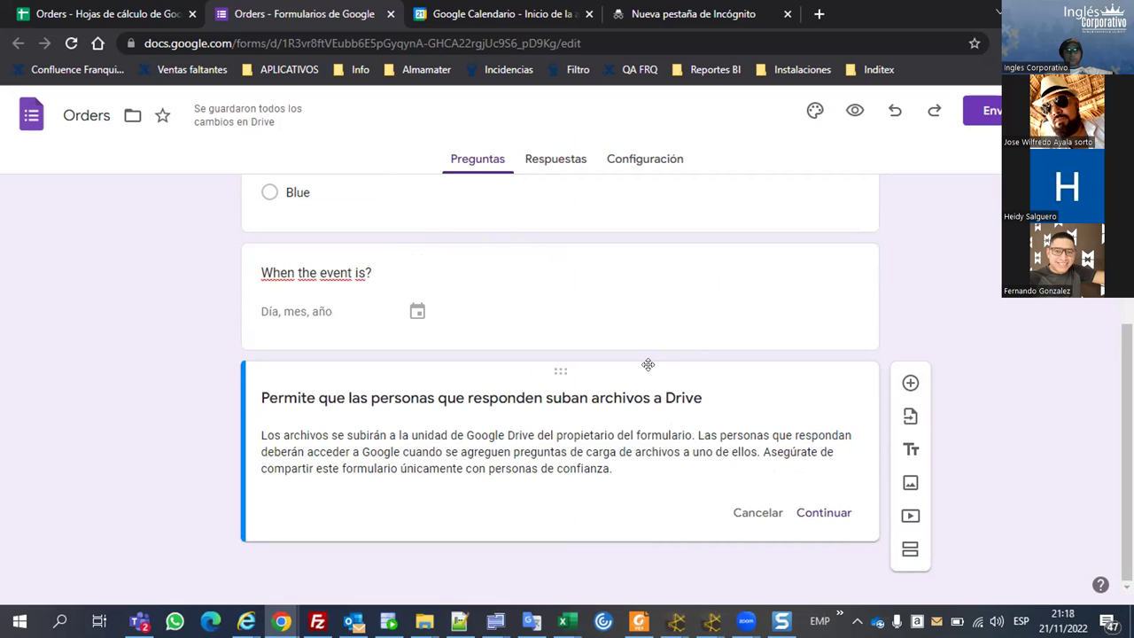
left_click(834, 514)
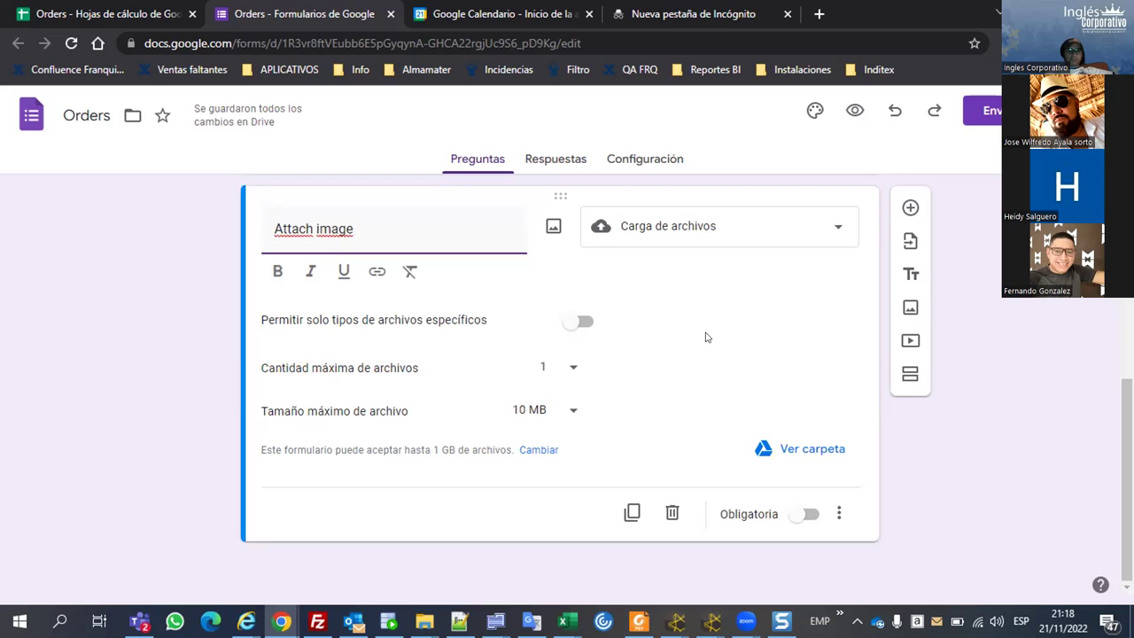
left_click(910, 207)
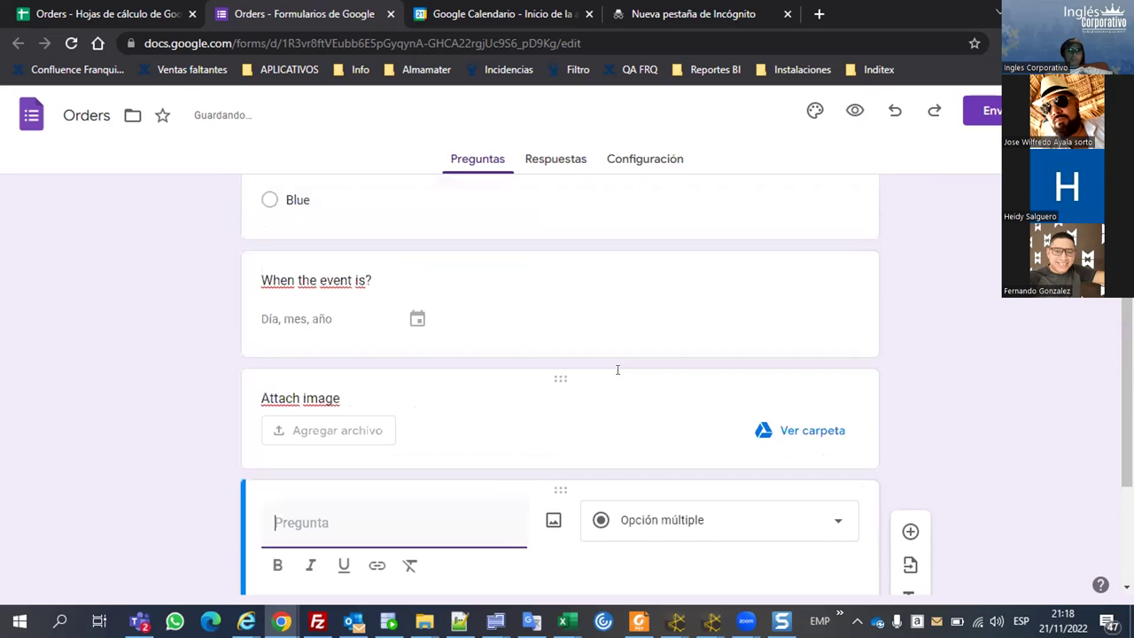
- Get the Orders form's shareable link from the send options and open it in the empty incognito tab
scroll(620, 363, "up", 3)
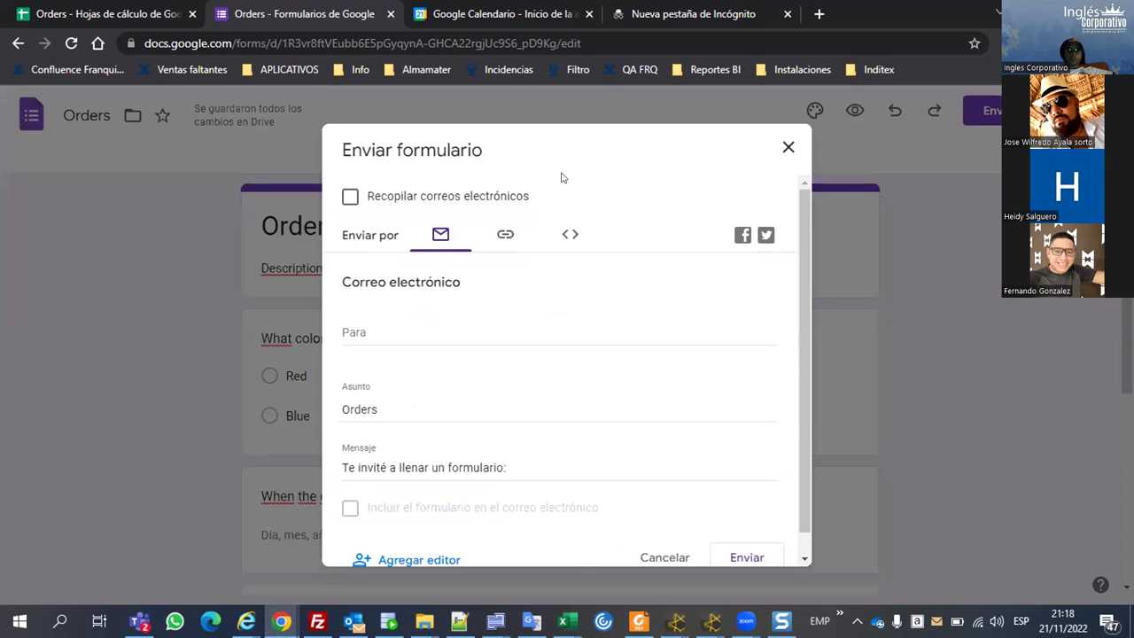
left_click(498, 252)
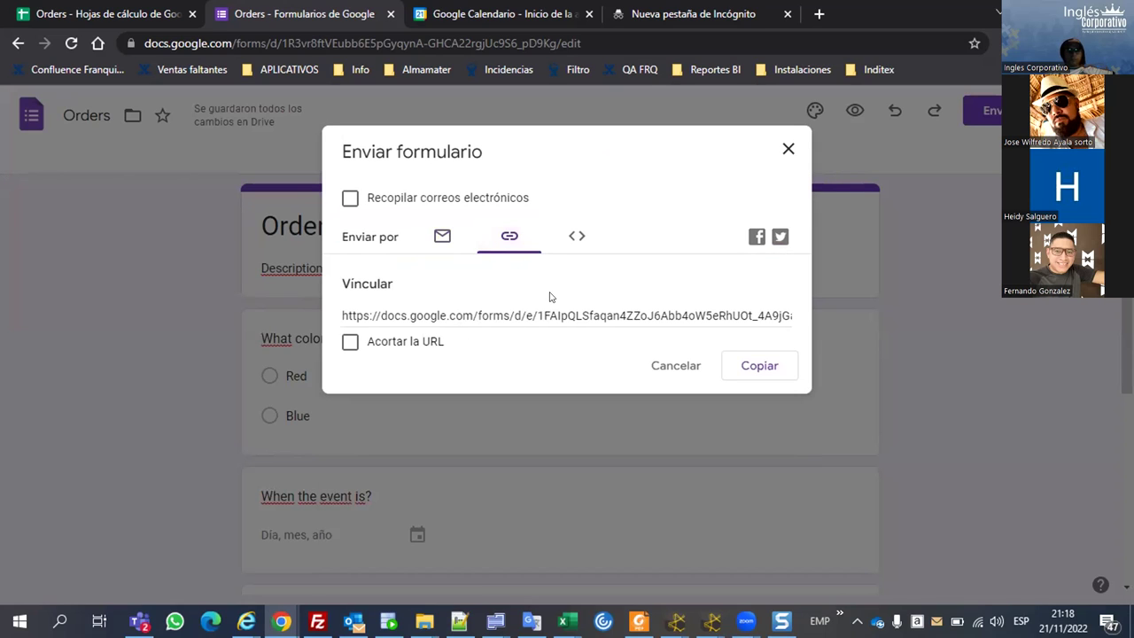
left_click(576, 237)
left_click(488, 315)
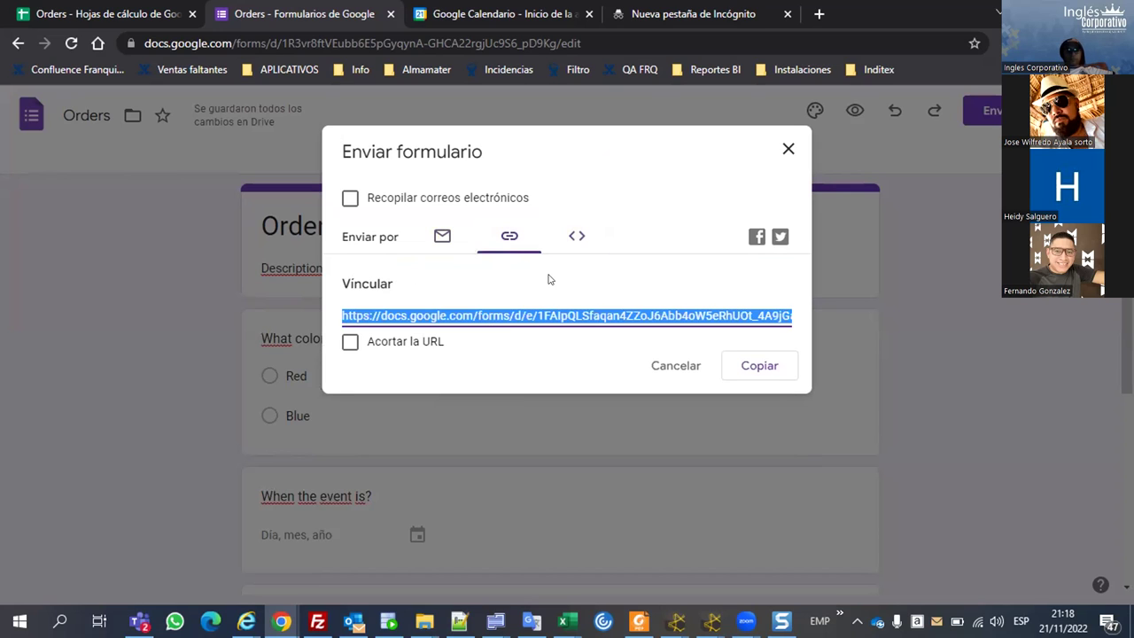
left_click(714, 12)
type("https://docs.google.com/forms/d/e/1FAIpQLSfaqan4ZZoJ6Abb4oW5eRhUOt_4A9jGa8-T_xfYhr5dMMaNcw/viewform?usp=sf_link")
key("Return")
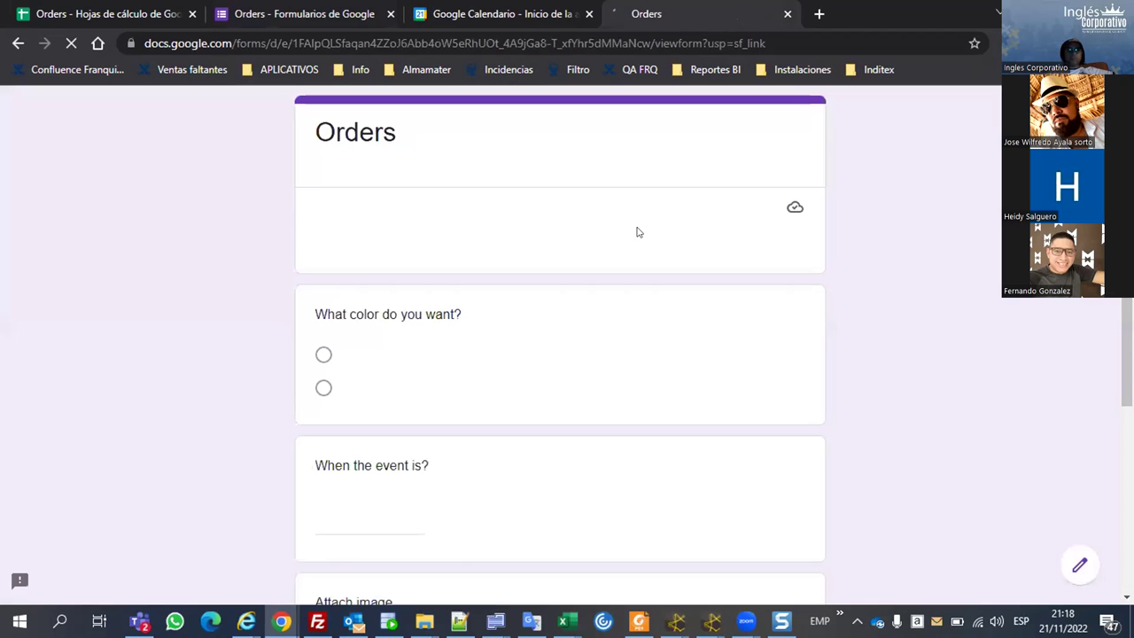
- Answer the color question with Red and pick a date for the event in the live form
scroll(265, 310, "down", 1)
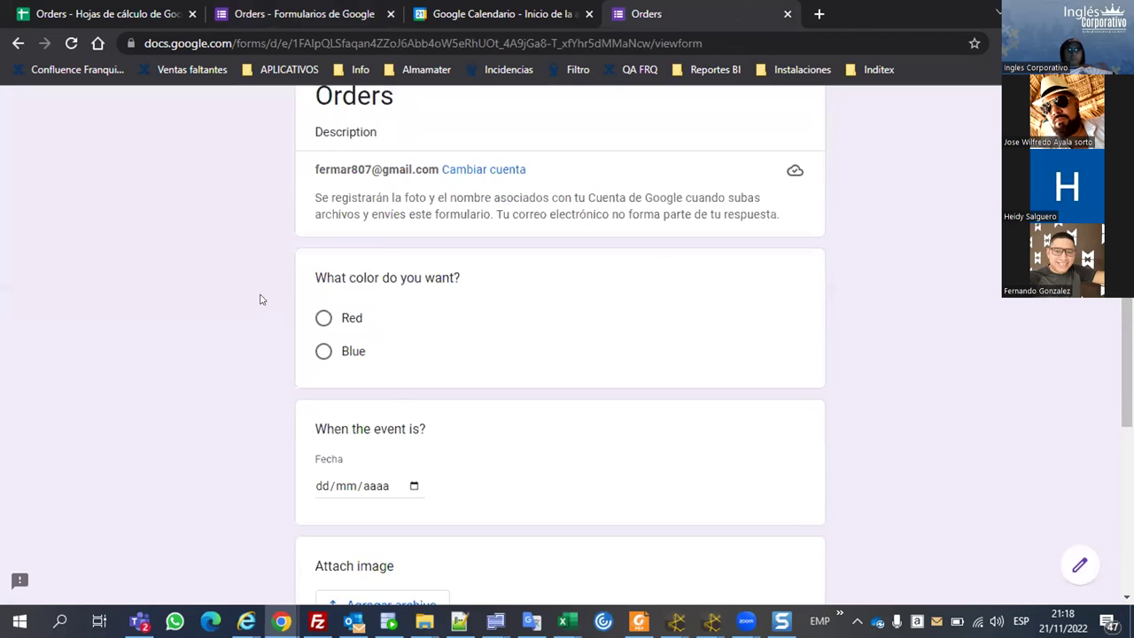
scroll(350, 323, "down", 1)
left_click(350, 281)
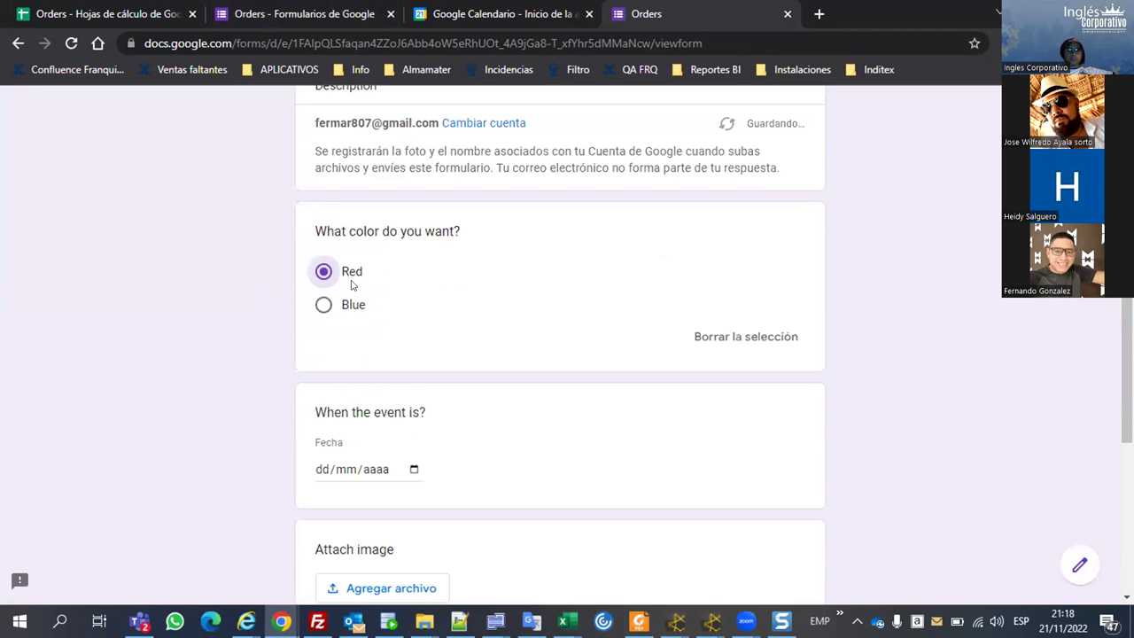
scroll(409, 328, "down", 3)
left_click(413, 303)
left_click(381, 457)
- Upload dress.png from the Escritorio folder for the Attach image question and submit the response
scroll(571, 339, "down", 2)
left_click(410, 329)
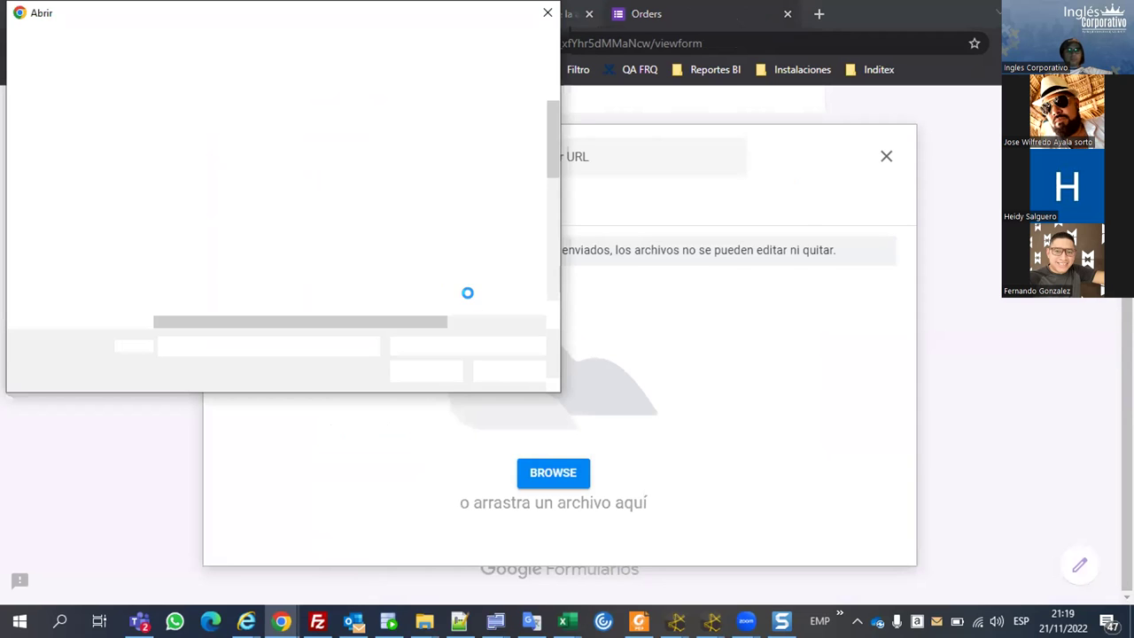
type("d")
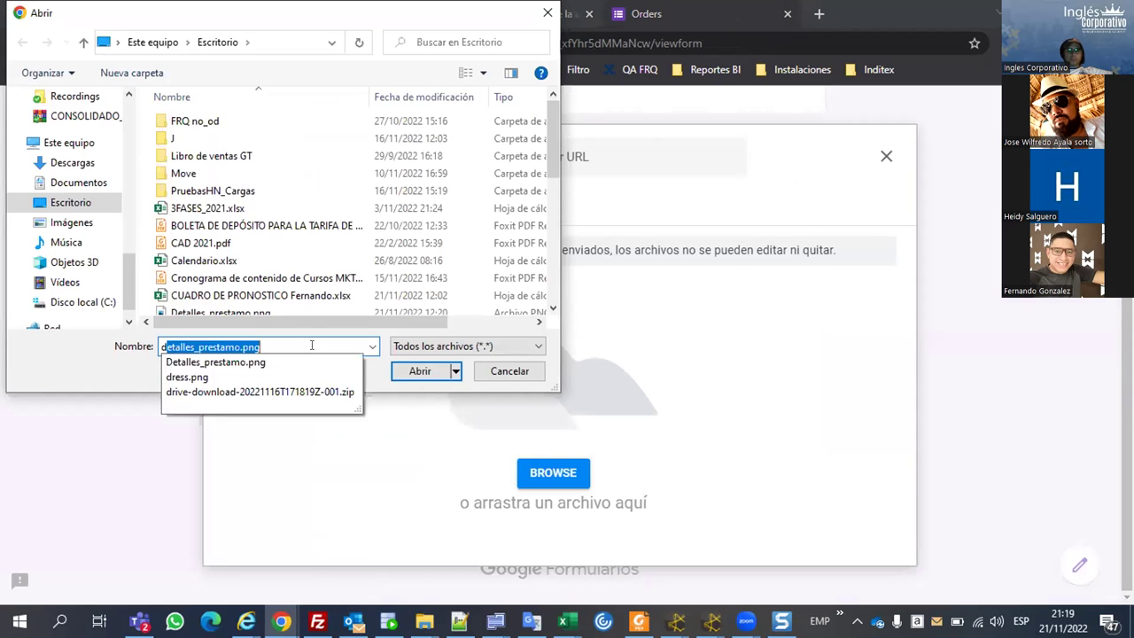
type("ress")
left_click(419, 370)
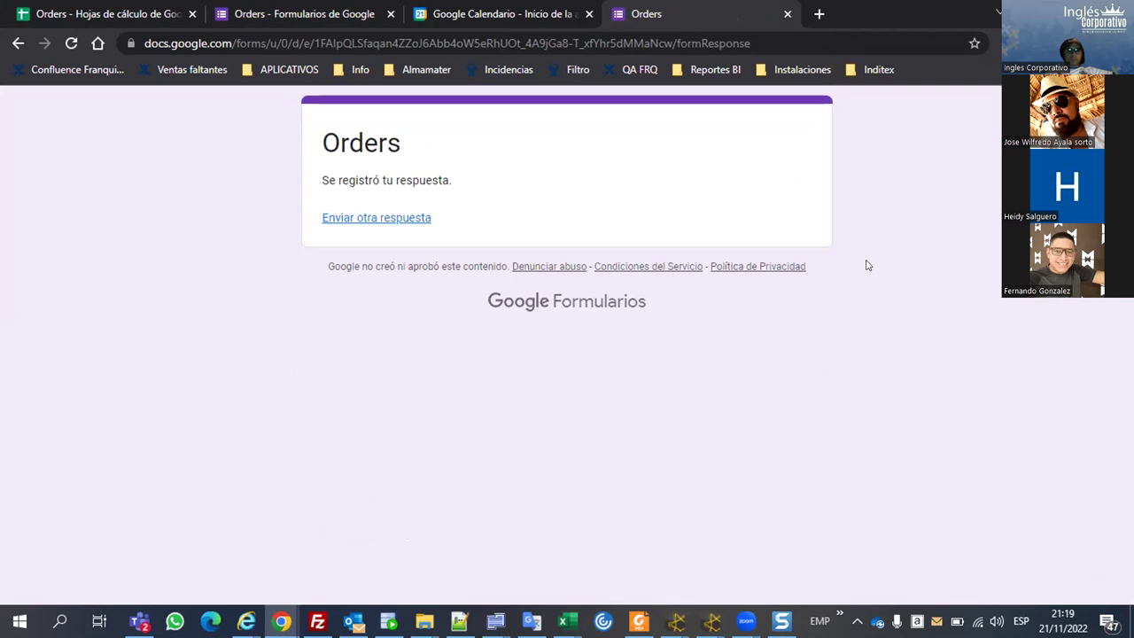
- Check the submitted response in the Orders spreadsheet's Respuestas de formulario 1 sheet, going through its color, event date and attached image link preview
left_click(137, 7)
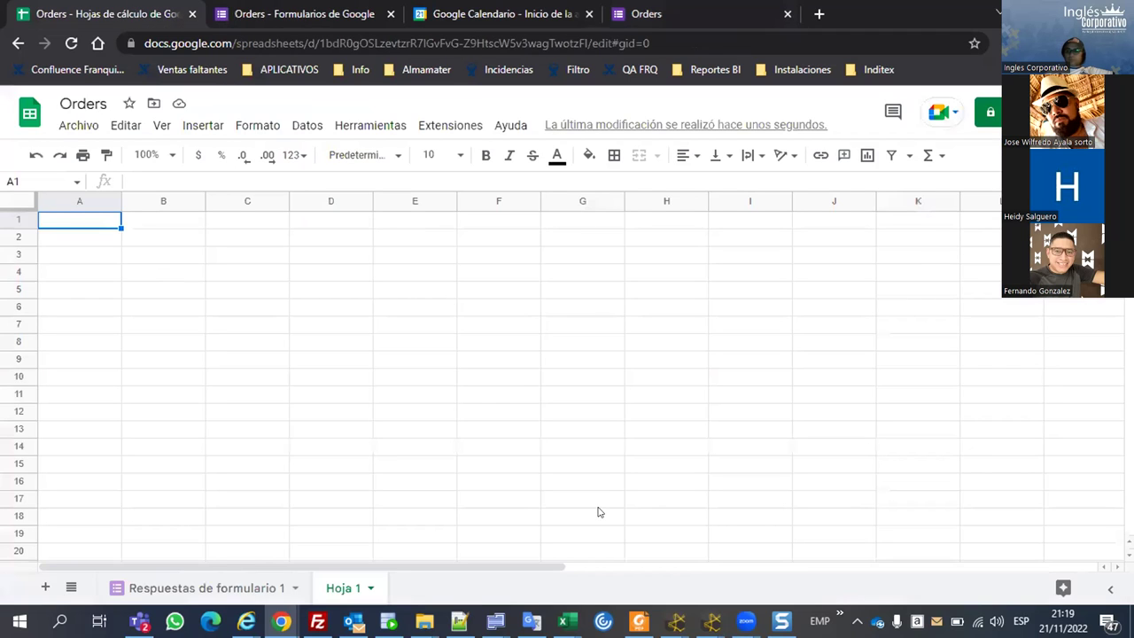
scroll(857, 484, "down", 1)
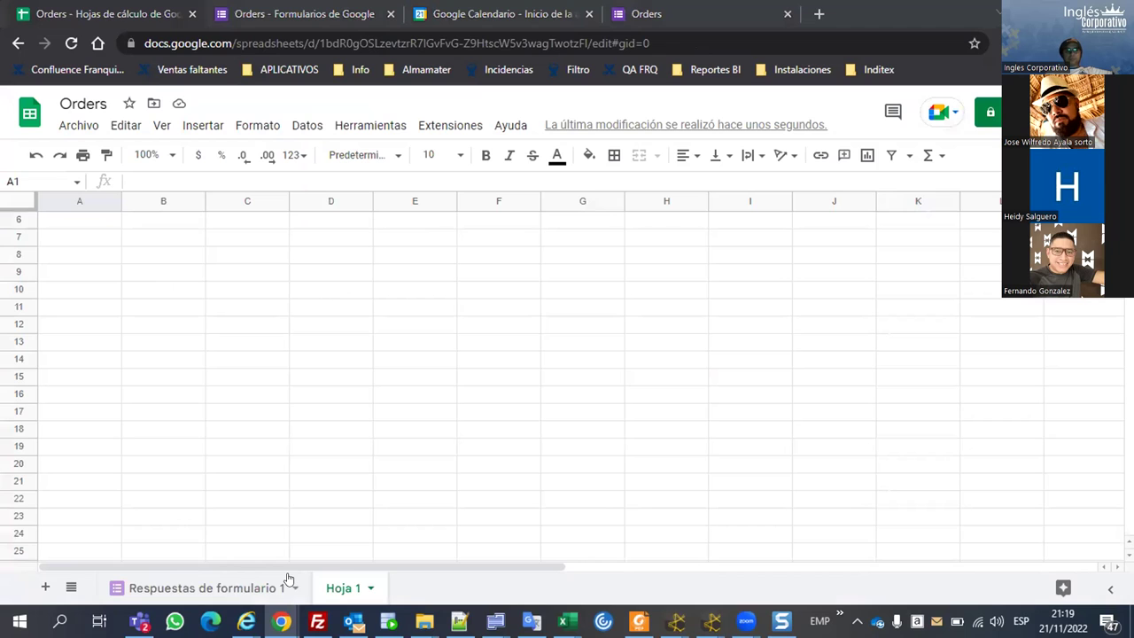
left_click(258, 584)
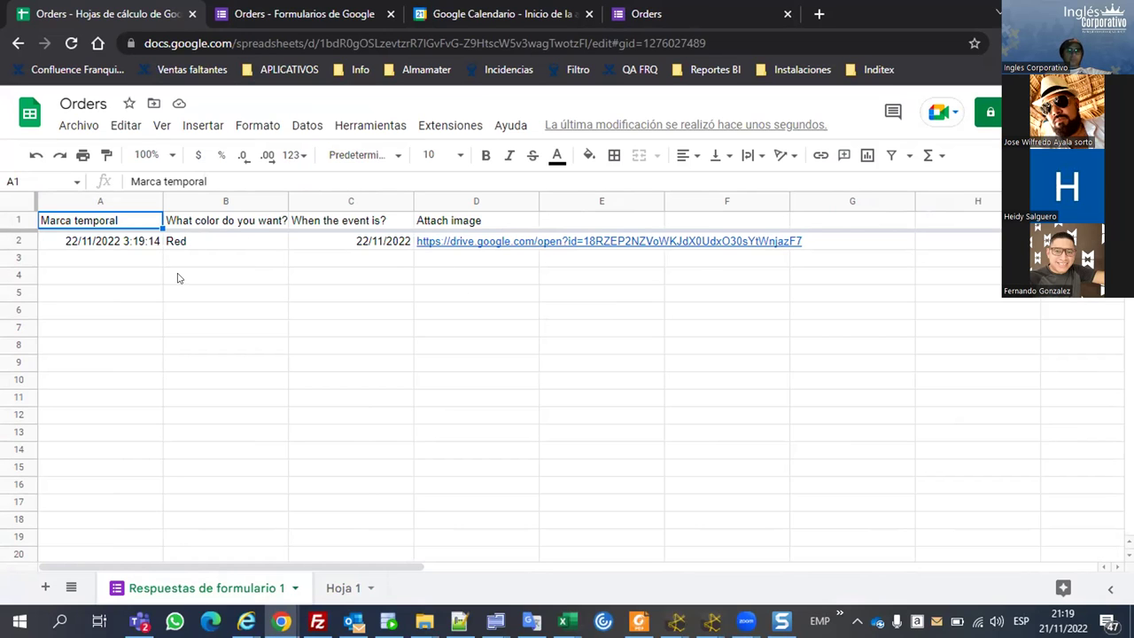
key("Down")
key("Right")
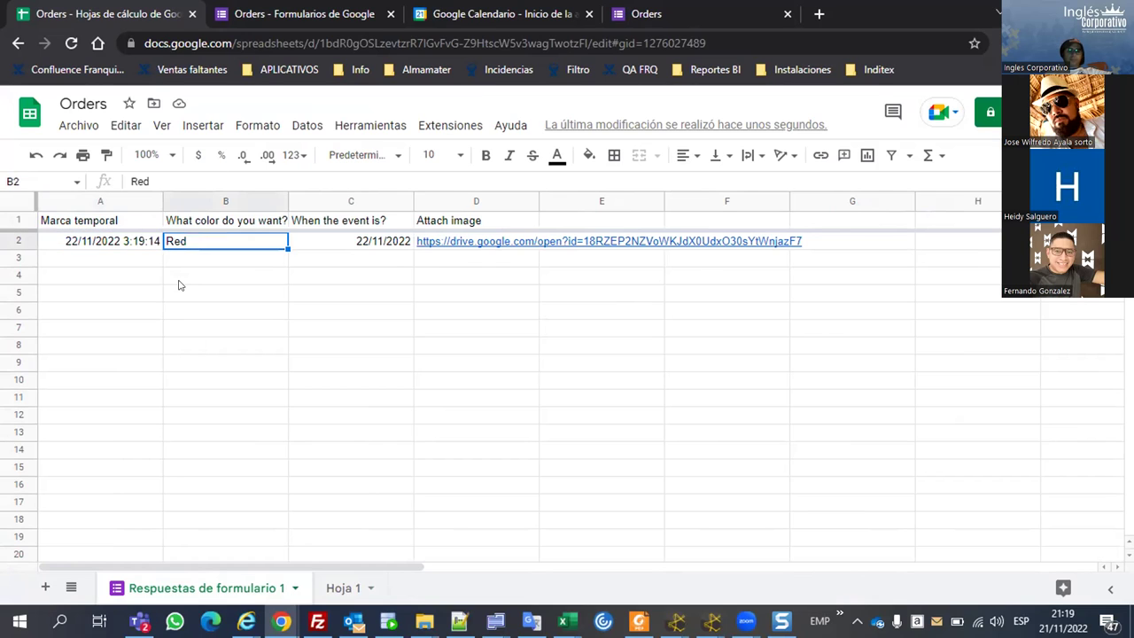
key("Right")
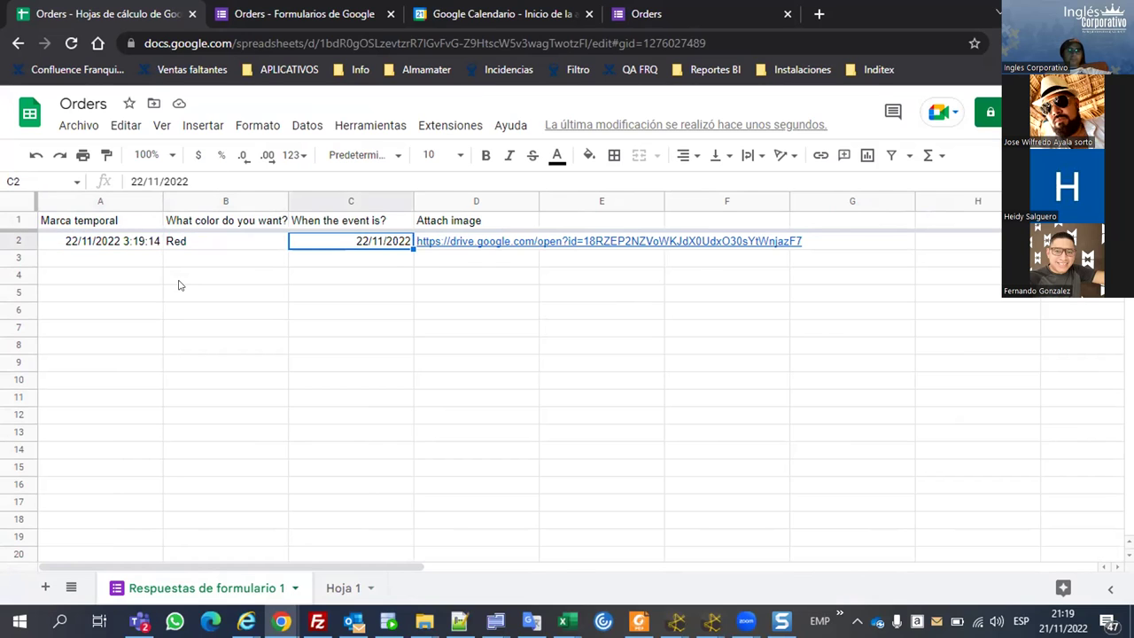
left_click(484, 245)
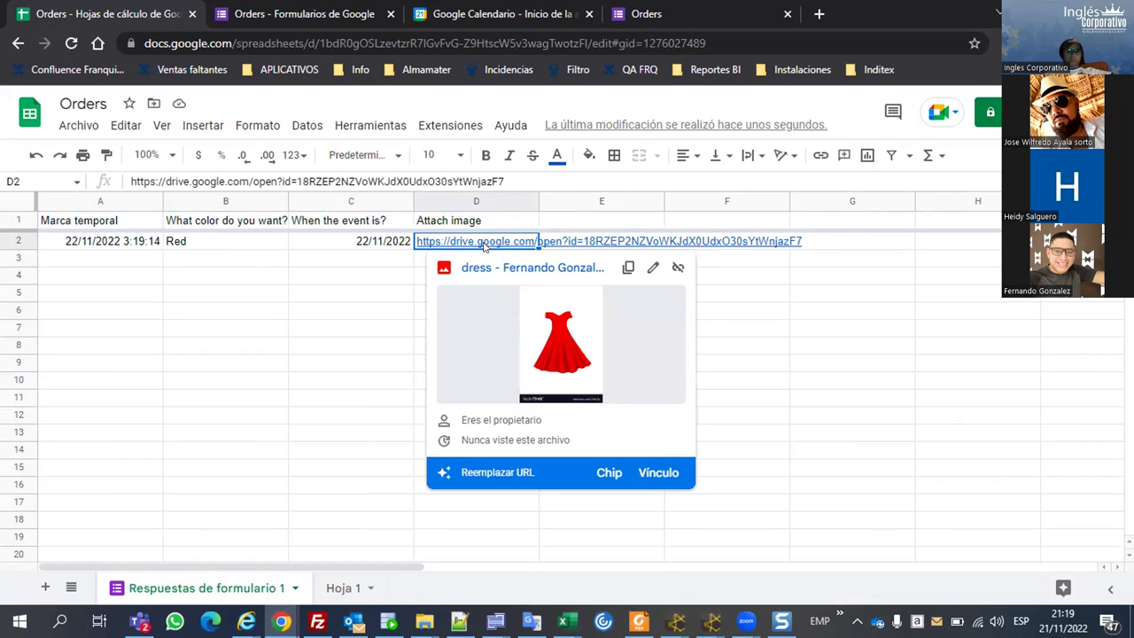
left_click(721, 11)
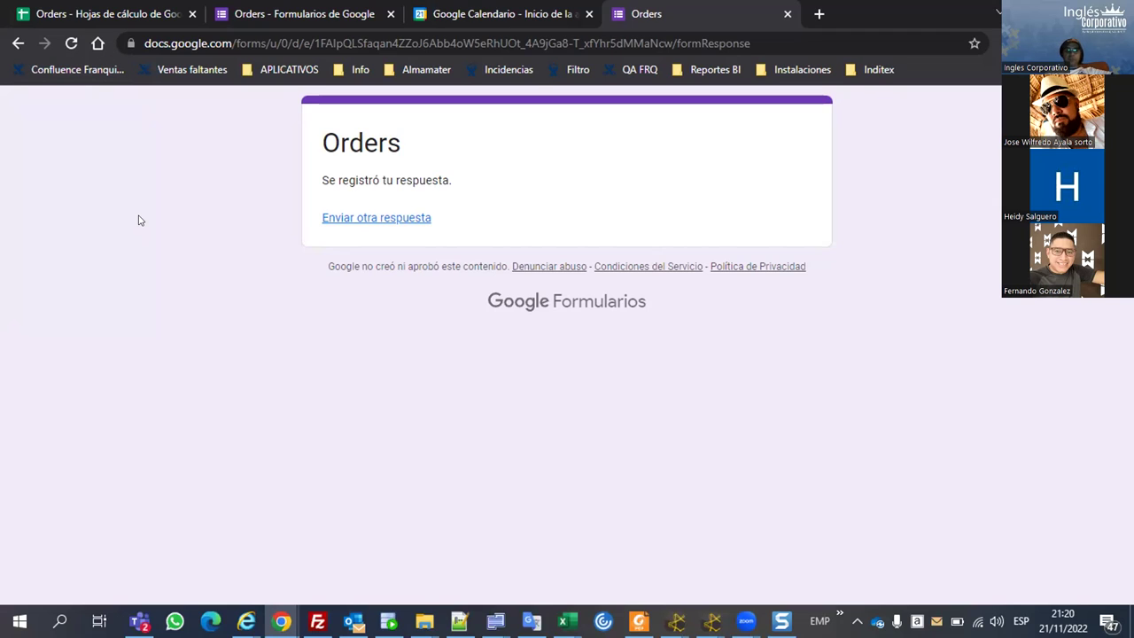
left_click(126, 9)
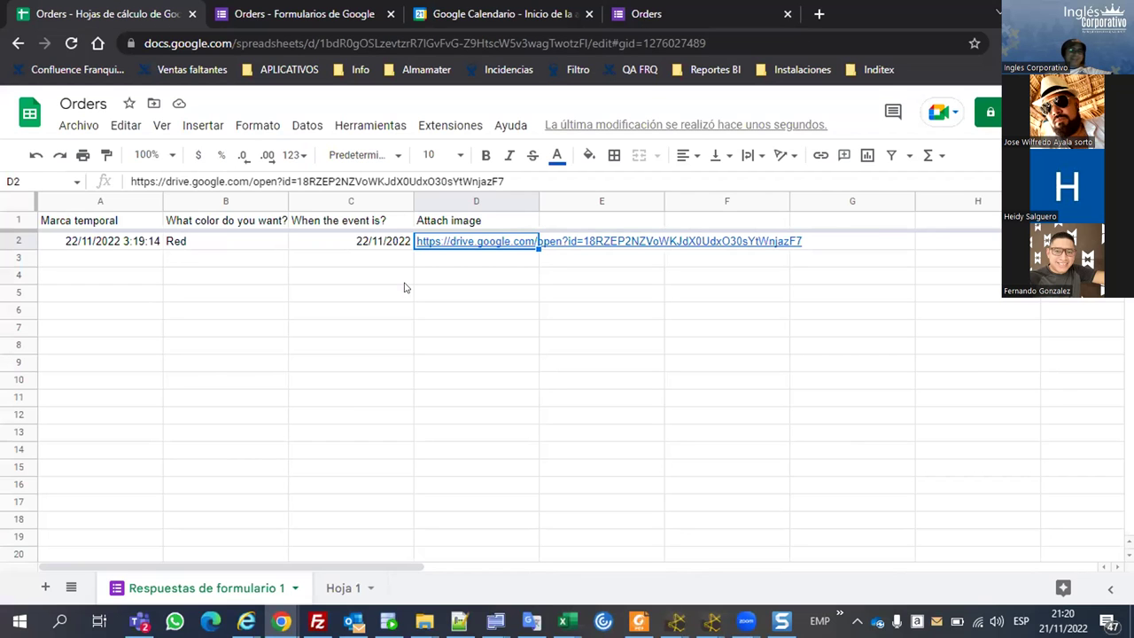